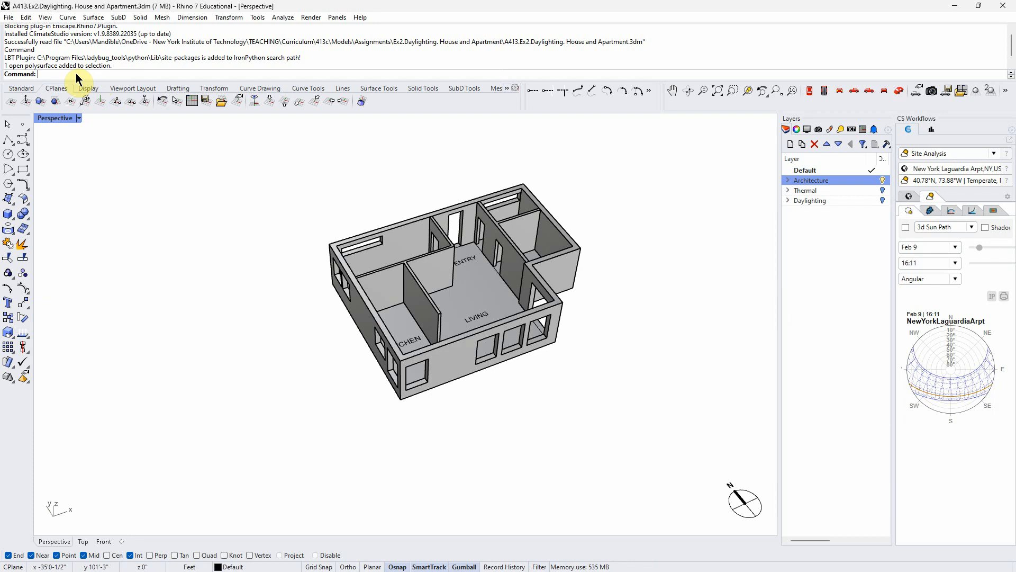
# - Review the document's model units, tolerances and distance display settings, and accept them
pyautogui.write('Units')
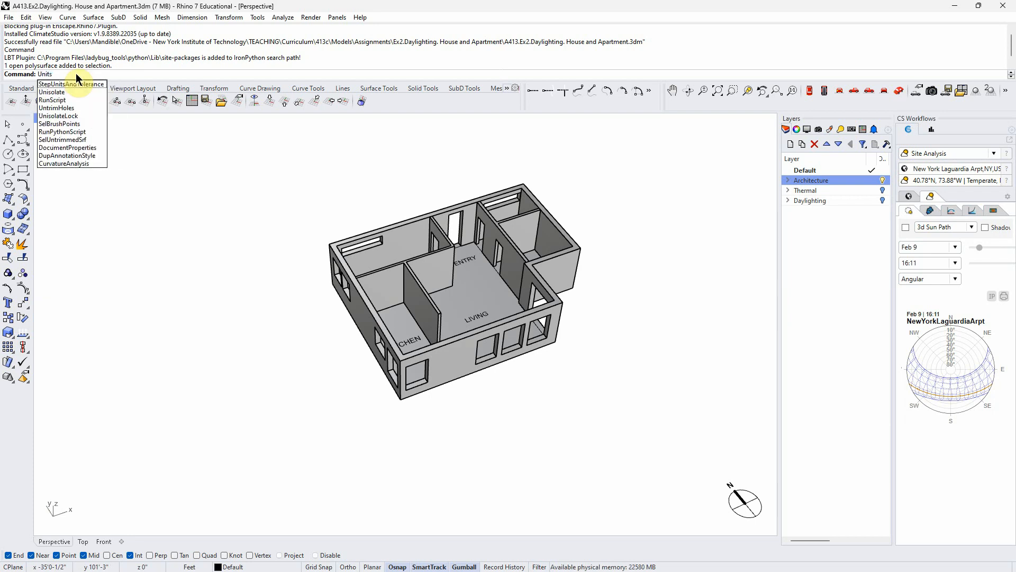
pyautogui.press('Return')
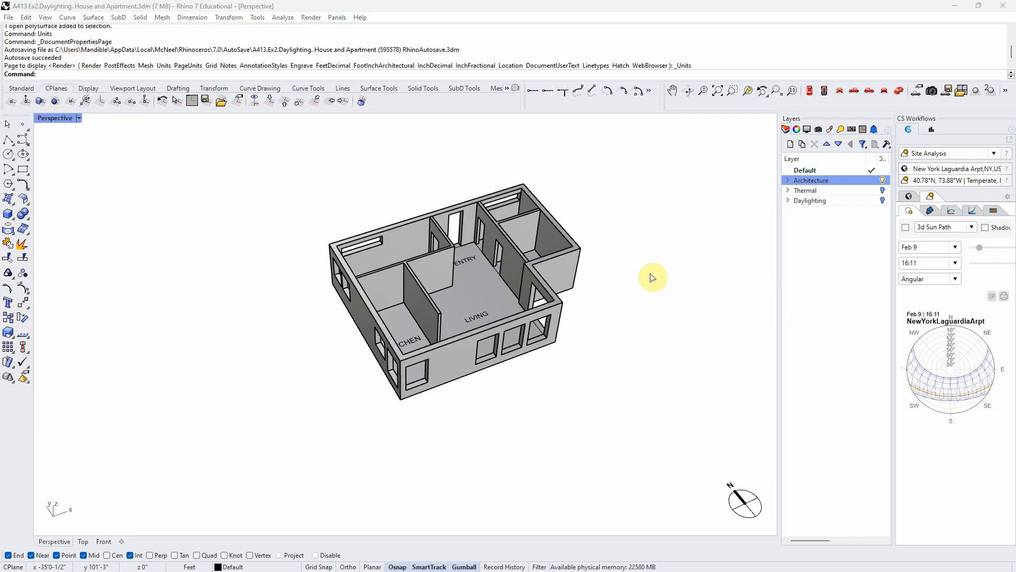
pyautogui.moveTo(1015, 129); pyautogui.dragTo(832, 90)
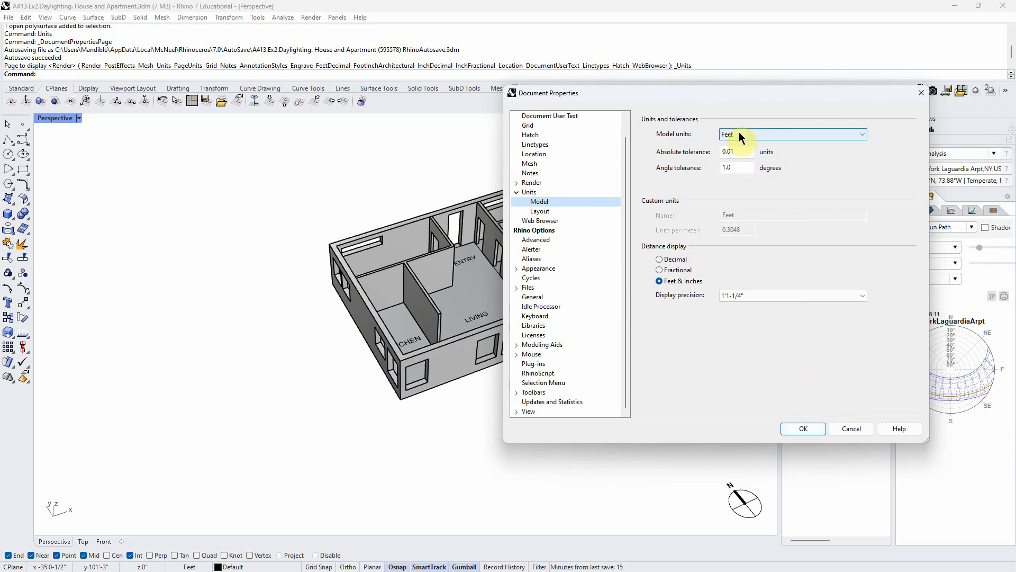
pyautogui.click(801, 429)
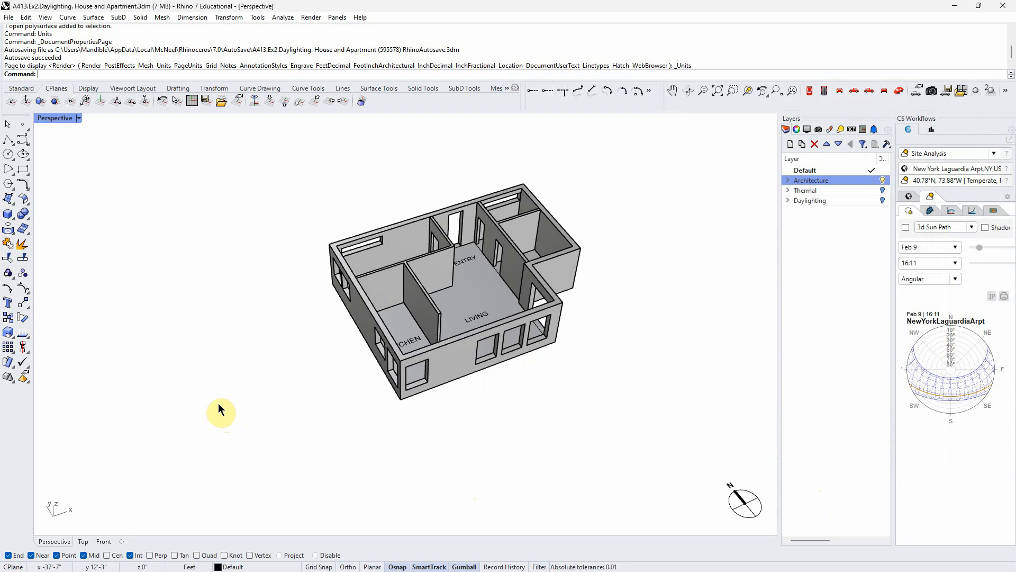
# - Examine the house model and the House and Apartment sublayers of the Architecture layer, leaving the House sublayers collapsed
pyautogui.moveTo(519, 442); pyautogui.dragTo(530, 428, button='right')
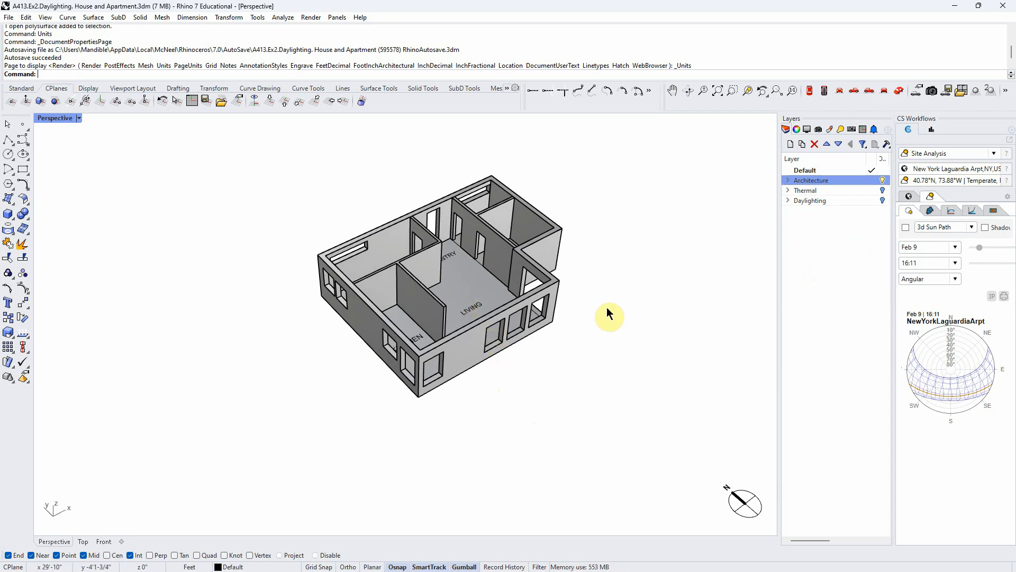
pyautogui.scroll(-2, 612, 322)
pyautogui.scroll(4, 483, 291)
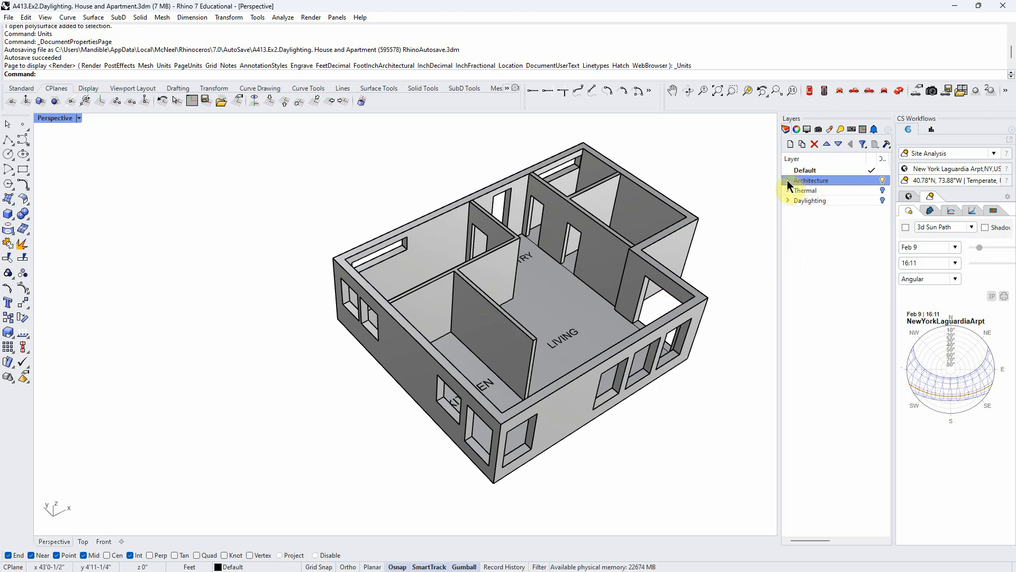
pyautogui.click(805, 187)
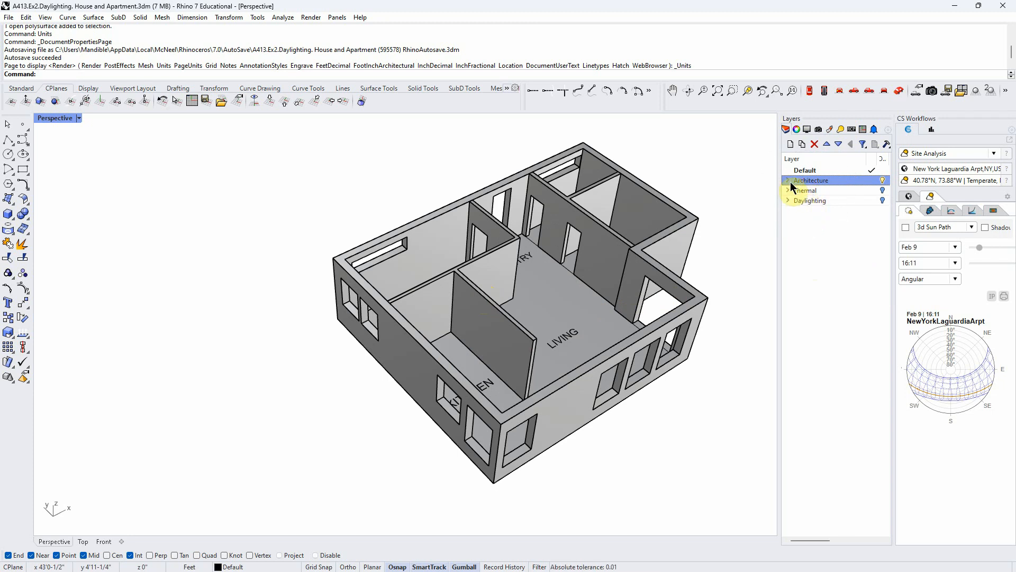
pyautogui.click(789, 181)
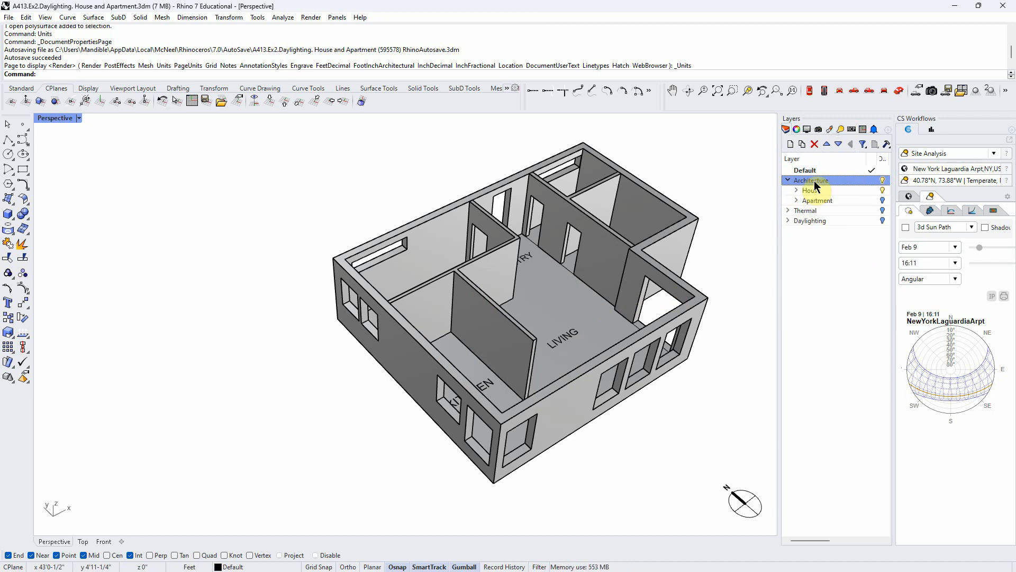
pyautogui.click(797, 189)
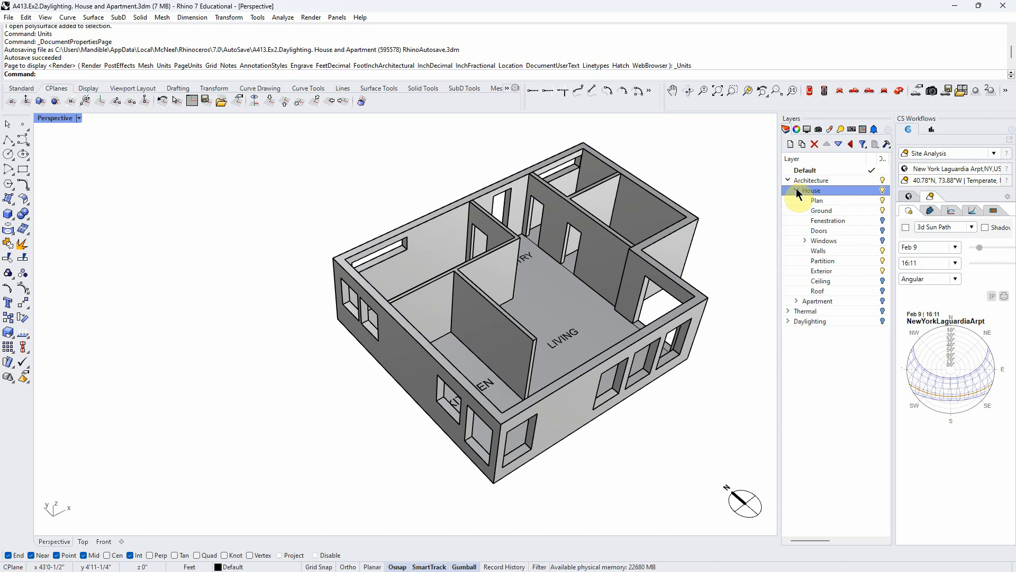
pyautogui.click(797, 191)
pyautogui.click(797, 200)
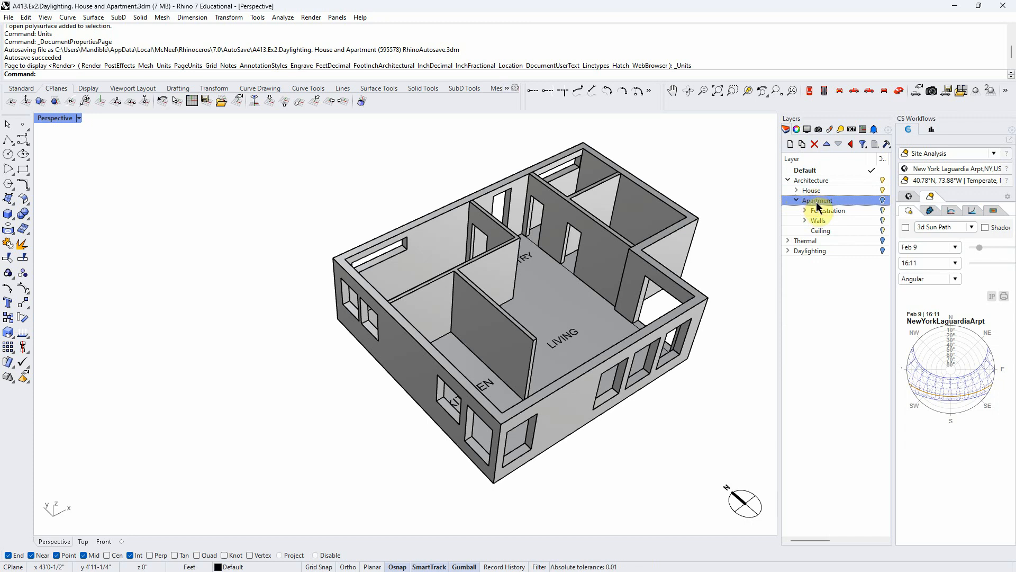
pyautogui.click(797, 200)
pyautogui.click(796, 192)
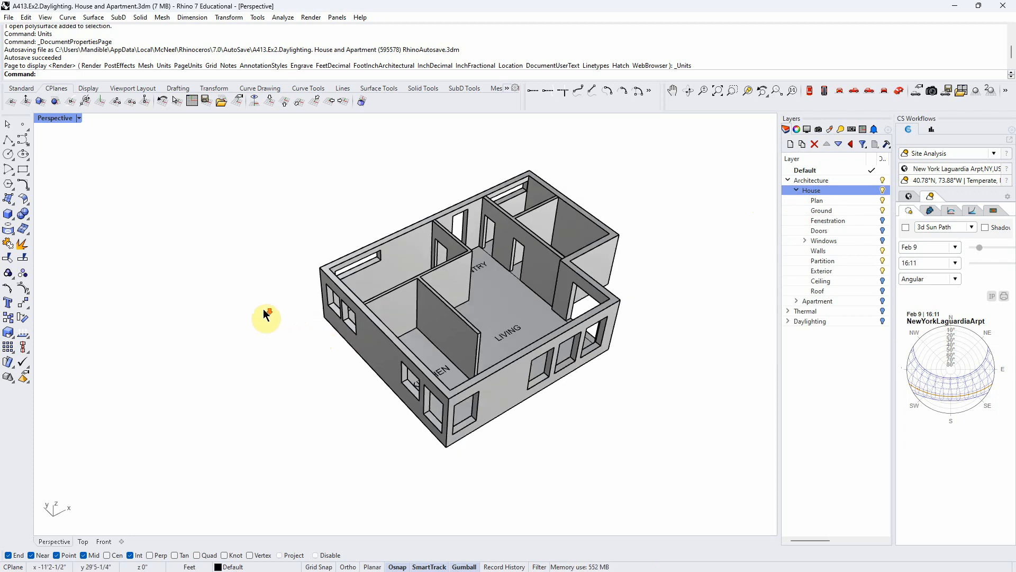
pyautogui.moveTo(534, 375); pyautogui.dragTo(516, 365, button='right')
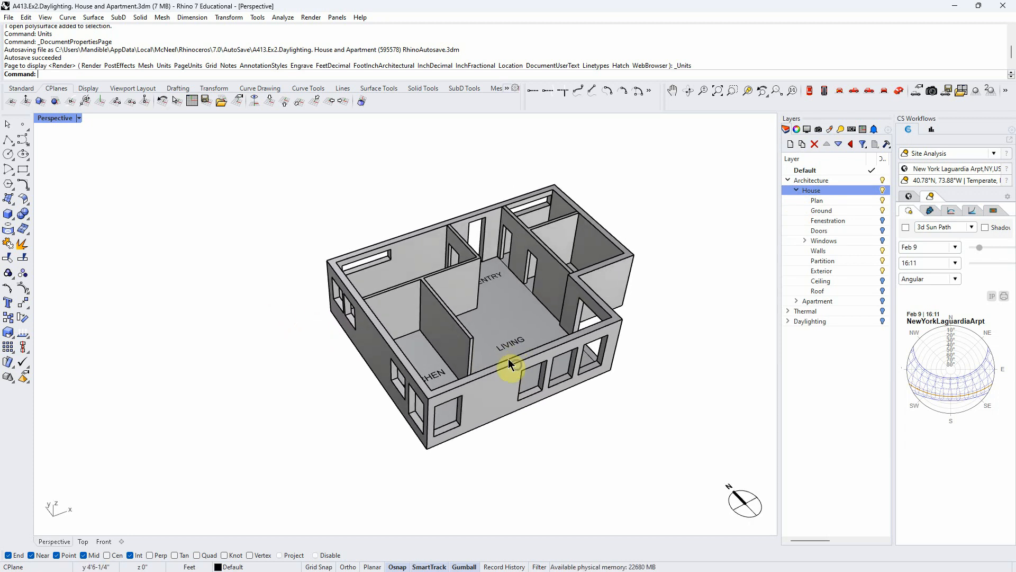
pyautogui.moveTo(658, 324); pyautogui.dragTo(664, 334, button='right')
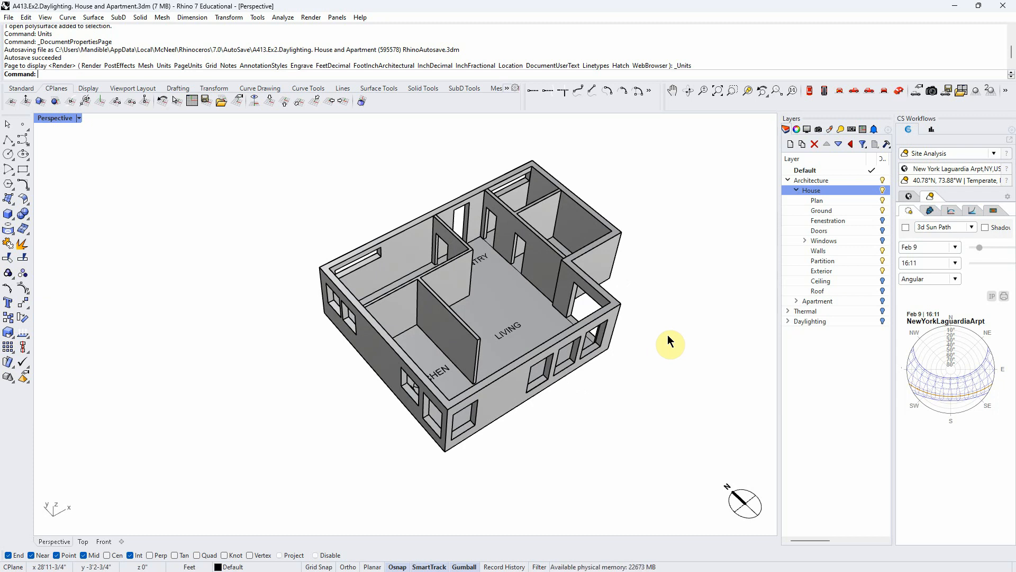
pyautogui.moveTo(618, 406); pyautogui.dragTo(614, 391, button='right')
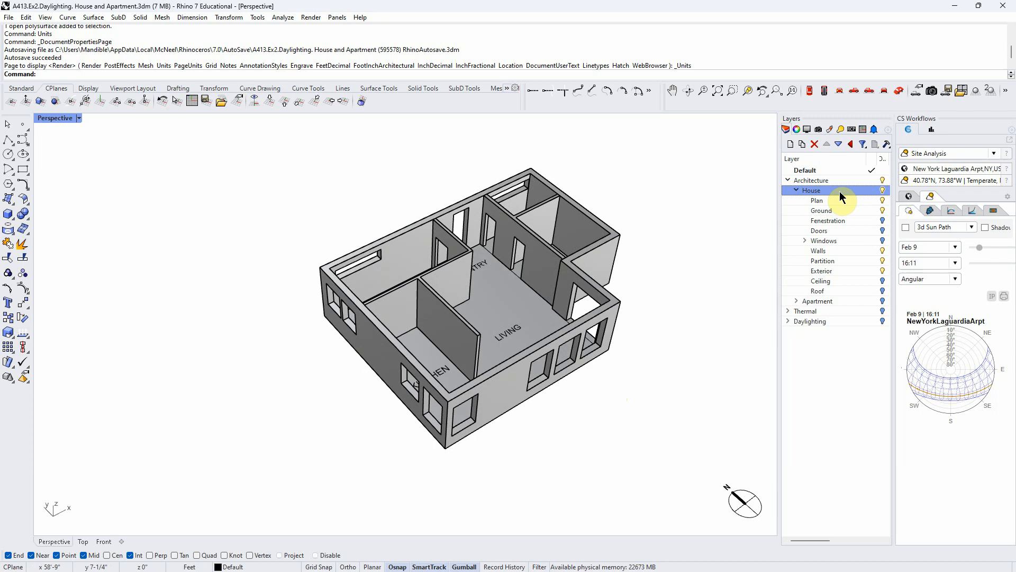
pyautogui.click(797, 190)
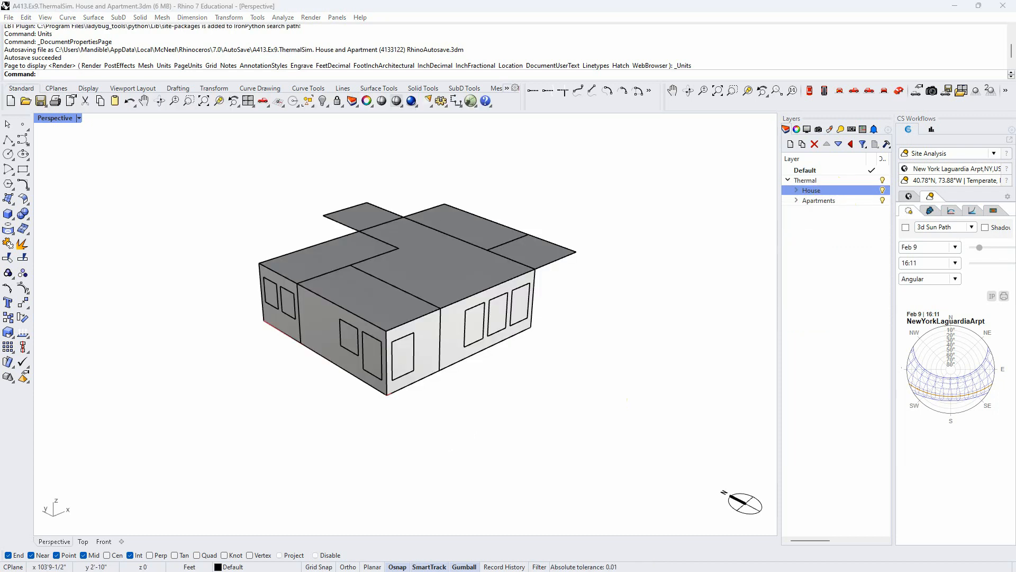
# - Examine the thermal house model by selecting its individual room volumes one at a time, and clear the selection
pyautogui.scroll(3, 473, 380)
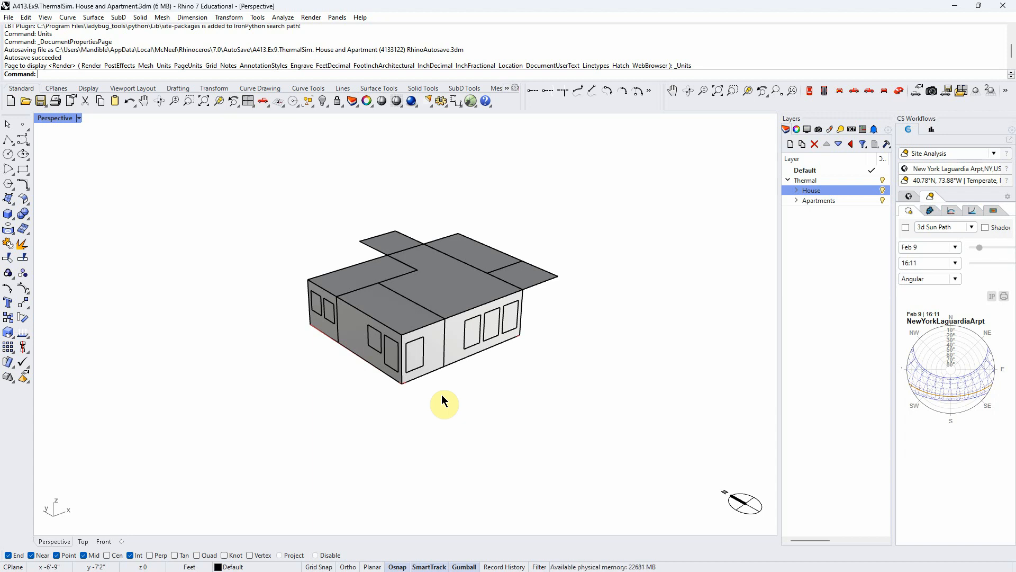
pyautogui.moveTo(442, 401); pyautogui.dragTo(488, 398, button='right')
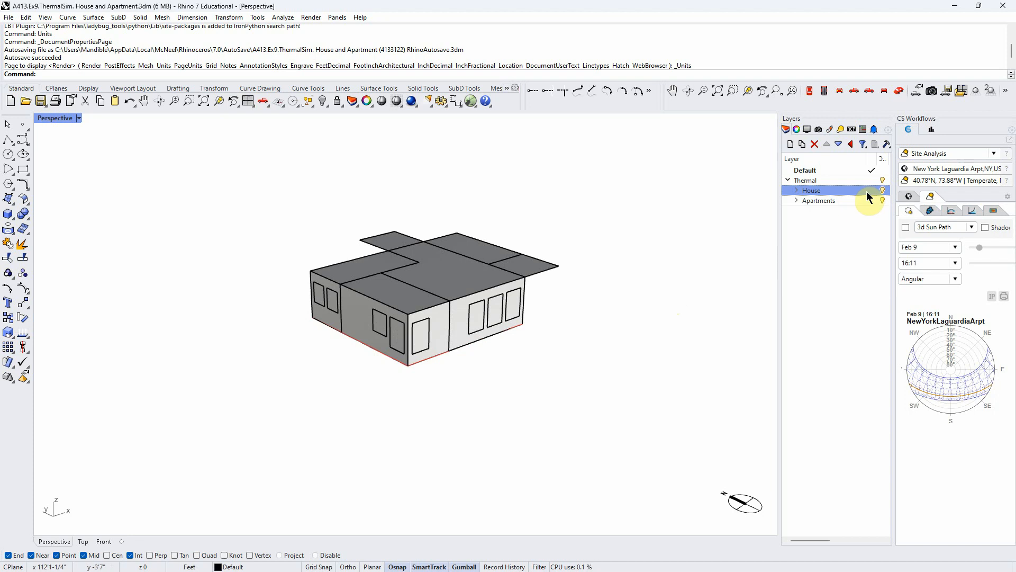
pyautogui.moveTo(626, 293); pyautogui.dragTo(586, 356, button='right')
pyautogui.moveTo(503, 413); pyautogui.dragTo(520, 352, button='right')
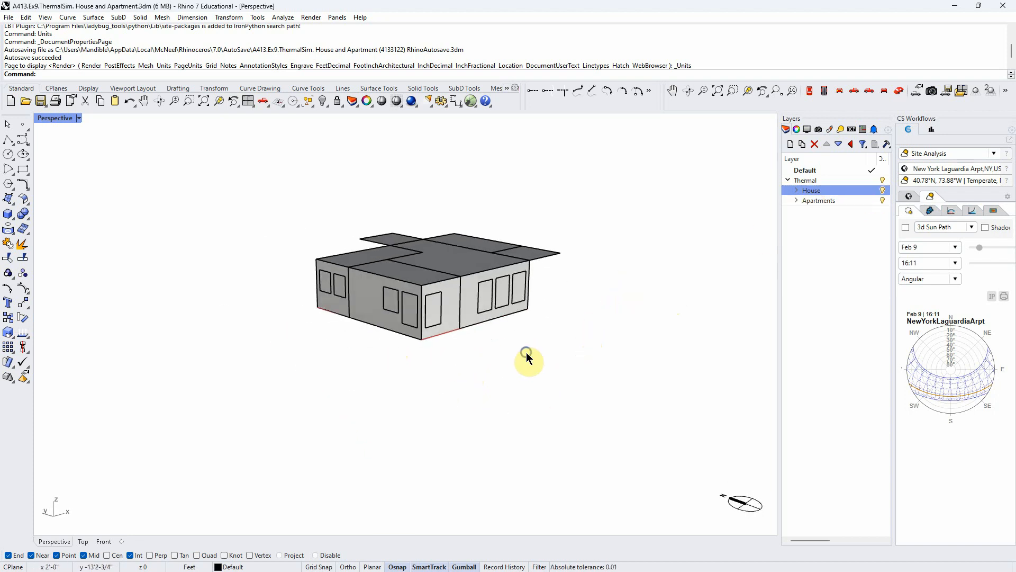
pyautogui.moveTo(471, 297); pyautogui.dragTo(456, 376, button='right')
pyautogui.click(451, 307)
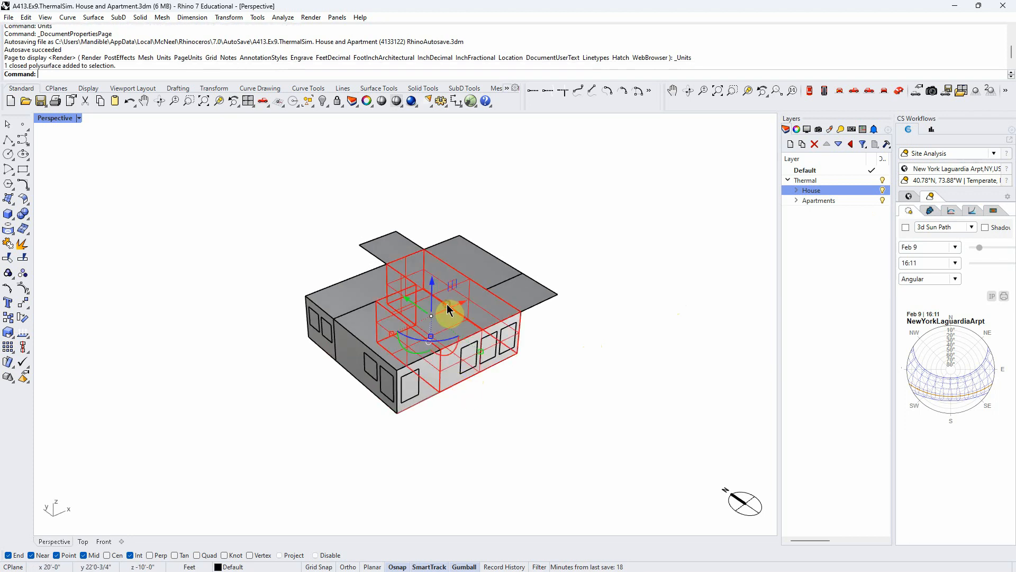
pyautogui.click(364, 344)
pyautogui.click(350, 302)
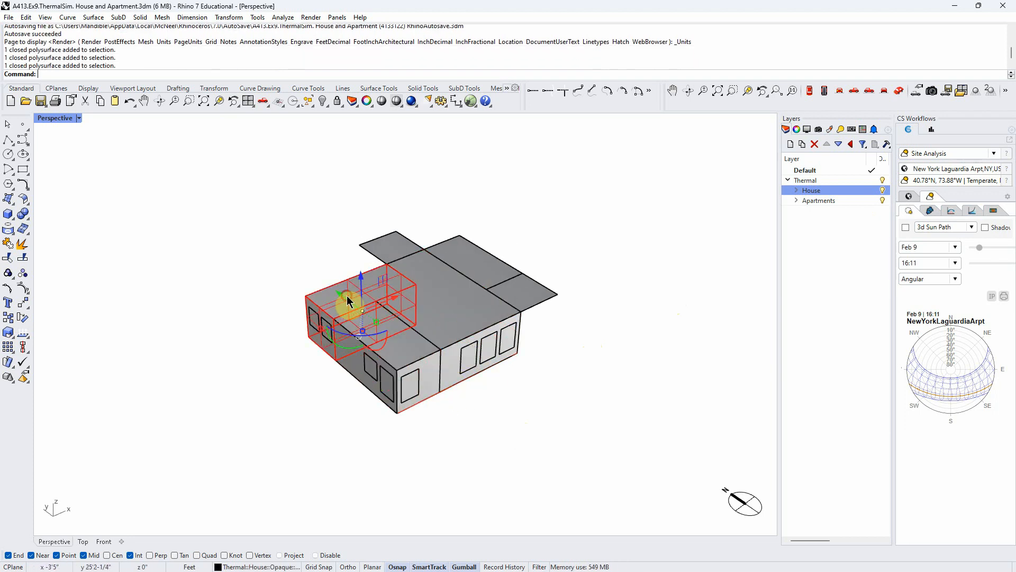
pyautogui.moveTo(631, 408); pyautogui.dragTo(600, 423, button='right')
pyautogui.click(507, 296)
pyautogui.click(607, 427)
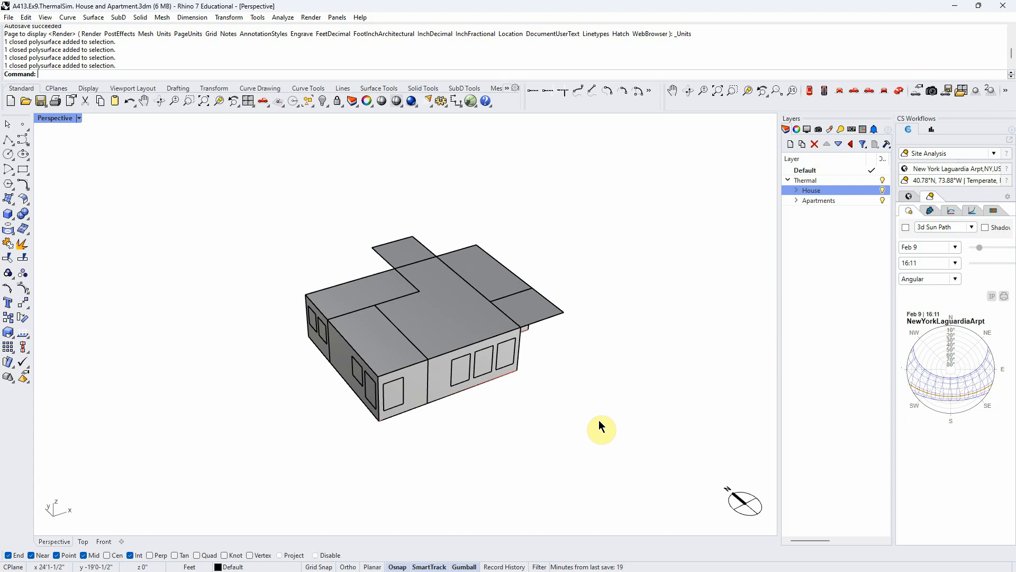
# - Expand the Apartments layer and show its Building sublayer in the model
pyautogui.moveTo(574, 424)
pyautogui.mouseDown(button='right')
pyautogui.moveTo(558, 433)
pyautogui.moveTo(564, 439)
pyautogui.mouseUp(button='right')
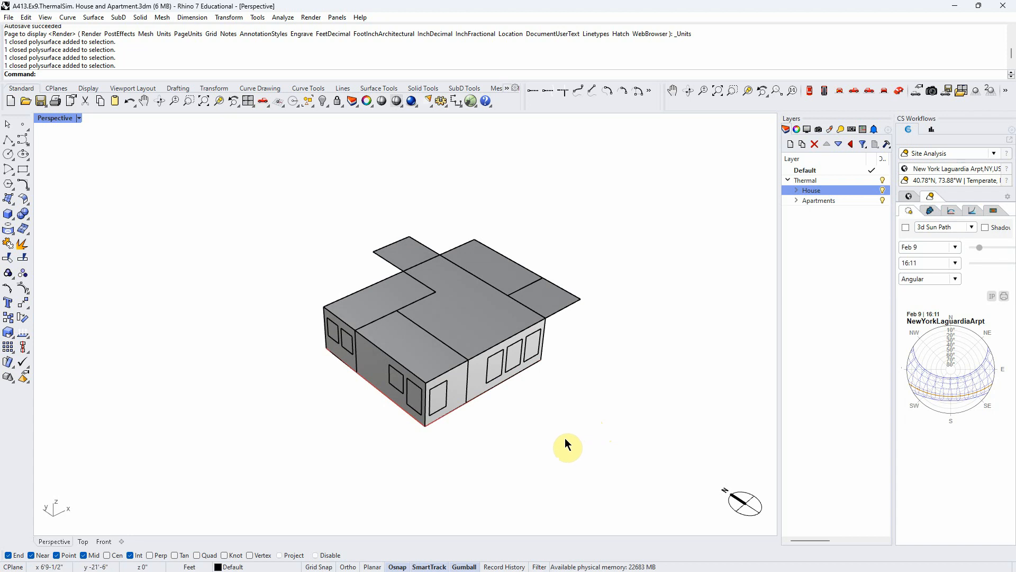
pyautogui.moveTo(621, 448); pyautogui.dragTo(615, 448, button='right')
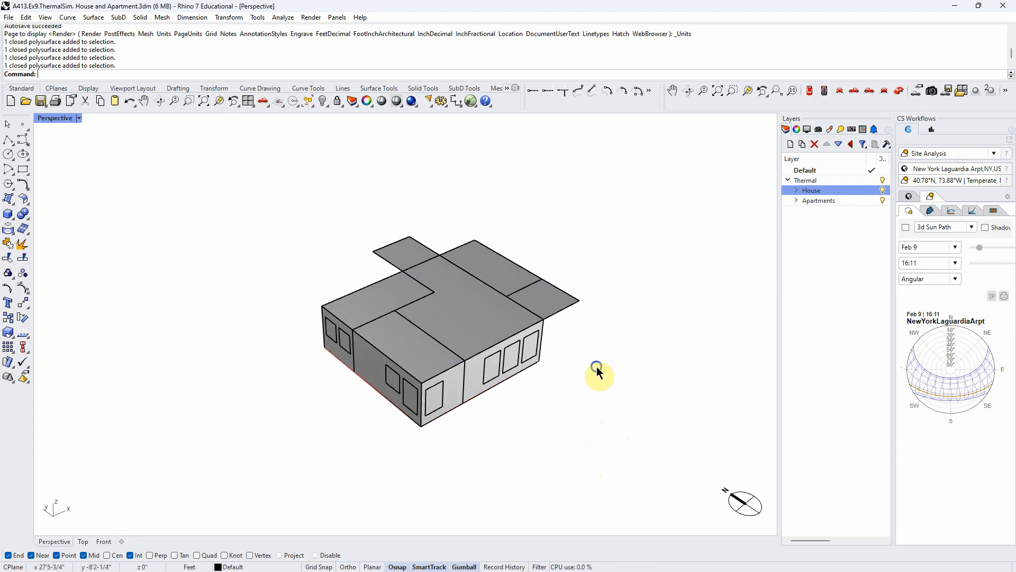
pyautogui.moveTo(609, 366); pyautogui.dragTo(592, 356, button='right')
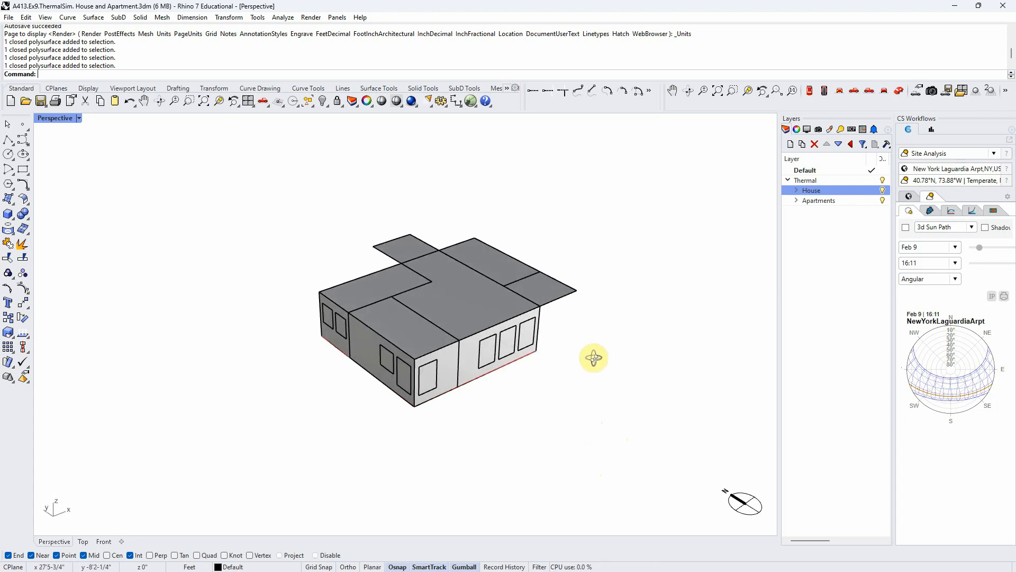
pyautogui.click(796, 200)
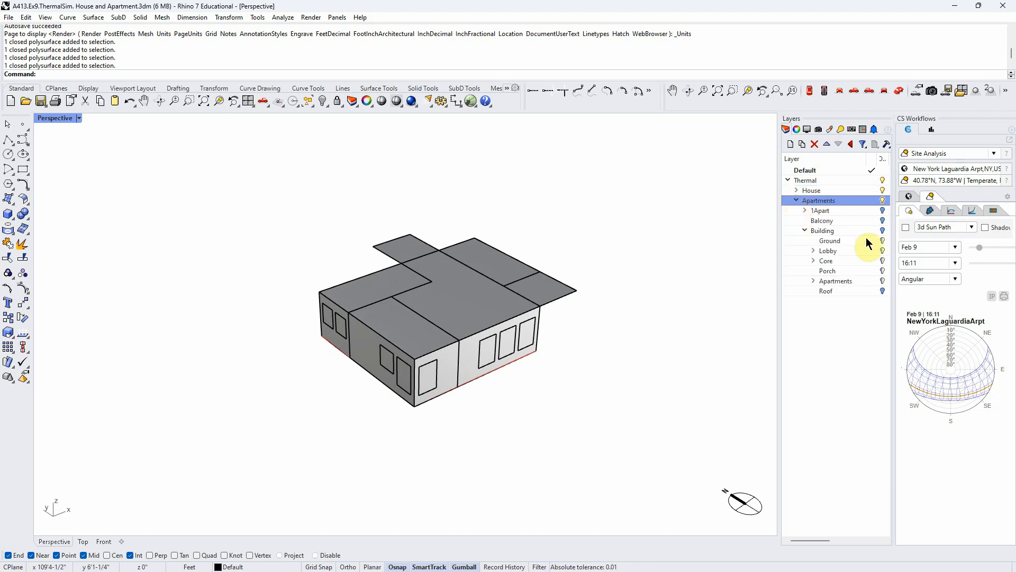
pyautogui.click(883, 231)
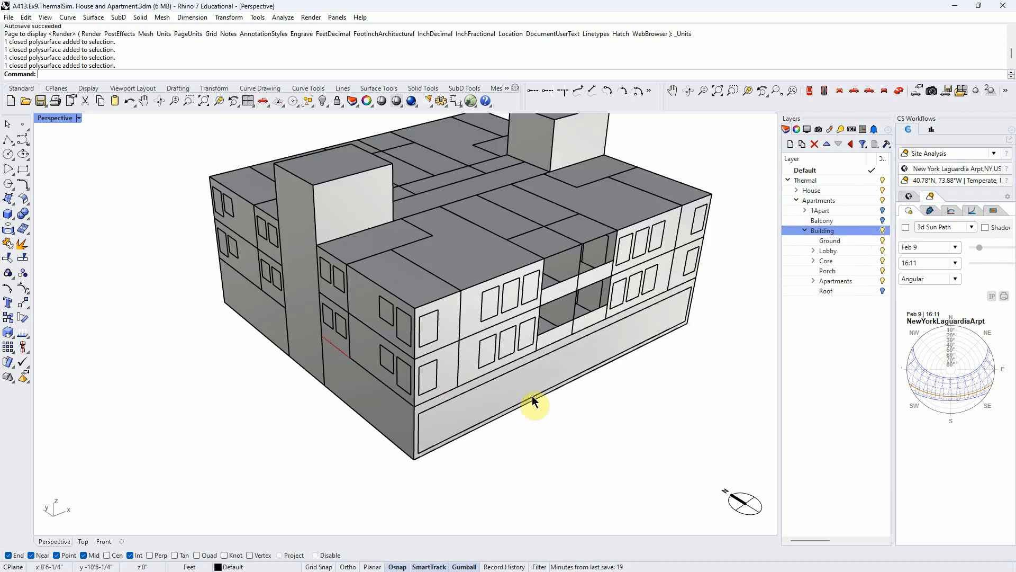
pyautogui.moveTo(544, 411); pyautogui.dragTo(516, 351, button='right')
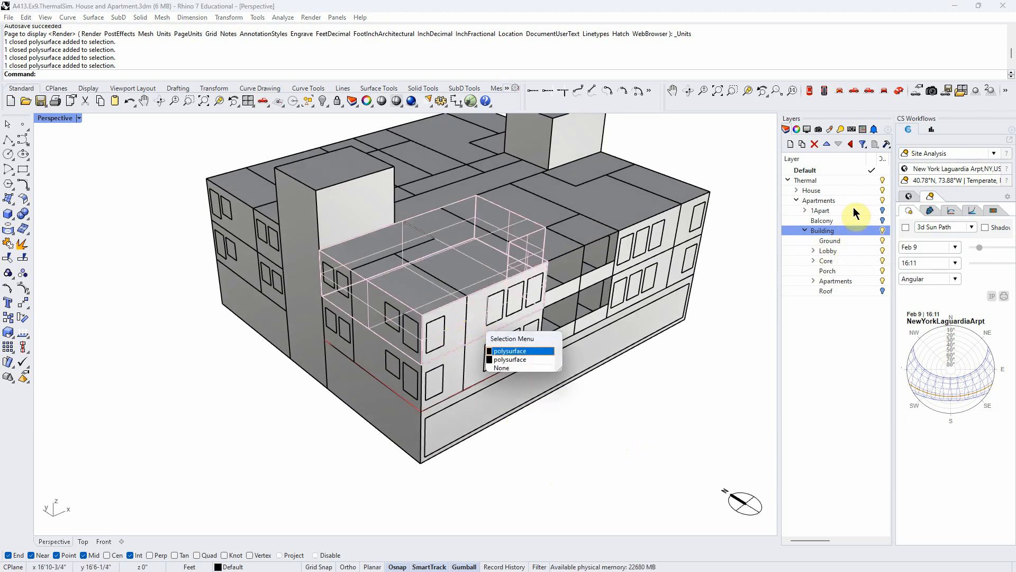
# - Hide the House layer and isolate the single apartment by showing 1Apart with the Building and Balcony sublayers off
pyautogui.click(884, 201)
pyautogui.click(883, 200)
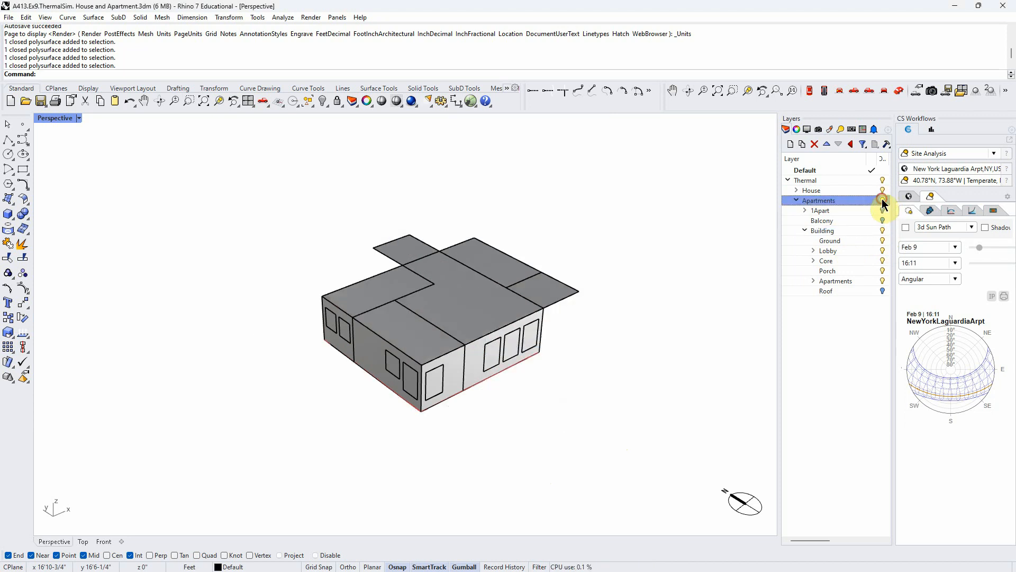
pyautogui.click(883, 191)
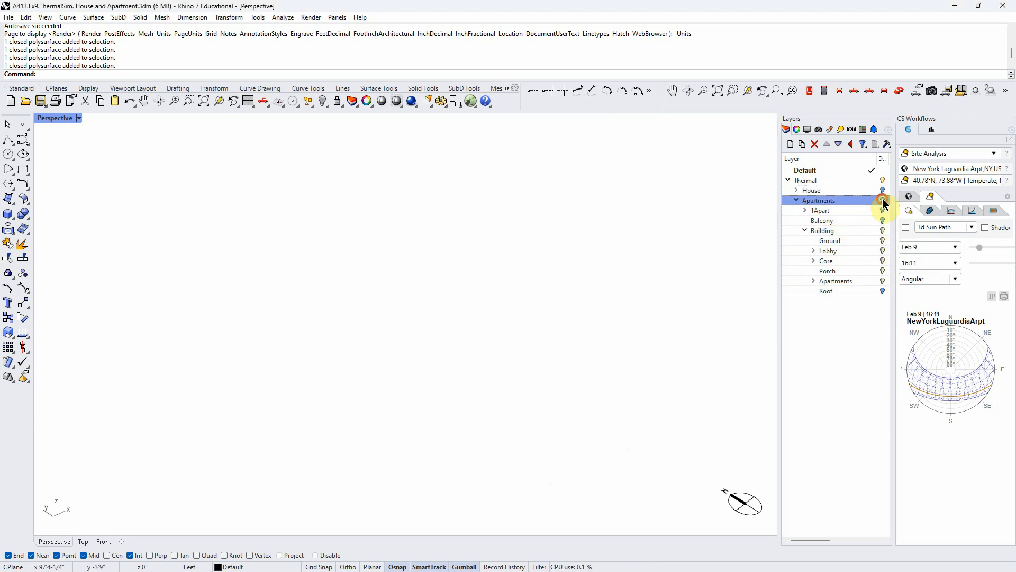
pyautogui.click(883, 200)
pyautogui.click(883, 210)
pyautogui.click(883, 220)
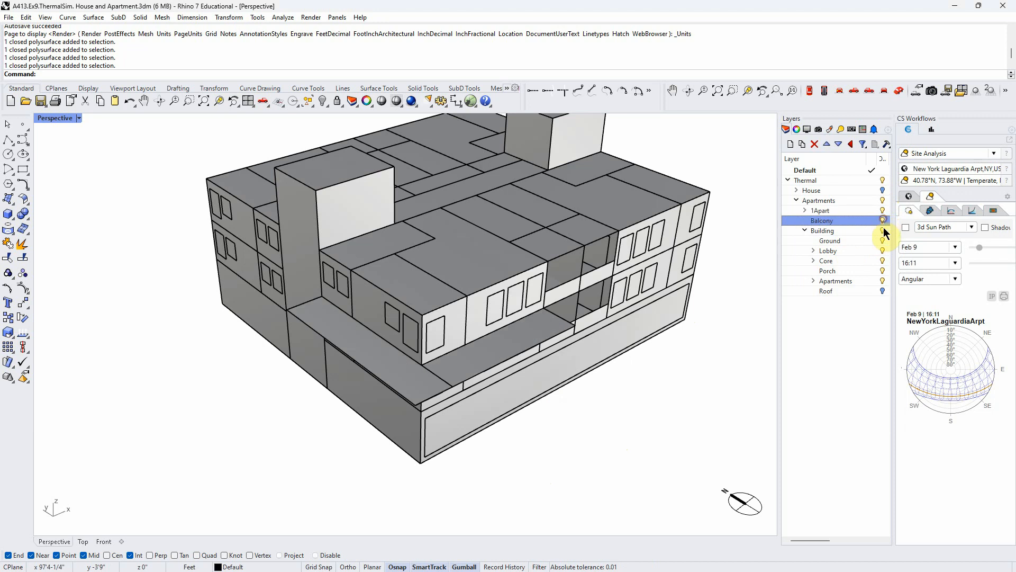
pyautogui.click(883, 230)
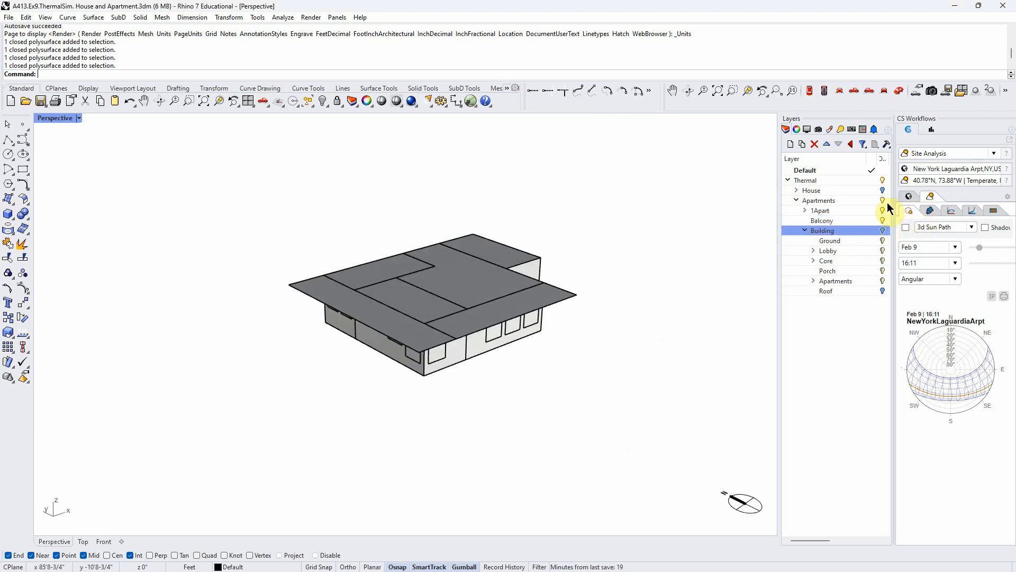
pyautogui.click(883, 220)
# - Inspect the isolated apartment volumes from all sides and show the Building sublayer around them again
pyautogui.moveTo(431, 403); pyautogui.dragTo(562, 354, button='right')
pyautogui.moveTo(468, 281); pyautogui.dragTo(471, 241, button='right')
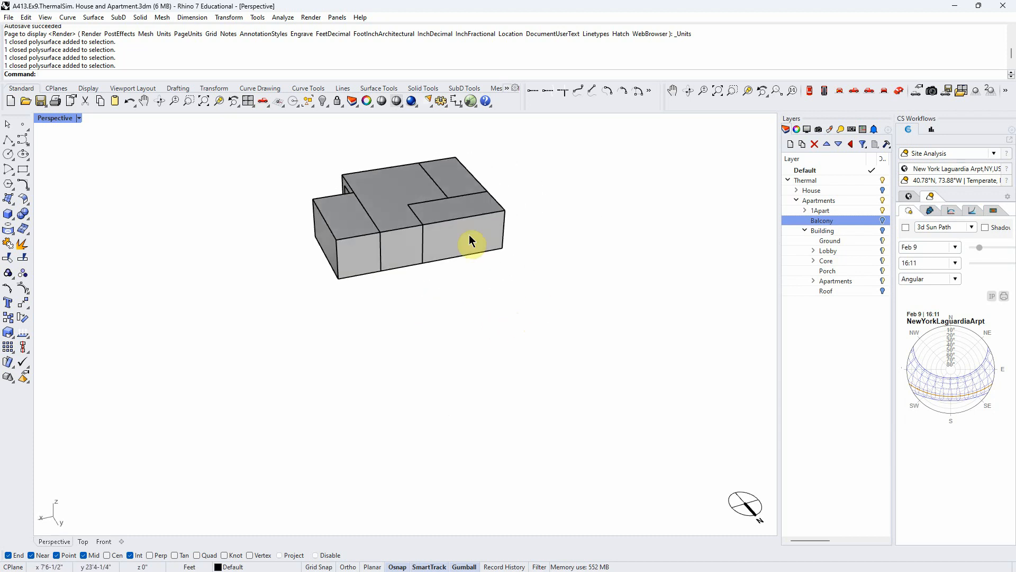
pyautogui.moveTo(433, 315); pyautogui.dragTo(462, 367, button='right')
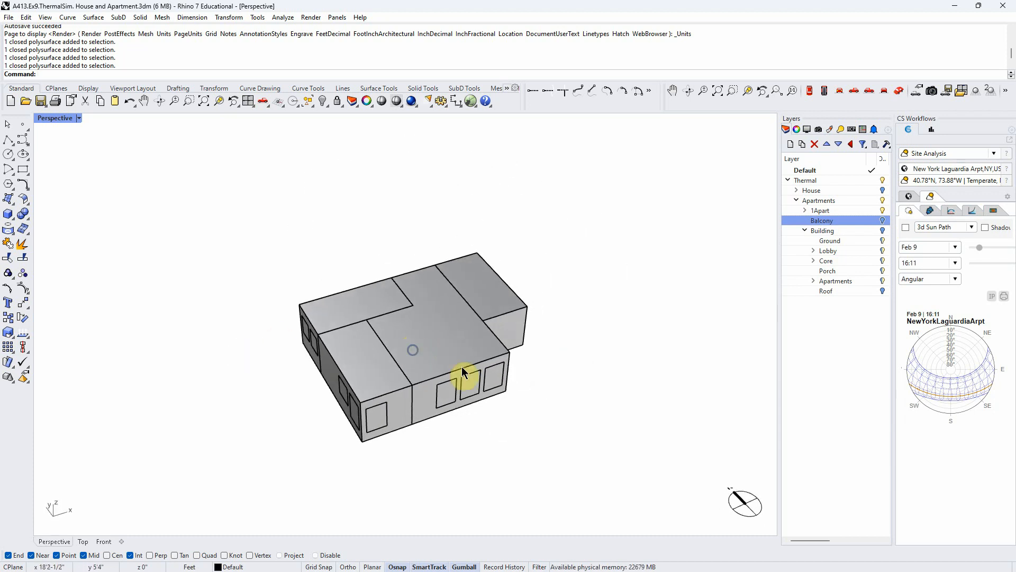
pyautogui.moveTo(496, 431); pyautogui.dragTo(490, 426, button='right')
pyautogui.moveTo(361, 446); pyautogui.dragTo(531, 433, button='right')
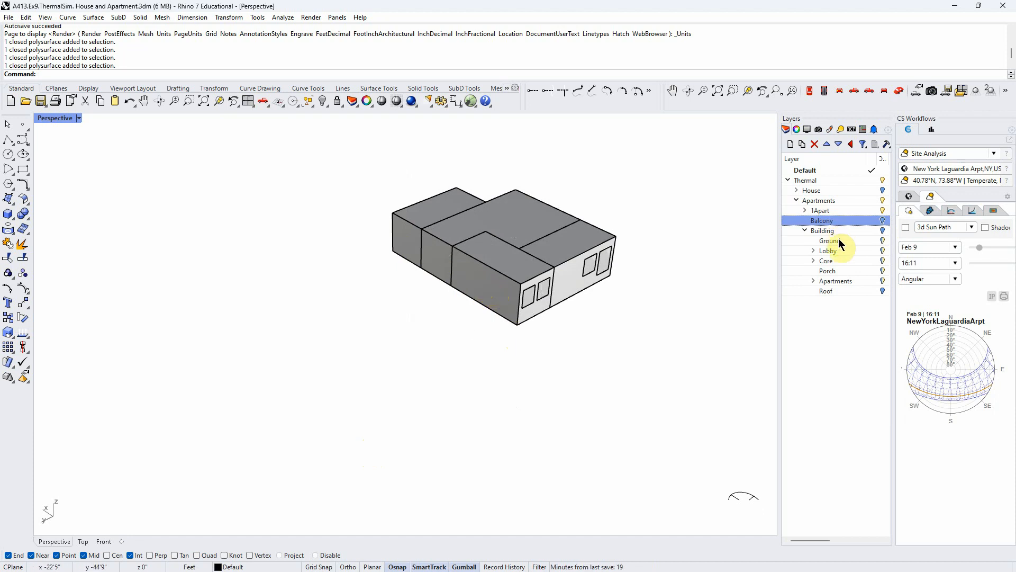
pyautogui.click(883, 232)
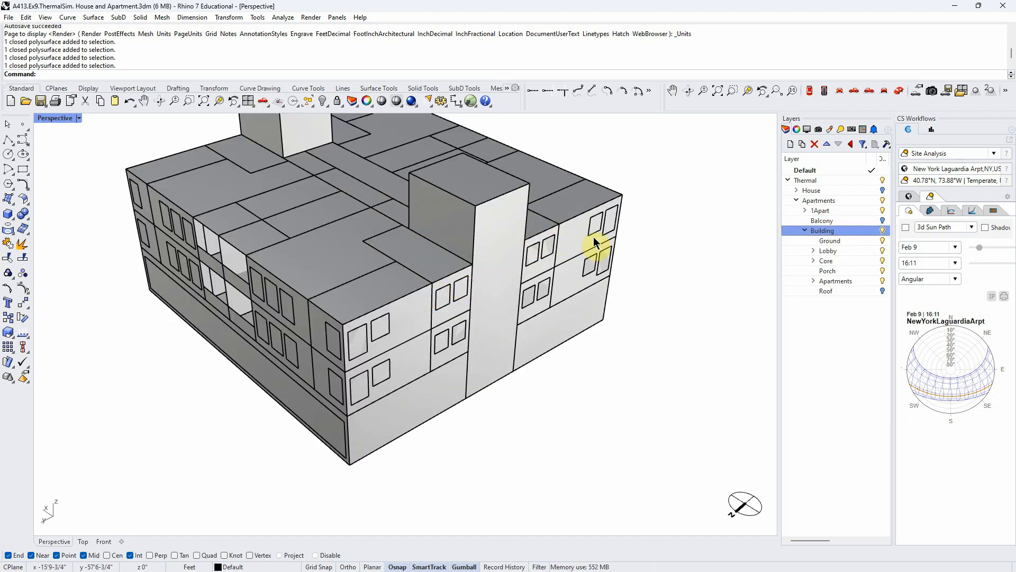
# - Hide the Building sublayer, show the House layer over the single apartment, and compare their volumes from several sides
pyautogui.click(883, 231)
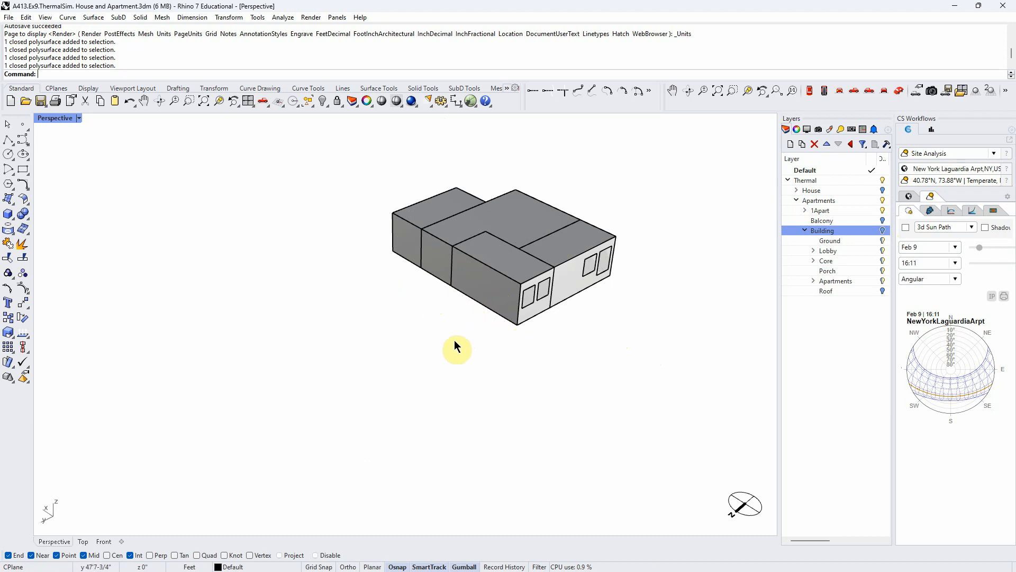
pyautogui.moveTo(625, 365); pyautogui.dragTo(424, 370, button='right')
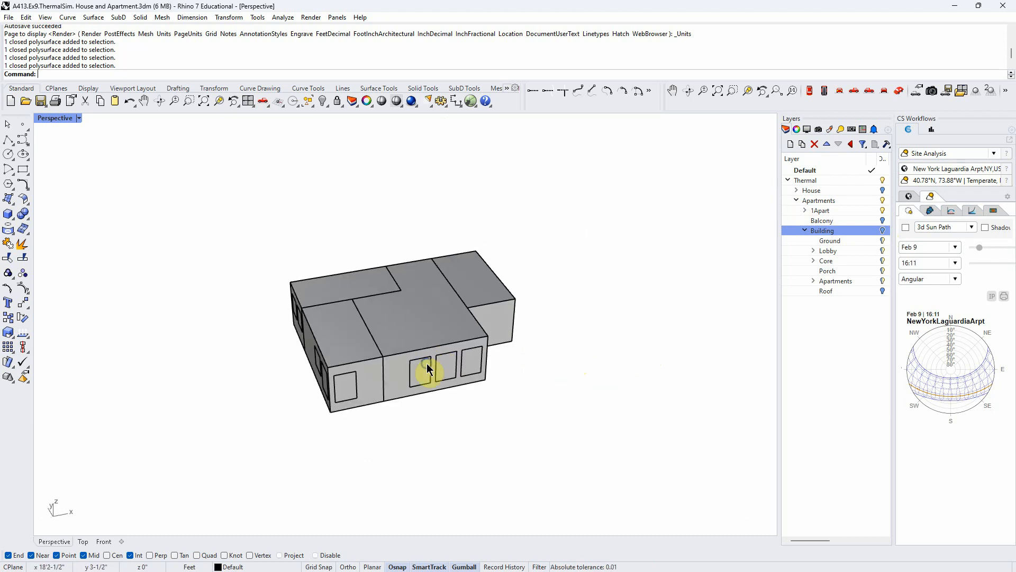
pyautogui.click(881, 192)
pyautogui.moveTo(593, 349); pyautogui.dragTo(653, 307, button='right')
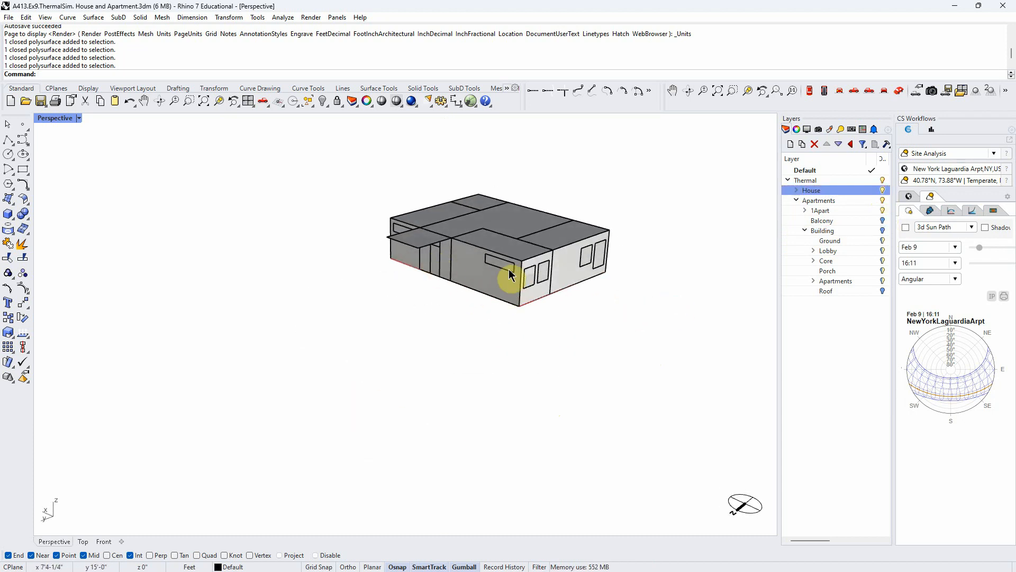
pyautogui.moveTo(503, 289); pyautogui.dragTo(340, 370, button='right')
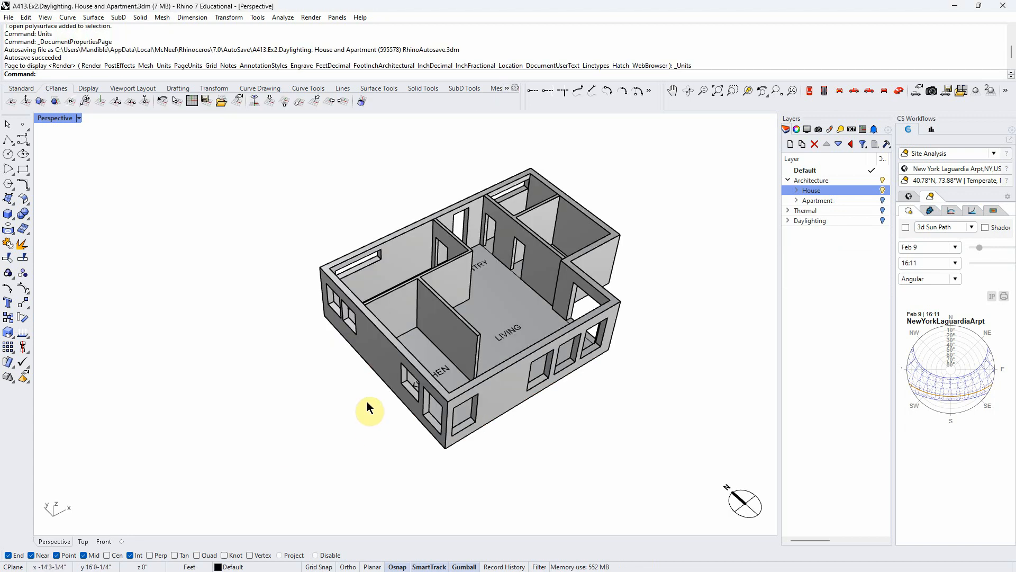
pyautogui.moveTo(368, 408); pyautogui.dragTo(289, 392, button='right')
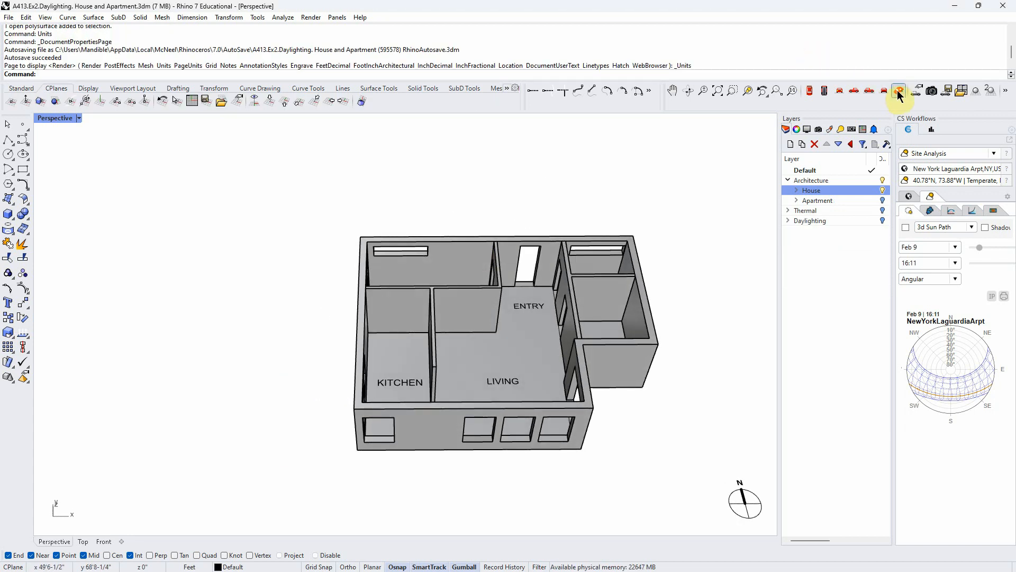
# - In the daylighting file's top view, expand the House layer and hide its Walls, Partition and Exterior sublayers, keeping Plan and Ground visible
pyautogui.click(811, 92)
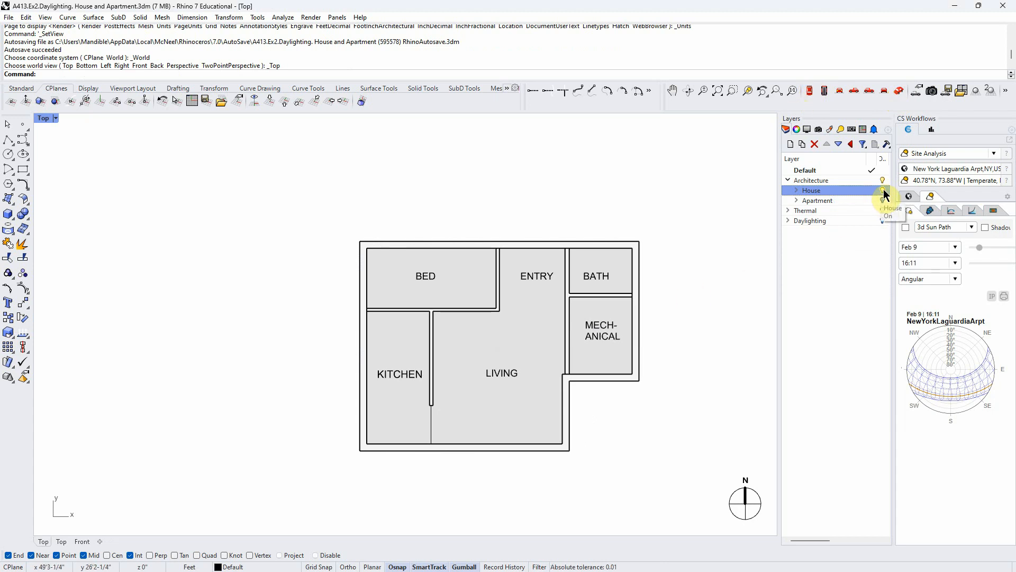
pyautogui.click(796, 190)
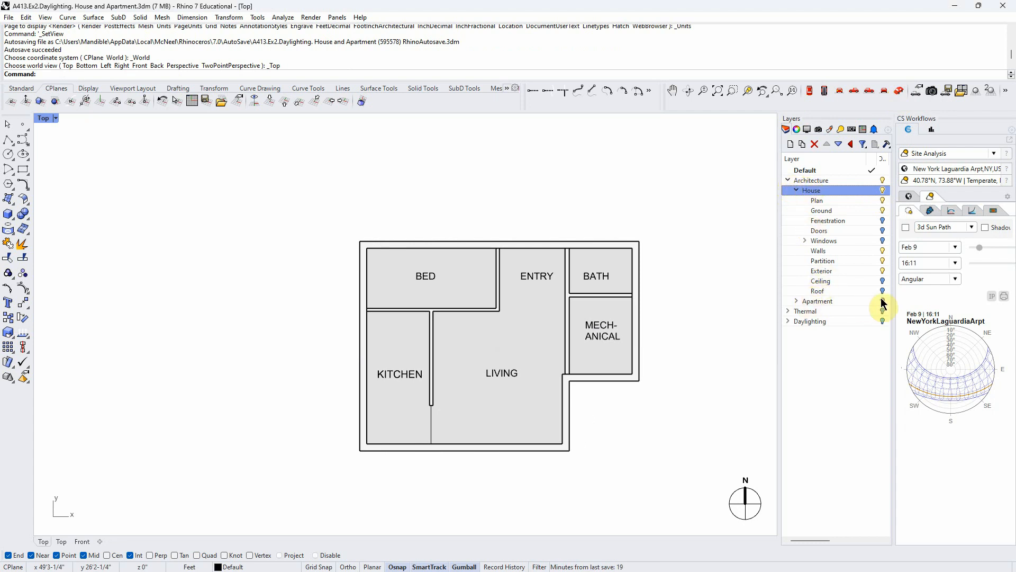
pyautogui.click(883, 211)
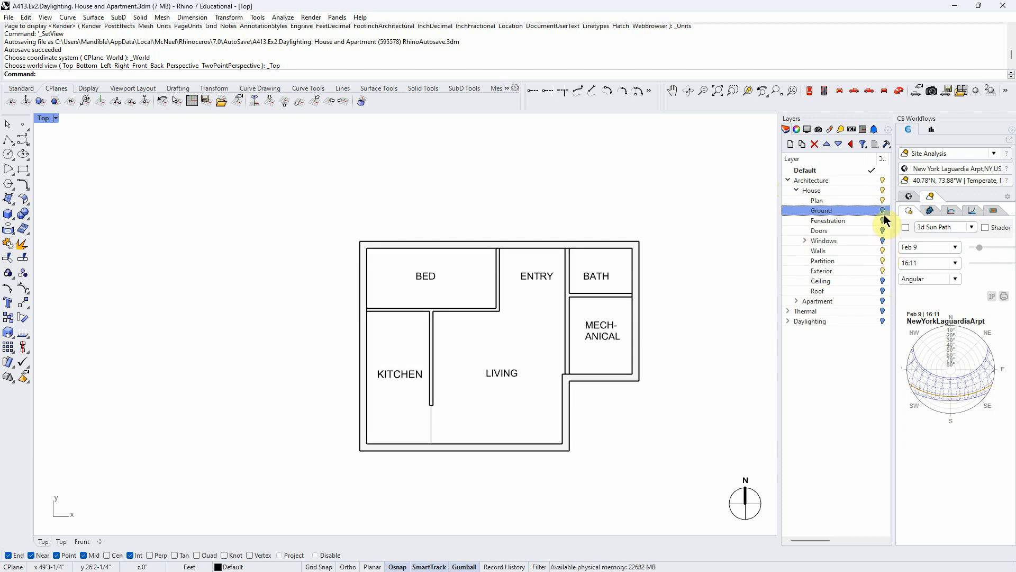
pyautogui.click(883, 211)
pyautogui.click(882, 251)
pyautogui.click(882, 261)
pyautogui.click(881, 268)
pyautogui.scroll(-5, 259, 297)
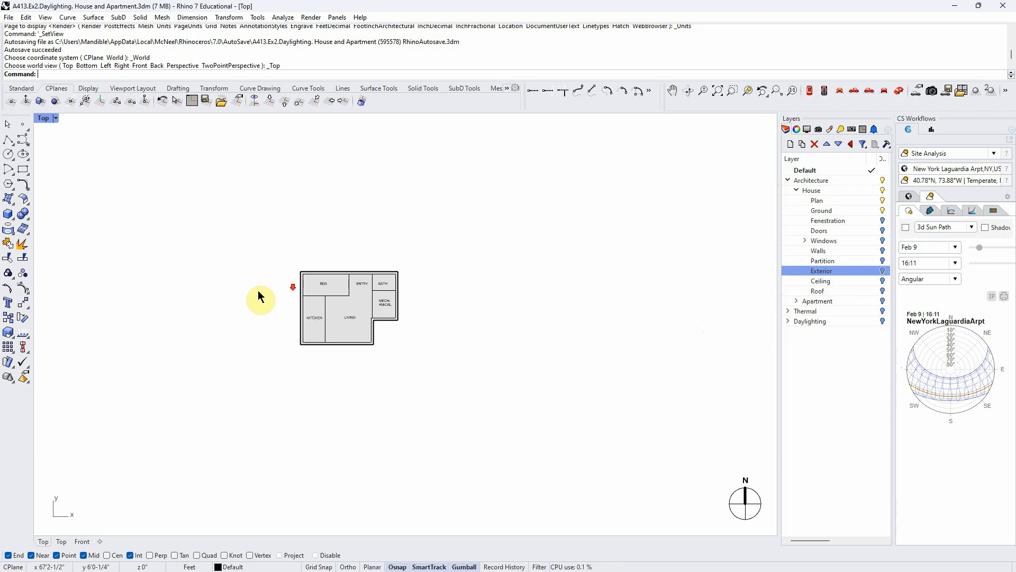
pyautogui.scroll(3, 409, 302)
pyautogui.scroll(2, 408, 302)
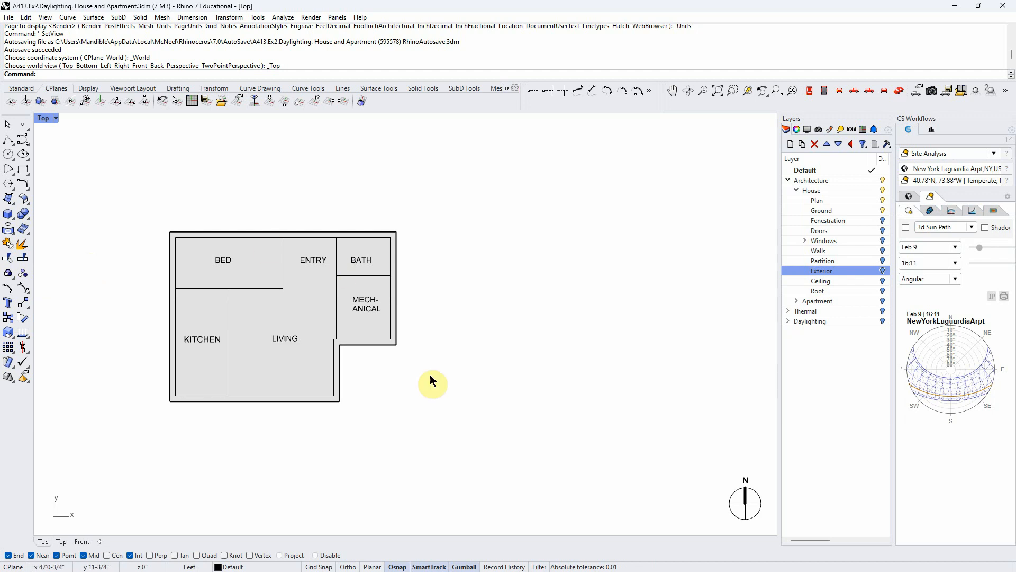
# - Draw a rectangle east of the house plan, roughly the size of the house footprint
pyautogui.click(24, 177)
pyautogui.click(445, 236)
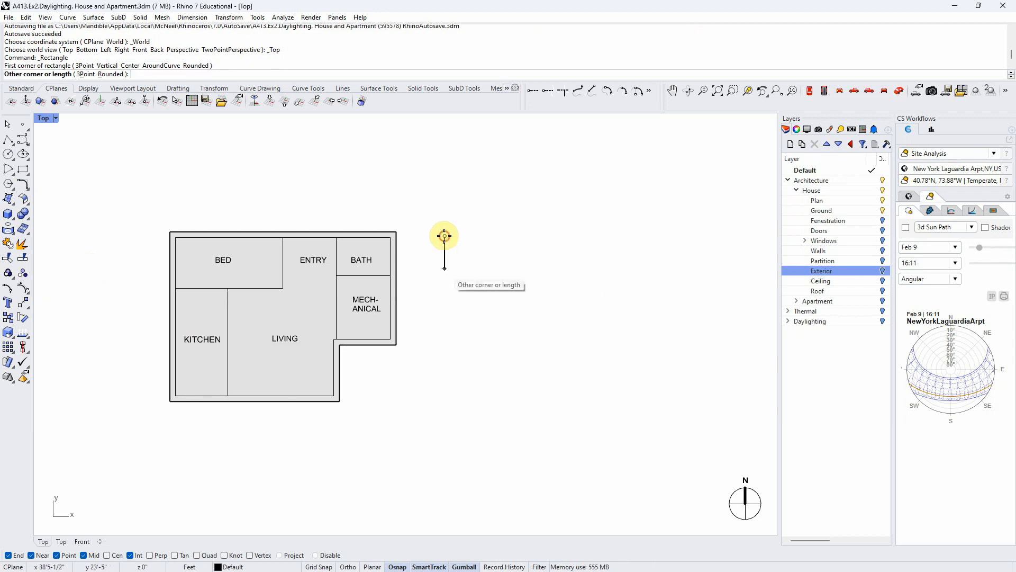
pyautogui.scroll(2, 608, 482)
pyautogui.click(682, 386)
pyautogui.scroll(-1, 397, 442)
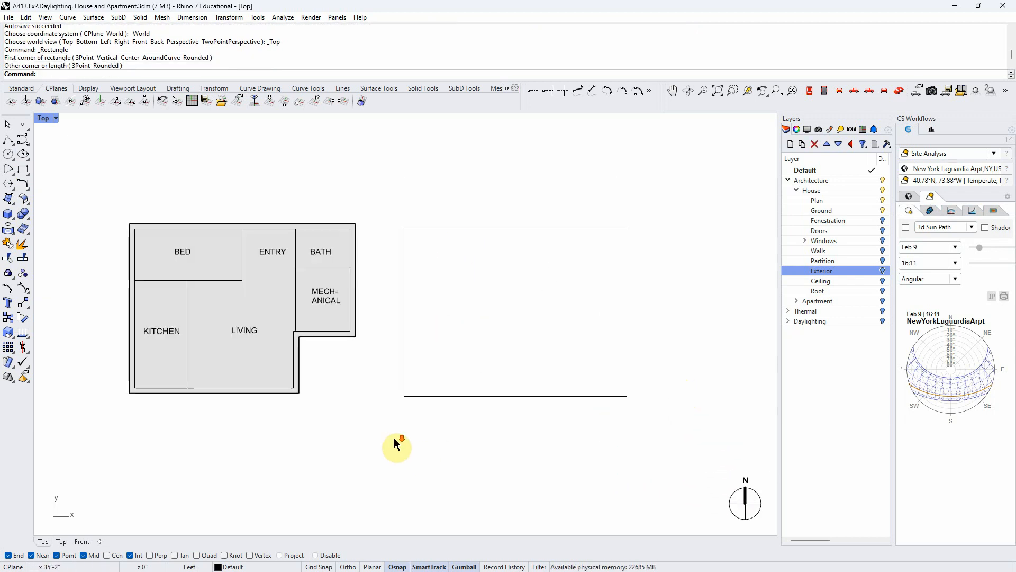
pyautogui.scroll(1, 699, 384)
pyautogui.scroll(-1, 683, 386)
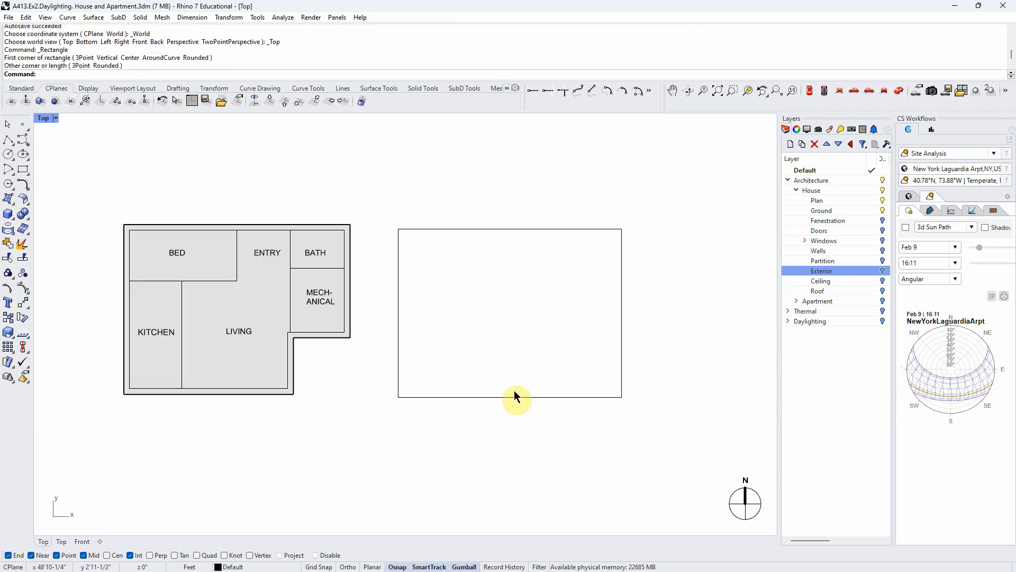
# - Offset the new rectangle inward by a distance of 1 to give the wall thickness
pyautogui.click(491, 230)
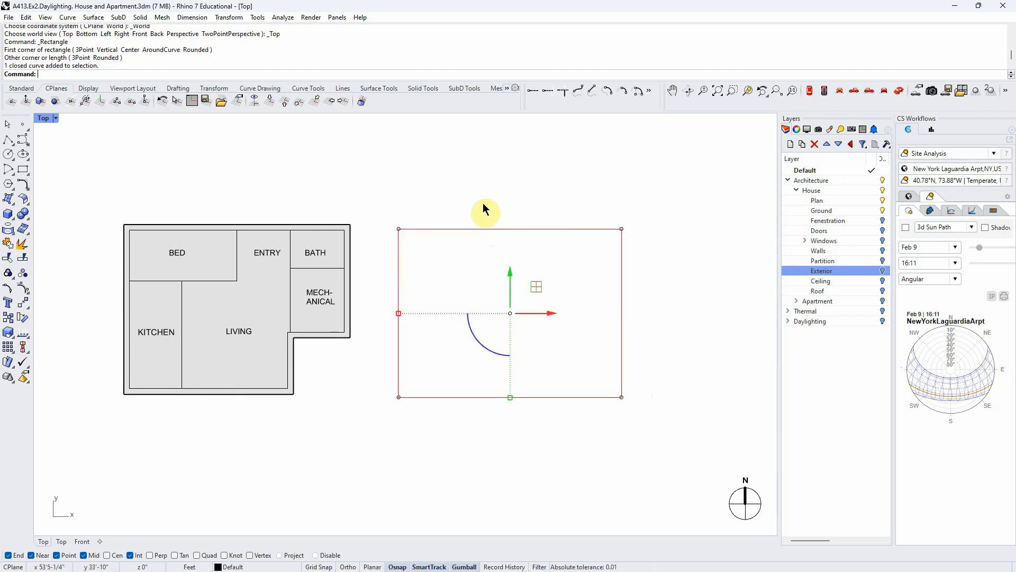
pyautogui.press('Return')
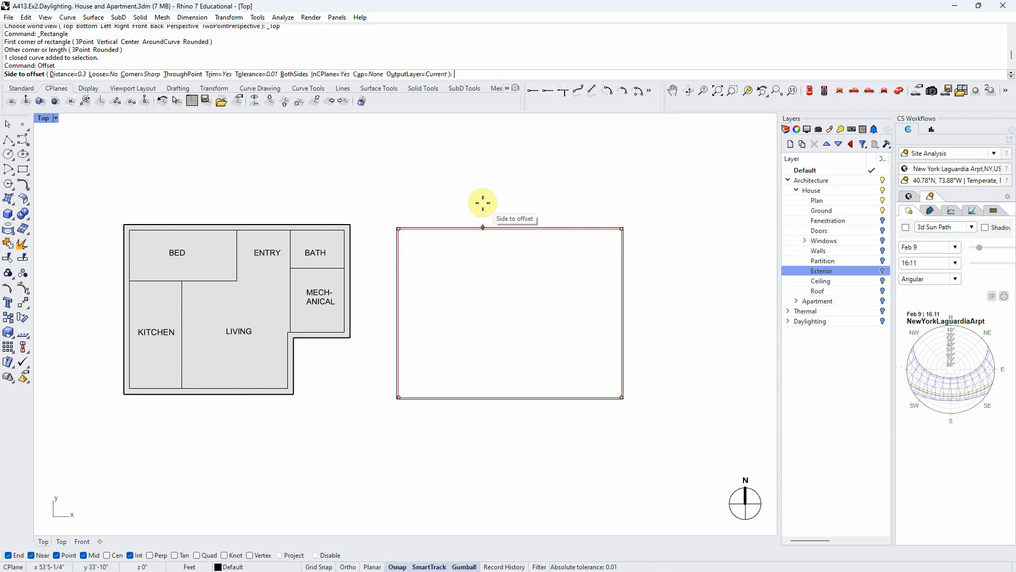
pyautogui.click(72, 74)
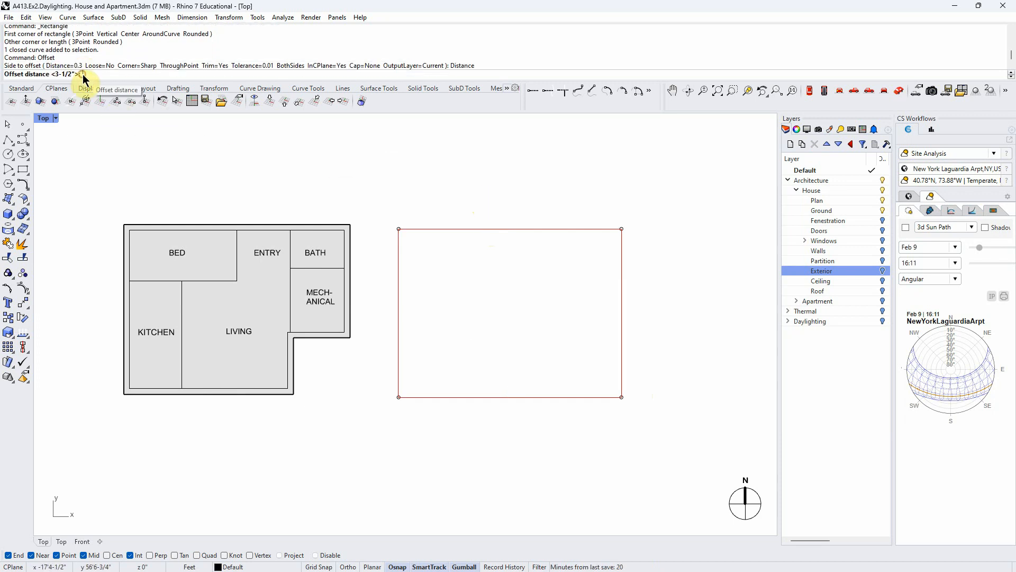
pyautogui.write('1')
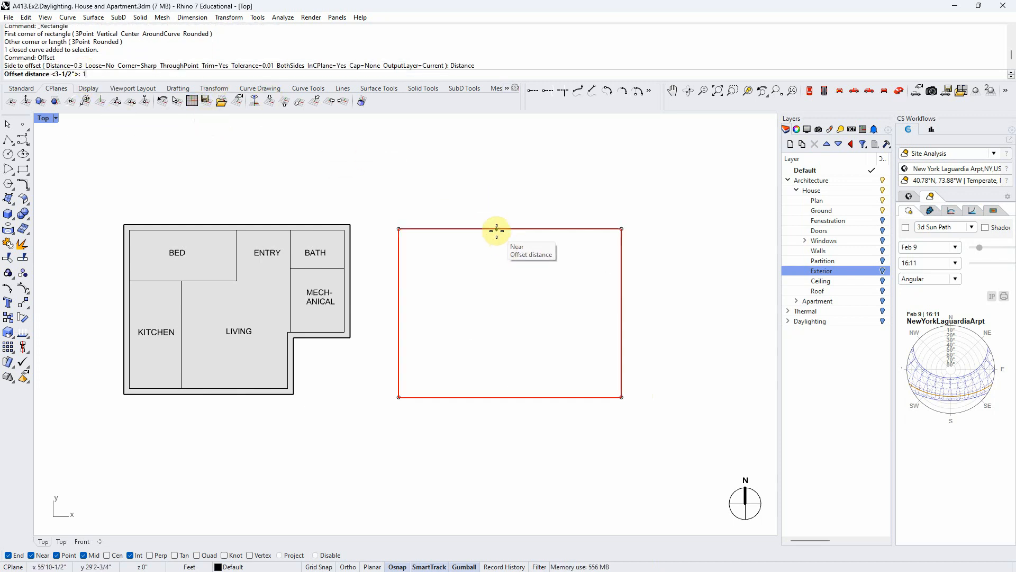
pyautogui.press('Return')
pyautogui.click(481, 253)
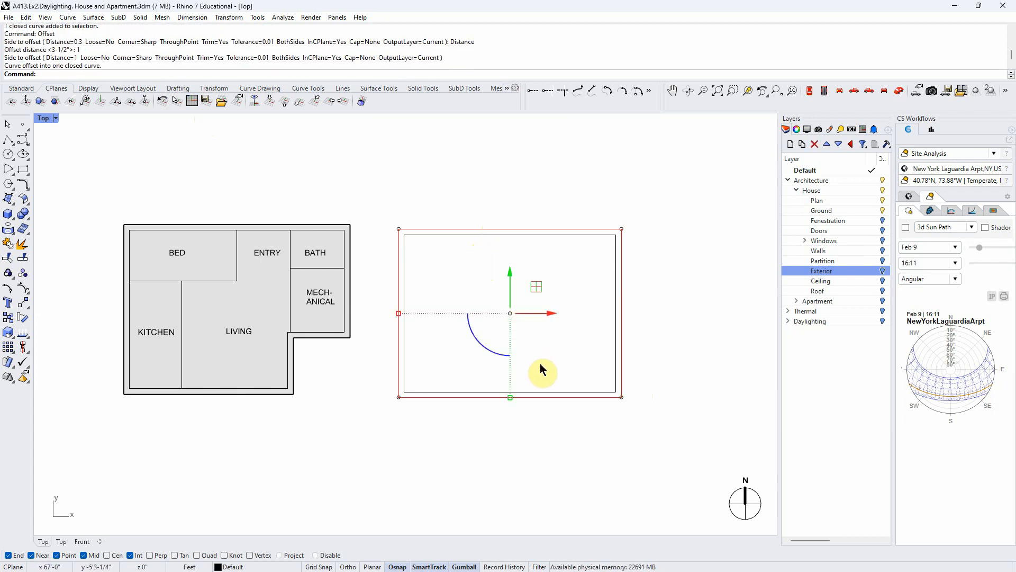
# - Switch to the perspective view and build a planar surface between the outer and inner rectangles with PlanarSrf
pyautogui.click(899, 90)
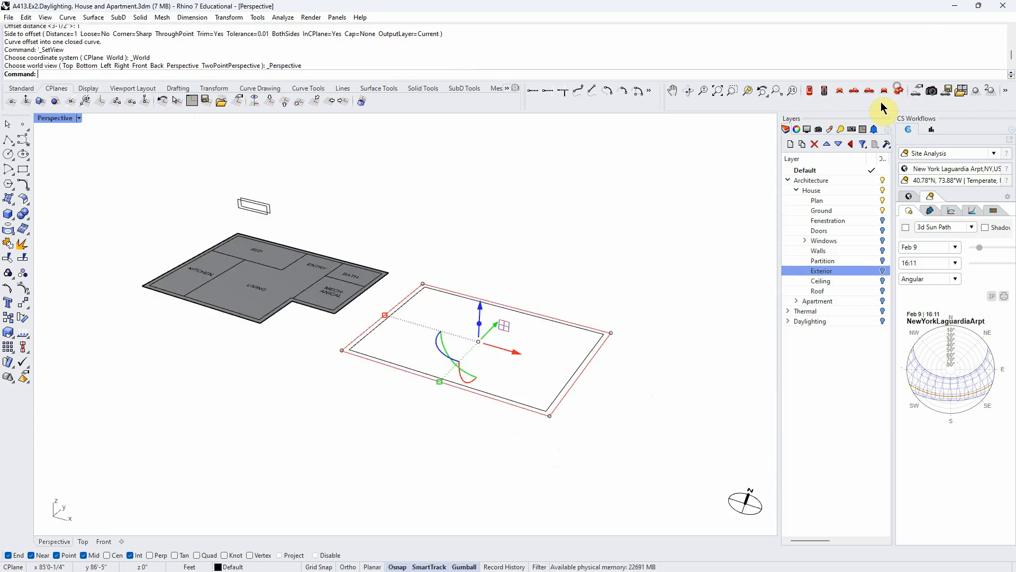
pyautogui.click(471, 343)
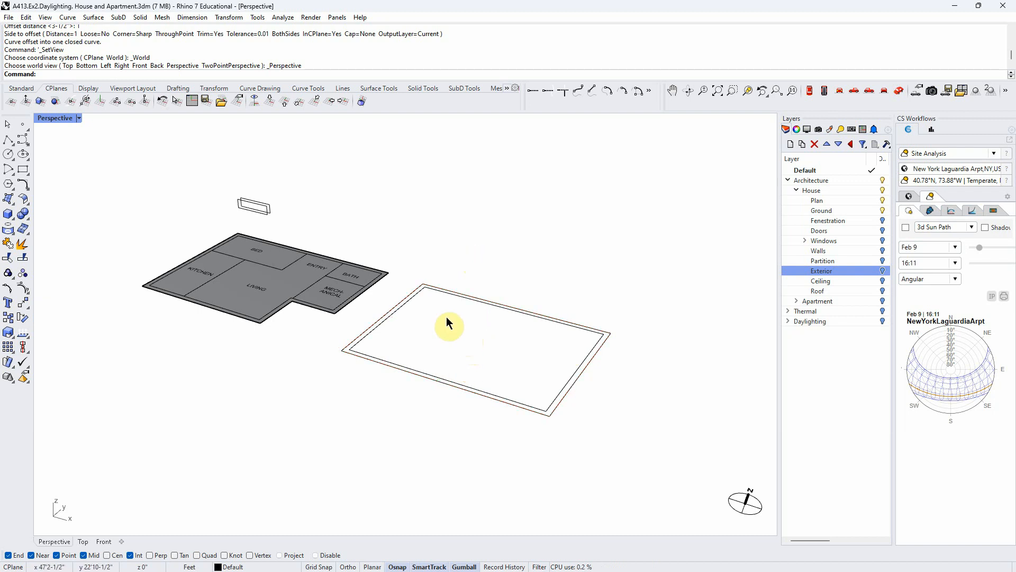
pyautogui.scroll(1, 455, 290)
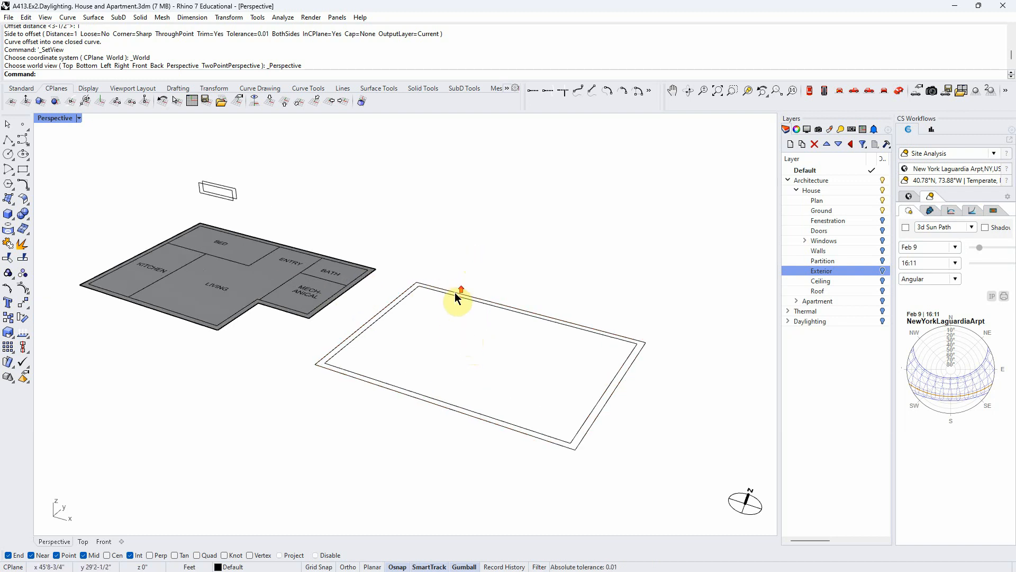
pyautogui.press('Return')
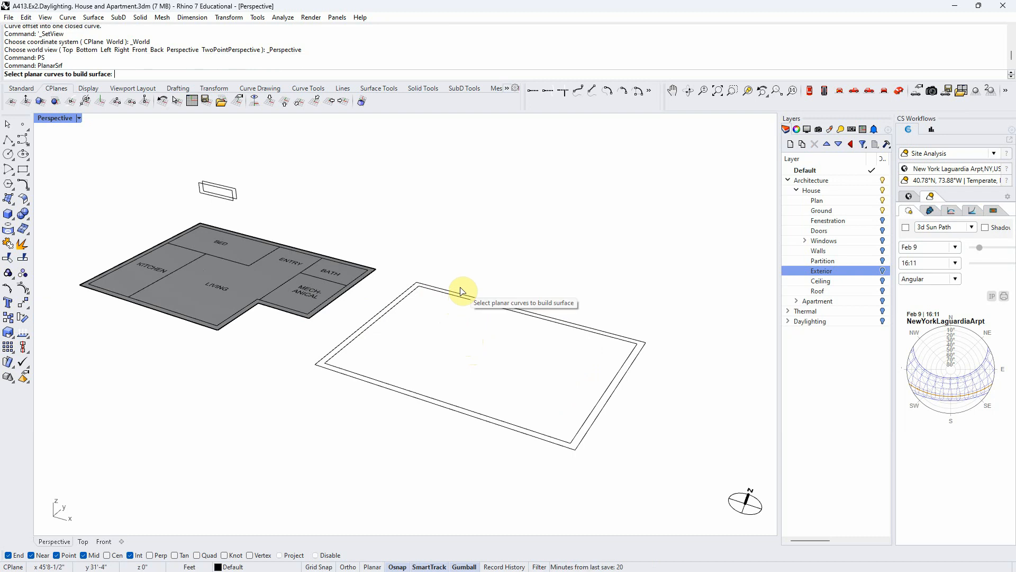
pyautogui.moveTo(639, 429); pyautogui.dragTo(565, 348)
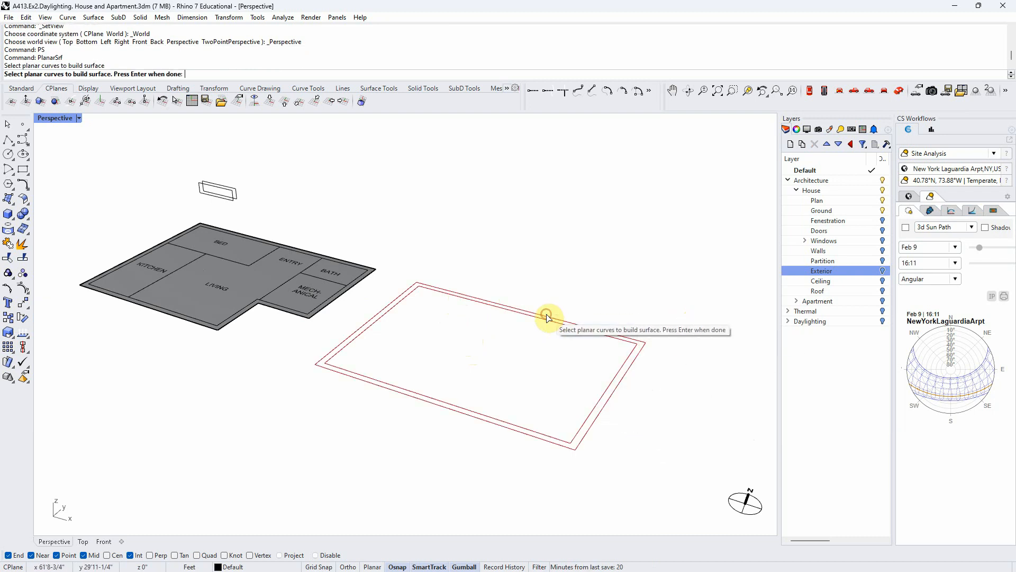
pyautogui.press('Return')
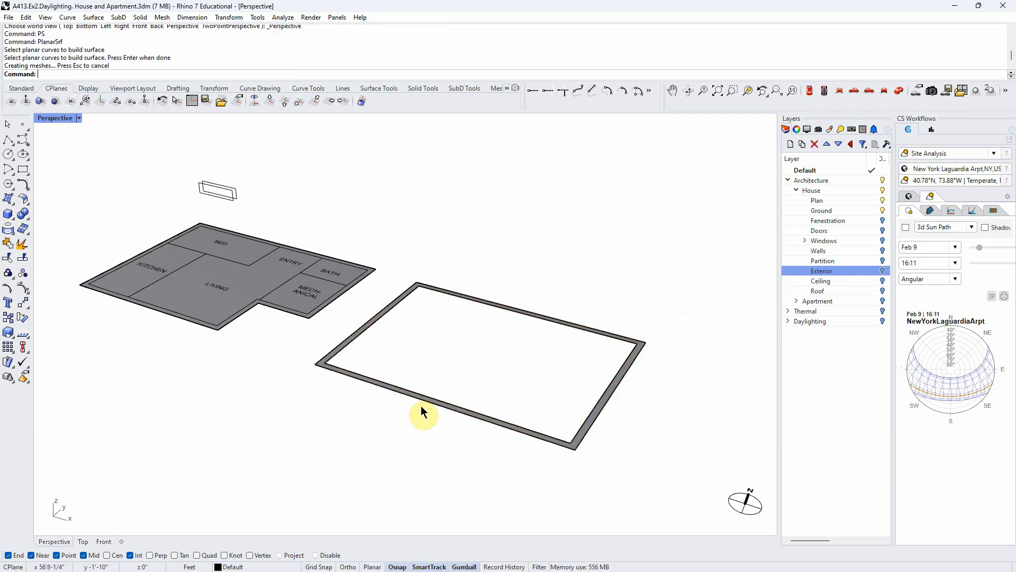
# - Extrude the ring-shaped surface upward into solid walls and delete the leftover curves
pyautogui.click(428, 404)
pyautogui.click(460, 431)
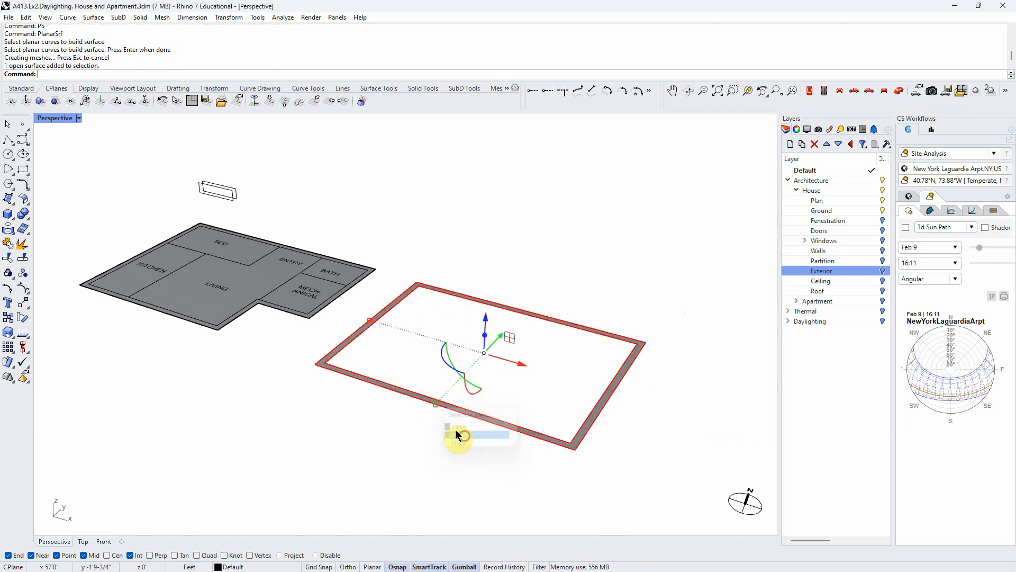
pyautogui.moveTo(485, 335); pyautogui.dragTo(421, 261)
pyautogui.moveTo(312, 443); pyautogui.dragTo(360, 431, button='right')
pyautogui.click(368, 454)
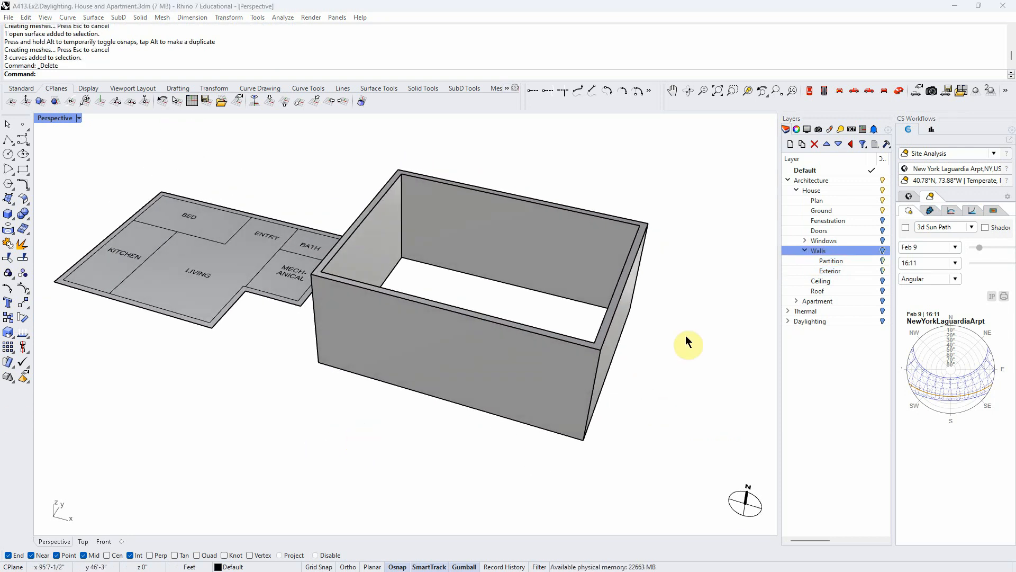
# - Show the Walls sublayer of the house and inspect the new wall solid beside it by selecting and deselecting it
pyautogui.click(883, 253)
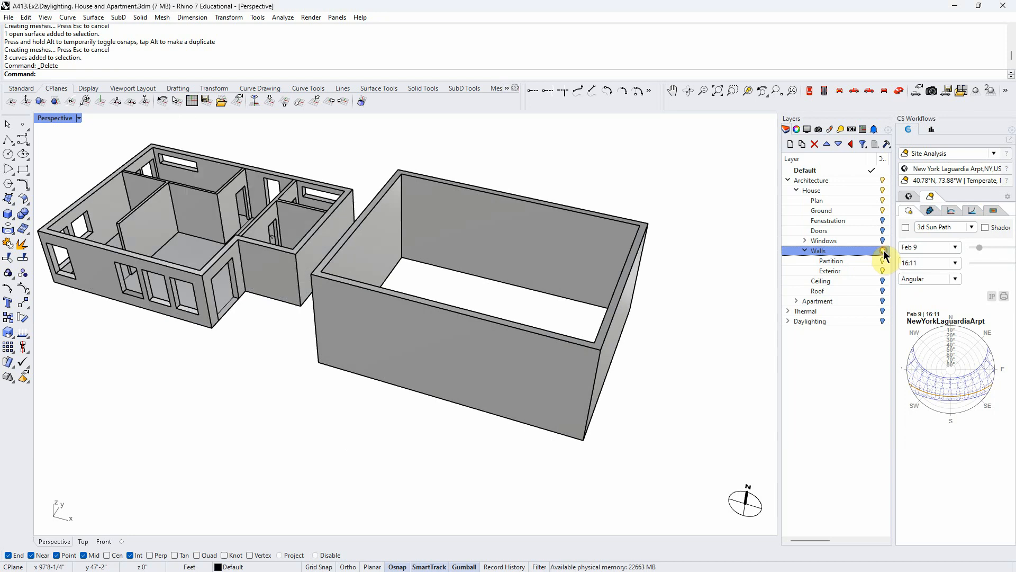
pyautogui.click(465, 363)
pyautogui.moveTo(334, 437); pyautogui.dragTo(371, 439, button='right')
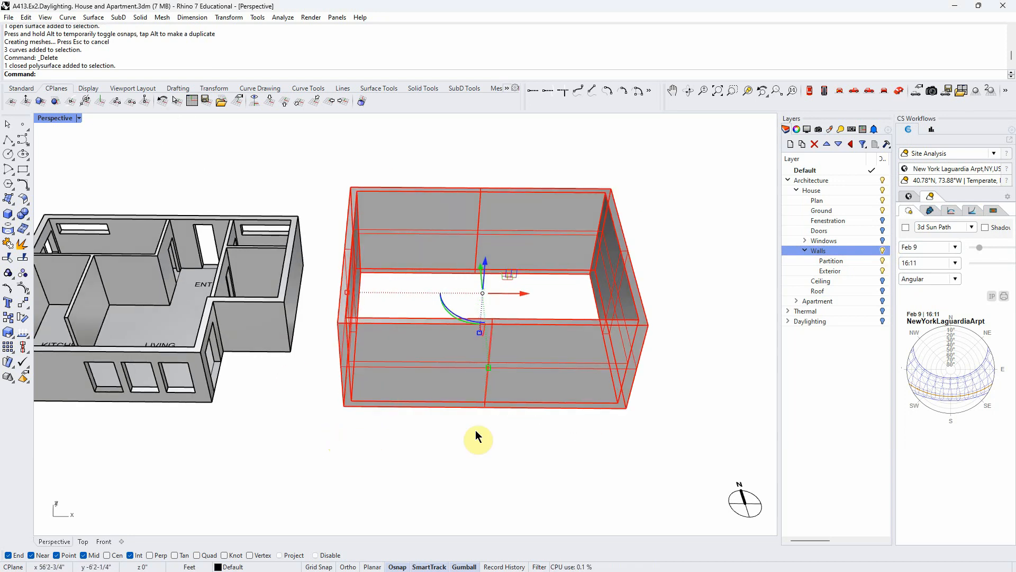
pyautogui.moveTo(477, 437)
pyautogui.mouseDown(button='right')
pyautogui.moveTo(535, 465)
pyautogui.moveTo(491, 427)
pyautogui.mouseUp(button='right')
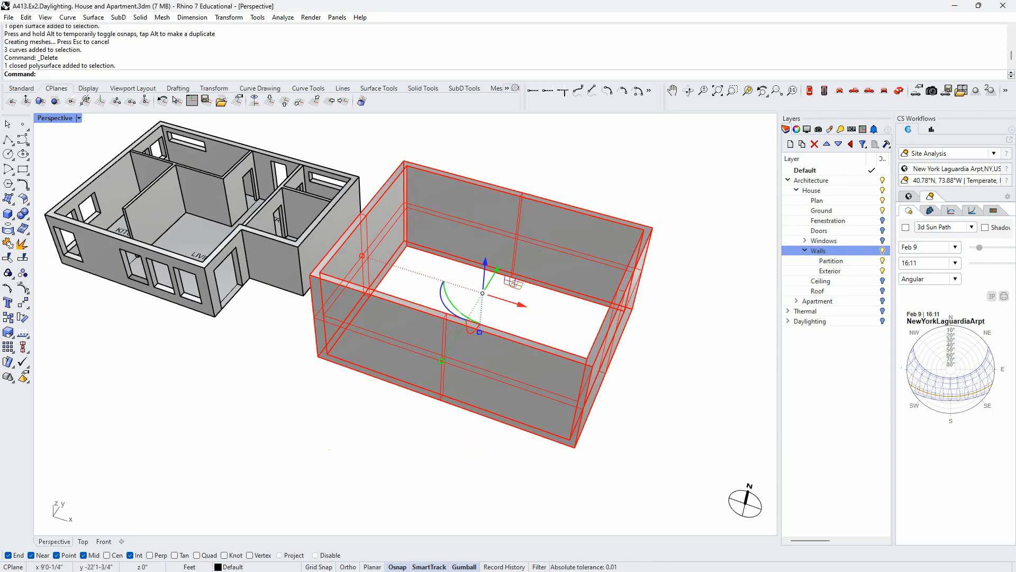
pyautogui.click(332, 412)
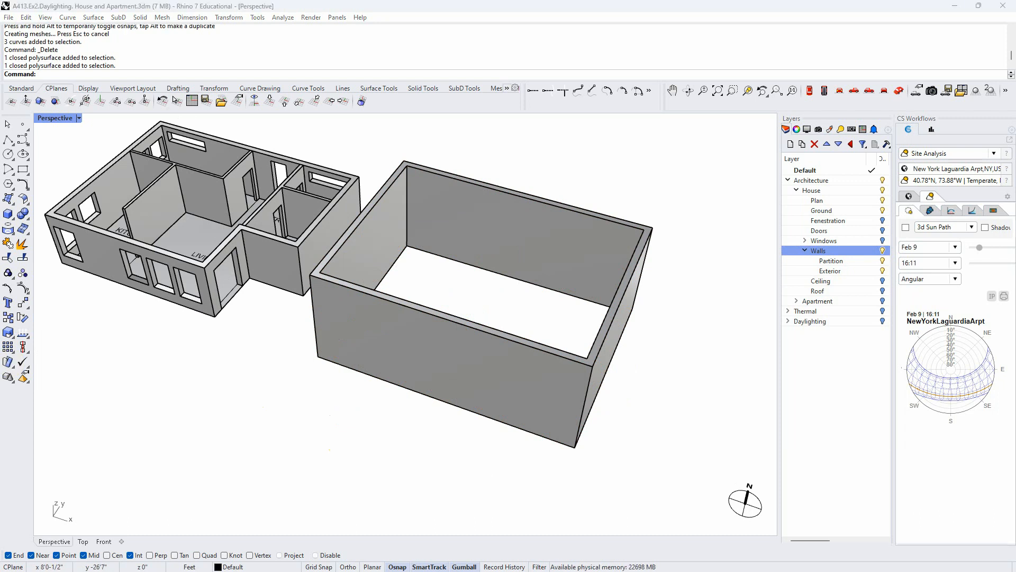
pyautogui.moveTo(270, 420); pyautogui.dragTo(255, 405, button='right')
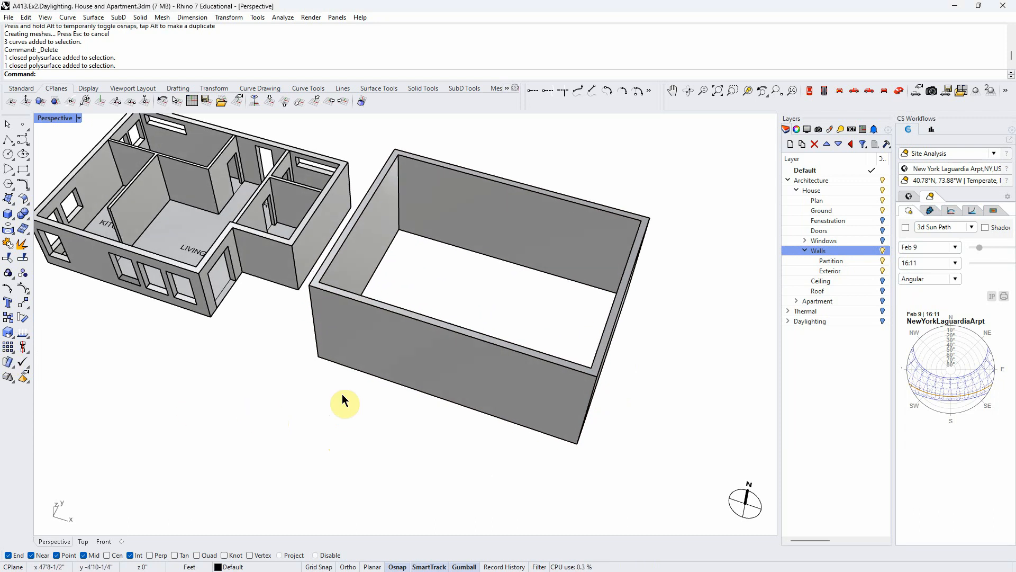
# - Select the top face of the new wall solid and lower it to the height of the house walls
pyautogui.scroll(4, 376, 327)
pyautogui.scroll(-2, 354, 364)
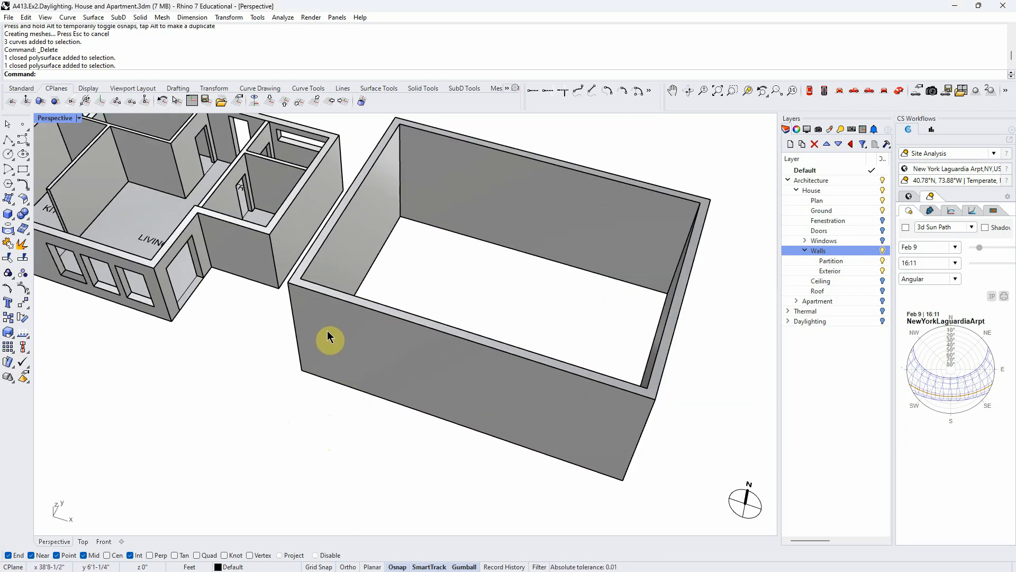
pyautogui.scroll(2, 318, 291)
pyautogui.click(316, 288)
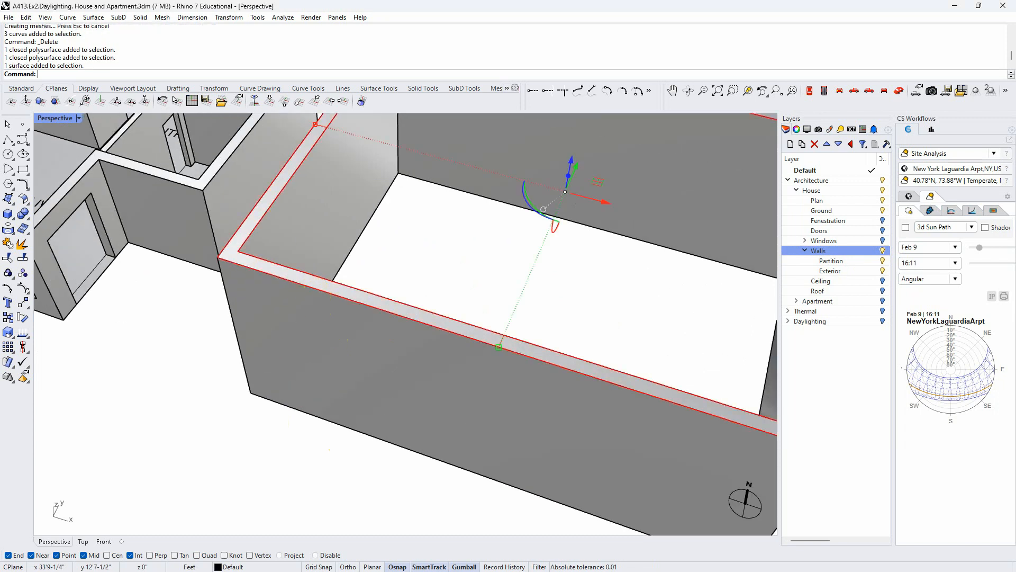
pyautogui.scroll(-5, 288, 329)
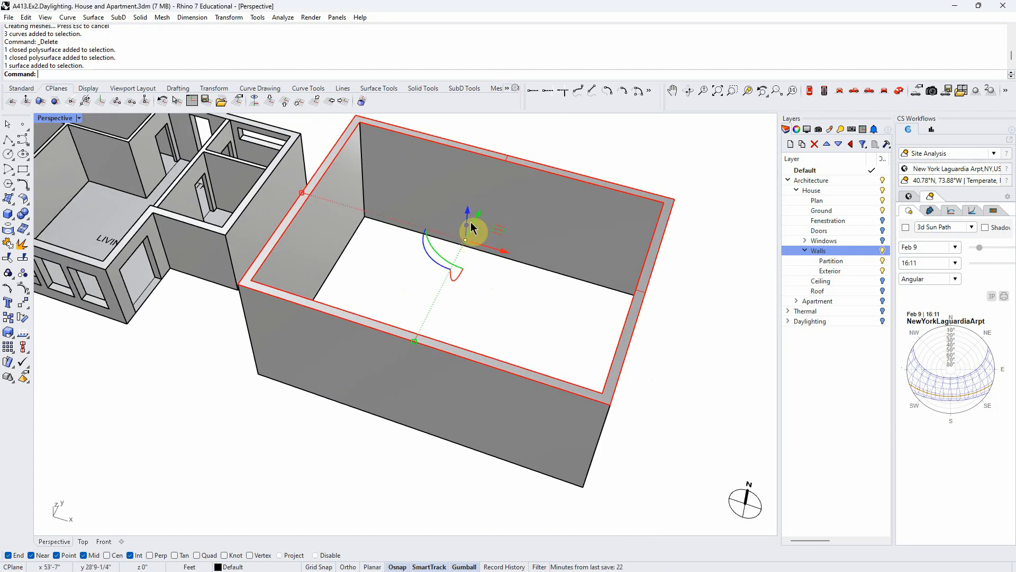
pyautogui.moveTo(433, 282); pyautogui.dragTo(437, 272, button='right')
pyautogui.moveTo(469, 214); pyautogui.dragTo(227, 251)
pyautogui.moveTo(266, 435); pyautogui.dragTo(287, 425, button='right')
pyautogui.click(304, 444)
pyautogui.moveTo(325, 473); pyautogui.dragTo(299, 449, button='right')
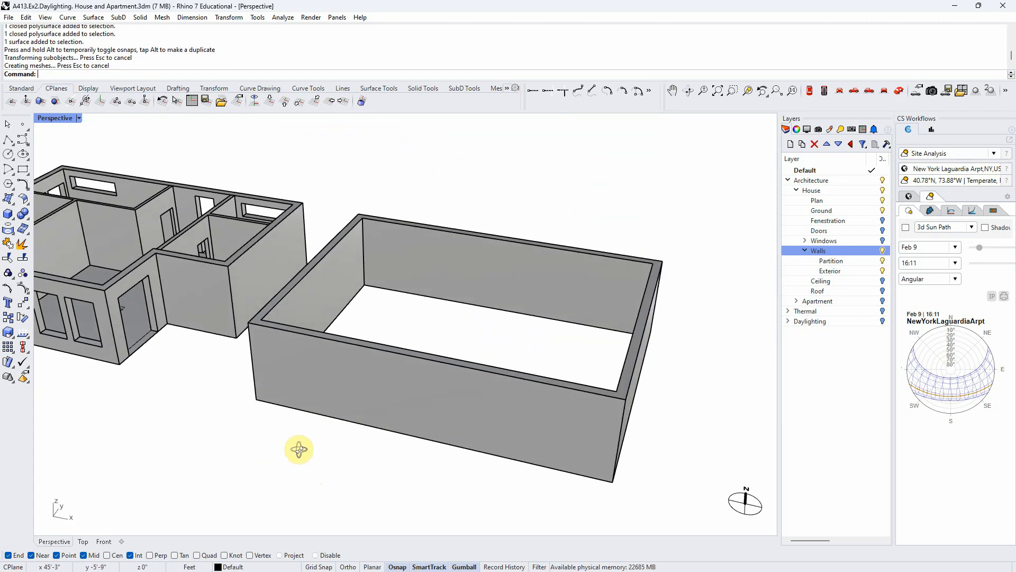
# - Inspect the new wall solid beside the house by selecting and deselecting it
pyautogui.keyDown('ctrl'); pyautogui.keyDown('shift'); pyautogui.click(323, 387); pyautogui.keyUp('shift'); pyautogui.keyUp('ctrl')
pyautogui.click(288, 465)
pyautogui.moveTo(288, 465); pyautogui.dragTo(263, 427, button='right')
pyautogui.keyDown('ctrl'); pyautogui.keyDown('shift'); pyautogui.click(488, 444); pyautogui.keyUp('shift'); pyautogui.keyUp('ctrl')
pyautogui.scroll(-9, 299, 392)
pyautogui.click(271, 450)
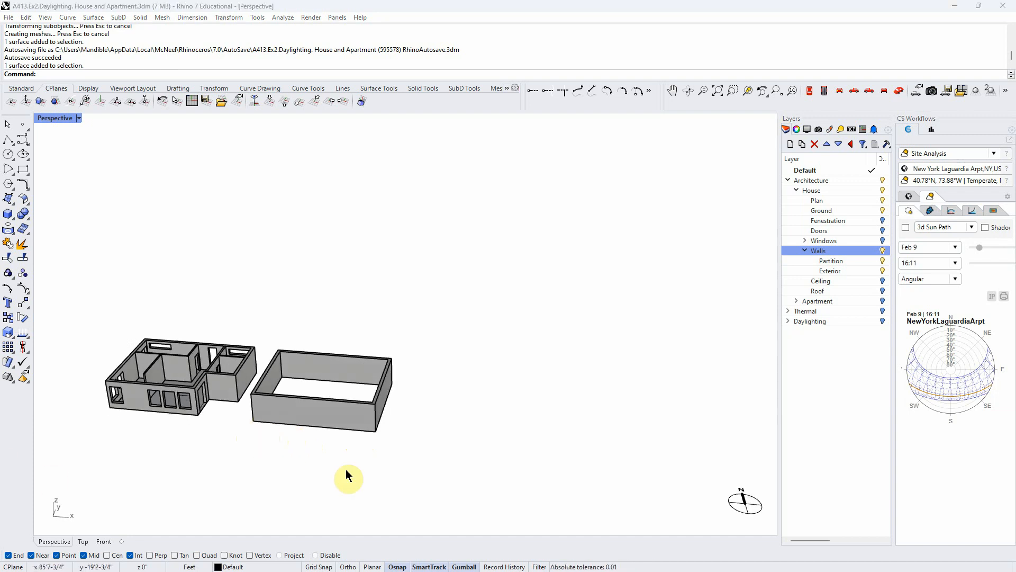
pyautogui.moveTo(297, 470); pyautogui.dragTo(229, 471, button='right')
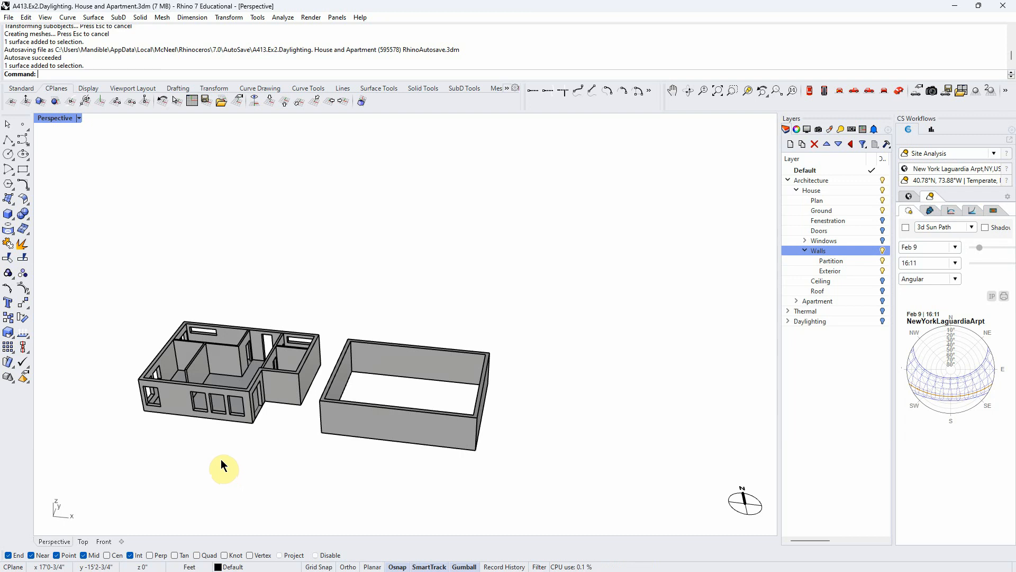
# - Examine the window openings and interior partitions of the house walls up close and from above
pyautogui.scroll(3, 196, 395)
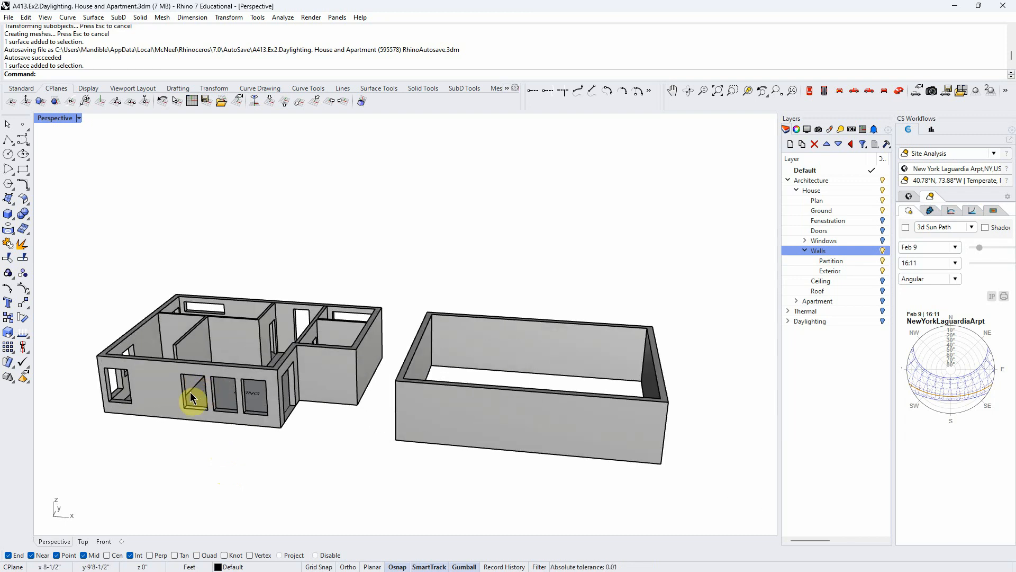
pyautogui.scroll(2, 192, 398)
pyautogui.scroll(3, 191, 407)
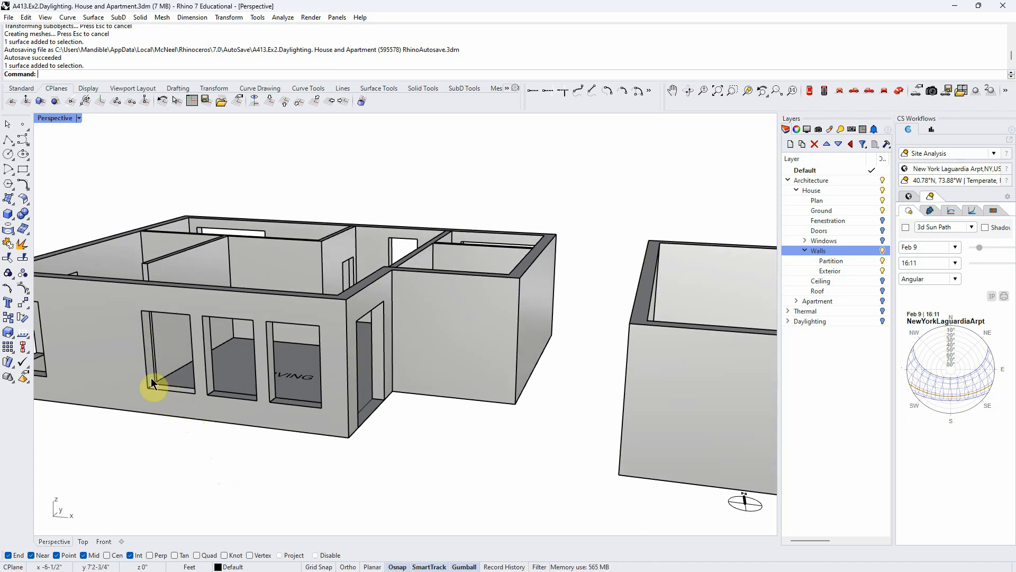
pyautogui.scroll(-4, 200, 403)
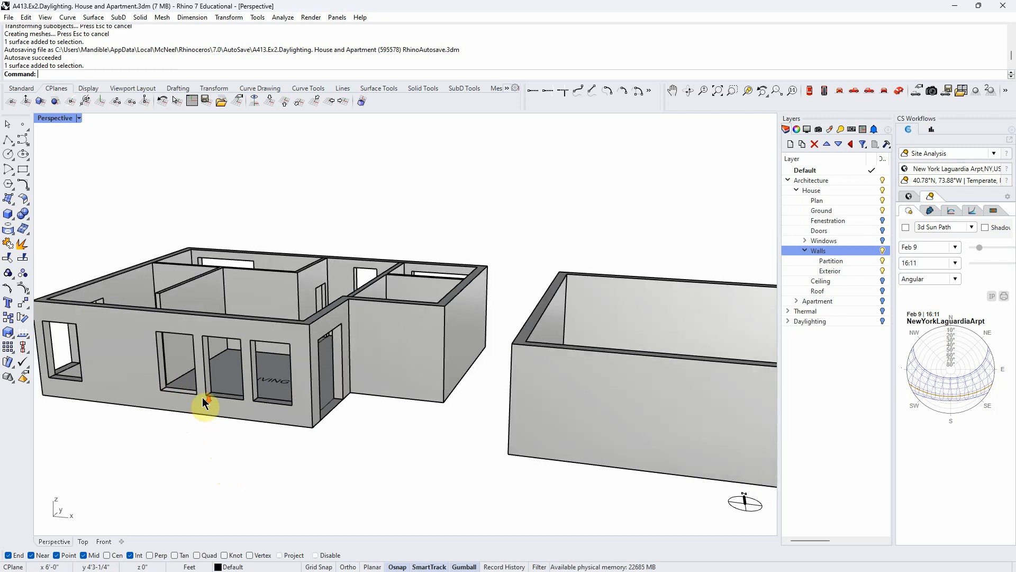
pyautogui.moveTo(203, 400); pyautogui.dragTo(244, 407, button='right')
pyautogui.scroll(-8, 248, 368)
pyautogui.moveTo(249, 369); pyautogui.dragTo(279, 443, button='right')
pyautogui.scroll(5, 281, 440)
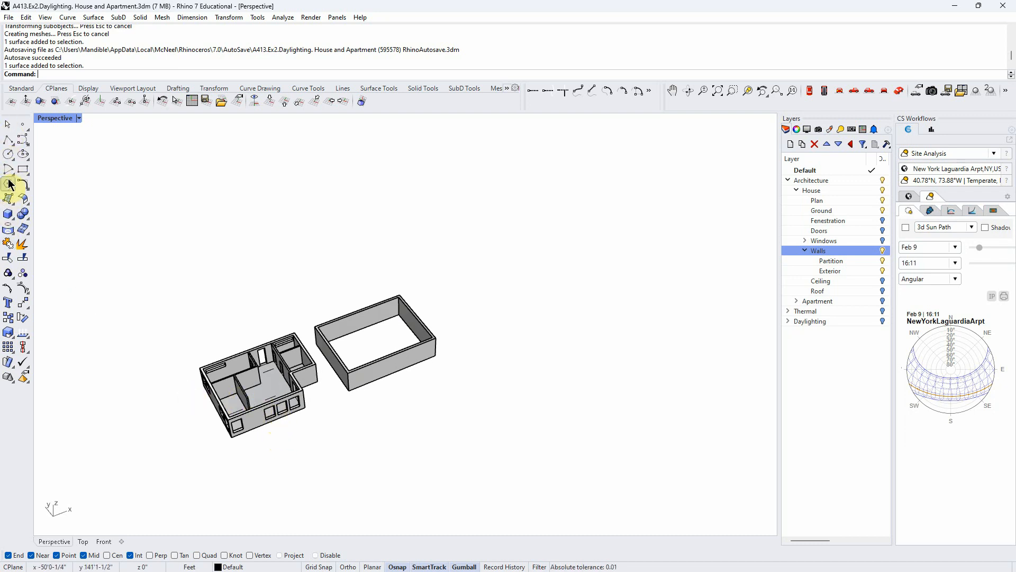
# - Draw a rectangle along the base of the house from one outer corner to the opposite one
pyautogui.click(22, 169)
pyautogui.moveTo(263, 336); pyautogui.dragTo(243, 383, button='right')
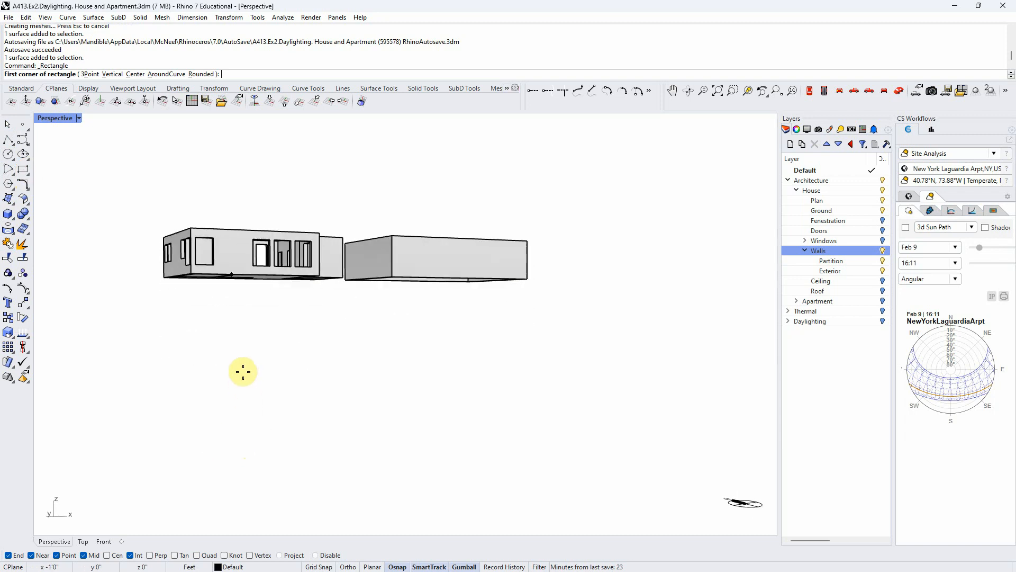
pyautogui.click(164, 276)
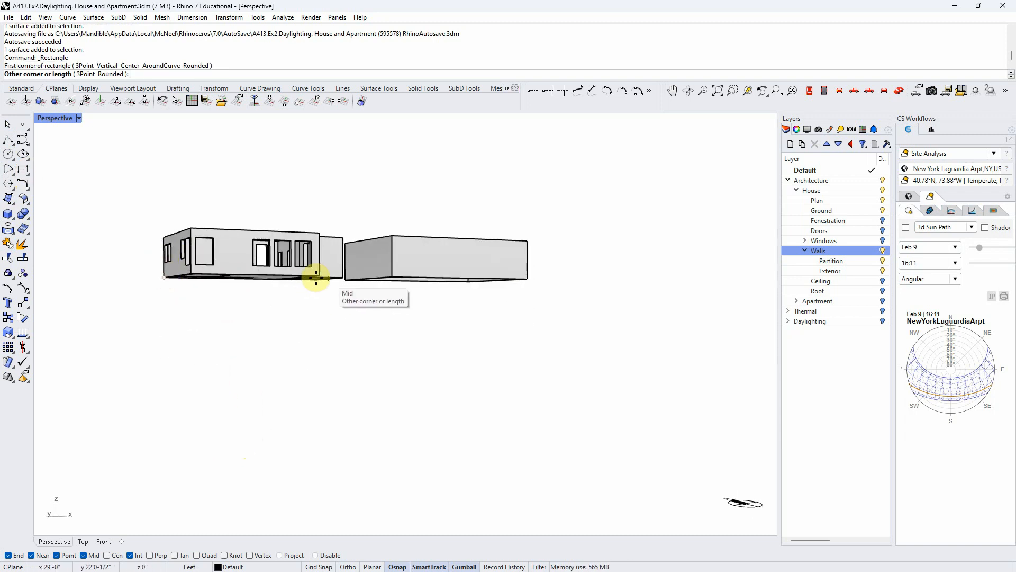
pyautogui.click(341, 277)
pyautogui.moveTo(341, 277); pyautogui.dragTo(335, 365, button='right')
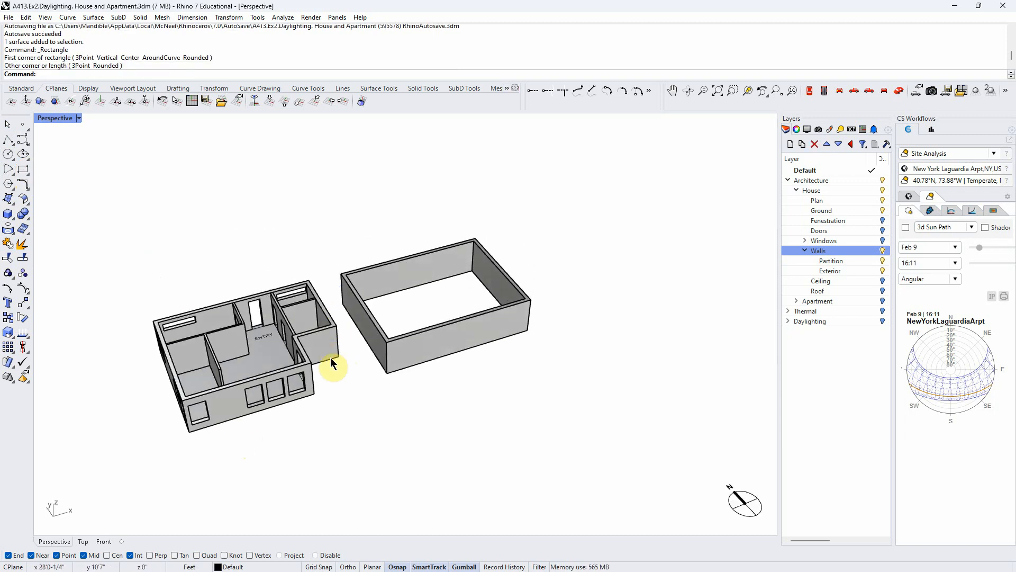
# - Turn on grid snap and extrude the house's closed ground outline curve upward into a wall shell
pyautogui.click(335, 360)
pyautogui.click(342, 366)
pyautogui.click(333, 360)
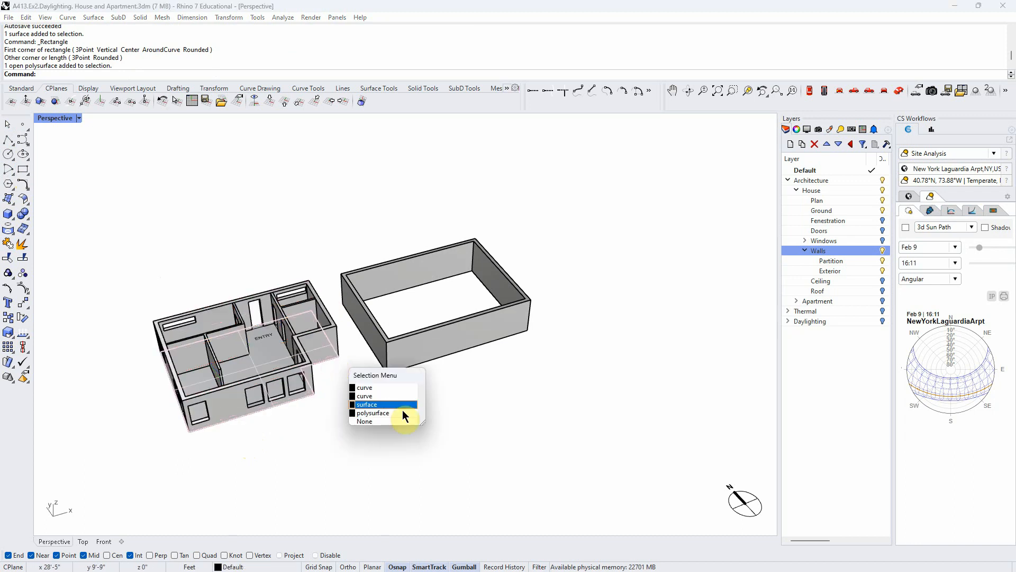
pyautogui.click(384, 396)
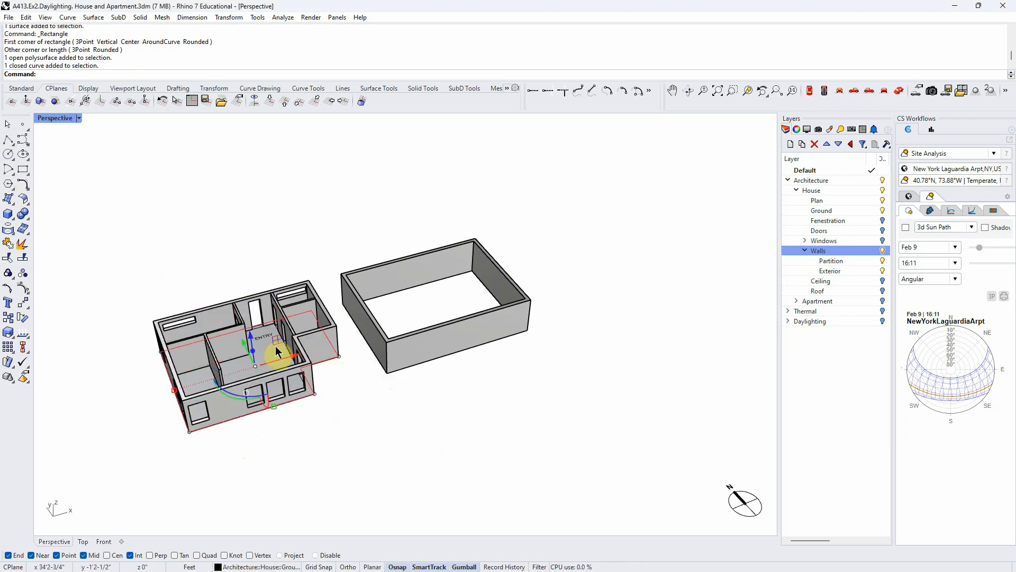
pyautogui.press('Return')
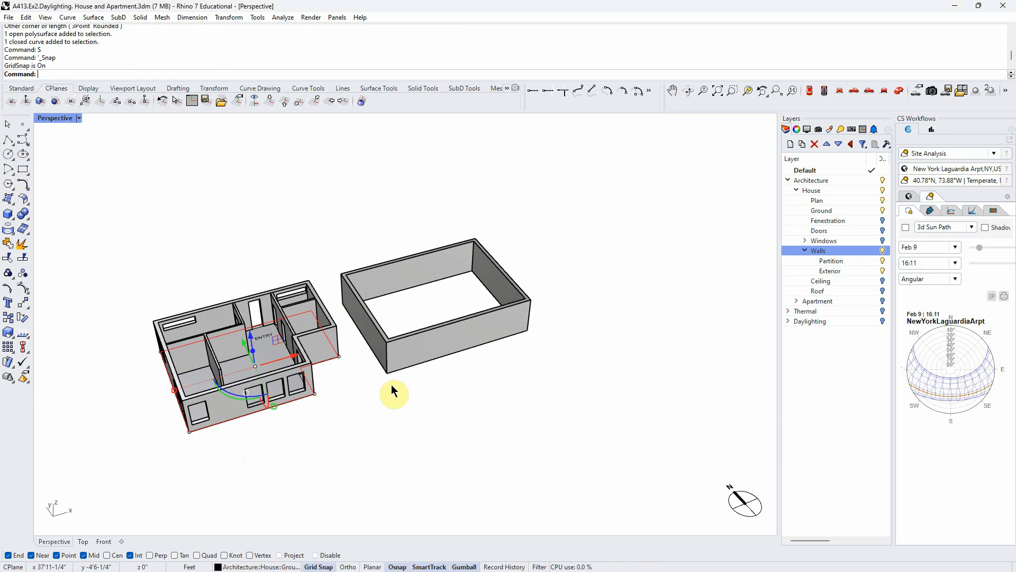
pyautogui.moveTo(254, 356); pyautogui.dragTo(163, 323)
pyautogui.click(384, 395)
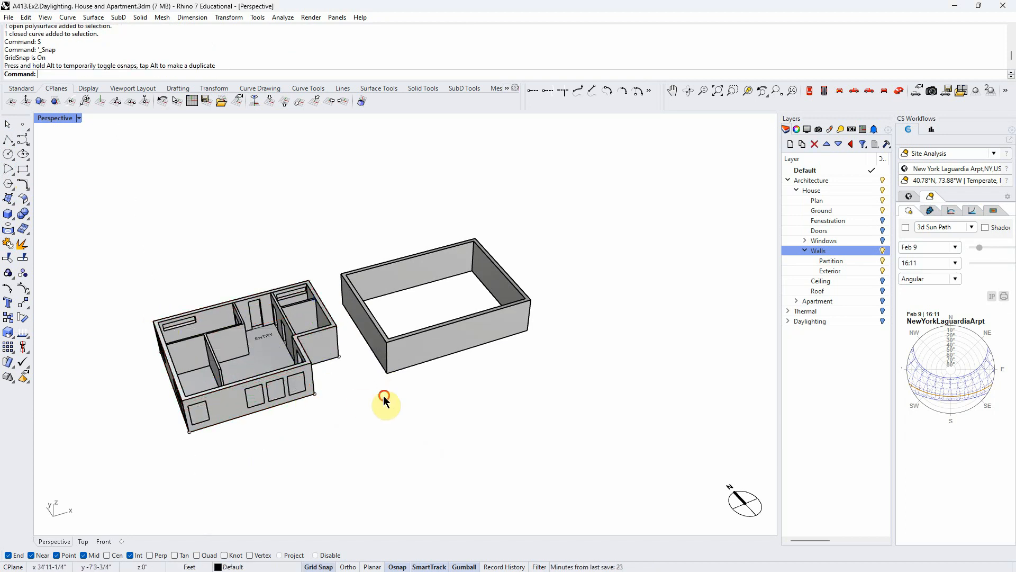
# - Hide the House layer
pyautogui.moveTo(386, 396); pyautogui.dragTo(329, 440, button='right')
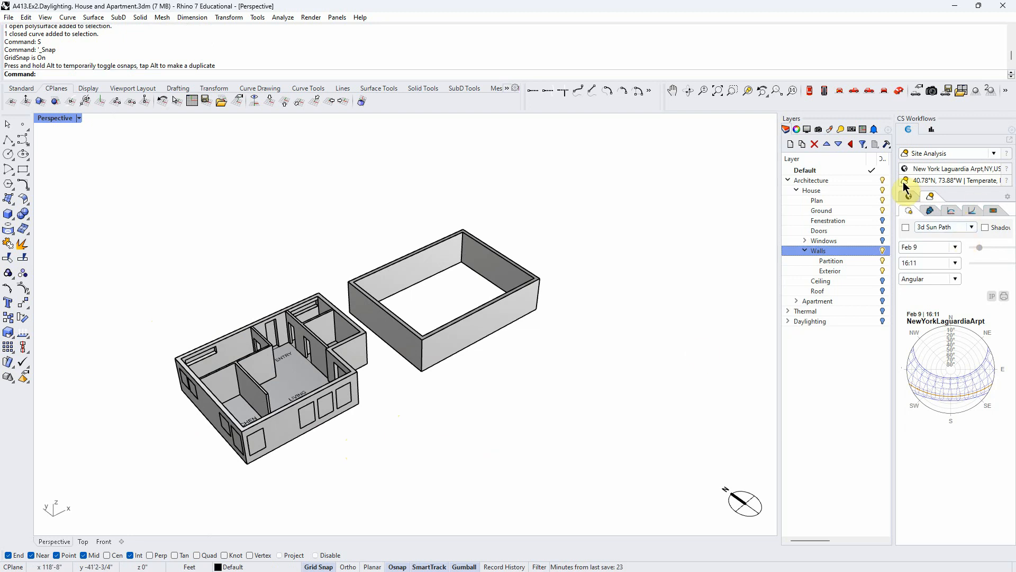
pyautogui.click(883, 190)
# - Cap the open wall shell extruded from the house outline with the Cap command
pyautogui.write('Cap')
pyautogui.press('Return')
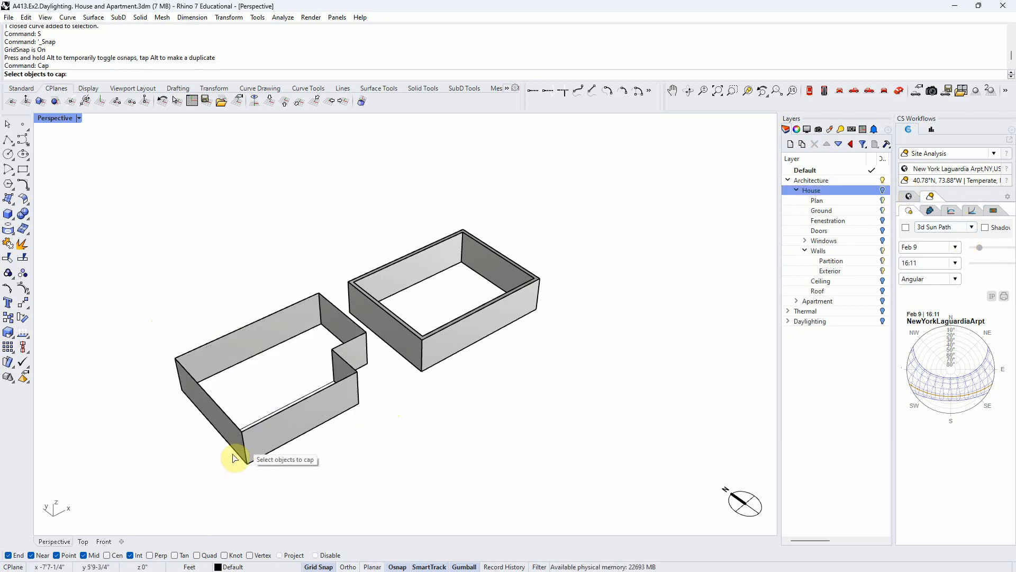
pyautogui.click(260, 439)
pyautogui.press('Return')
pyautogui.moveTo(259, 439); pyautogui.dragTo(309, 470, button='right')
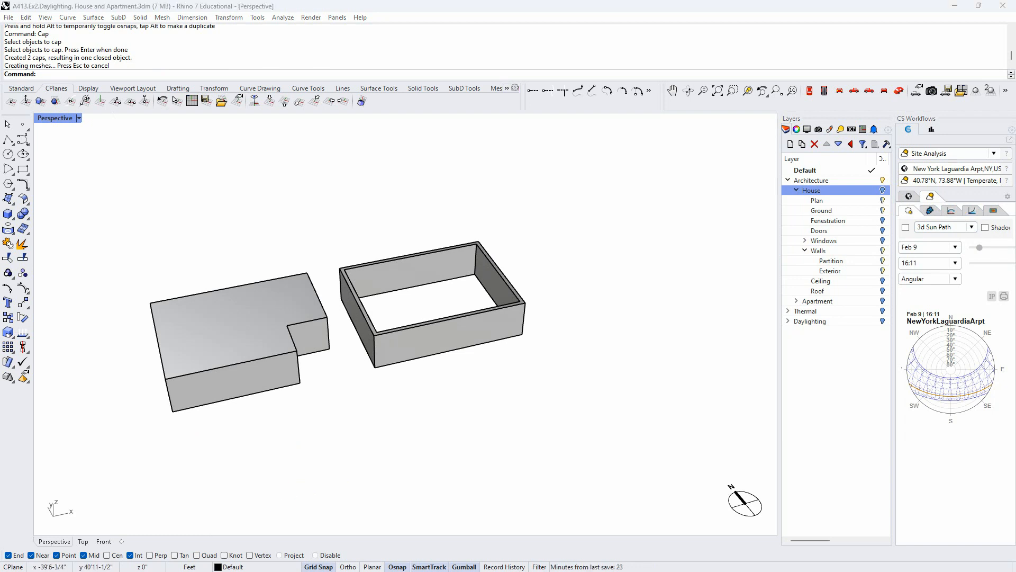
# - Delete the capped house-shaped solid and the closed curve left at its base
pyautogui.click(241, 384)
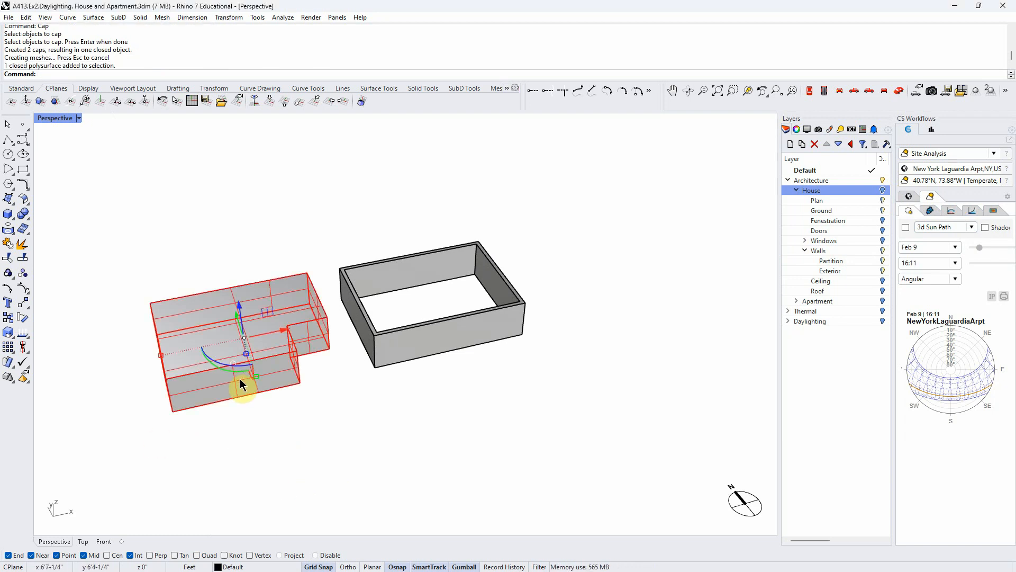
pyautogui.press('Delete')
pyautogui.moveTo(279, 407); pyautogui.dragTo(310, 398, button='right')
pyautogui.click(254, 333)
pyautogui.press('Delete')
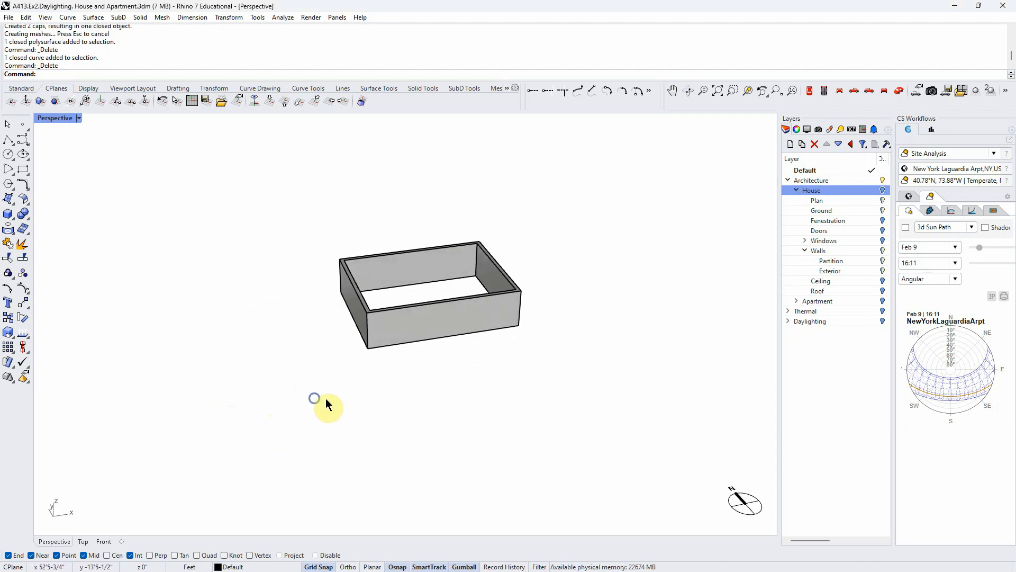
# - Inspect the remaining rectangular wall solid from several sides, selecting and deselecting it
pyautogui.scroll(6, 444, 313)
pyautogui.moveTo(438, 399); pyautogui.dragTo(334, 406, button='right')
pyautogui.click(404, 327)
pyautogui.click(424, 374)
pyautogui.scroll(-5, 208, 433)
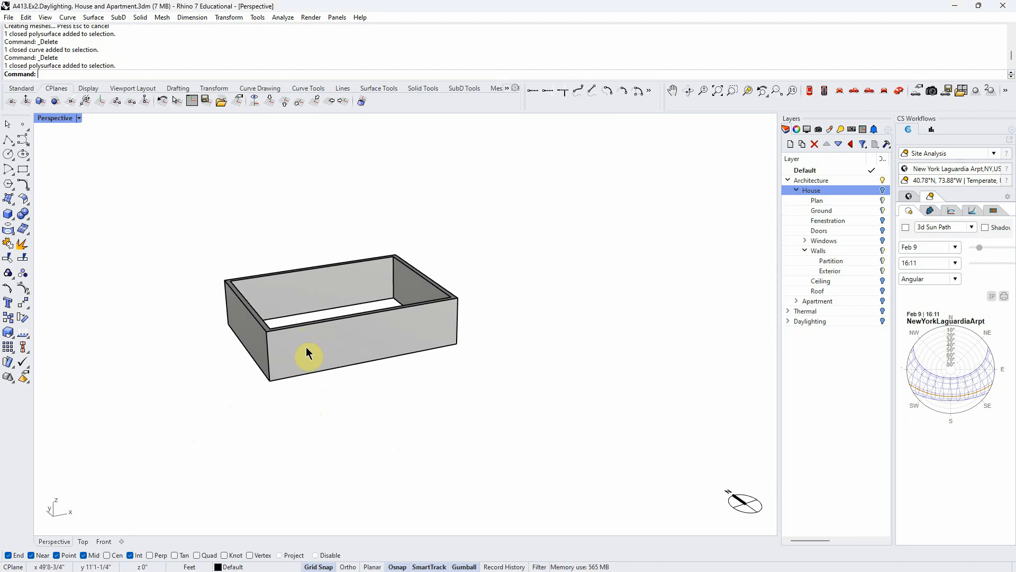
pyautogui.moveTo(367, 379); pyautogui.dragTo(369, 412, button='right')
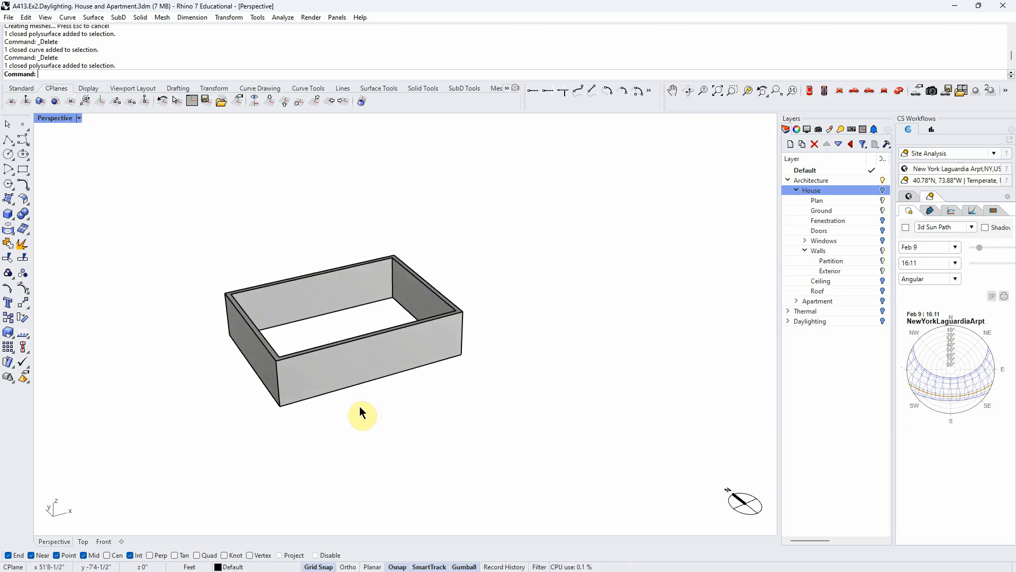
pyautogui.moveTo(345, 435); pyautogui.dragTo(336, 433, button='right')
pyautogui.scroll(2, 352, 423)
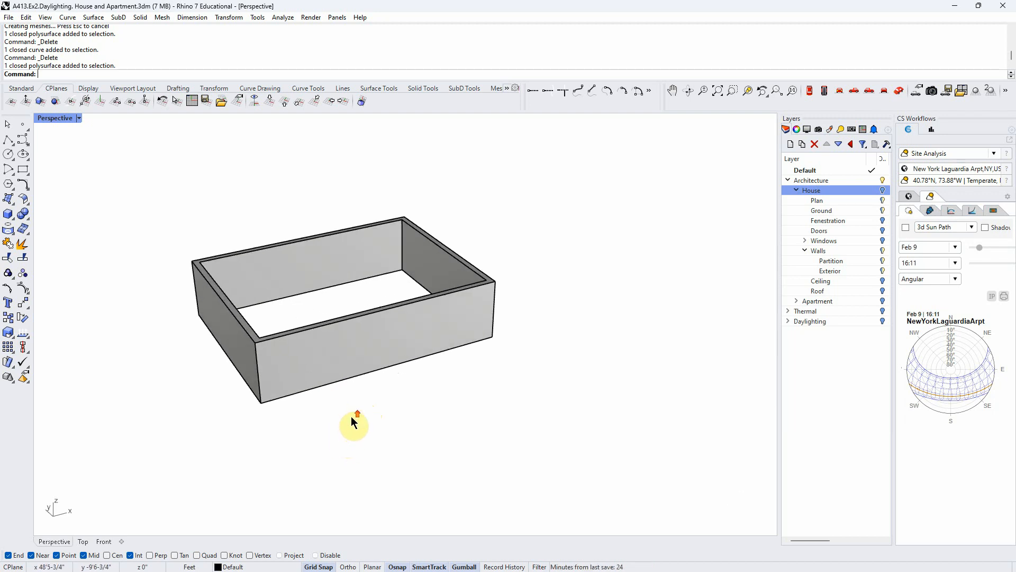
pyautogui.moveTo(349, 421); pyautogui.dragTo(367, 424, button='right')
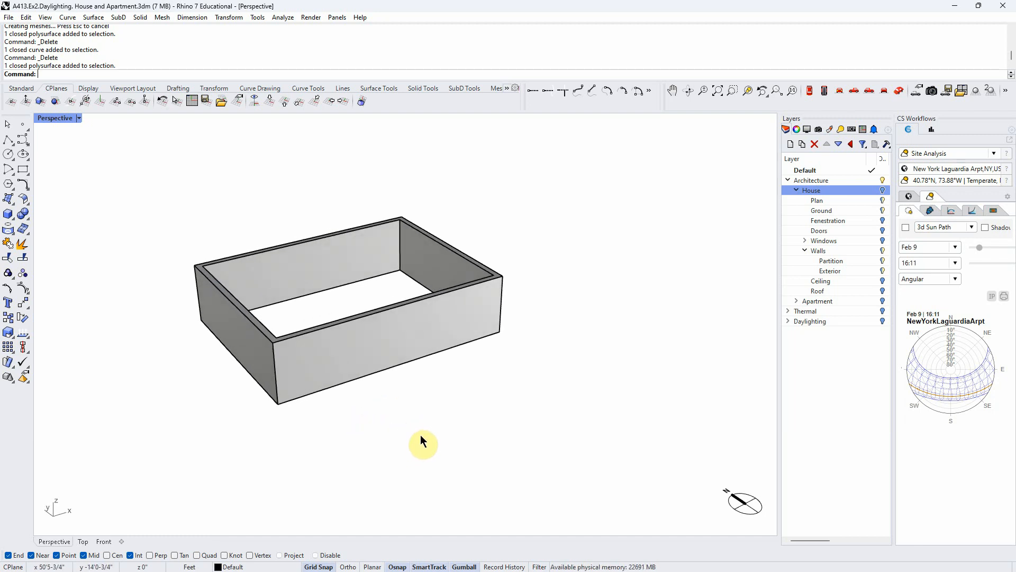
# - Enable the OneView single viewport mode with its current options and show the grid in the Perspective viewport
pyautogui.click(138, 89)
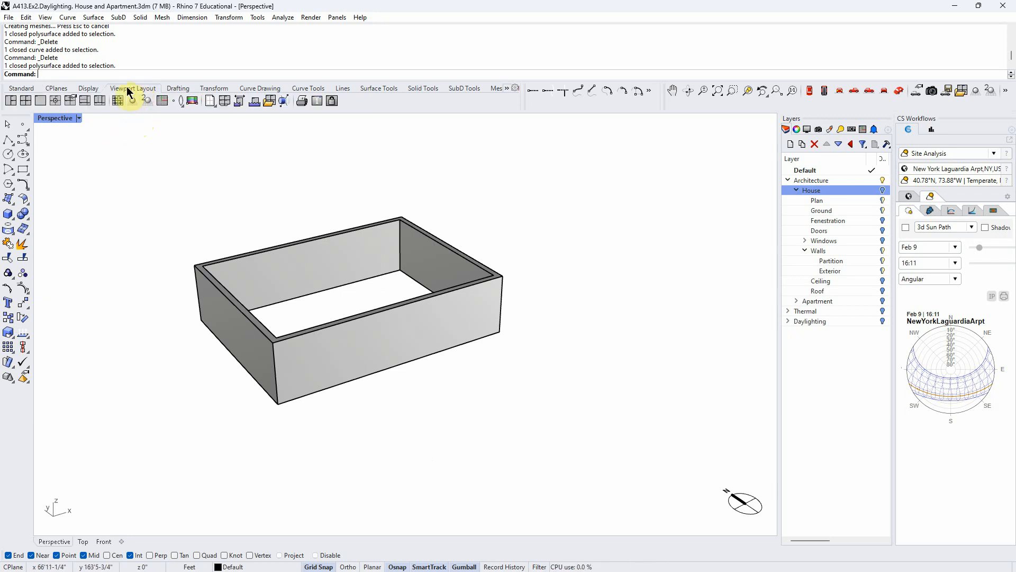
pyautogui.click(319, 102)
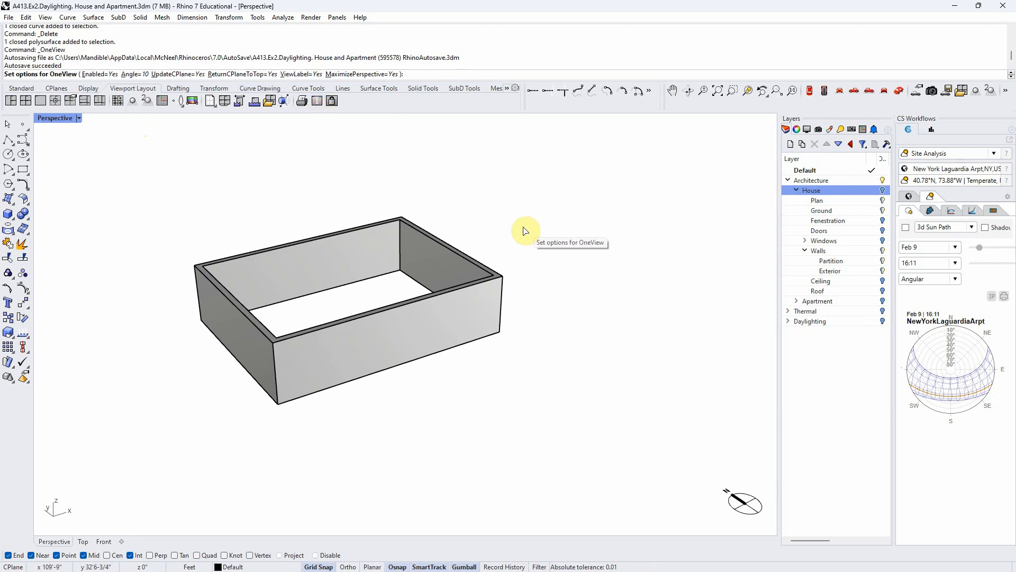
pyautogui.click(807, 130)
pyautogui.click(837, 426)
pyautogui.moveTo(609, 416); pyautogui.dragTo(481, 382, button='right')
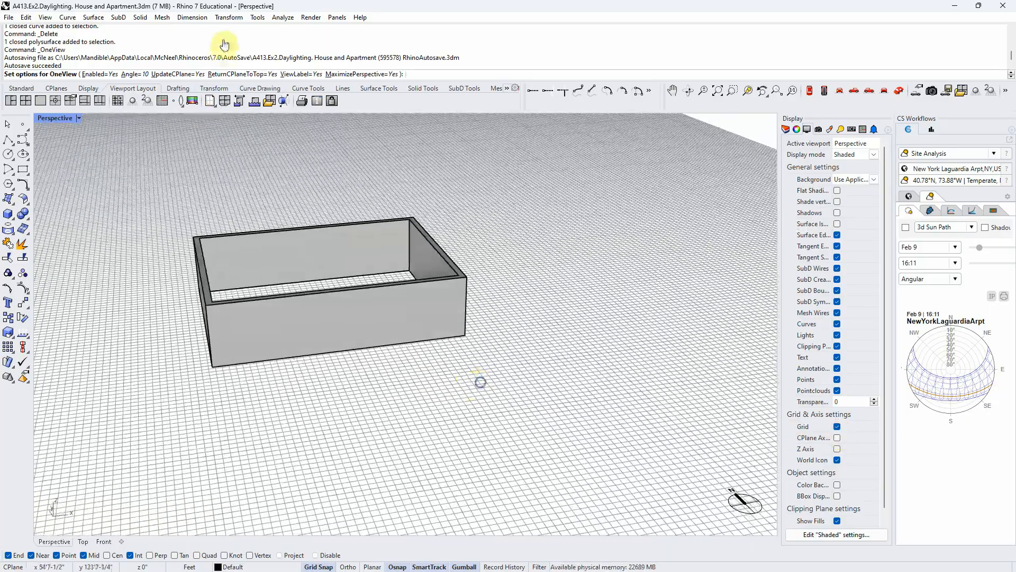
pyautogui.click(319, 100)
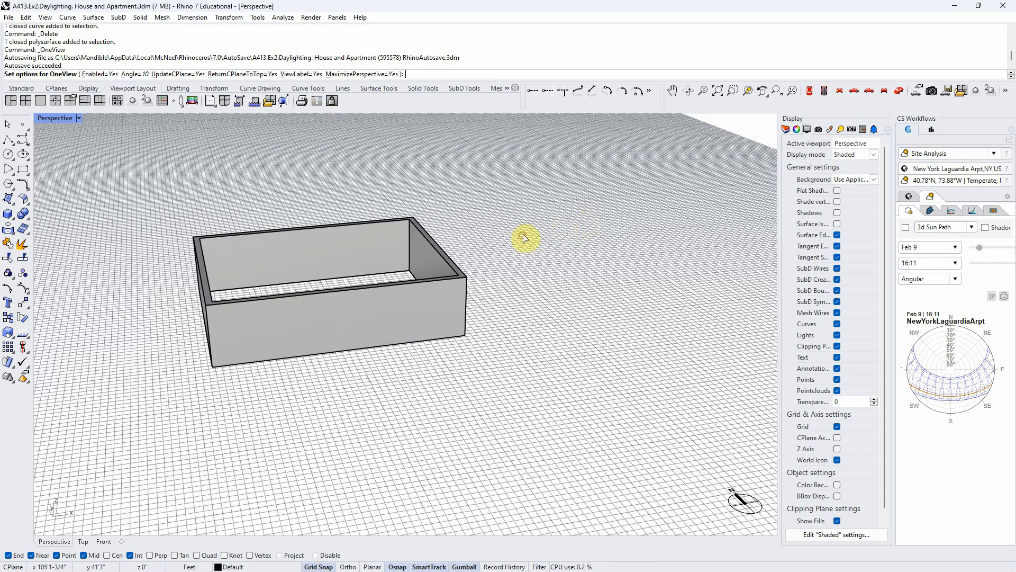
pyautogui.press('Return')
# - Draw a small upright rectangle on the wall's front face from its upper-left corner, using the Front construction plane
pyautogui.moveTo(511, 300); pyautogui.dragTo(485, 263, button='right')
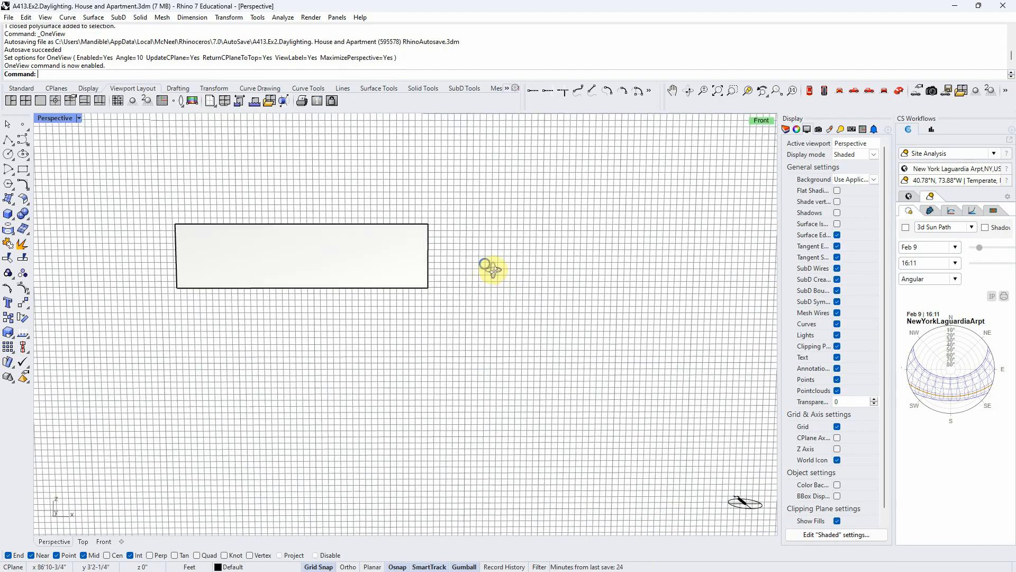
pyautogui.scroll(5, 194, 238)
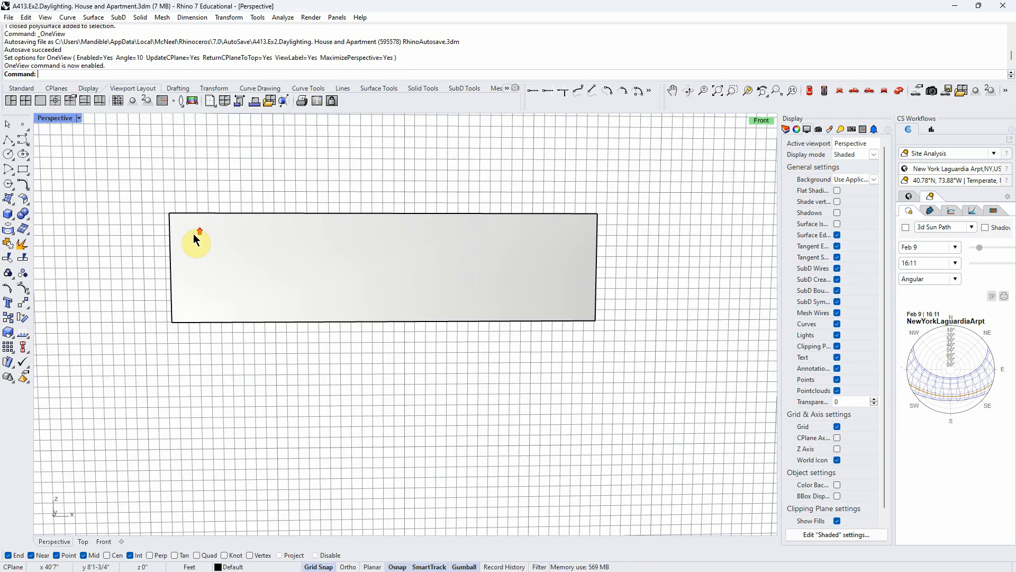
pyautogui.click(24, 172)
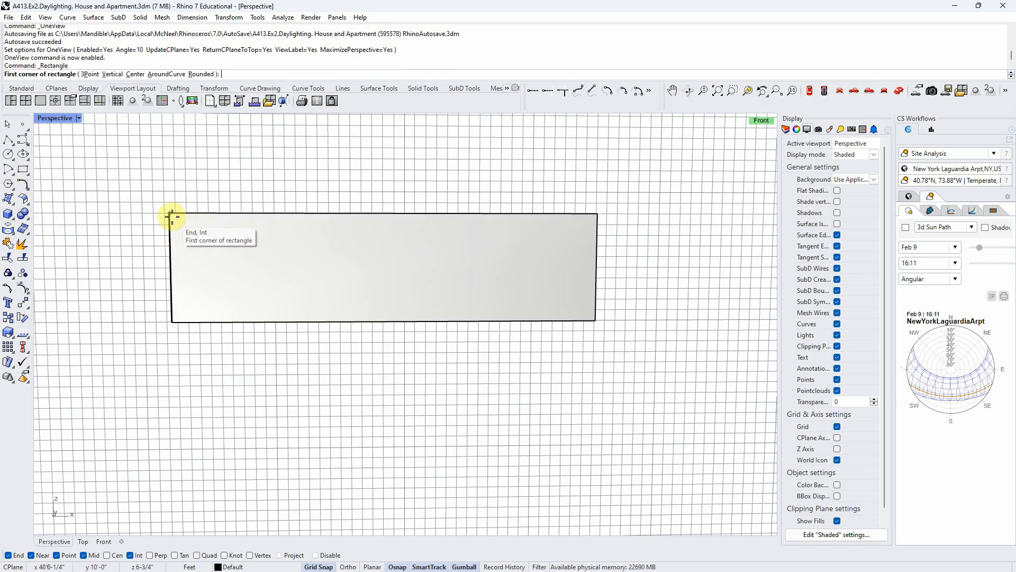
pyautogui.click(170, 214)
pyautogui.click(207, 279)
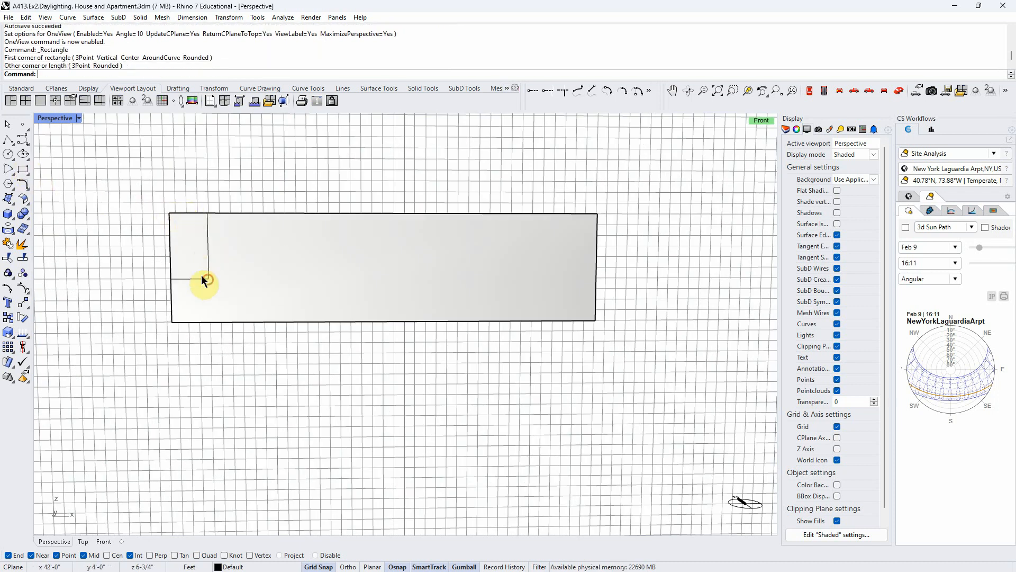
# - Move the rectangle sideways and down on the front face to a window position away from the wall's edges
pyautogui.click(207, 246)
pyautogui.click(237, 271)
pyautogui.moveTo(235, 246); pyautogui.dragTo(265, 249)
pyautogui.moveTo(288, 217); pyautogui.dragTo(286, 236)
pyautogui.click(262, 374)
pyautogui.moveTo(262, 374); pyautogui.dragTo(771, 312, button='right')
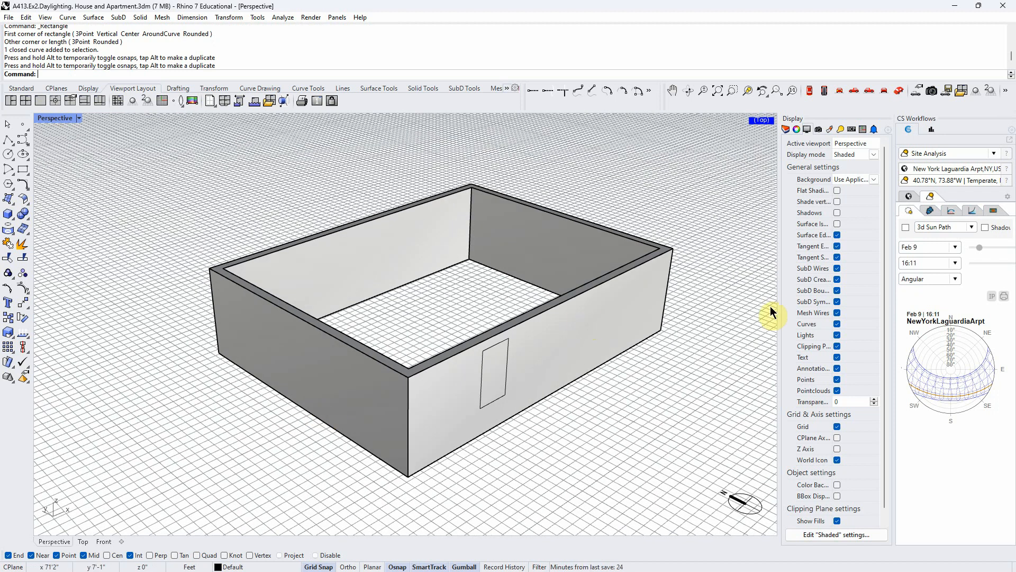
# - Create a planar surface from the window rectangle with PlanarSrf and extrude the outline perpendicular to the wall face
pyautogui.click(499, 354)
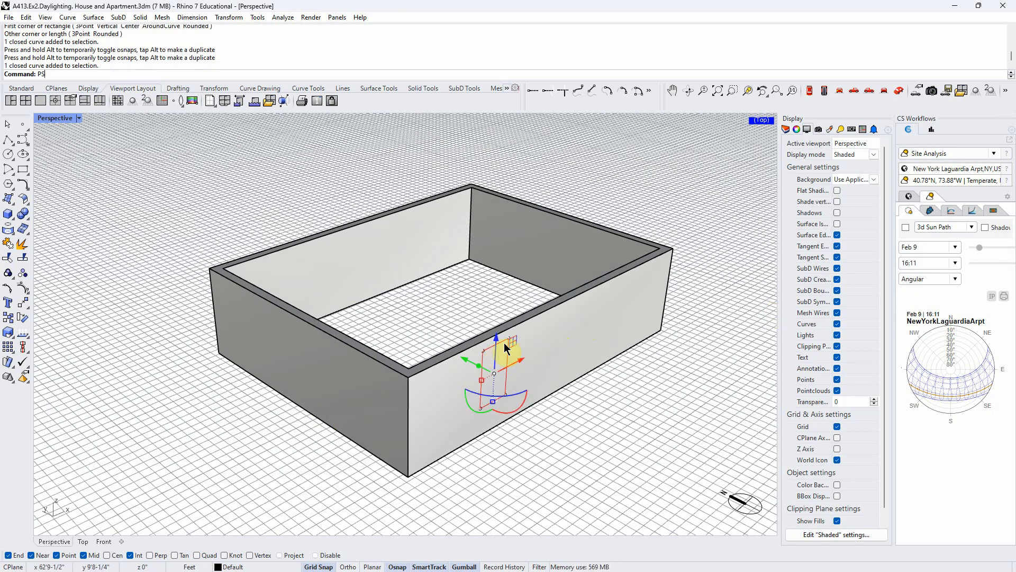
pyautogui.write('PS')
pyautogui.press('Return')
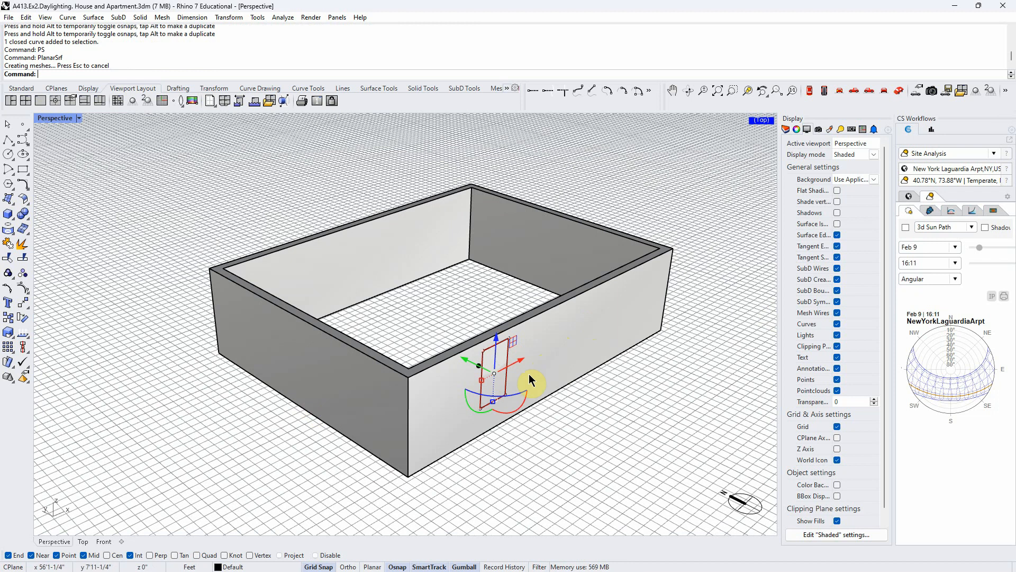
pyautogui.moveTo(479, 367); pyautogui.dragTo(508, 382)
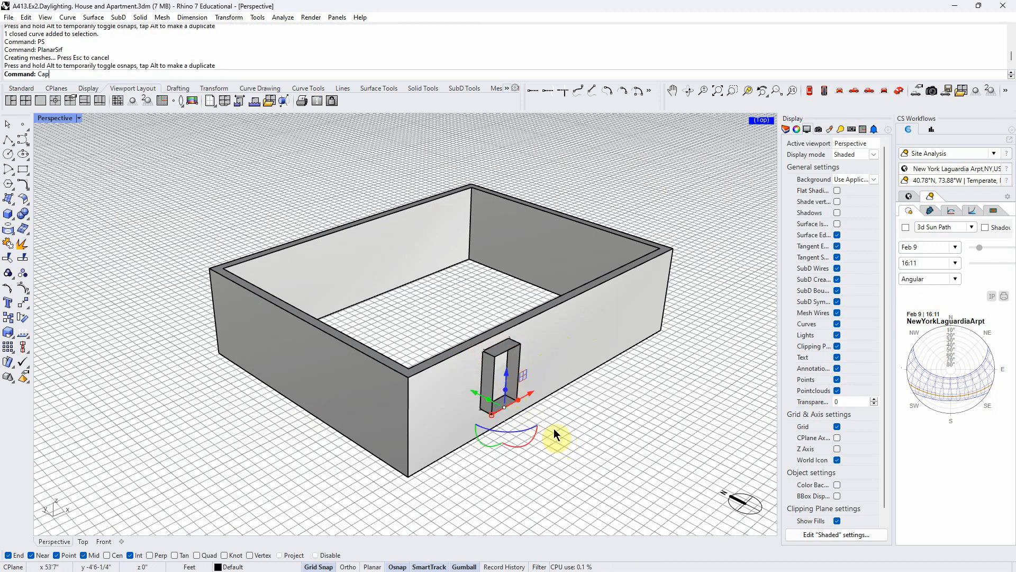
# - Close the extruded window outline on the wall's front face into a solid with Cap
pyautogui.press('Return')
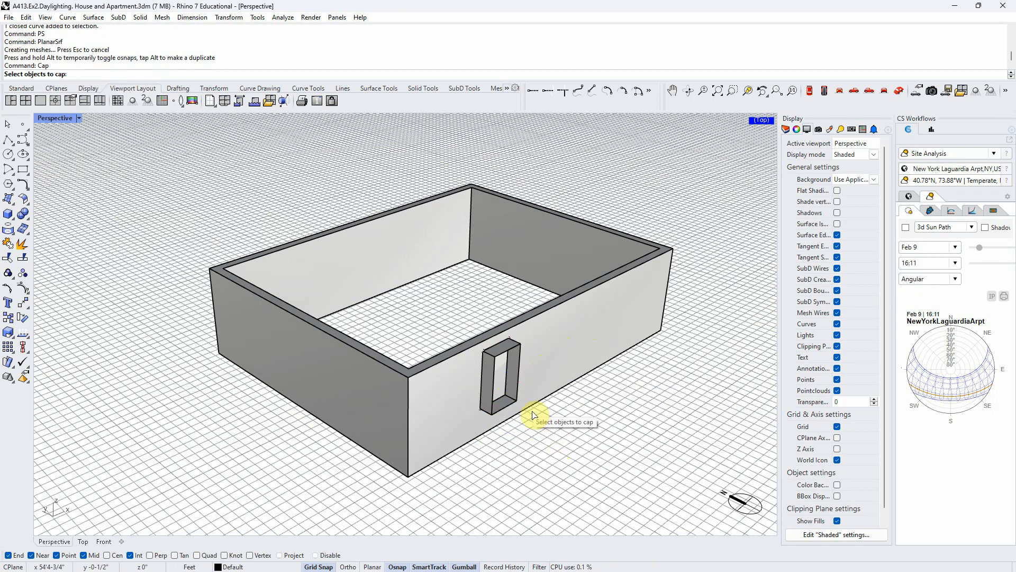
pyautogui.click(487, 379)
pyautogui.press('Return')
pyautogui.moveTo(488, 380); pyautogui.dragTo(657, 450, button='right')
pyautogui.click(555, 426)
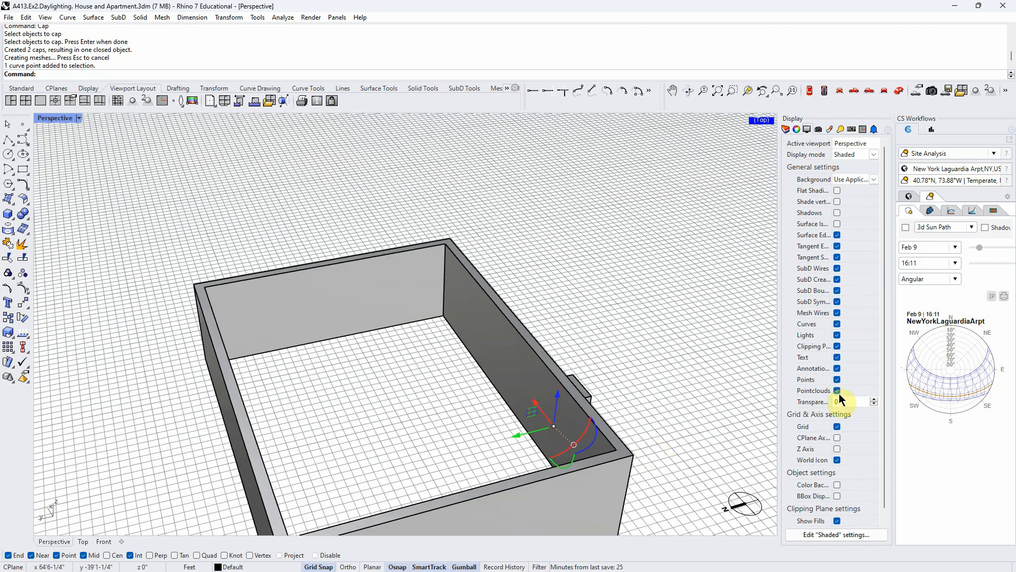
# - Show the layer list and hide the solid wall so only the window block and plan curves remain in view
pyautogui.click(786, 129)
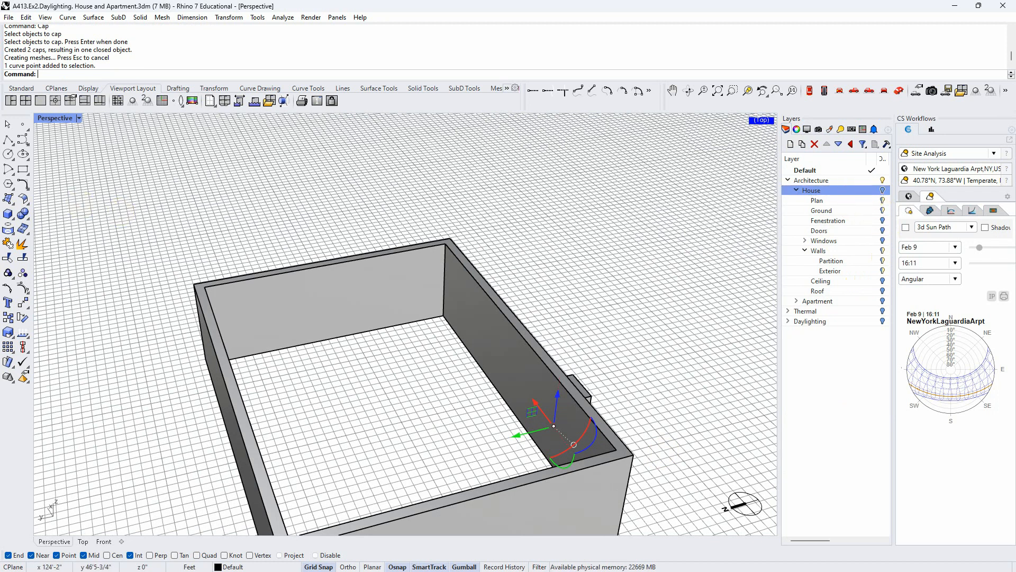
pyautogui.keyDown('shift'); pyautogui.moveTo(554, 370); pyautogui.dragTo(549, 362, button='right'); pyautogui.keyUp('shift')
pyautogui.click(516, 354)
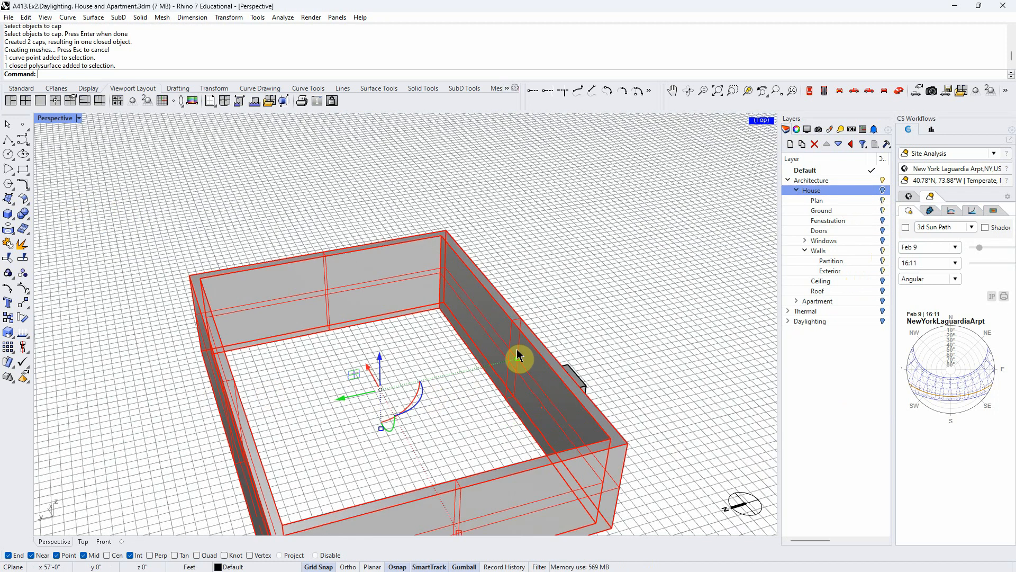
pyautogui.write('Hide')
pyautogui.press('Return')
pyautogui.moveTo(517, 349); pyautogui.dragTo(513, 343, button='right')
pyautogui.scroll(6, 619, 407)
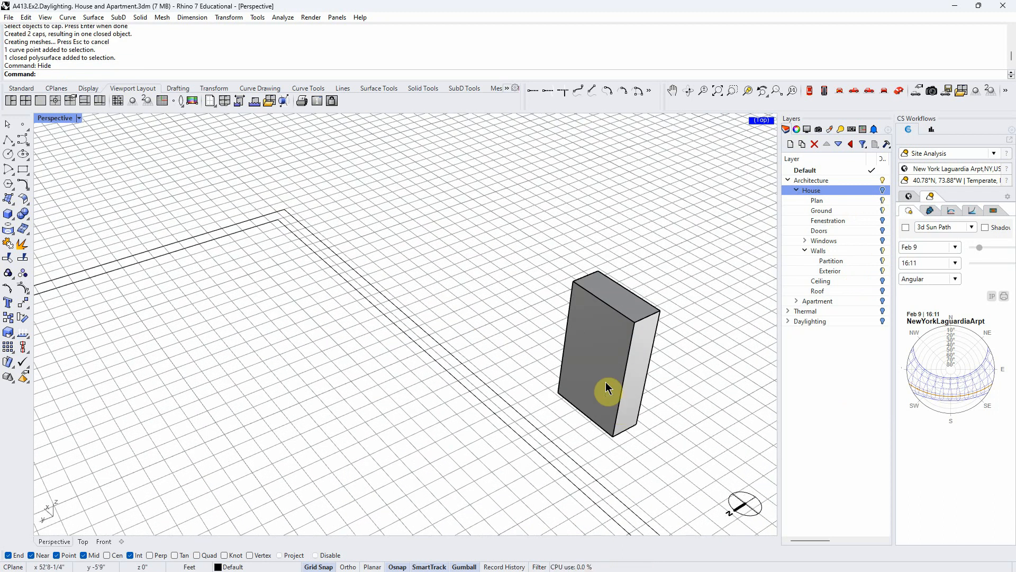
# - Extrude the planar surface at the back of the window block inward, past both wall lines
pyautogui.click(605, 374)
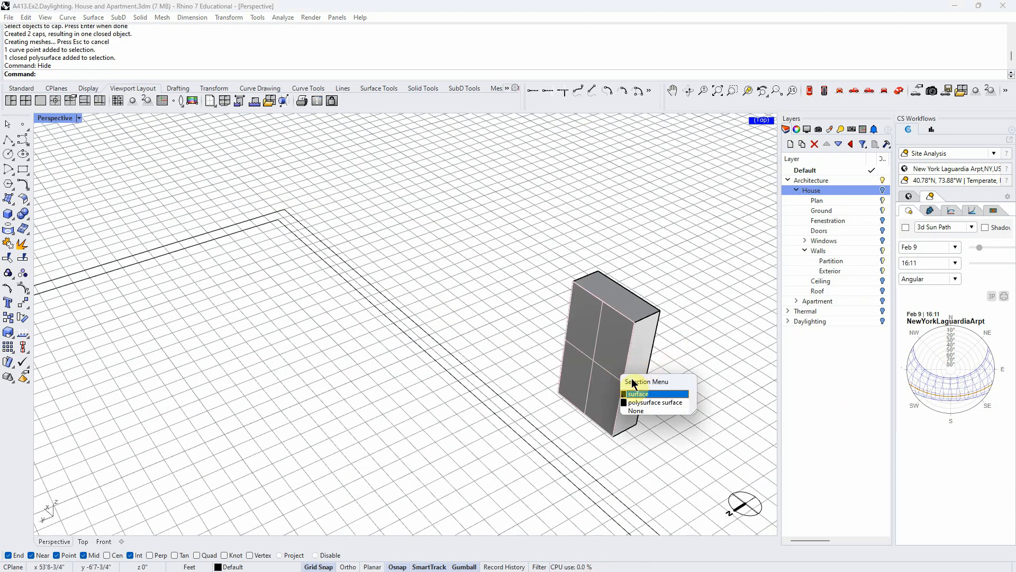
pyautogui.click(646, 395)
pyautogui.moveTo(581, 377); pyautogui.dragTo(452, 428)
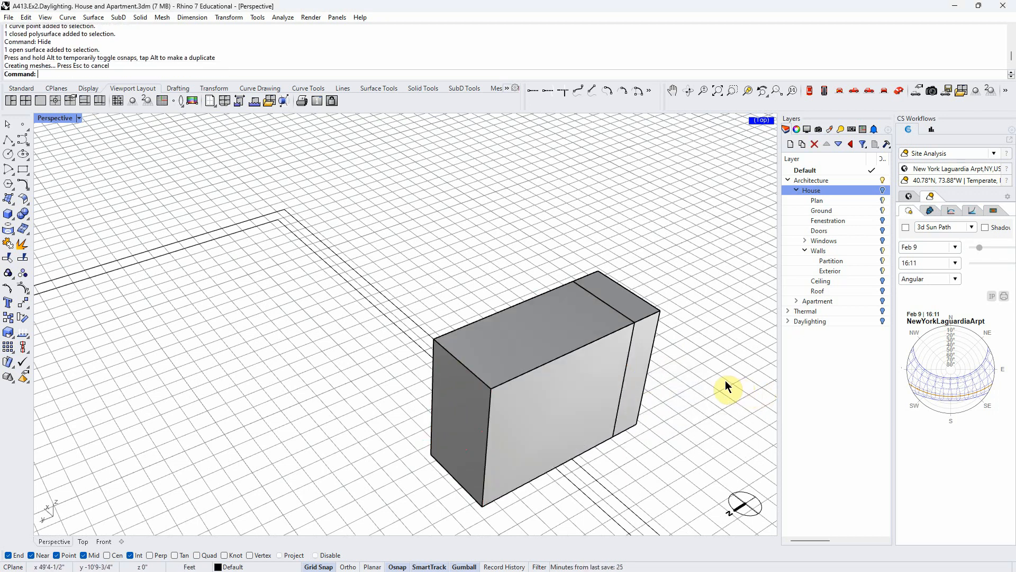
pyautogui.moveTo(726, 380); pyautogui.dragTo(684, 380, button='right')
# - Merge the two window blocks with BooleanUnion and unhide the wall
pyautogui.moveTo(506, 465); pyautogui.dragTo(483, 440)
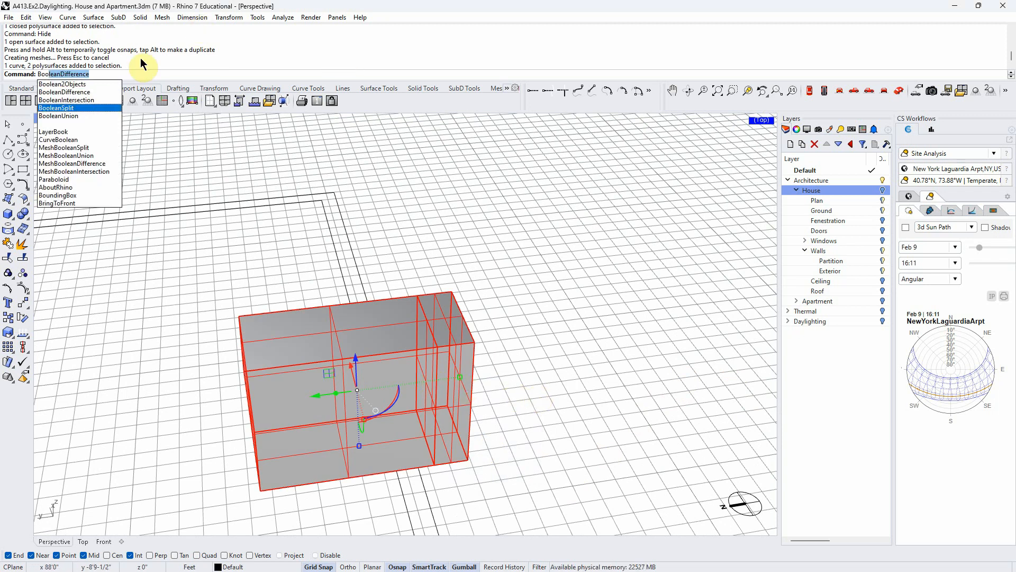
pyautogui.click(81, 116)
pyautogui.moveTo(579, 276); pyautogui.dragTo(429, 340, button='right')
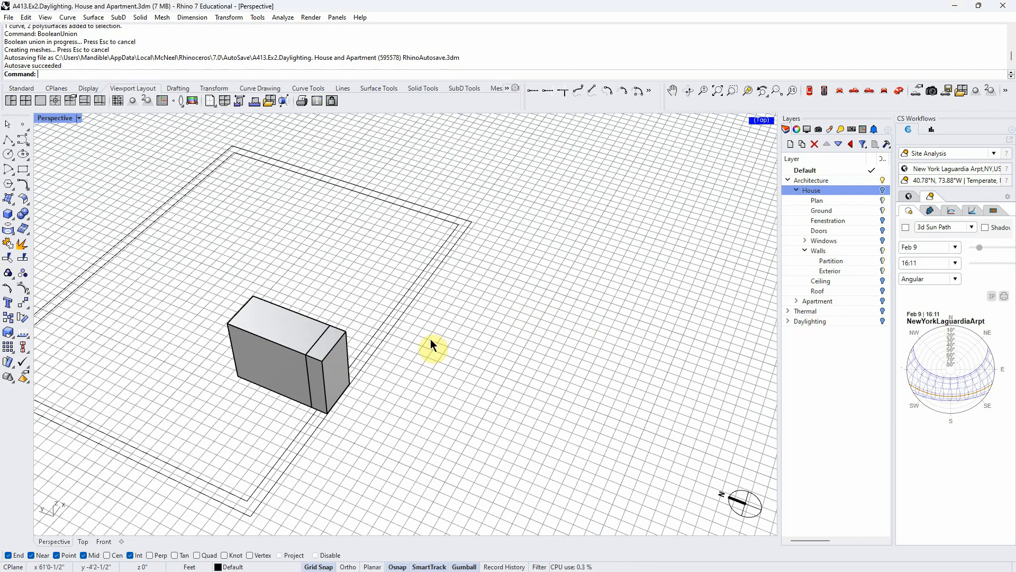
pyautogui.write('how')
pyautogui.press('Return')
pyautogui.moveTo(463, 405)
pyautogui.mouseDown(button='right')
pyautogui.moveTo(464, 418)
pyautogui.moveTo(448, 417)
pyautogui.mouseUp(button='right')
# - Subtract the merged window block from the wall with BooleanDifference to cut the opening
pyautogui.write('Bool')
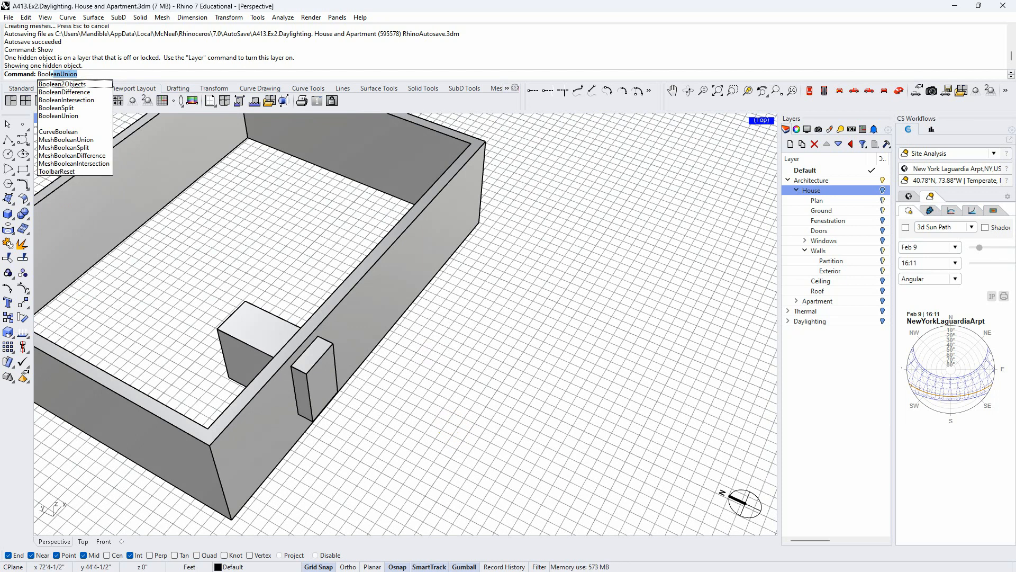
pyautogui.click(85, 94)
pyautogui.click(342, 326)
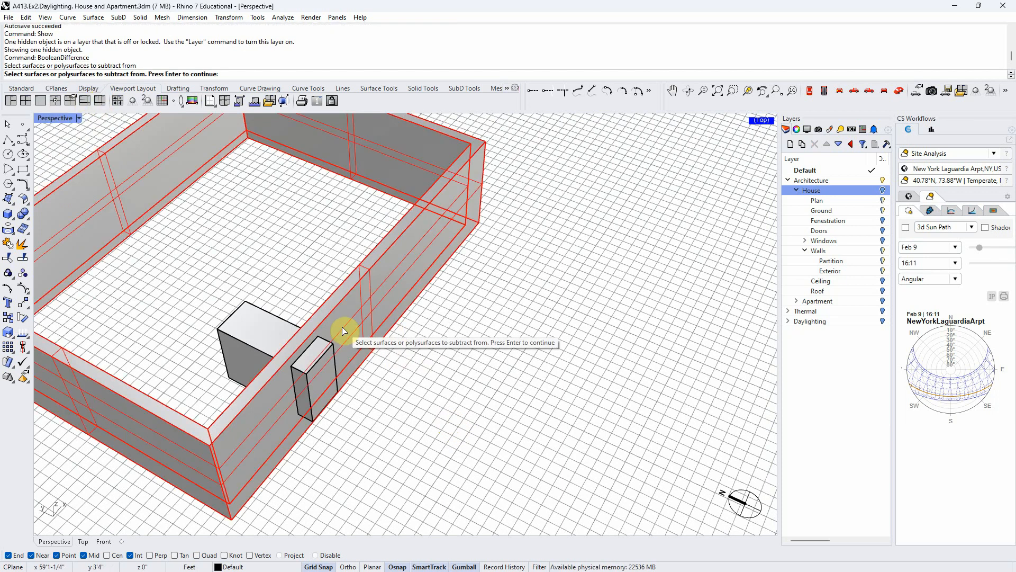
pyautogui.press('Return')
pyautogui.click(235, 338)
pyautogui.press('Return')
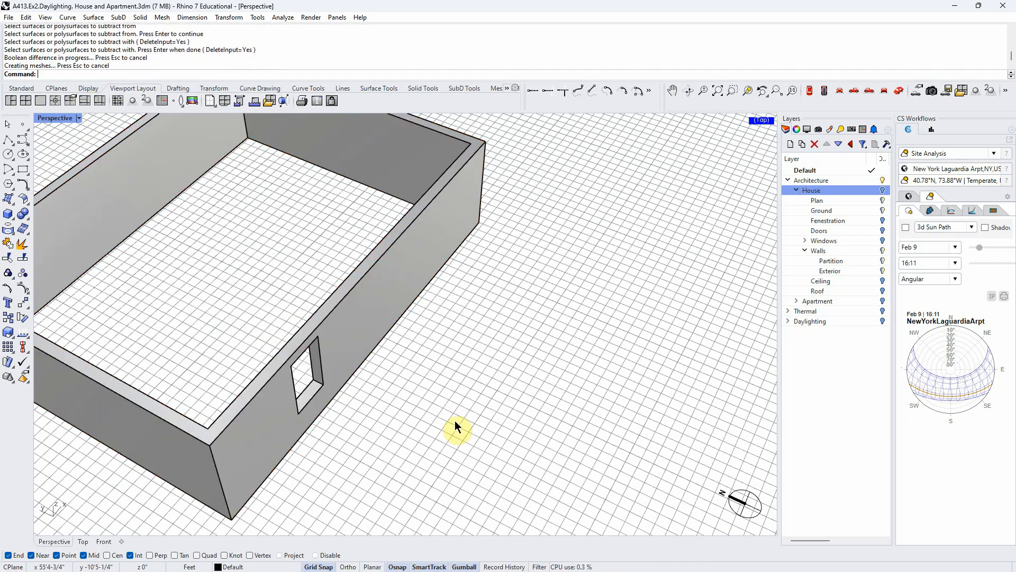
pyautogui.scroll(-5, 445, 418)
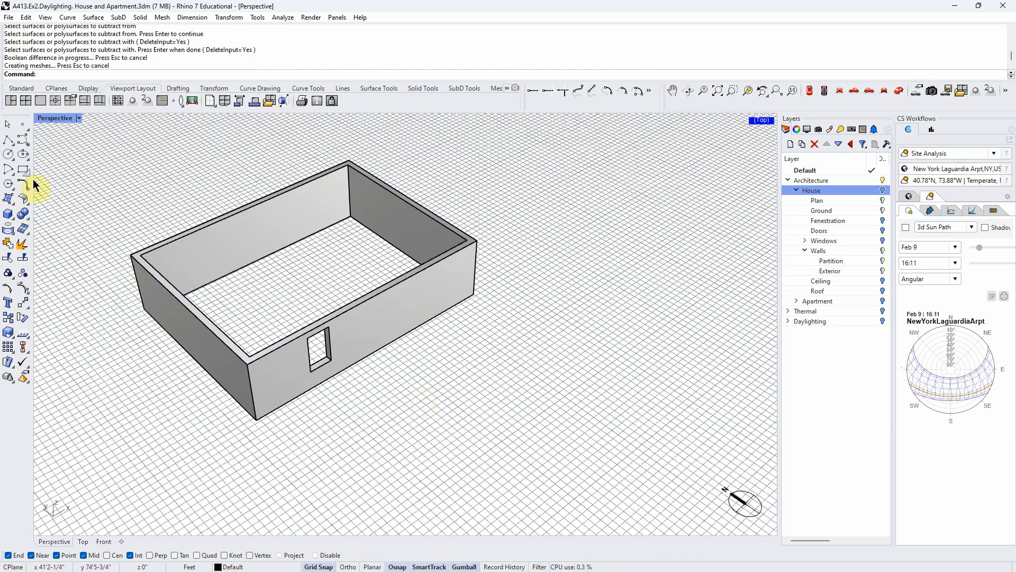
# - Draw a building-sized rectangle on the ground plane beside the walls
pyautogui.click(23, 170)
pyautogui.moveTo(357, 392); pyautogui.dragTo(479, 291, button='right')
pyautogui.click(22, 170)
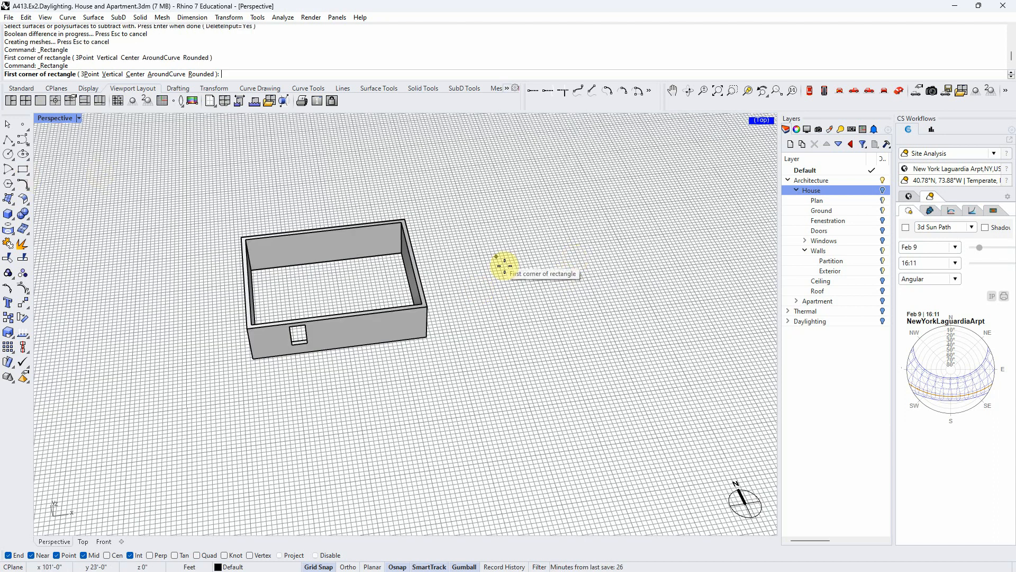
pyautogui.click(492, 252)
pyautogui.click(659, 294)
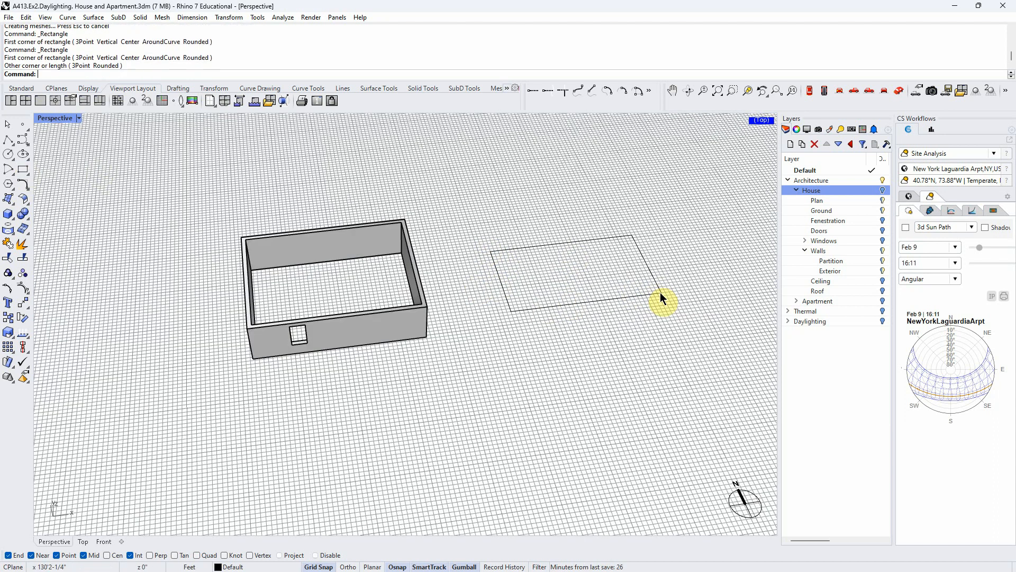
# - Create a planar surface from the new rectangle with PlanarSrf and extrude the outline upward
pyautogui.click(610, 303)
pyautogui.write('PS')
pyautogui.press('Return')
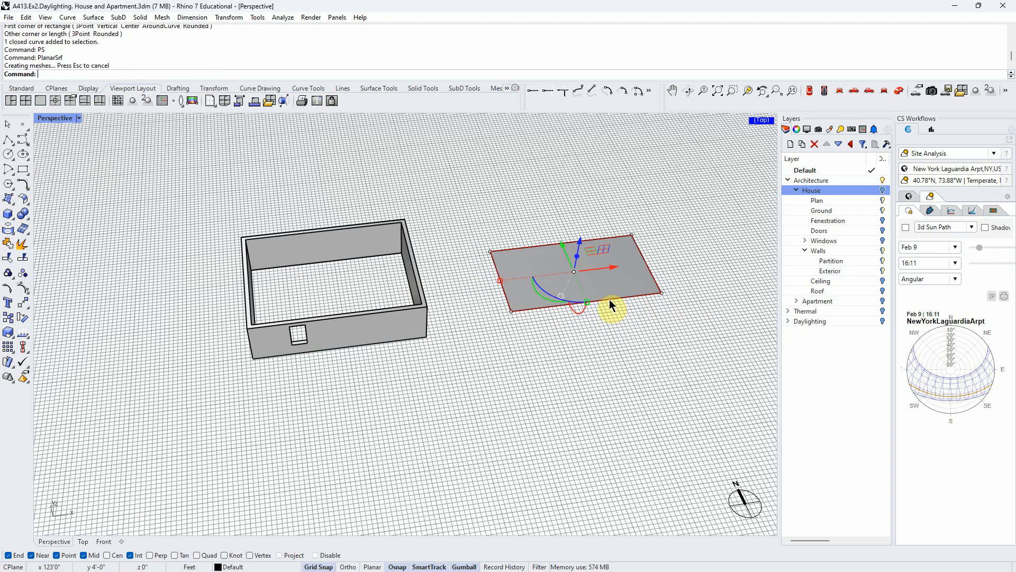
pyautogui.moveTo(577, 257); pyautogui.dragTo(571, 229)
pyautogui.moveTo(586, 356); pyautogui.dragTo(611, 372, button='right')
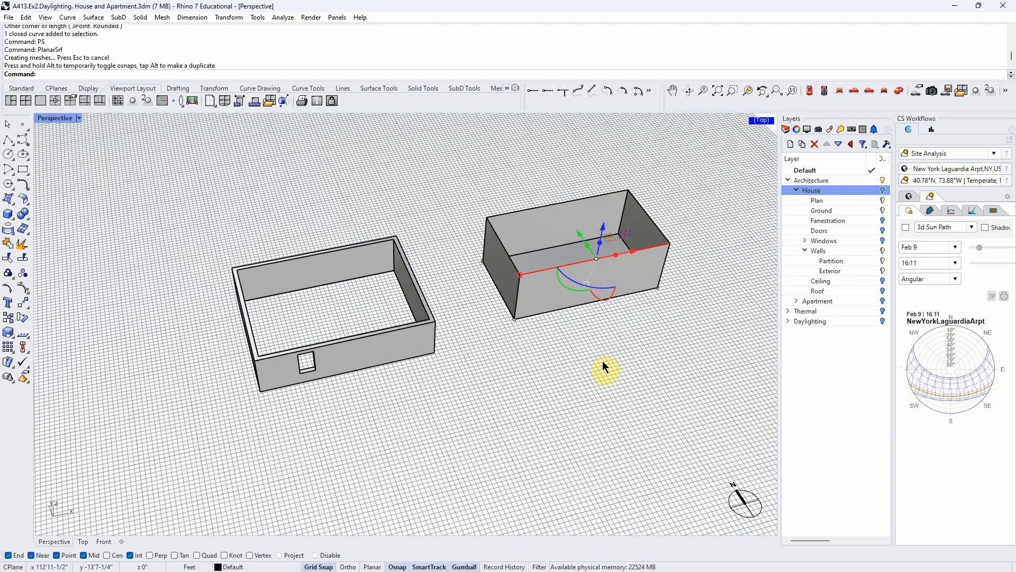
# - Close the extruded rectangle into a solid box with Cap
pyautogui.press('Return')
pyautogui.click(567, 290)
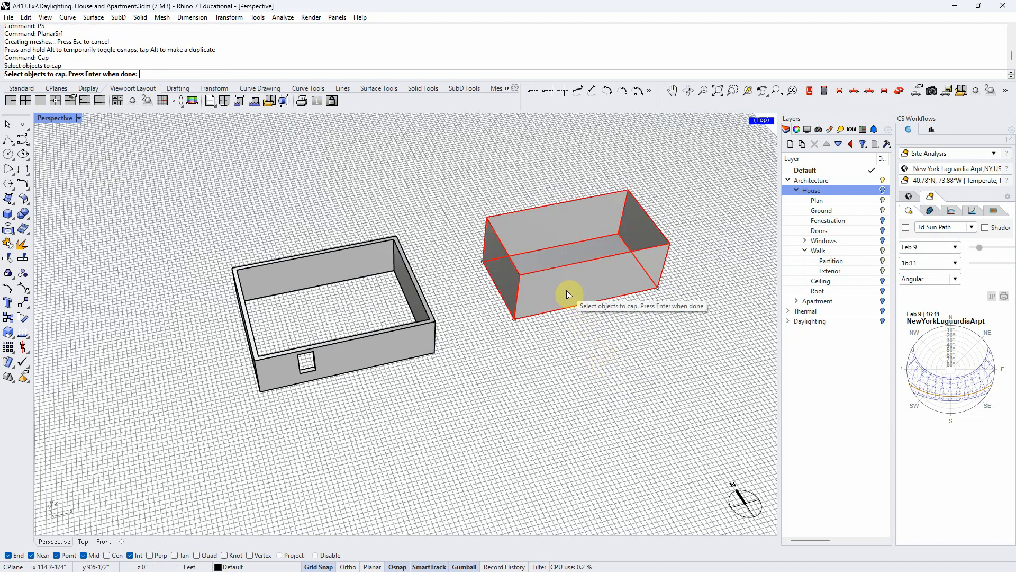
pyautogui.press('Return')
# - Draw a small window rectangle on the box's front face from its upper-left corner, using the Front construction plane
pyautogui.moveTo(570, 337); pyautogui.dragTo(515, 274, button='right')
pyautogui.click(23, 169)
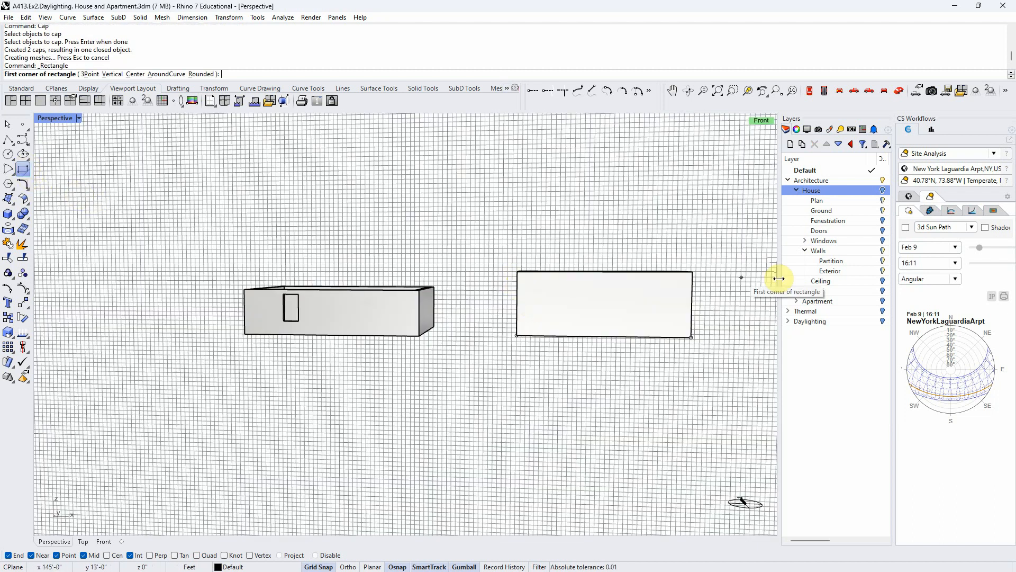
pyautogui.scroll(3, 749, 284)
pyautogui.click(375, 265)
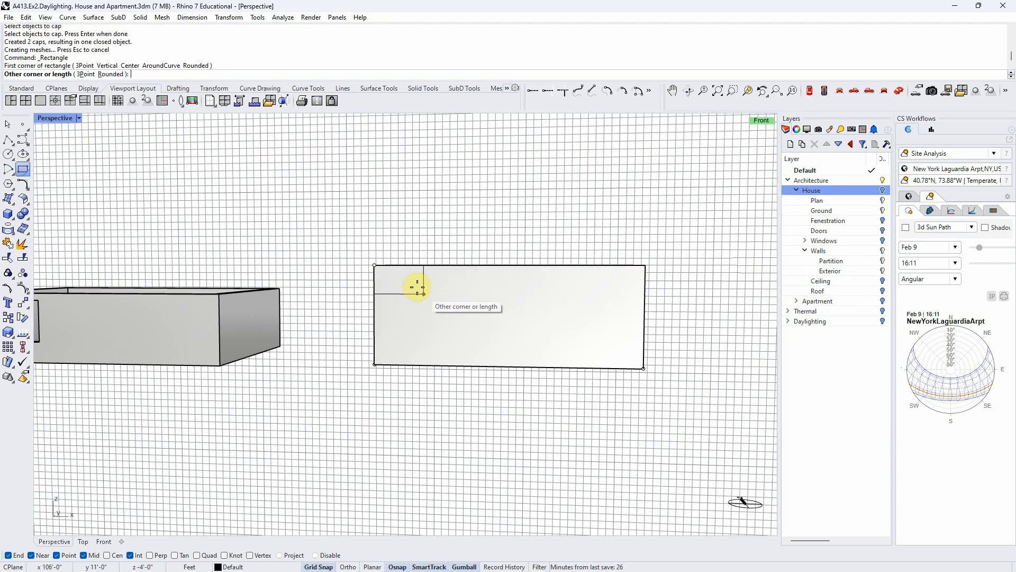
pyautogui.click(416, 316)
# - Move the window rectangle sideways and down on the box's front face, away from the edges
pyautogui.moveTo(431, 290); pyautogui.dragTo(487, 291)
pyautogui.moveTo(453, 254)
pyautogui.mouseDown()
pyautogui.moveTo(454, 188)
pyautogui.moveTo(454, 271)
pyautogui.mouseUp()
pyautogui.moveTo(415, 481); pyautogui.dragTo(472, 446, button='right')
pyautogui.click(482, 379)
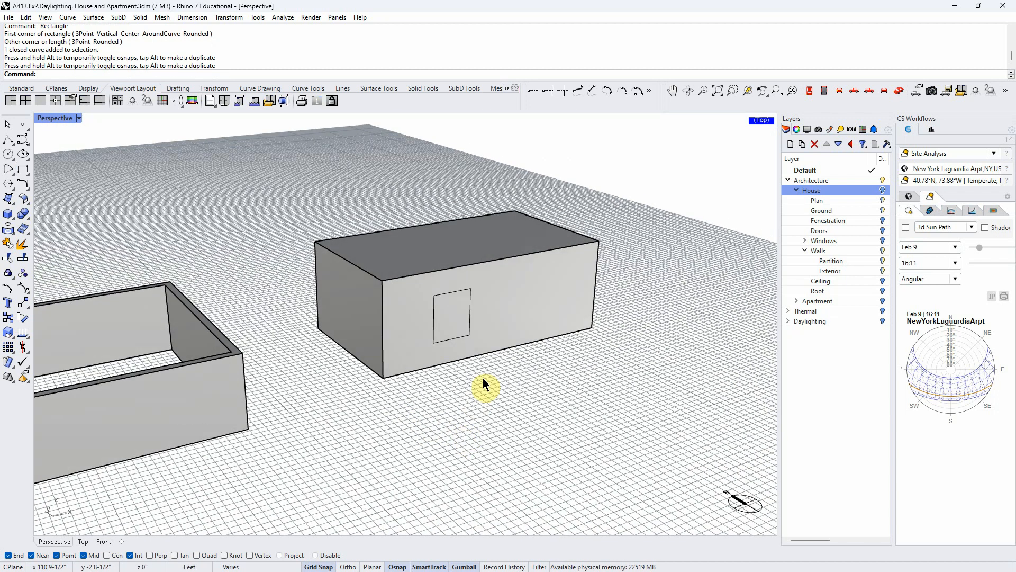
pyautogui.moveTo(574, 401); pyautogui.dragTo(575, 412, button='right')
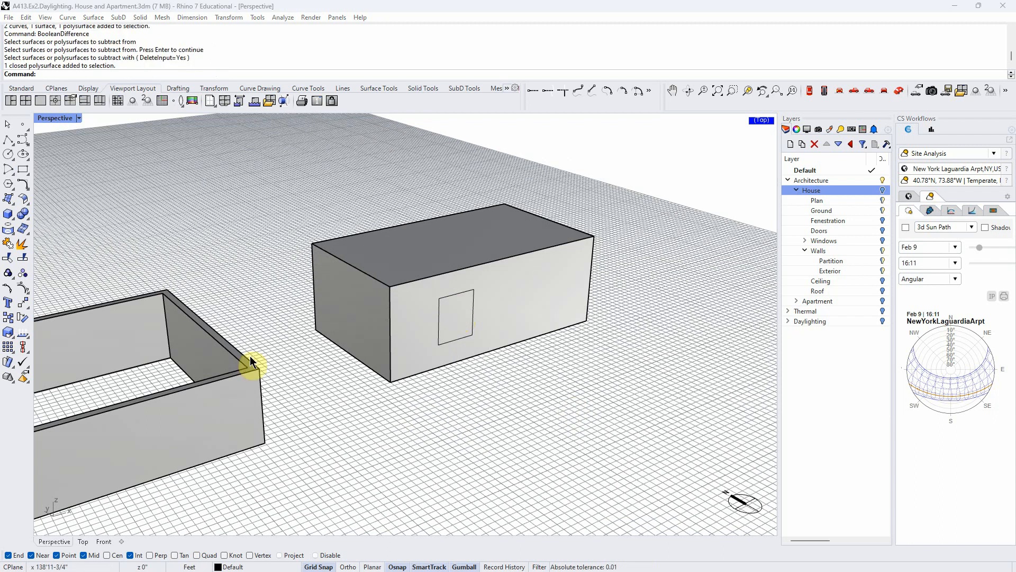
# - Create a planar surface from the window rectangle on the box's front face with PlanarSrf
pyautogui.click(459, 296)
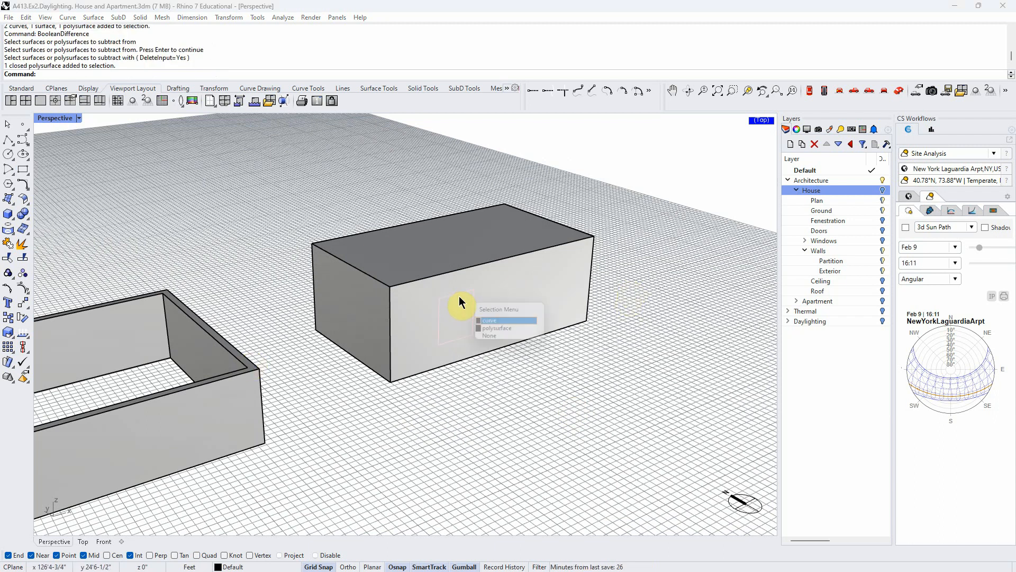
pyautogui.press('Return')
pyautogui.write('P')
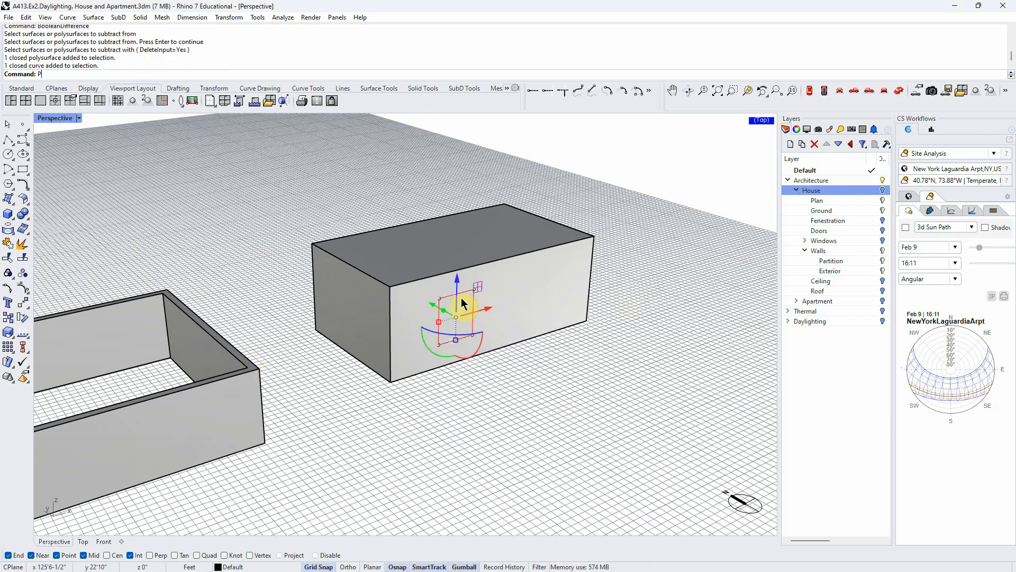
pyautogui.write('S')
pyautogui.press('Return')
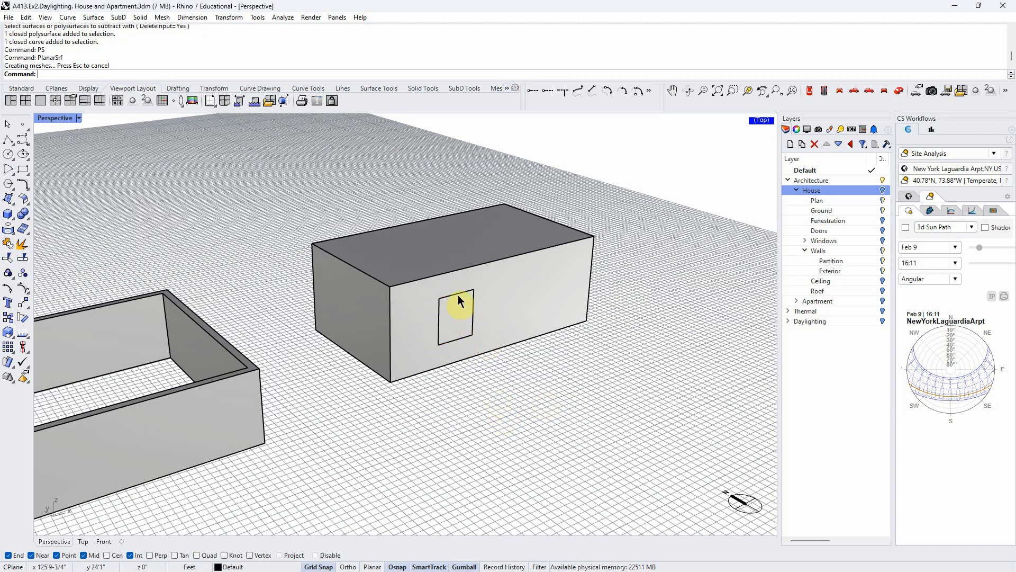
pyautogui.click(459, 295)
pyautogui.click(489, 333)
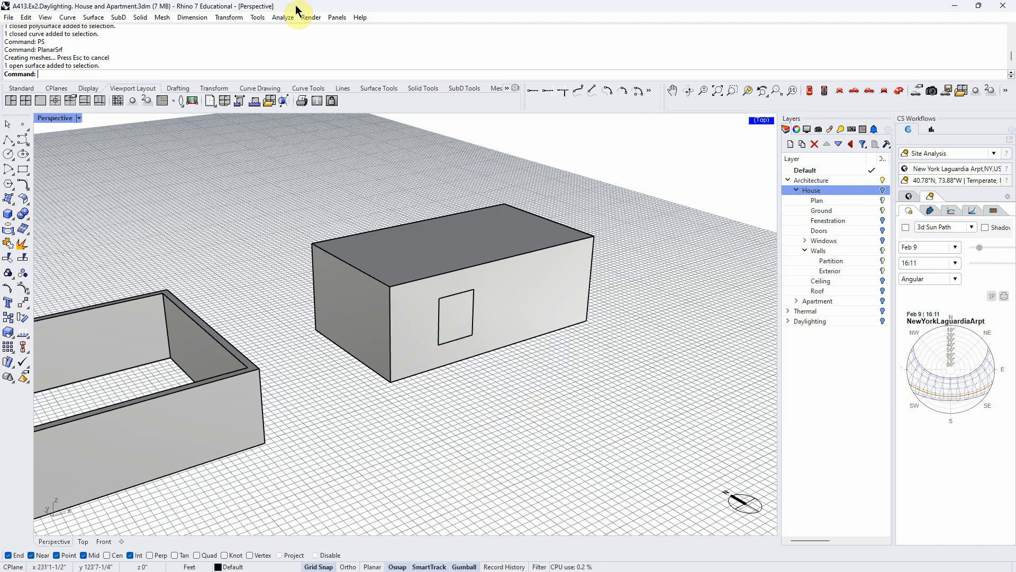
# - Subtract the window surface from the solid box with BooleanDifference
pyautogui.write('BooleanDifference')
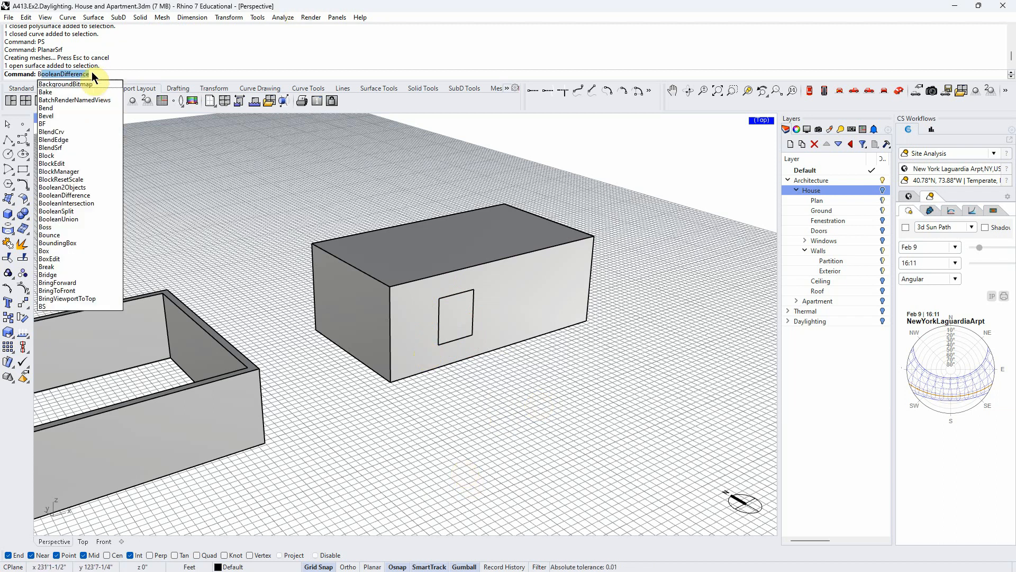
pyautogui.press('Return')
pyautogui.click(516, 332)
pyautogui.press('Return')
pyautogui.click(447, 302)
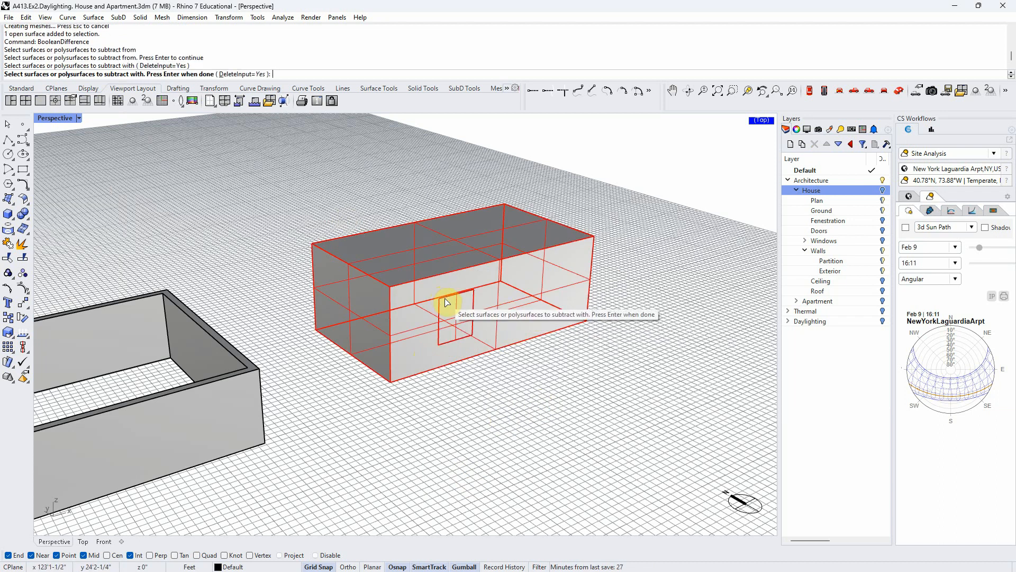
pyautogui.press('Return')
pyautogui.moveTo(499, 379); pyautogui.dragTo(538, 381, button='right')
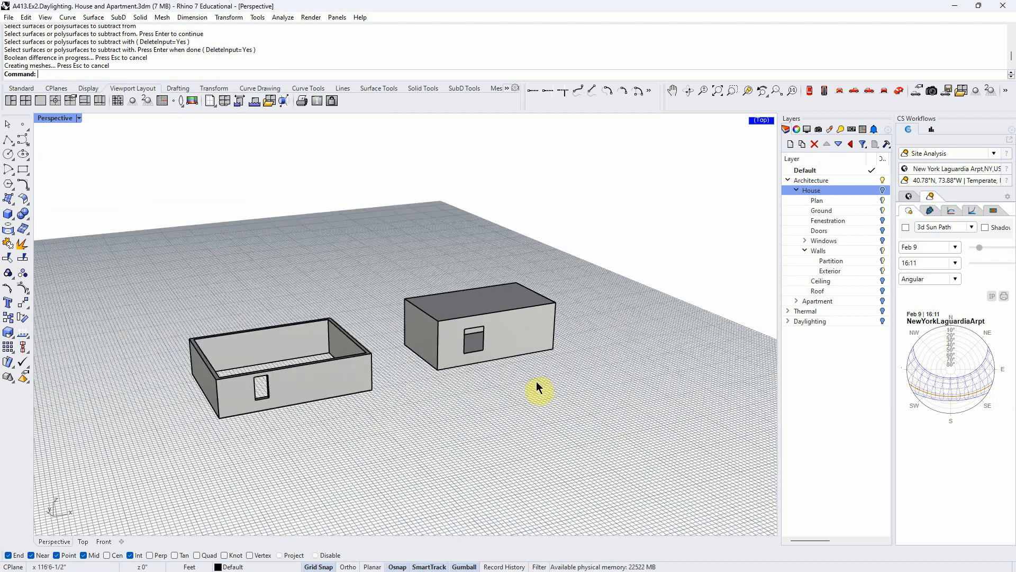
pyautogui.moveTo(369, 467); pyautogui.dragTo(443, 462, button='right')
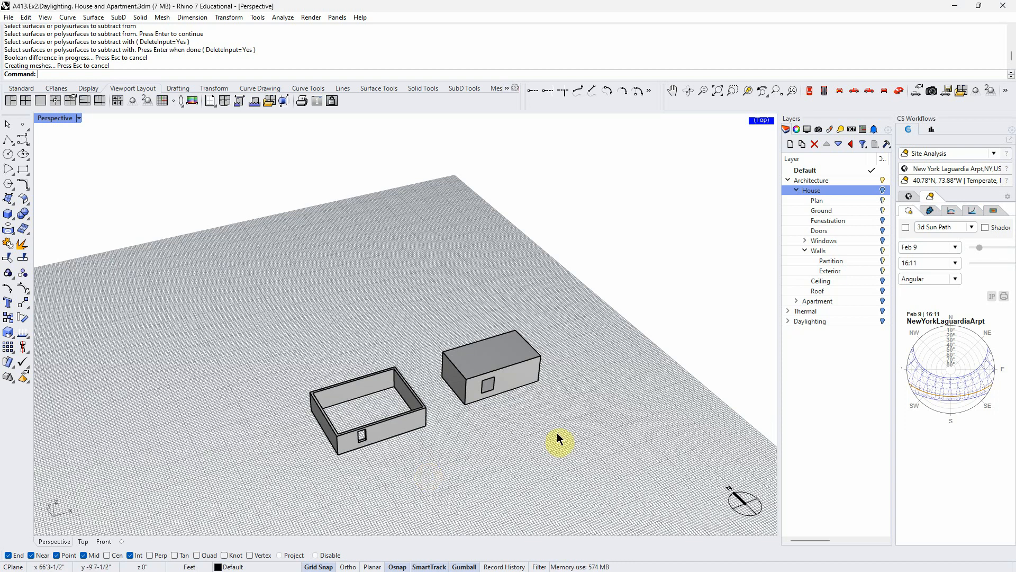
# - Mirror a copy of the hollow walls and their curves across the top edge of the wall opposite the window
pyautogui.scroll(2, 411, 450)
pyautogui.moveTo(424, 492); pyautogui.dragTo(251, 319)
pyautogui.moveTo(356, 447); pyautogui.dragTo(394, 474, button='right')
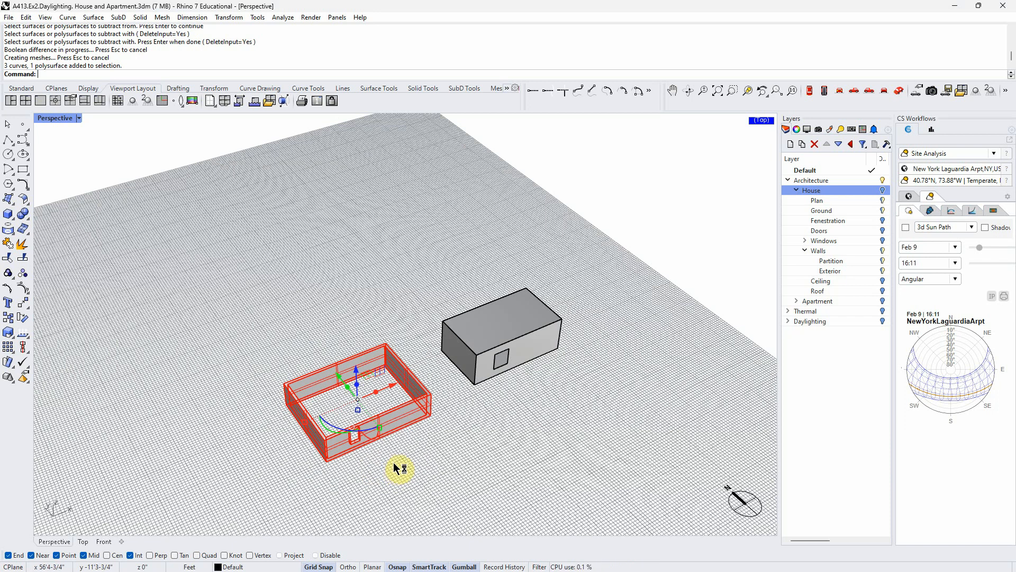
pyautogui.moveTo(393, 462); pyautogui.dragTo(403, 454, button='right')
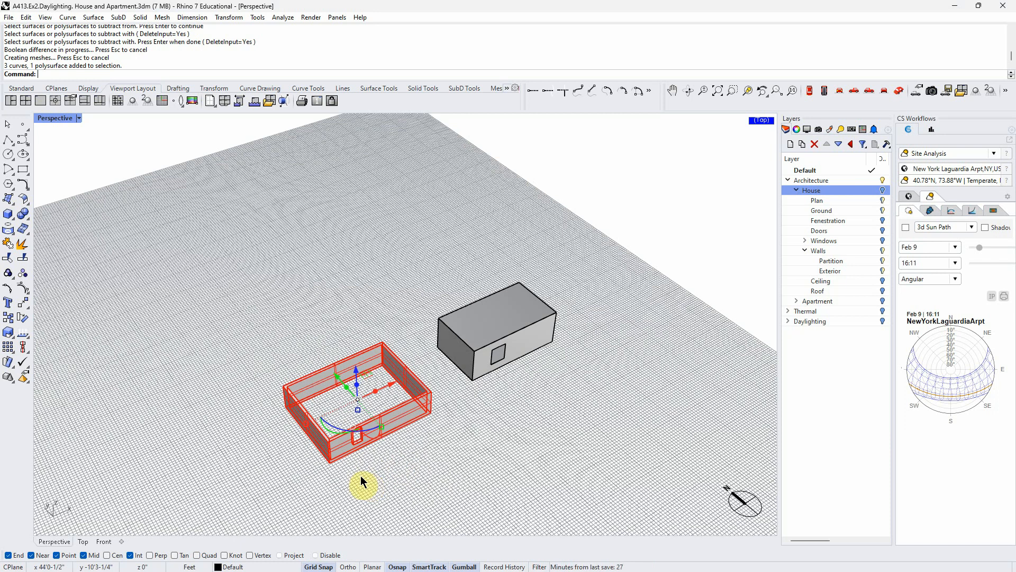
pyautogui.press('Return')
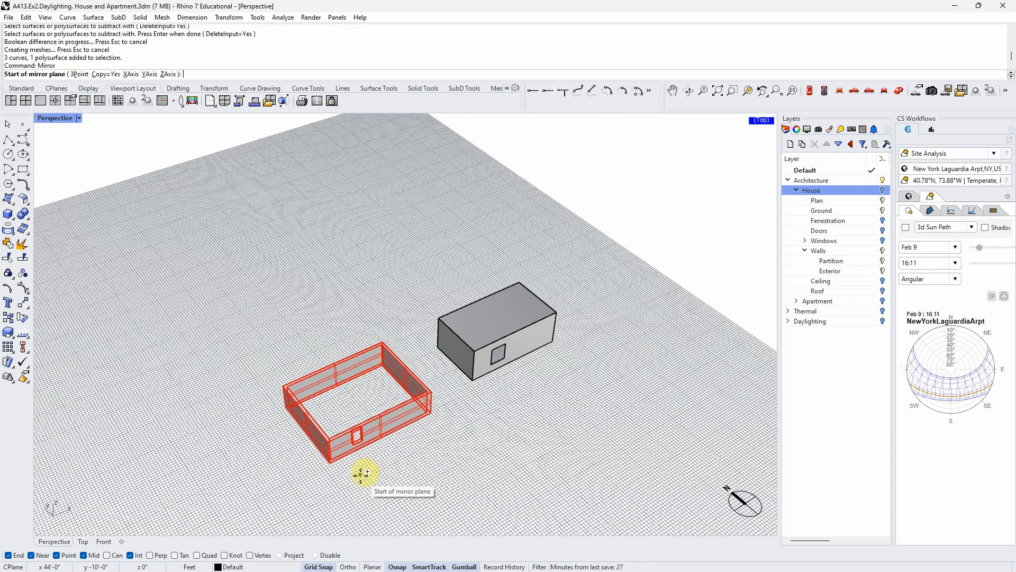
pyautogui.click(284, 386)
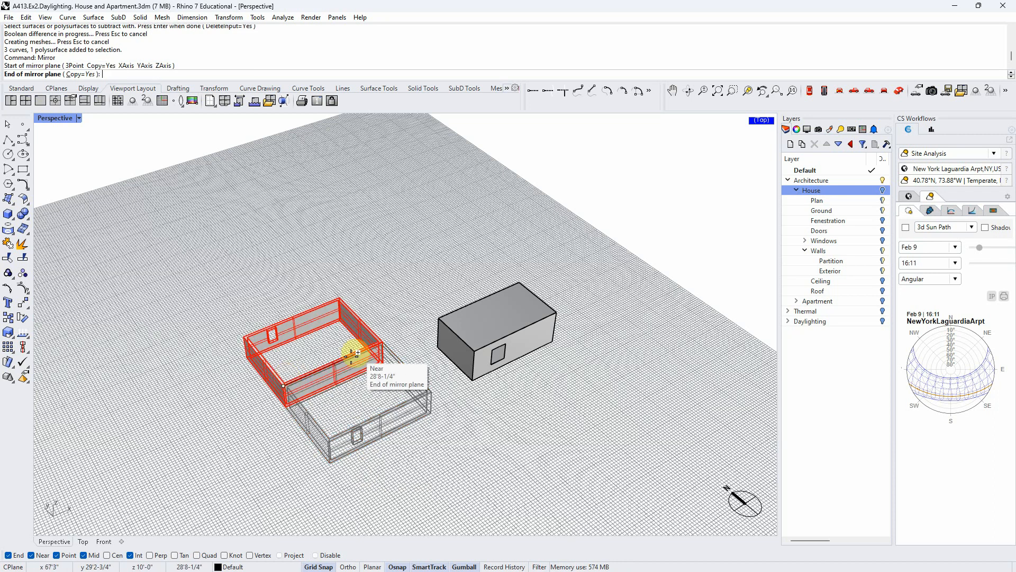
pyautogui.click(378, 335)
pyautogui.click(449, 458)
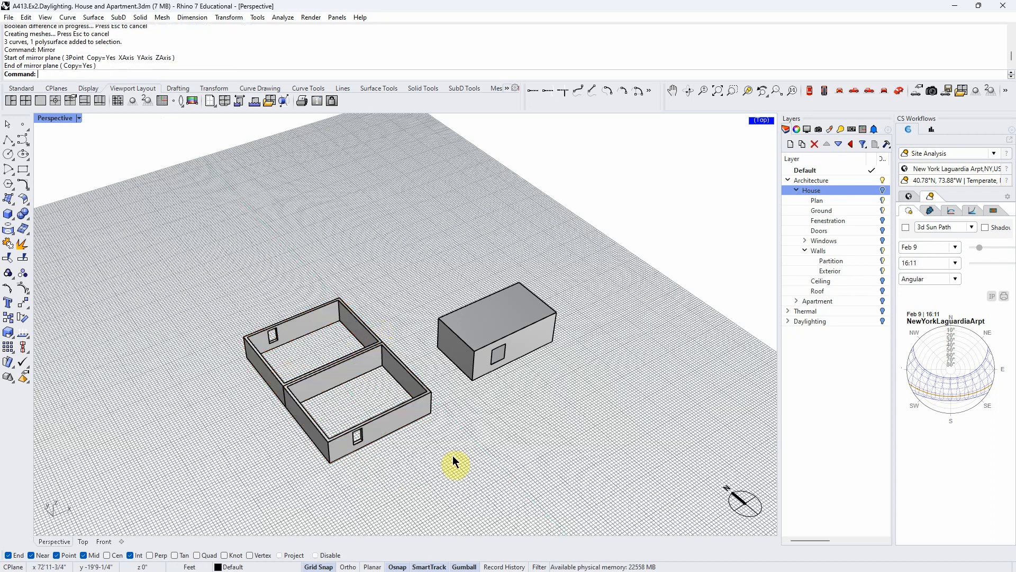
# - Try to orient the walls nearest the viewer using their two front bottom corners as reference points, and undo it
pyautogui.click(356, 453)
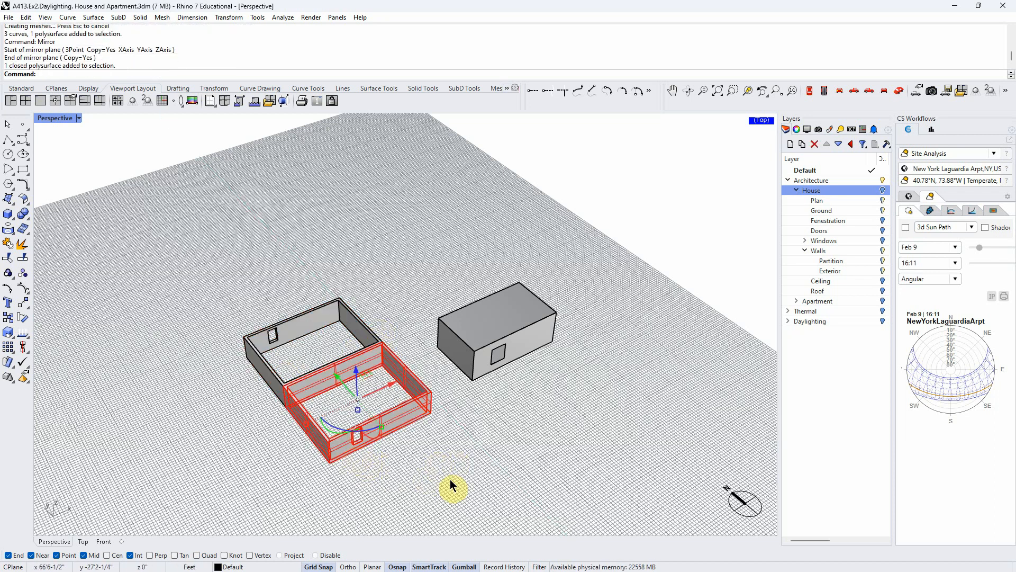
pyautogui.write('Orient')
pyautogui.press('Return')
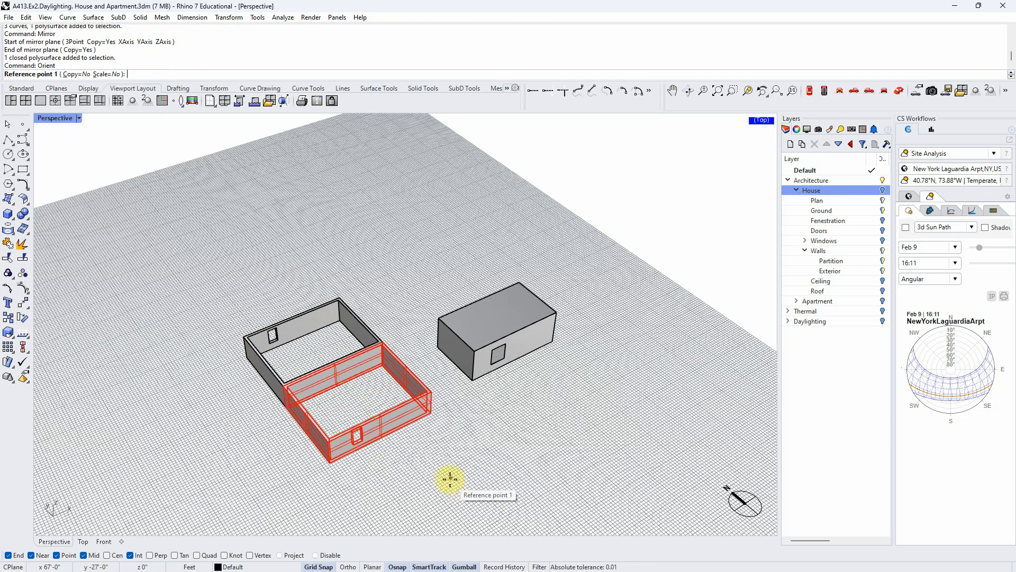
pyautogui.click(430, 412)
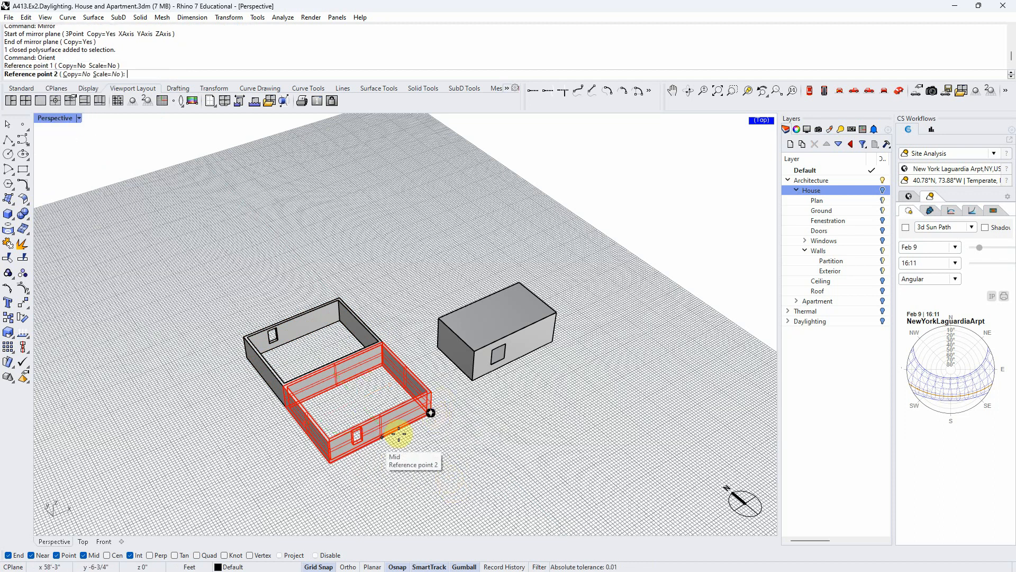
pyautogui.scroll(5, 334, 468)
pyautogui.click(322, 450)
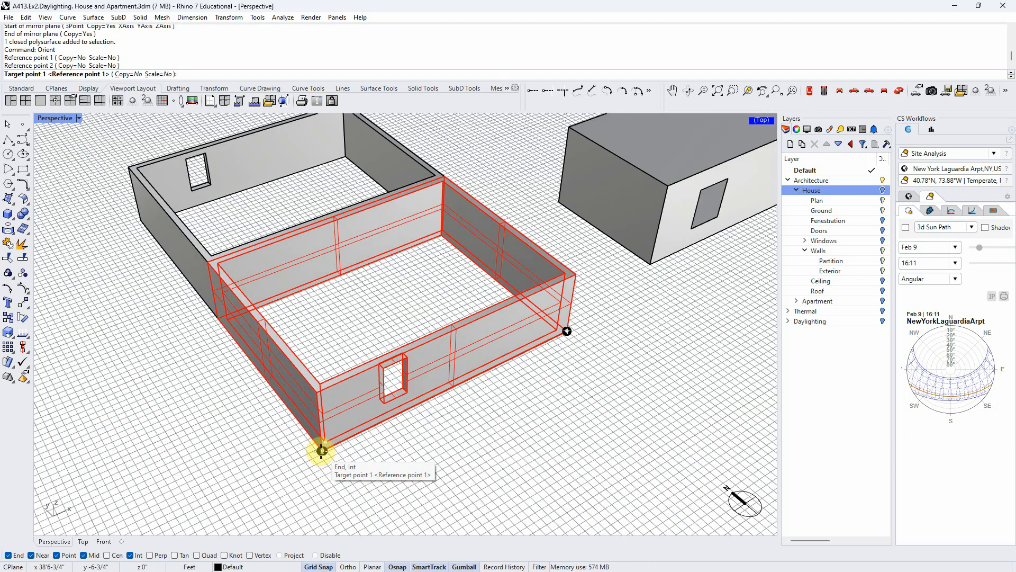
pyautogui.click(322, 451)
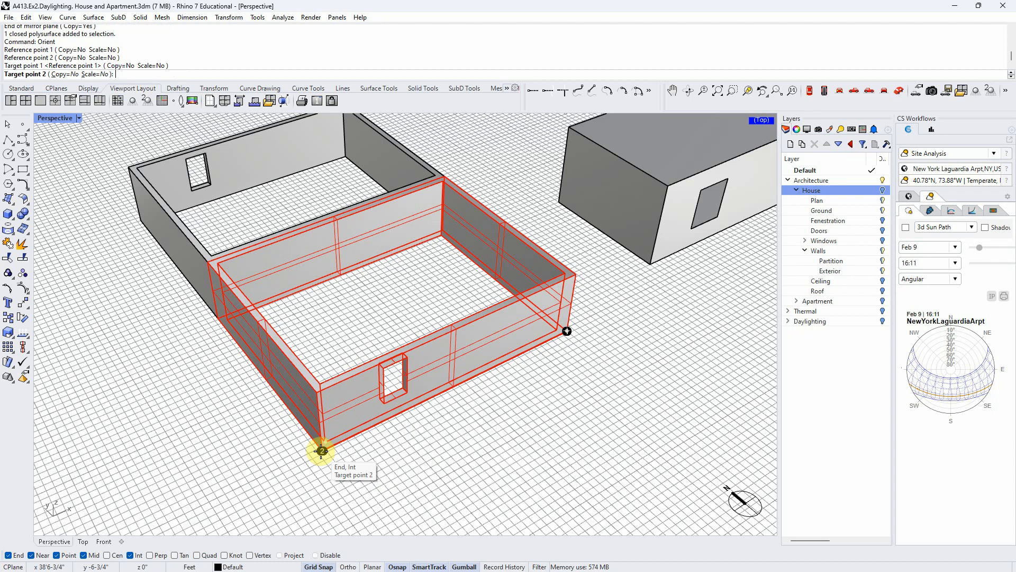
pyautogui.click(321, 451)
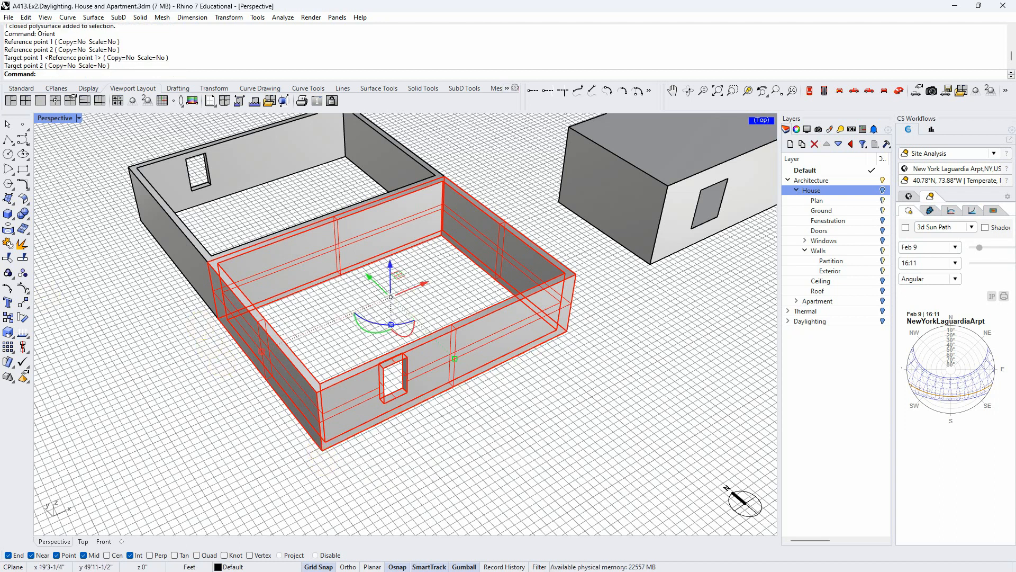
pyautogui.hotkey('ctrl', 'z')
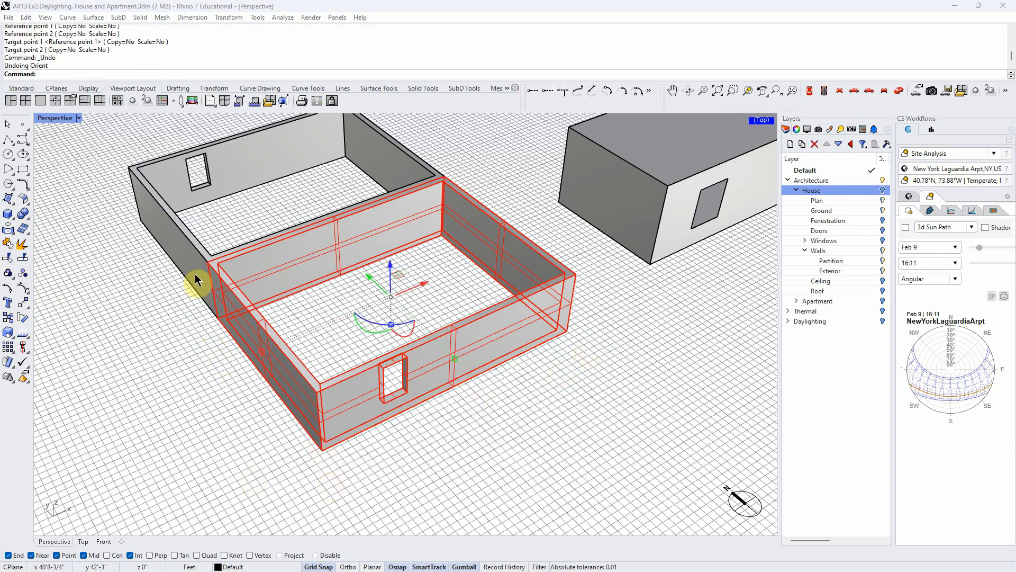
pyautogui.click(187, 405)
# - Orient the nearest walls by their two front bottom corners, pivoting the window wall onto the adjacent side wall's base line
pyautogui.write('ORI')
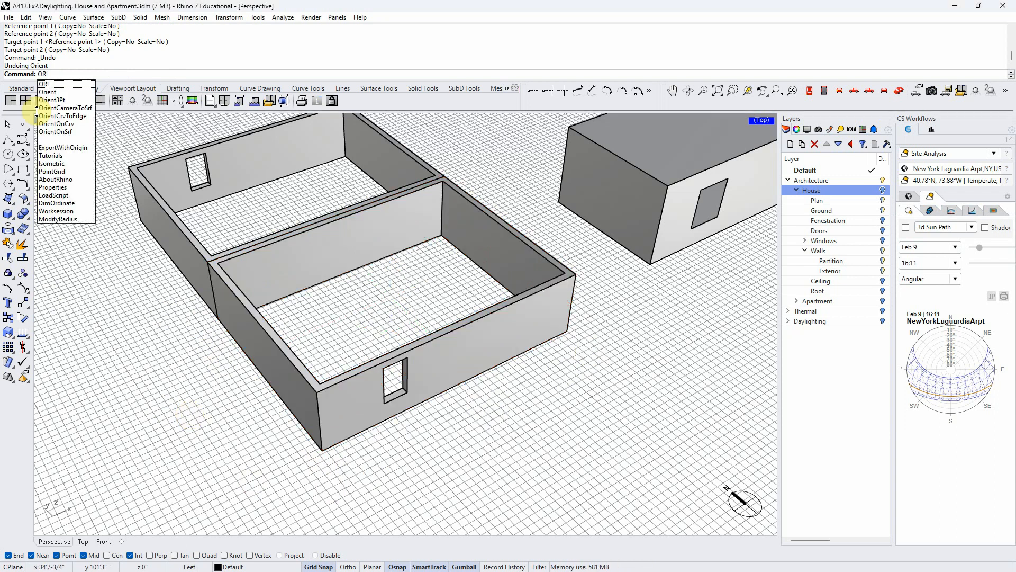
pyautogui.click(48, 92)
pyautogui.click(525, 329)
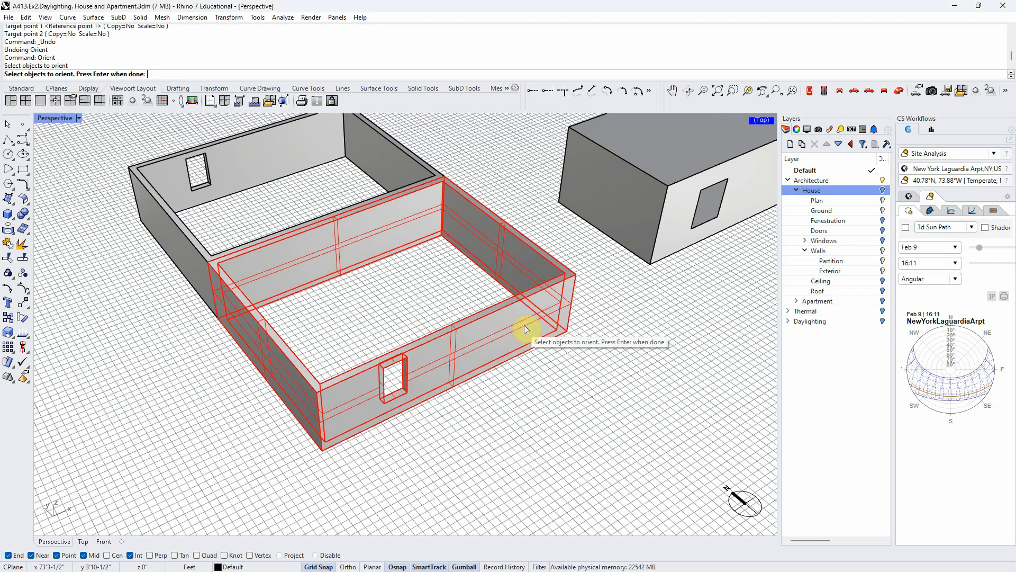
pyautogui.press('Return')
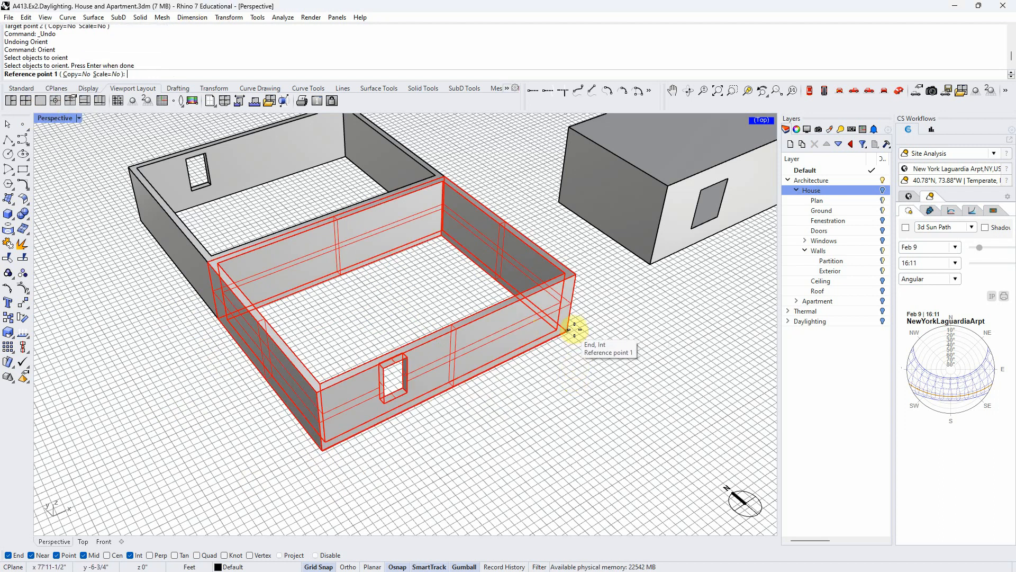
pyautogui.click(567, 330)
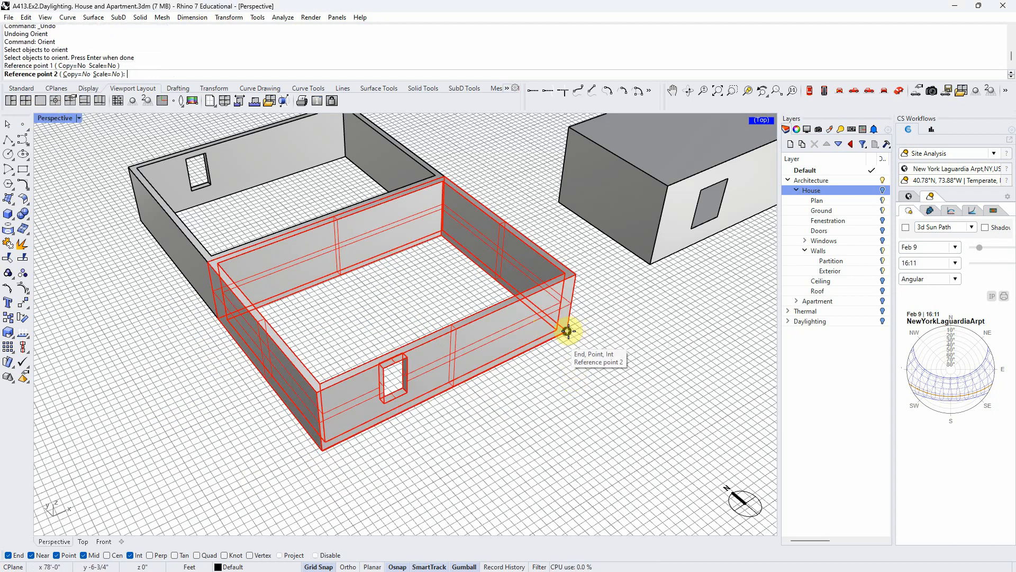
pyautogui.click(322, 451)
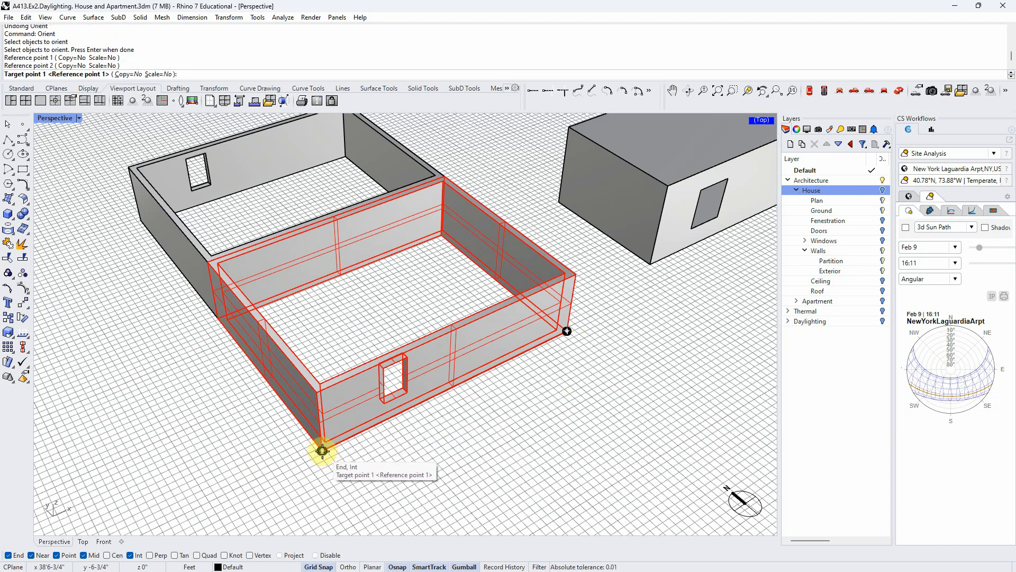
pyautogui.click(322, 451)
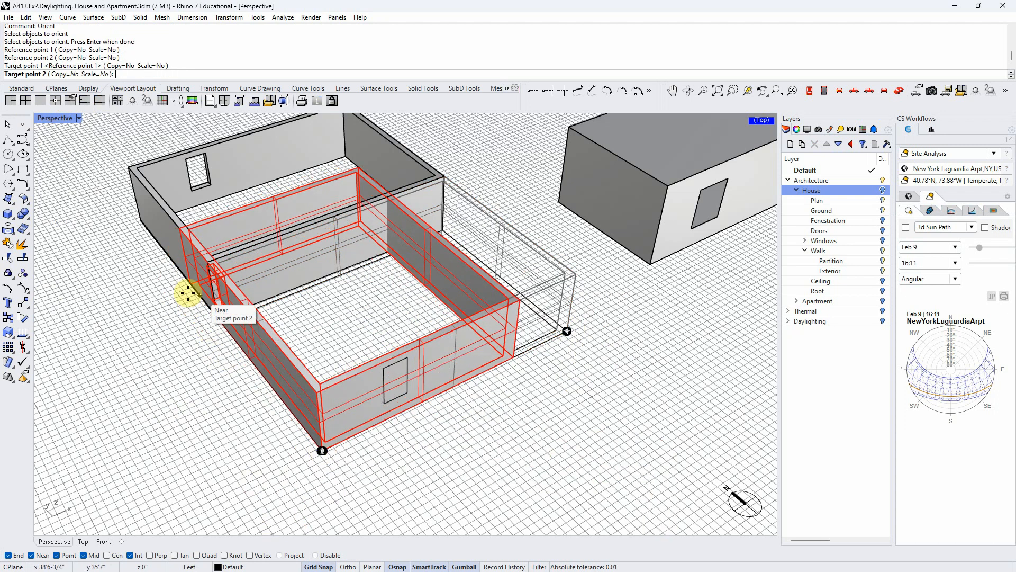
pyautogui.click(186, 278)
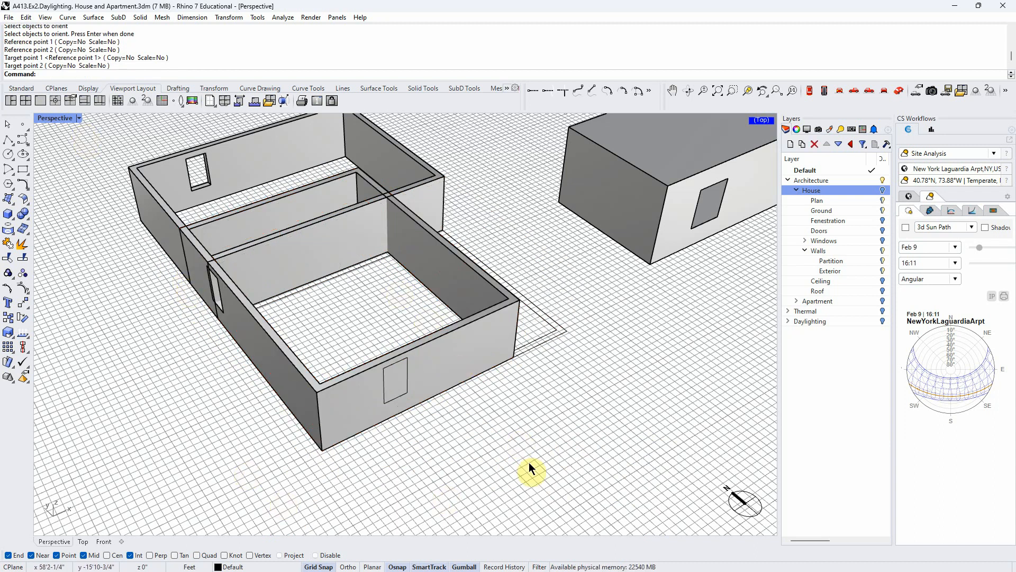
# - Delete all the practice geometry, including the hollow walls, their curves and the solid box
pyautogui.scroll(-4, 480, 443)
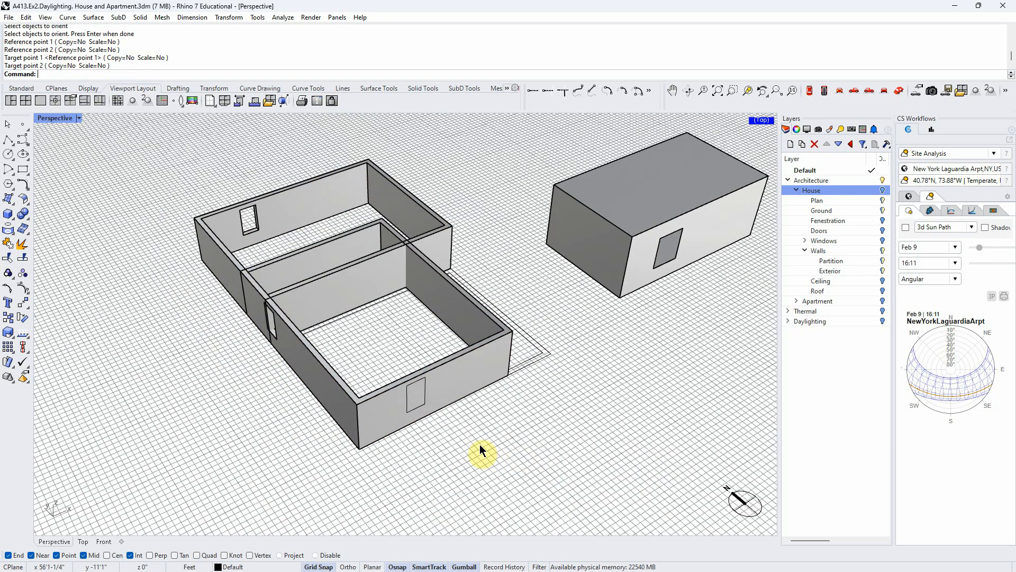
pyautogui.scroll(-3, 291, 422)
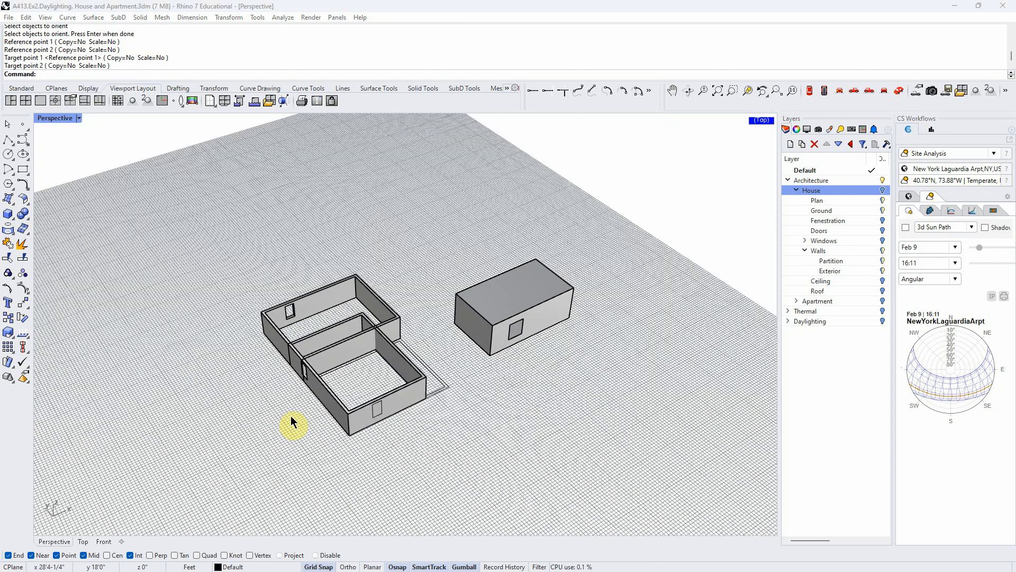
pyautogui.moveTo(625, 449); pyautogui.dragTo(192, 203)
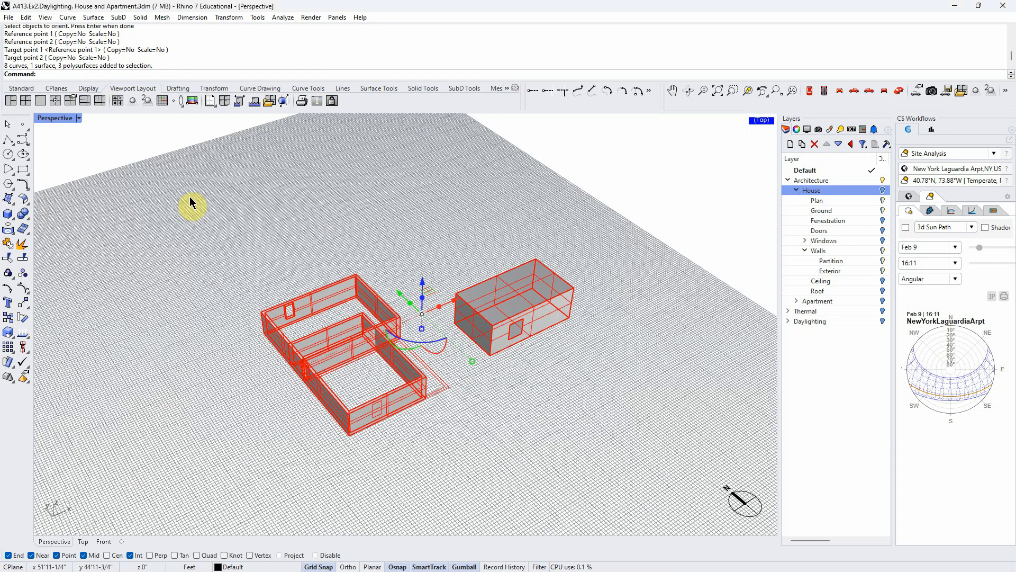
pyautogui.press('Delete')
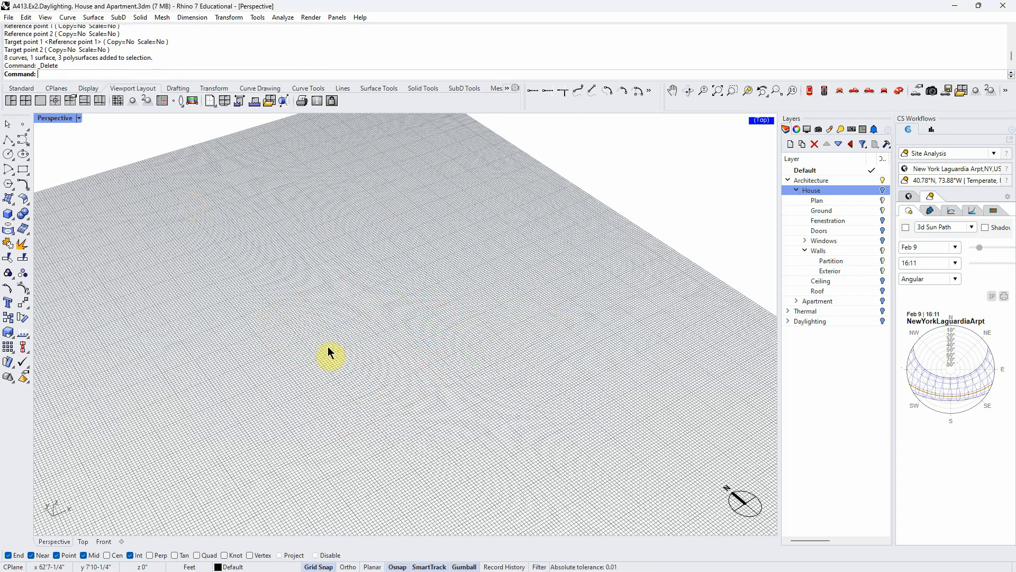
# - Turn on the House layer and examine the house's walls, rooms and window openings
pyautogui.click(883, 191)
pyautogui.scroll(8, 411, 360)
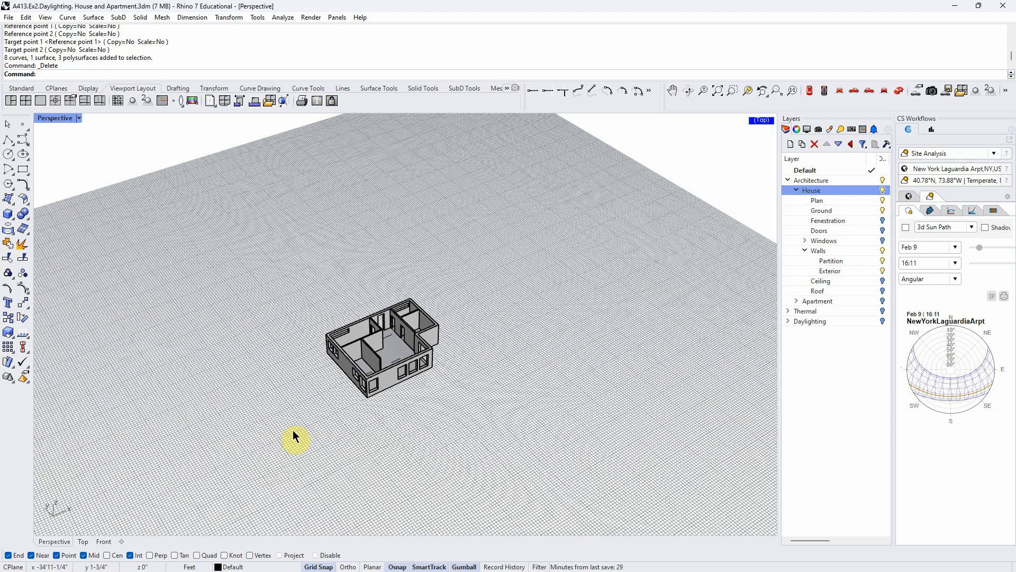
pyautogui.scroll(-3, 409, 375)
pyautogui.moveTo(408, 375); pyautogui.dragTo(382, 370, button='right')
pyautogui.scroll(3, 381, 372)
pyautogui.moveTo(325, 352); pyautogui.dragTo(363, 345, button='right')
pyautogui.moveTo(446, 369); pyautogui.dragTo(421, 386, button='right')
pyautogui.scroll(-2, 420, 385)
pyautogui.scroll(-2, 403, 430)
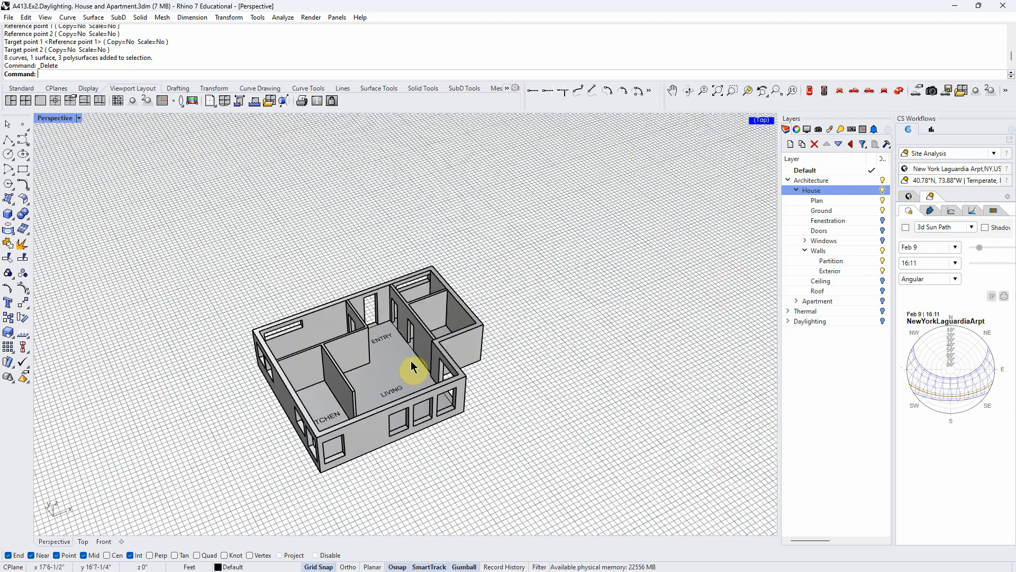
pyautogui.scroll(3, 402, 432)
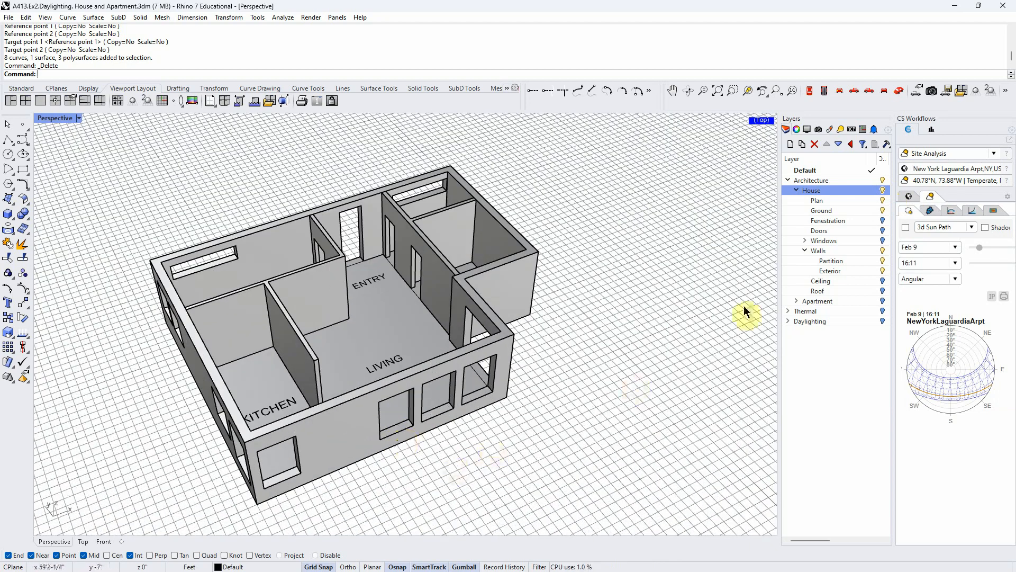
# - Nest the Doors and Windows layers under Fenestration, and turn on the Fenestration and Windows layers
pyautogui.click(884, 221)
pyautogui.click(883, 221)
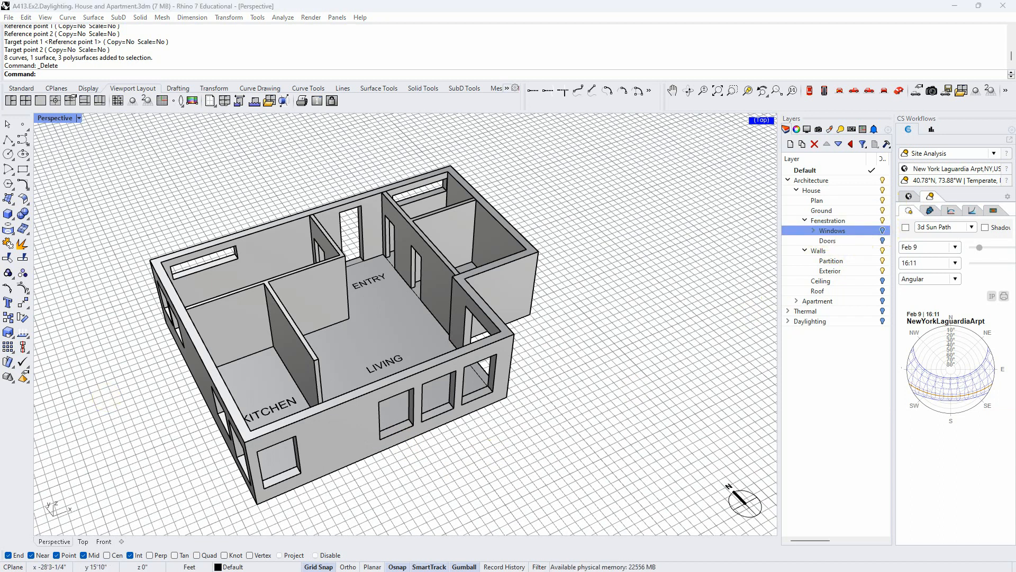
pyautogui.moveTo(410, 498); pyautogui.dragTo(432, 486, button='right')
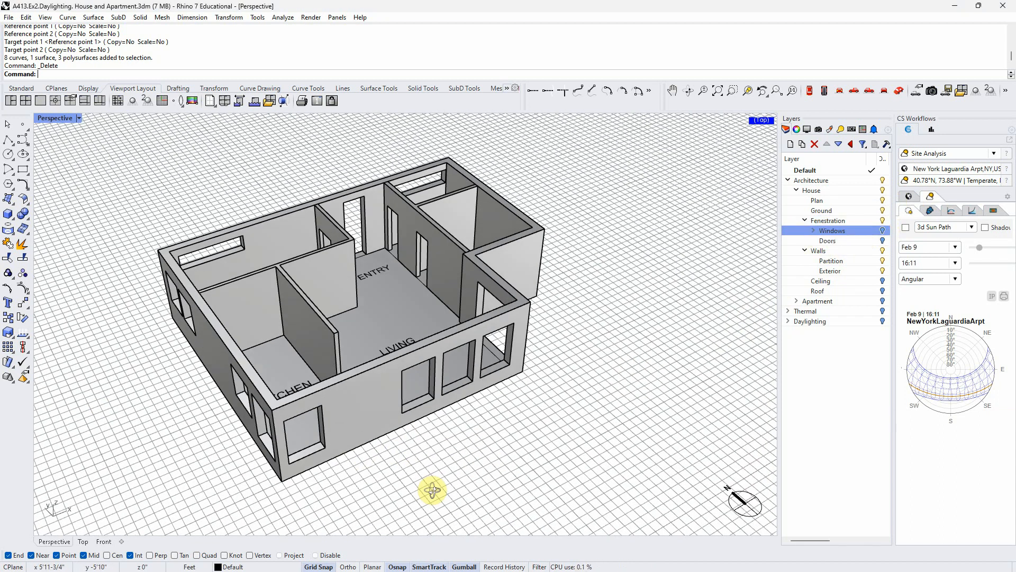
pyautogui.click(881, 231)
# - Examine how the glass panes sit within the window openings of the house's front wall
pyautogui.moveTo(511, 446); pyautogui.dragTo(515, 429, button='right')
pyautogui.scroll(10, 508, 371)
pyautogui.scroll(-10, 507, 373)
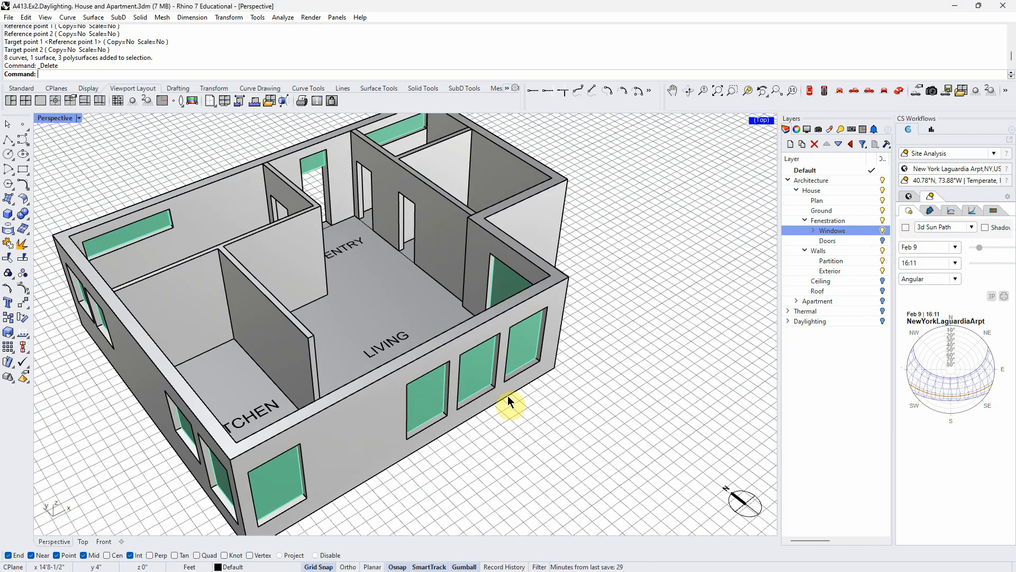
pyautogui.moveTo(506, 392); pyautogui.dragTo(483, 392, button='right')
pyautogui.scroll(5, 531, 411)
pyautogui.scroll(-5, 531, 411)
pyautogui.scroll(6, 377, 354)
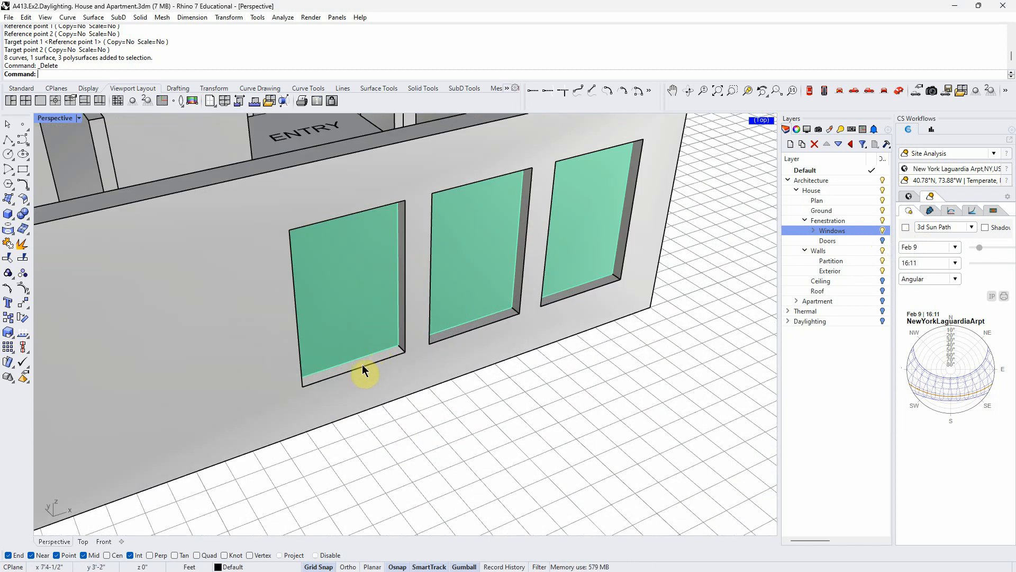
pyautogui.scroll(-3, 436, 385)
pyautogui.moveTo(437, 387); pyautogui.dragTo(428, 389, button='right')
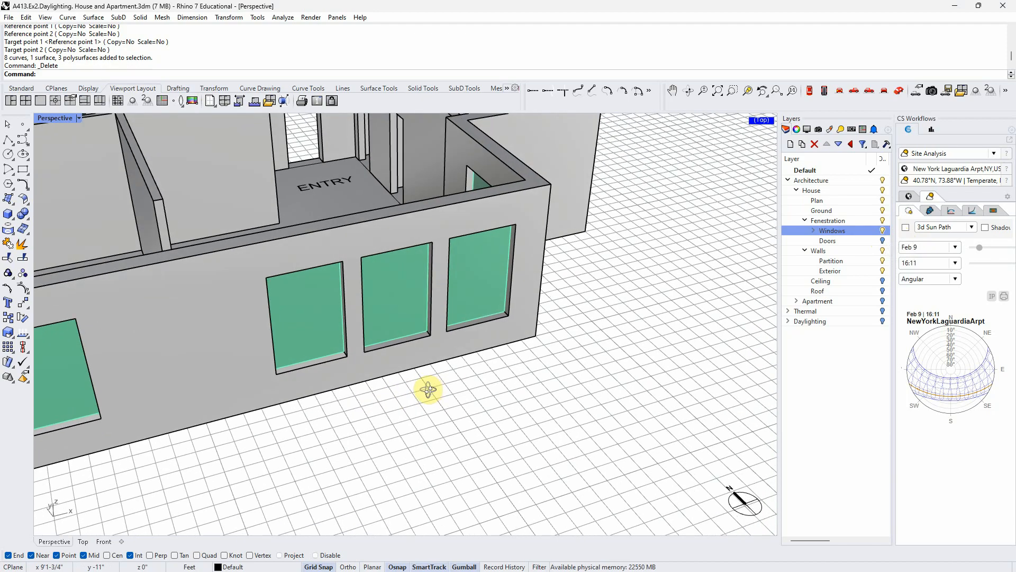
pyautogui.scroll(-6, 436, 433)
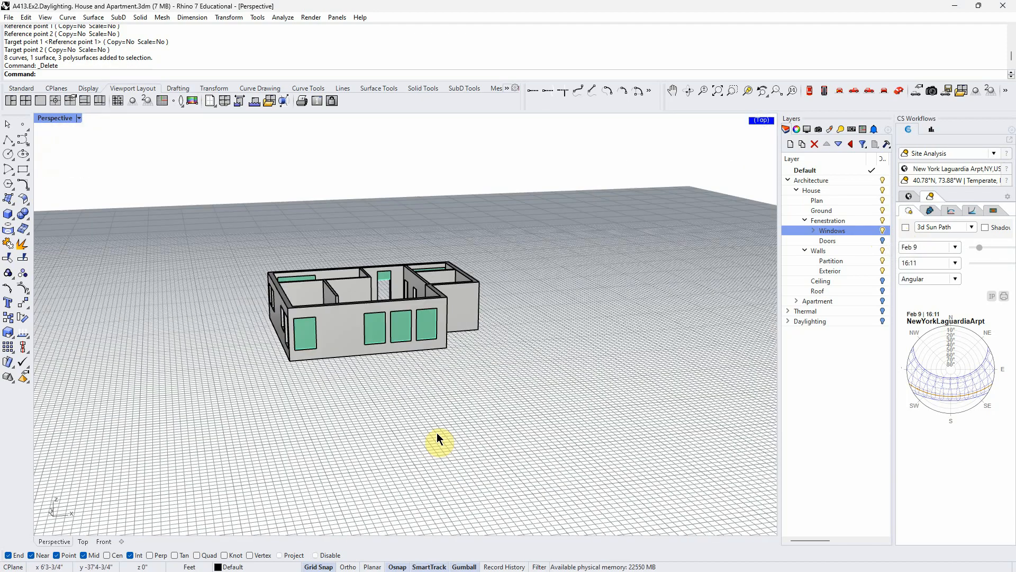
# - Draw a rectangle in front view between opposite corners of the leftmost opening in the front wall's group of three windows
pyautogui.moveTo(436, 433); pyautogui.dragTo(402, 386, button='right')
pyautogui.scroll(5, 363, 302)
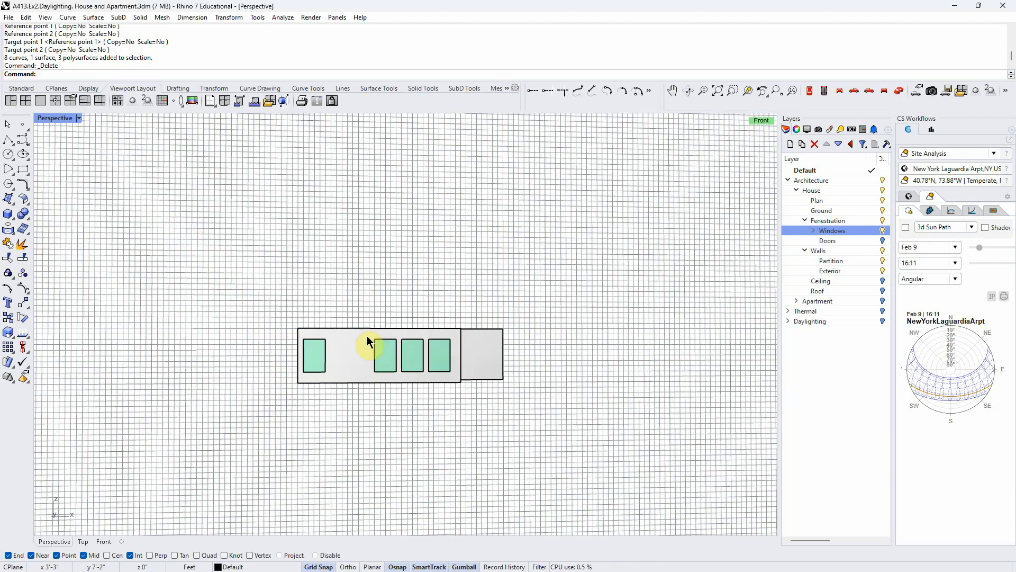
pyautogui.click(25, 172)
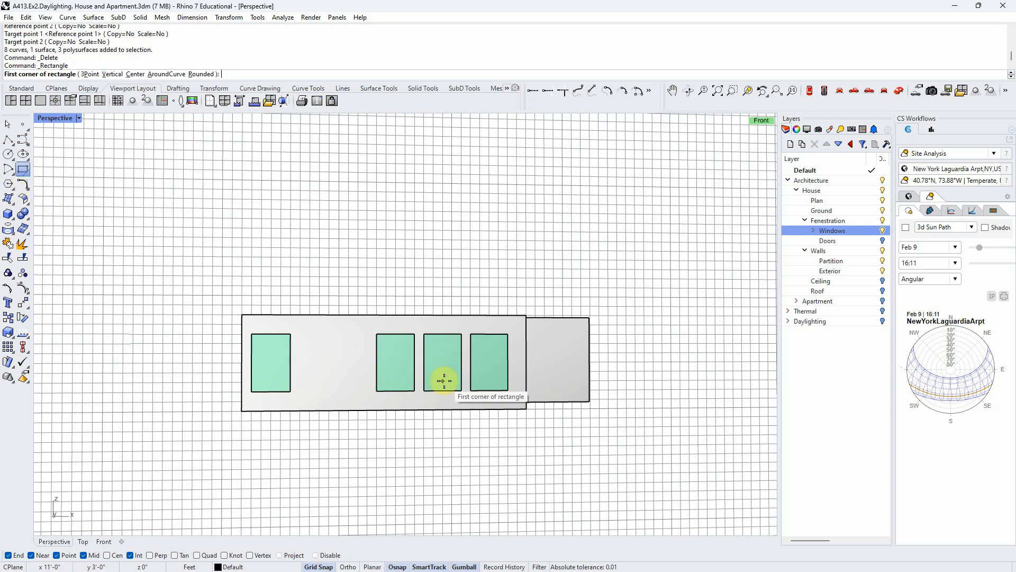
pyautogui.click(377, 333)
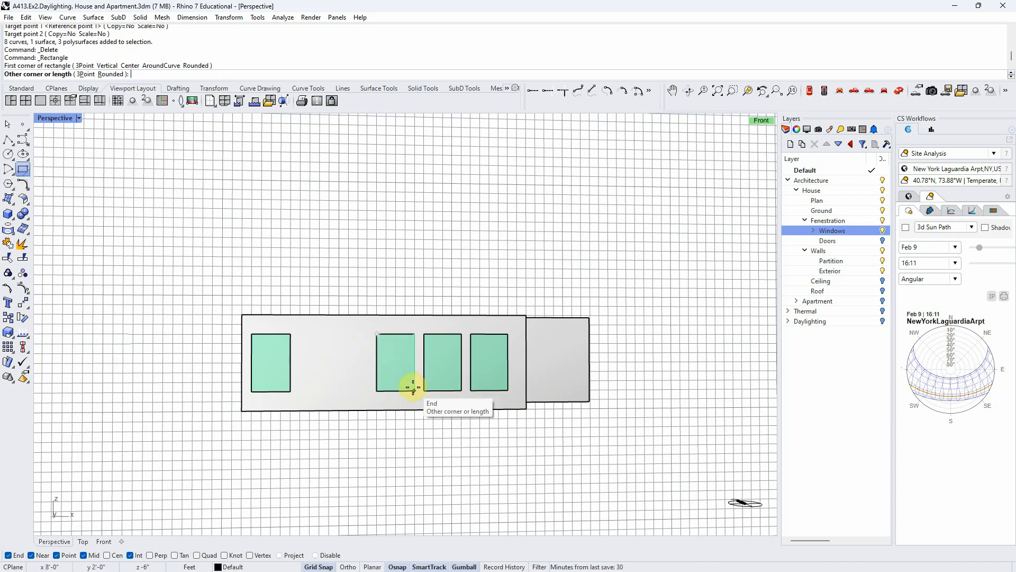
pyautogui.click(414, 390)
# - Create a planar surface from the new window rectangle on the front wall with PlanarSrf
pyautogui.moveTo(413, 395); pyautogui.dragTo(410, 427, button='right')
pyautogui.scroll(-4, 409, 427)
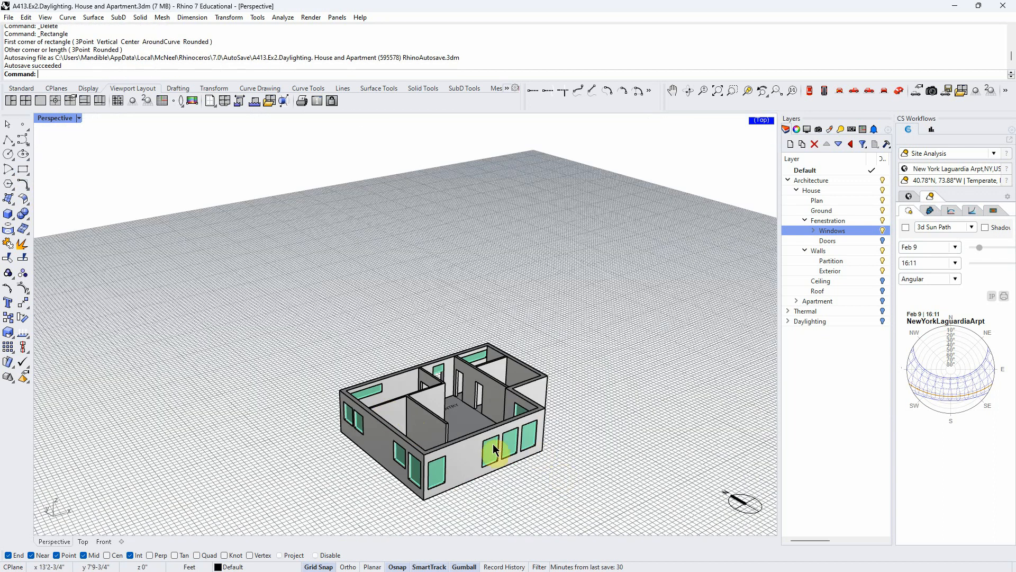
pyautogui.scroll(4, 540, 450)
pyautogui.click(507, 438)
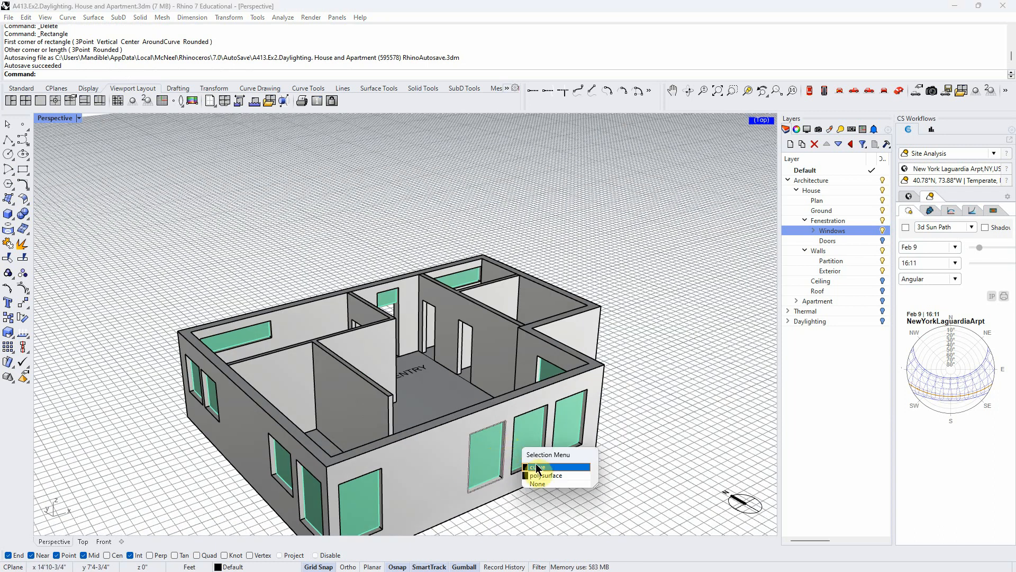
pyautogui.click(541, 469)
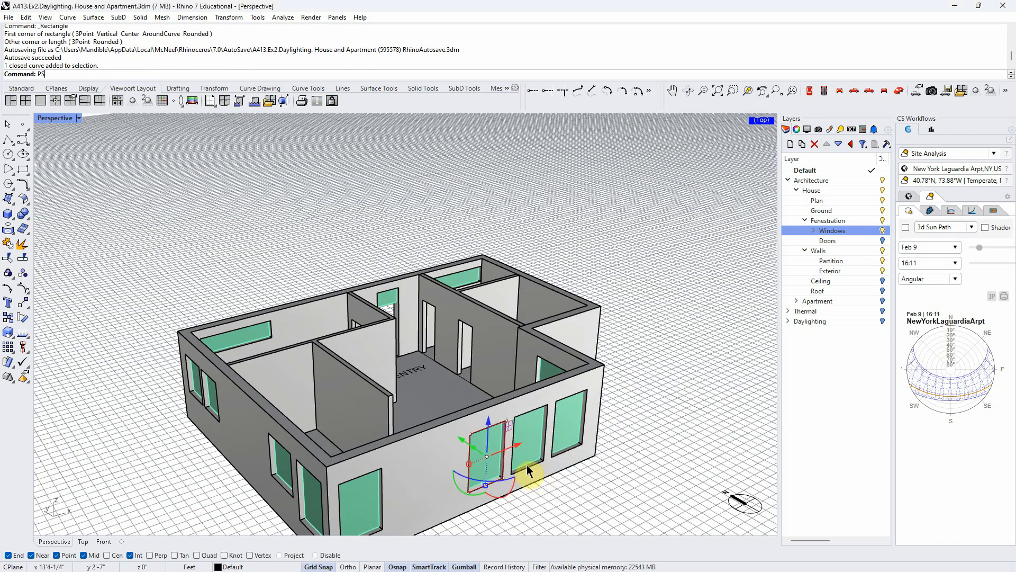
pyautogui.write('PS')
pyautogui.press('Return')
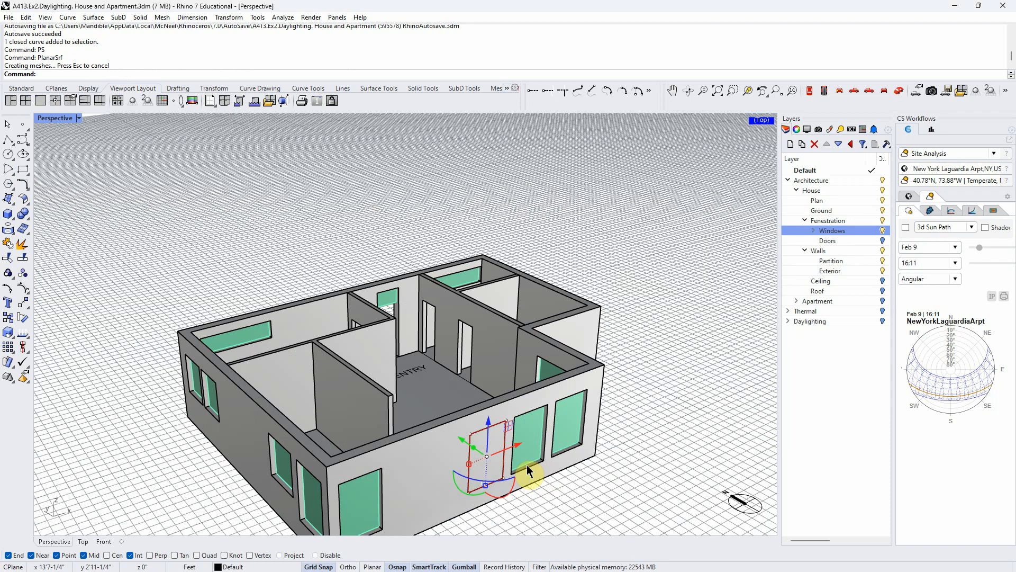
pyautogui.scroll(-5, 435, 381)
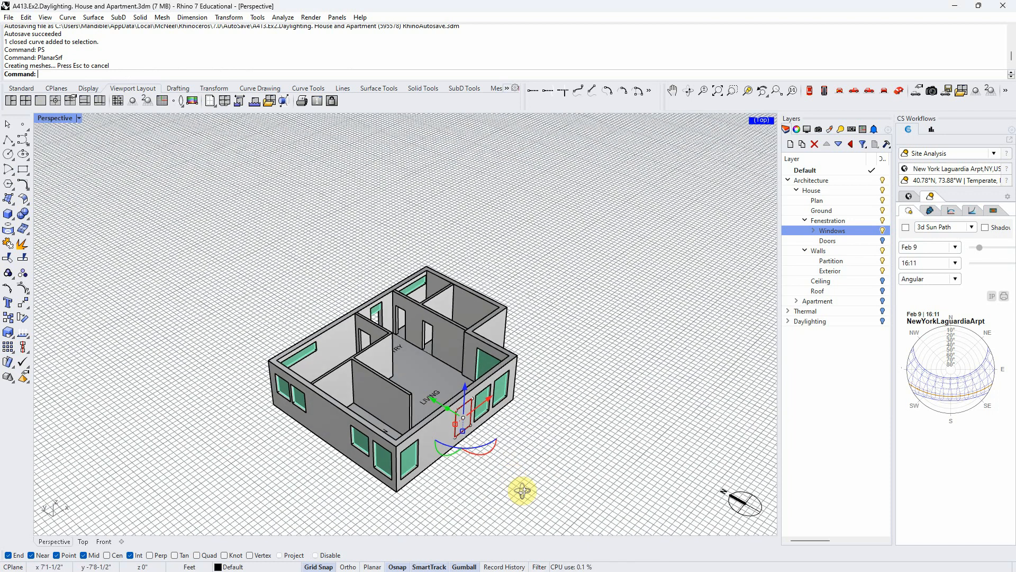
pyautogui.scroll(5, 450, 414)
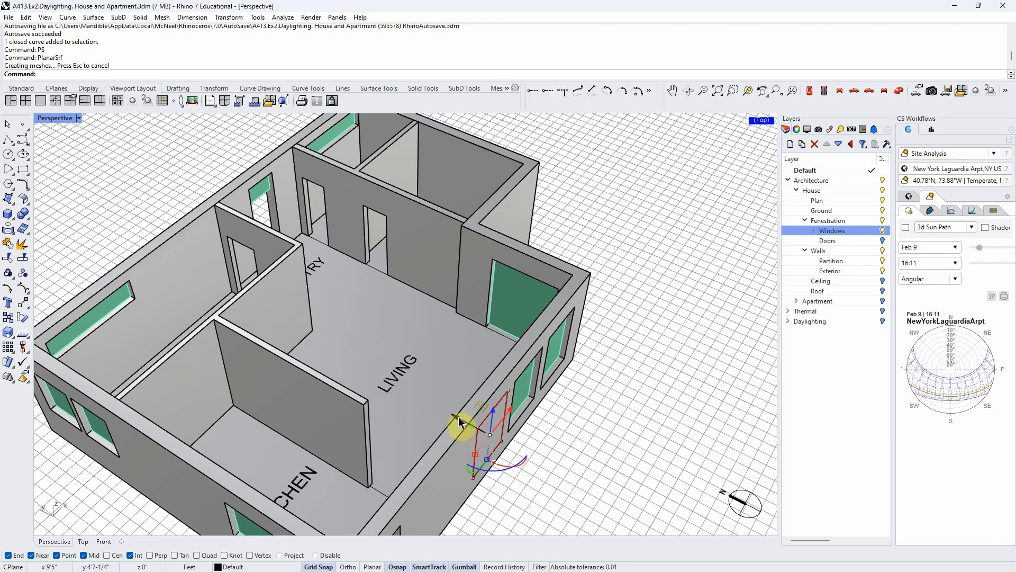
# - Move the window rectangle curve inward from the front wall's outer face into the wall's thickness
pyautogui.scroll(2, 459, 423)
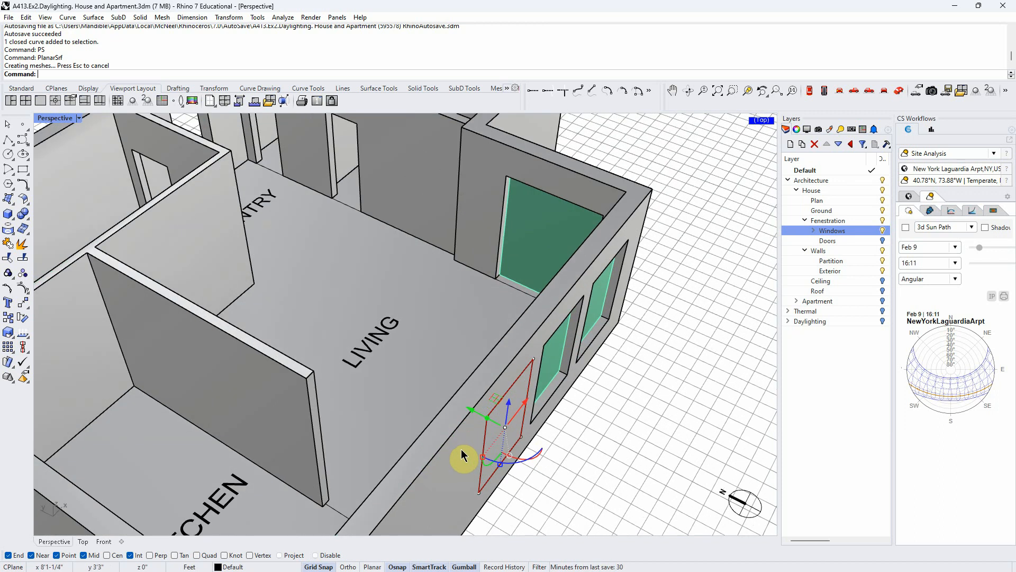
pyautogui.click(473, 412)
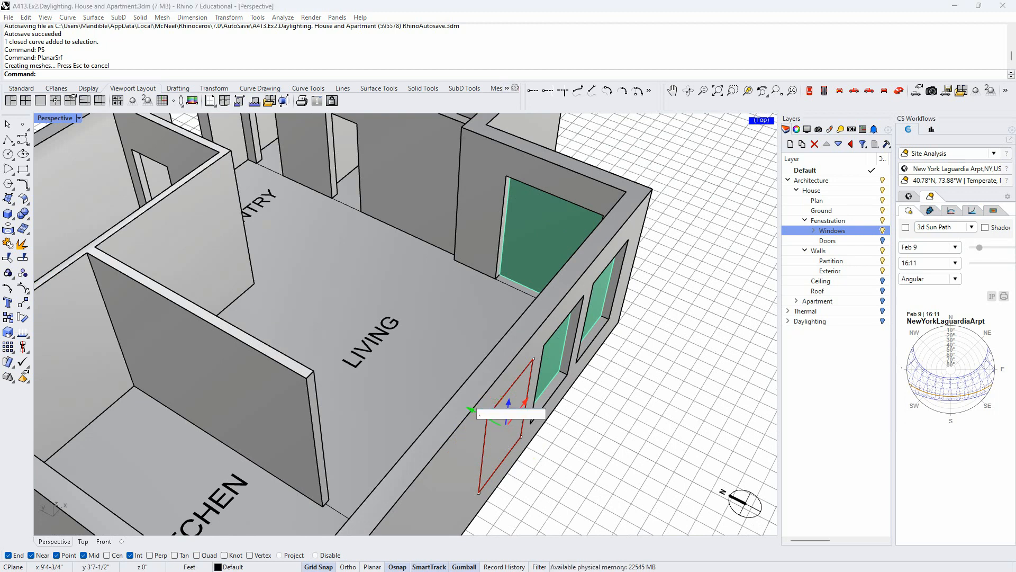
pyautogui.press('Return')
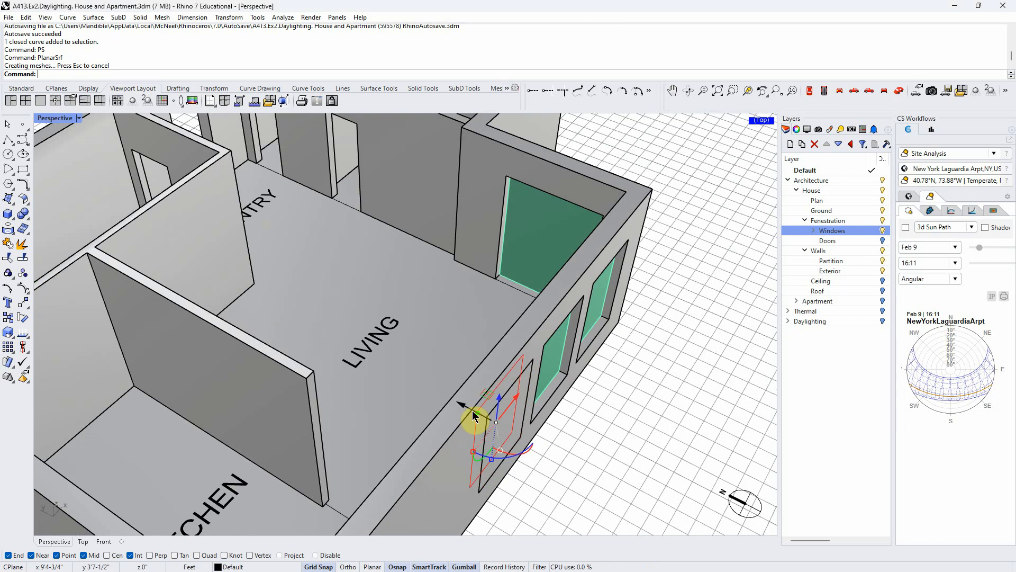
pyautogui.click(609, 468)
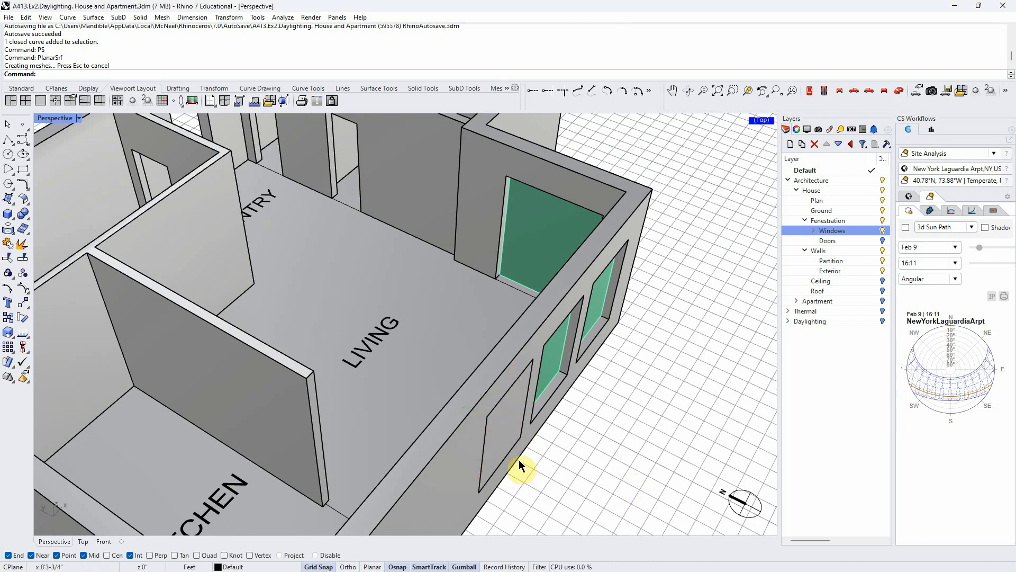
# - Delete the new planar surface covering the leftmost opening of the front wall's three windows
pyautogui.click(491, 436)
pyautogui.click(534, 454)
pyautogui.click(516, 440)
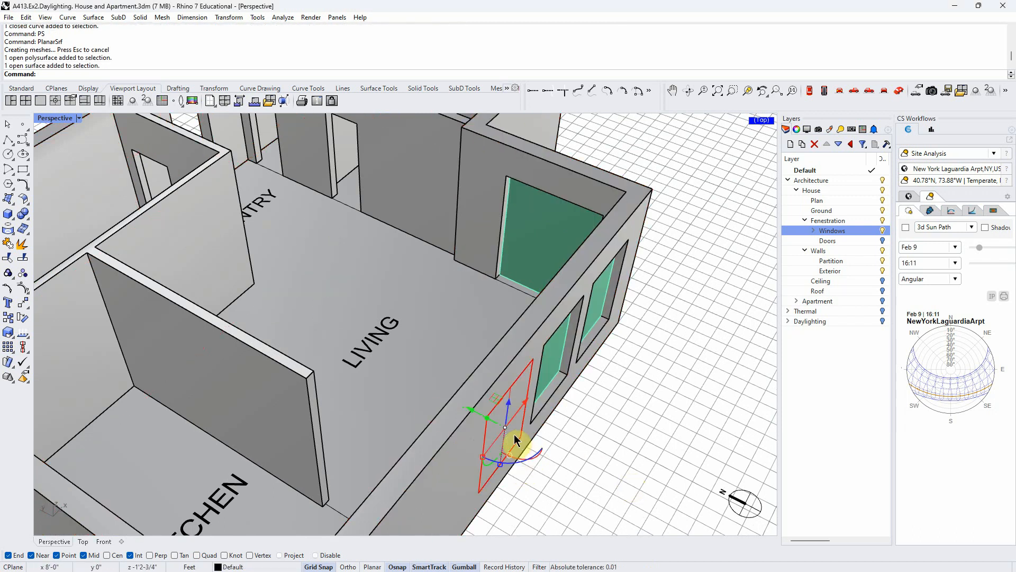
pyautogui.press('Delete')
# - Delete the window rectangle curve set into the leftmost of the front wall's three window openings
pyautogui.moveTo(604, 492); pyautogui.dragTo(471, 366, button='right')
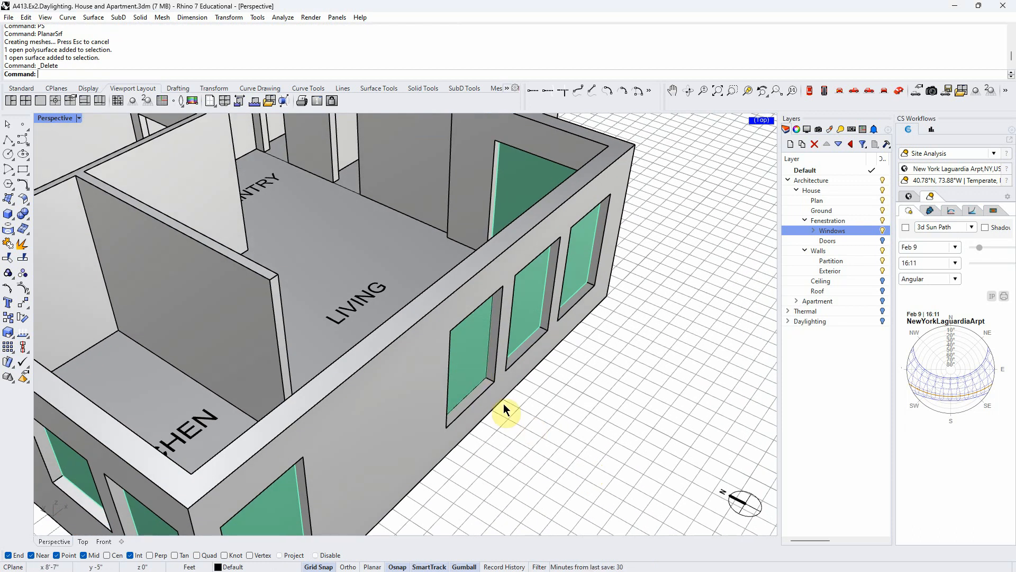
pyautogui.click(490, 330)
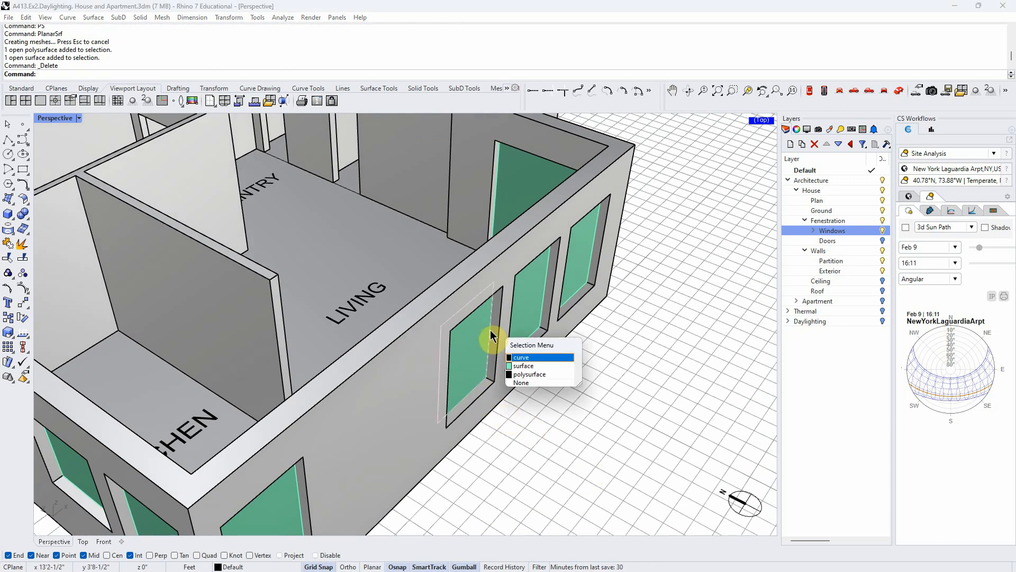
pyautogui.click(565, 458)
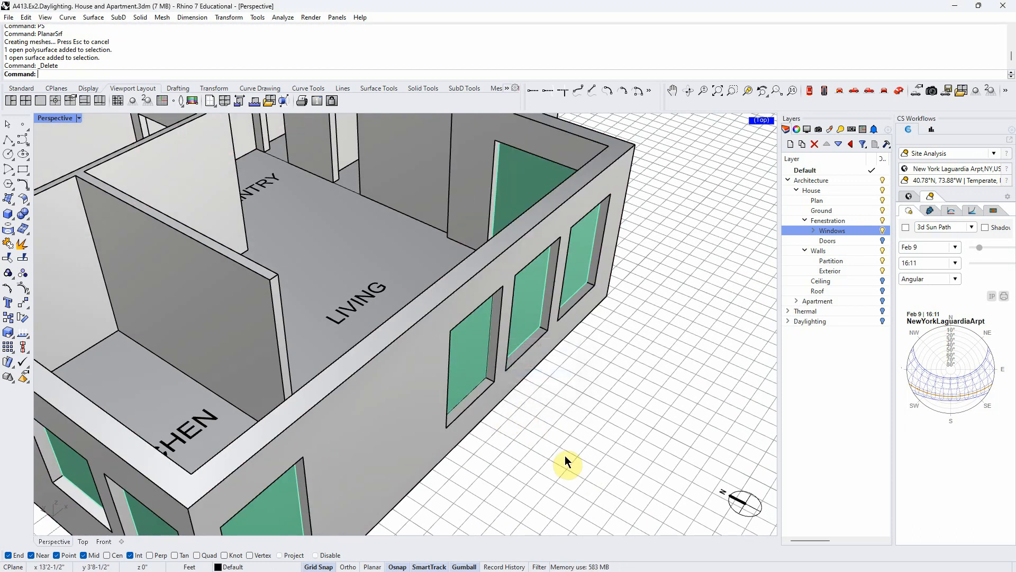
pyautogui.click(490, 314)
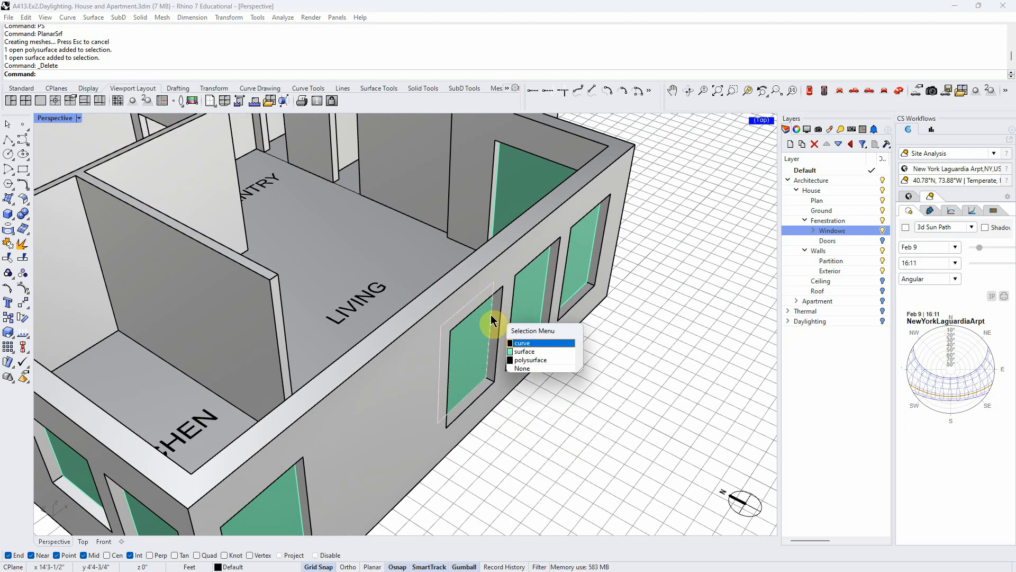
pyautogui.click(531, 344)
pyautogui.press('Delete')
# - Toggle the Windows and Walls layers off and back on to check which house elements each contains
pyautogui.scroll(-8, 516, 355)
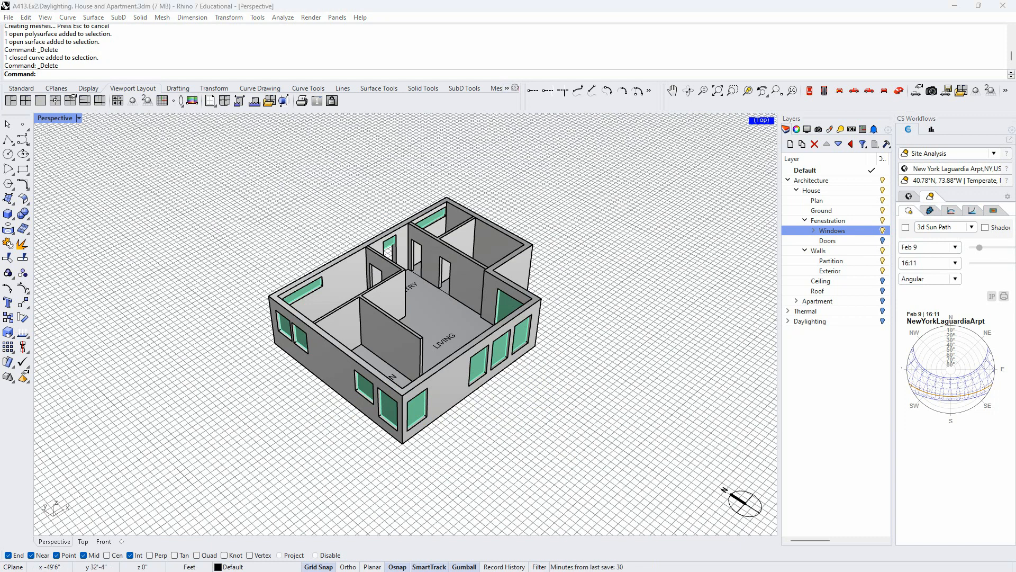
pyautogui.click(883, 231)
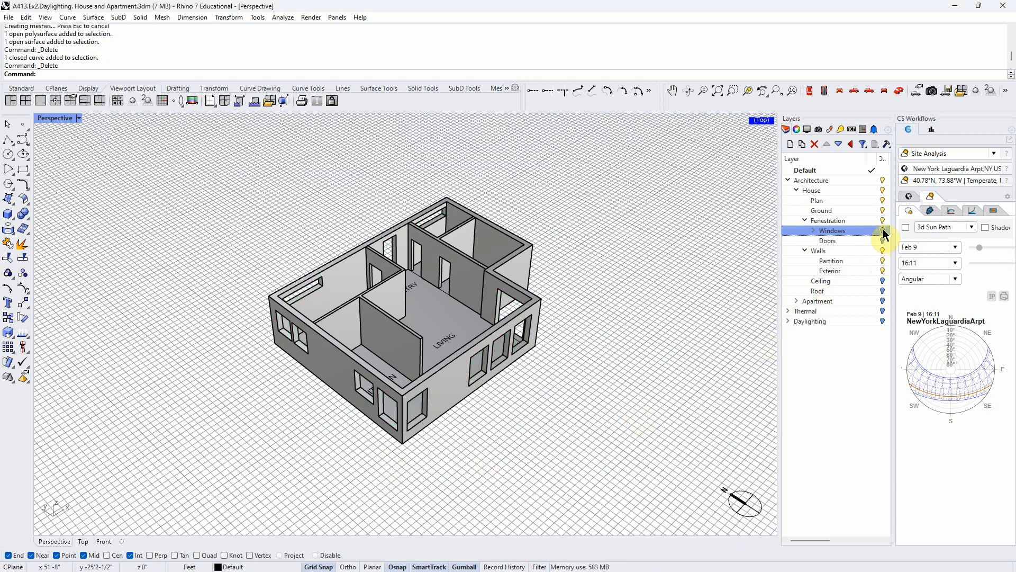
pyautogui.click(883, 231)
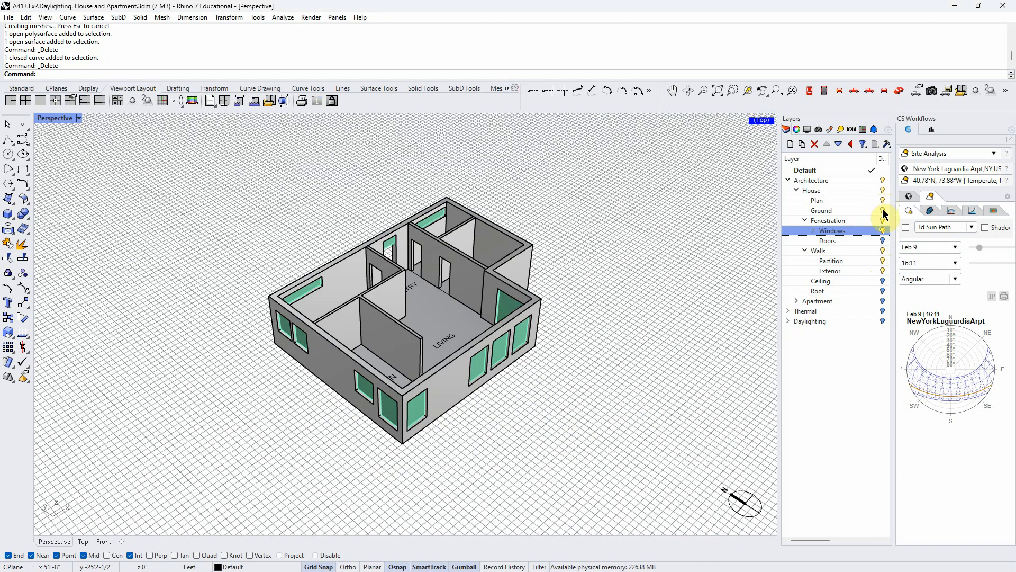
pyautogui.click(883, 251)
pyautogui.click(883, 252)
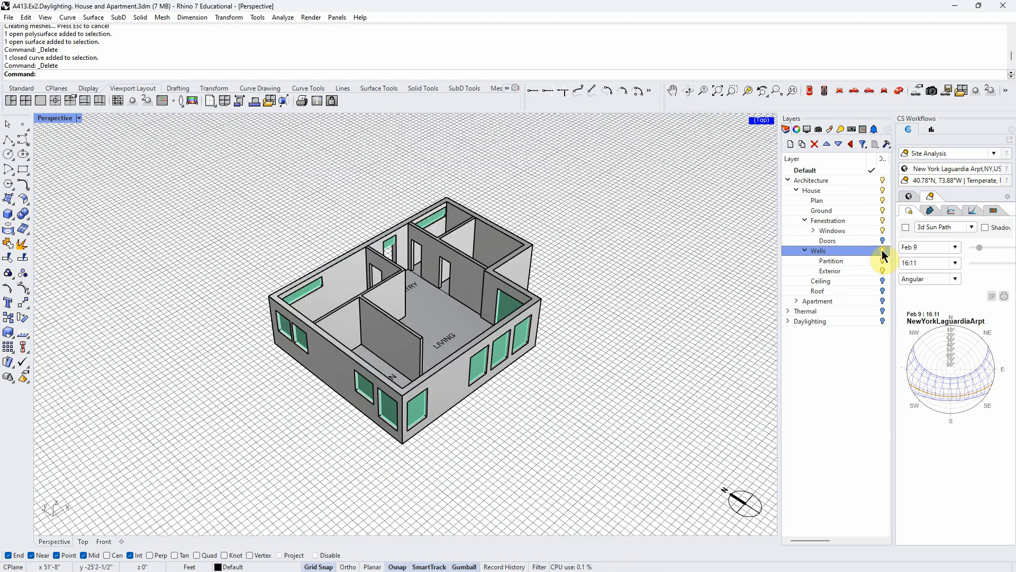
pyautogui.moveTo(554, 365); pyautogui.dragTo(551, 358, button='right')
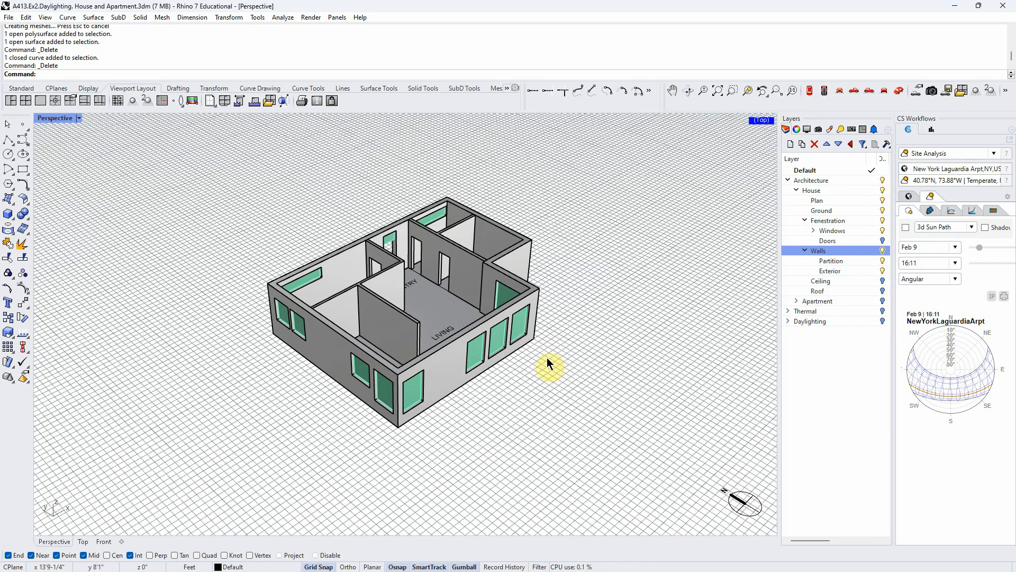
pyautogui.scroll(5, 448, 338)
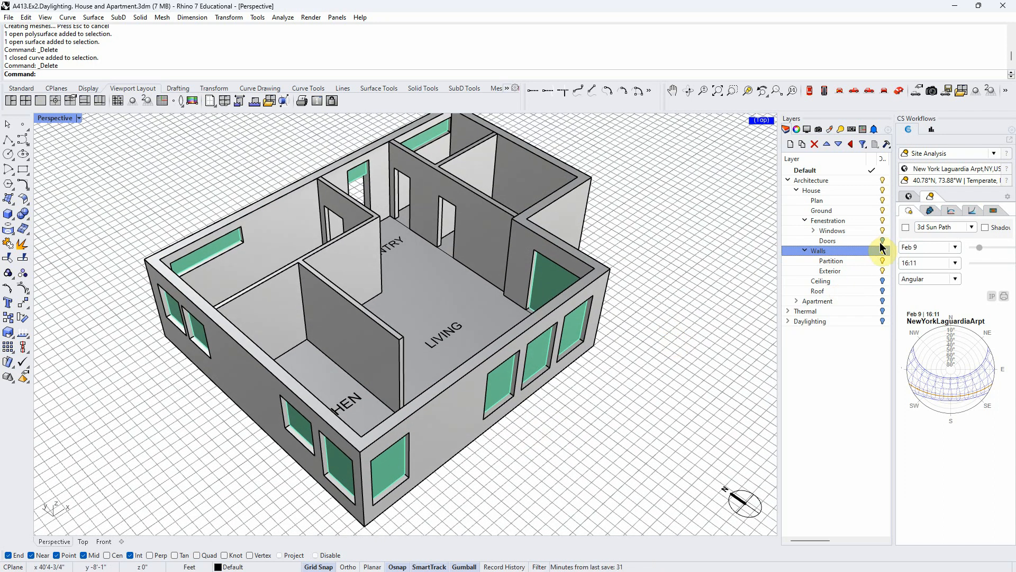
# - Turn on the Doors layer and look over the doors in the house's partition walls
pyautogui.click(882, 240)
pyautogui.moveTo(450, 247); pyautogui.dragTo(433, 285, button='right')
pyautogui.moveTo(417, 319); pyautogui.dragTo(399, 336, button='right')
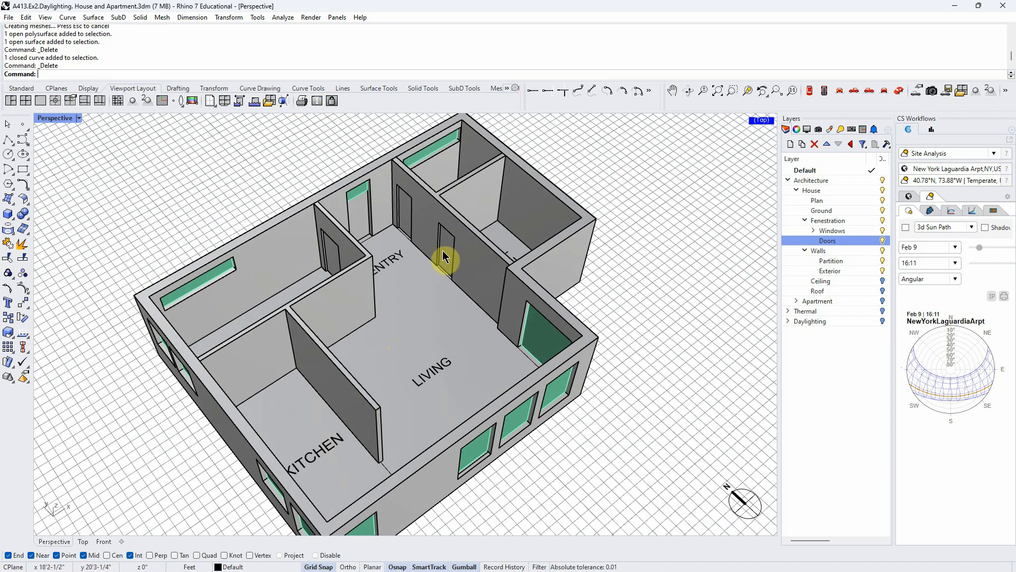
pyautogui.scroll(-3, 419, 296)
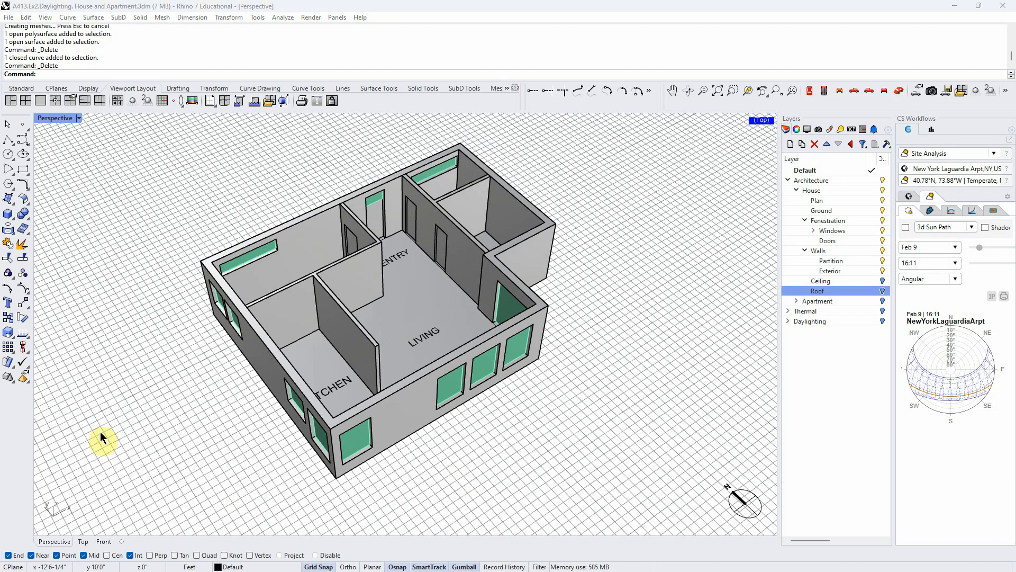
# - Turn on the Ceiling layer and look over the house from above
pyautogui.moveTo(612, 423); pyautogui.dragTo(614, 422, button='right')
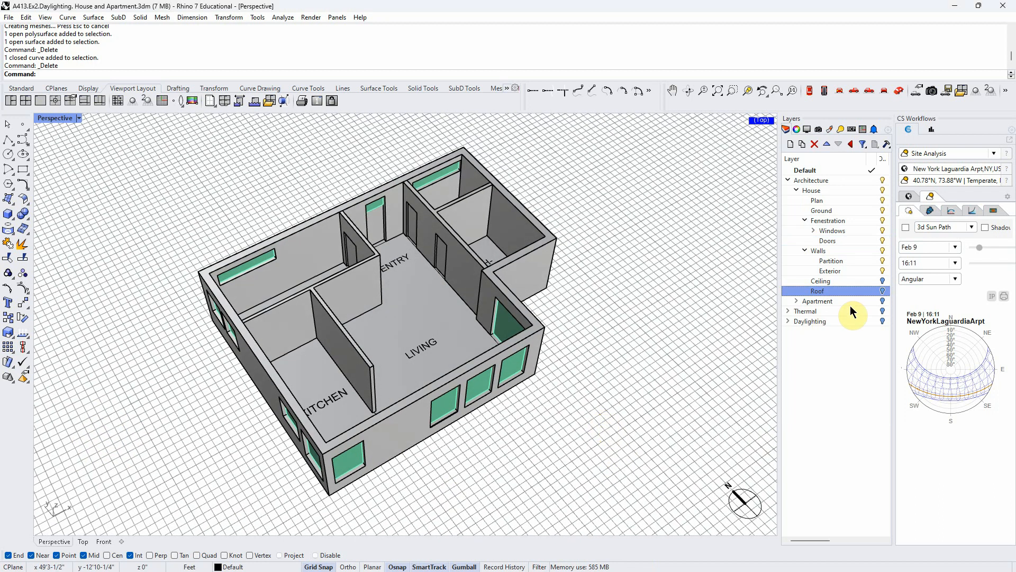
pyautogui.click(883, 284)
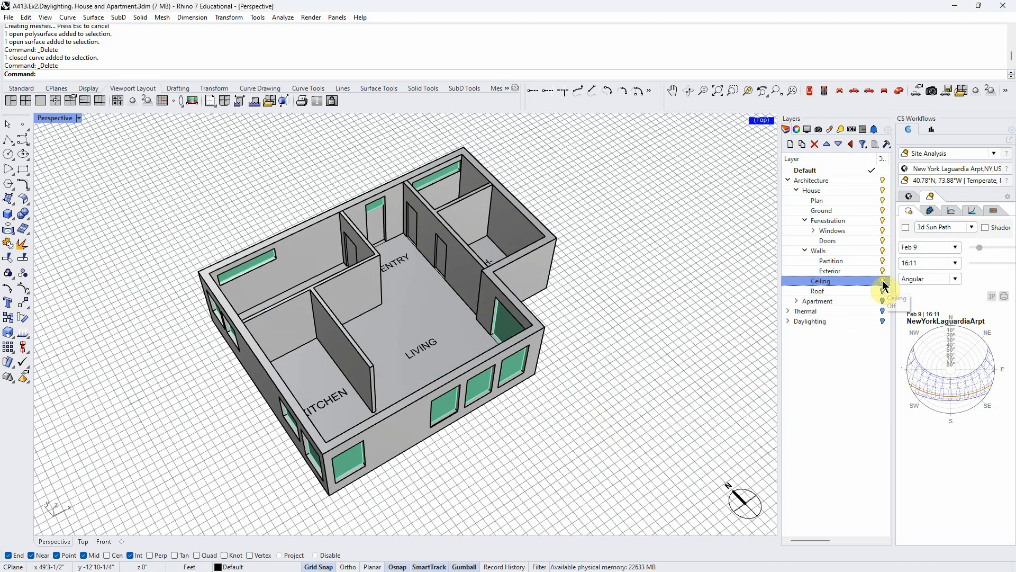
pyautogui.moveTo(635, 413); pyautogui.dragTo(602, 422, button='right')
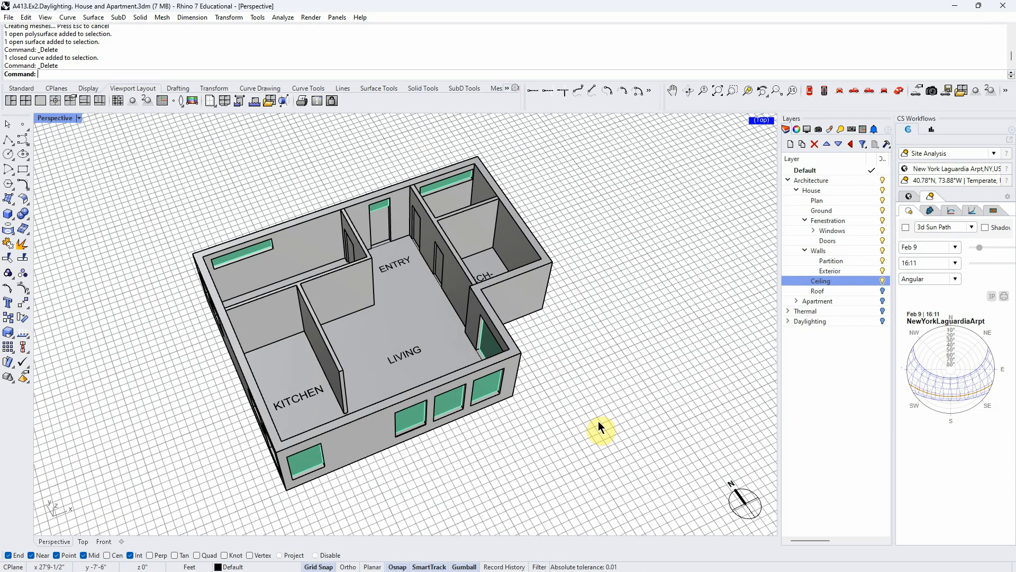
pyautogui.moveTo(596, 417); pyautogui.dragTo(598, 412, button='right')
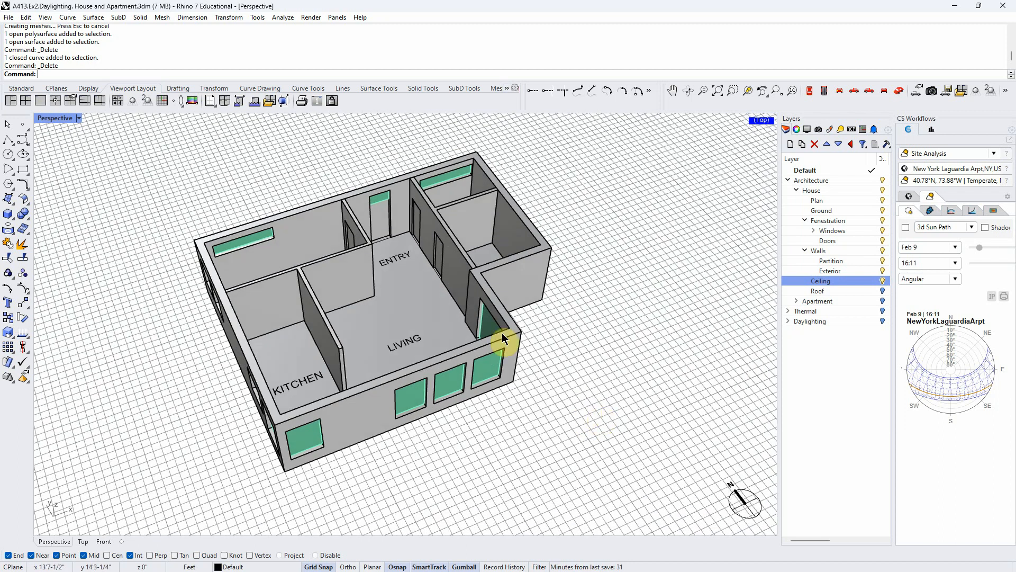
pyautogui.moveTo(403, 347); pyautogui.dragTo(483, 448, button='right')
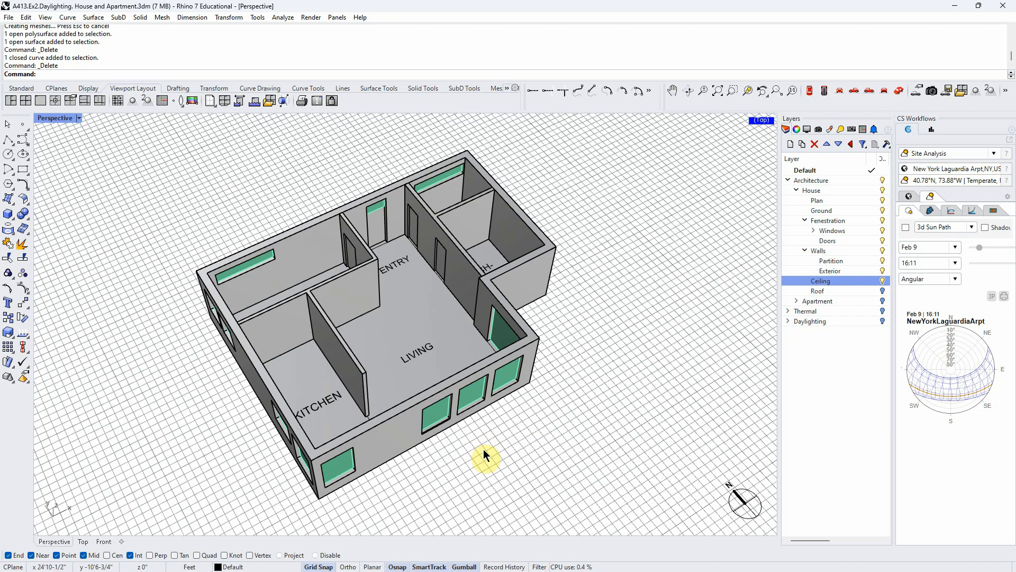
pyautogui.moveTo(688, 367); pyautogui.dragTo(649, 386, button='right')
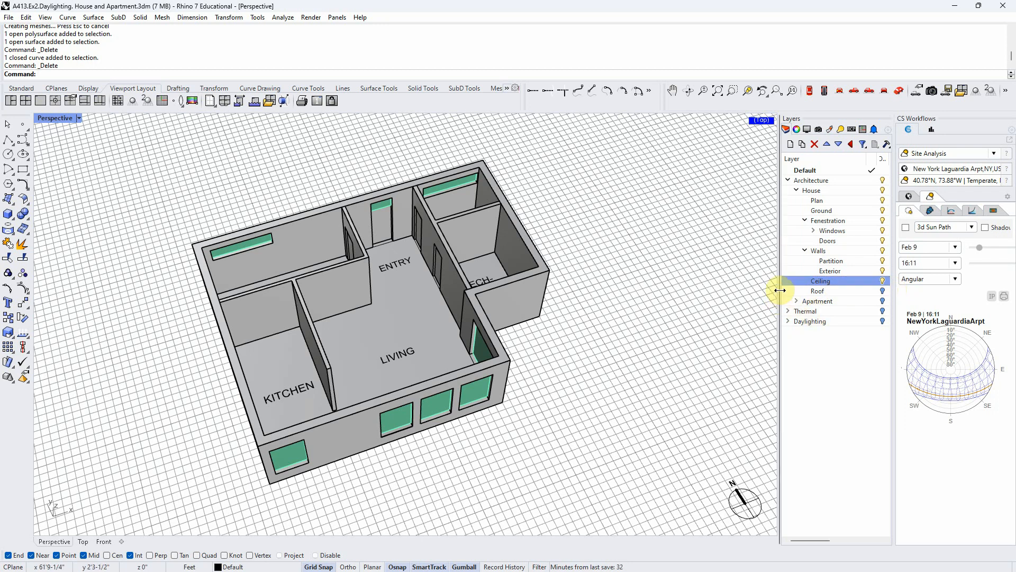
# - Widen the layer list to show layer colours, and raise the Ceiling layer colour's alpha to 171
pyautogui.moveTo(780, 290); pyautogui.dragTo(690, 296)
pyautogui.click(819, 281)
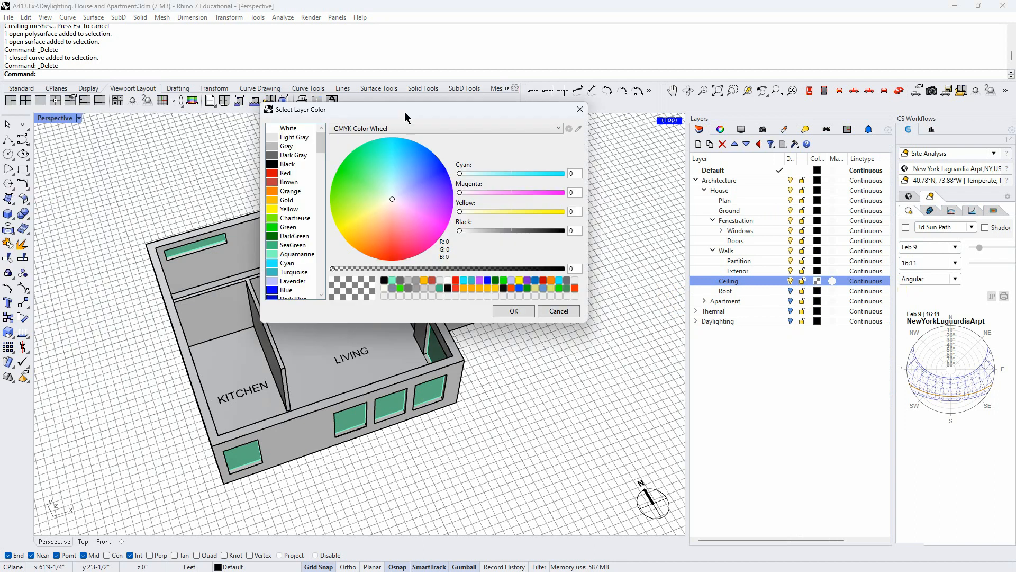
pyautogui.moveTo(628, 318); pyautogui.dragTo(702, 316)
pyautogui.click(811, 358)
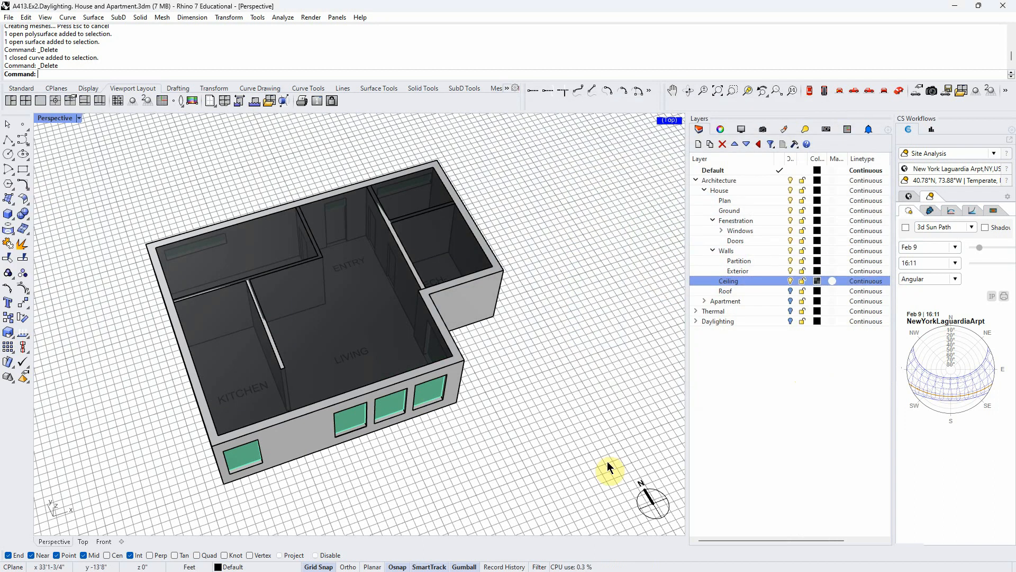
# - Set the Ceiling layer colour's alpha to 0 so the ceiling is fully transparent
pyautogui.click(818, 282)
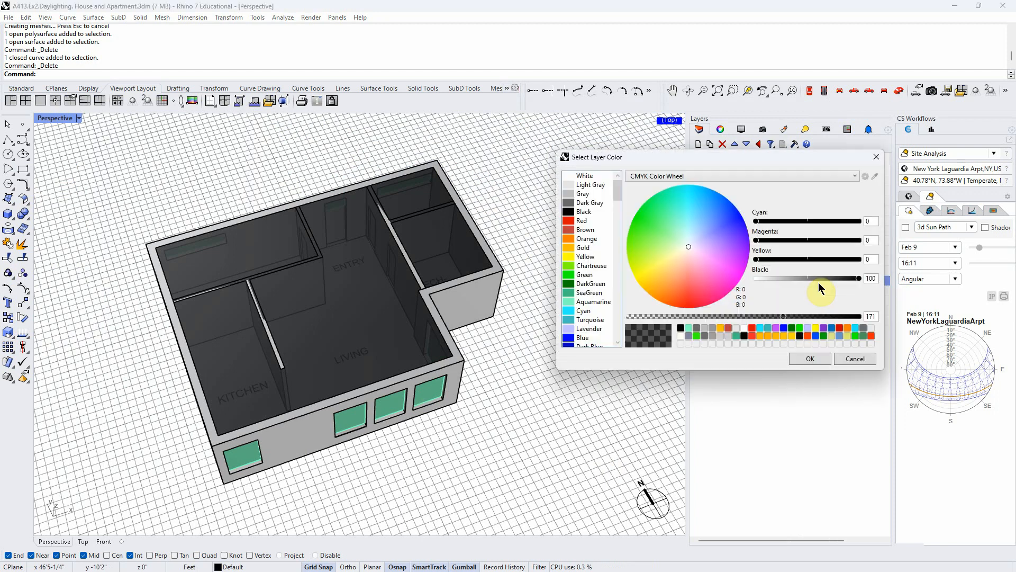
pyautogui.moveTo(786, 316); pyautogui.dragTo(634, 331)
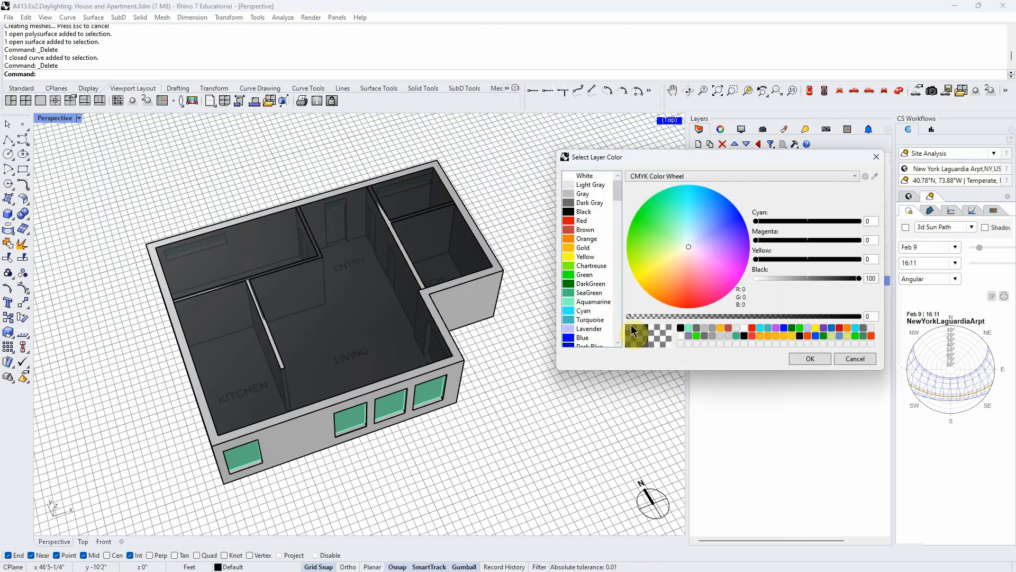
pyautogui.click(812, 359)
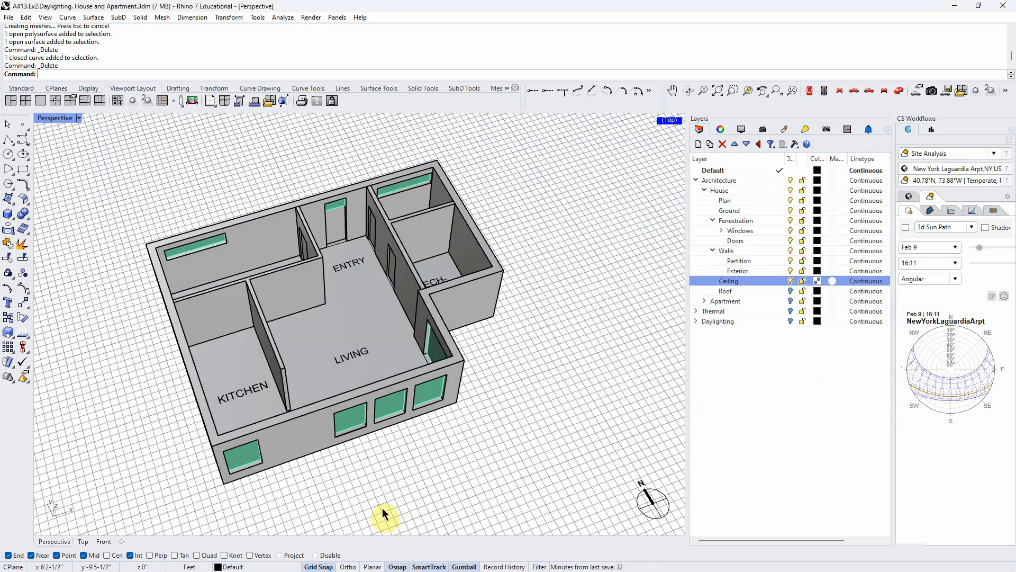
pyautogui.moveTo(383, 508); pyautogui.dragTo(132, 172, button='right')
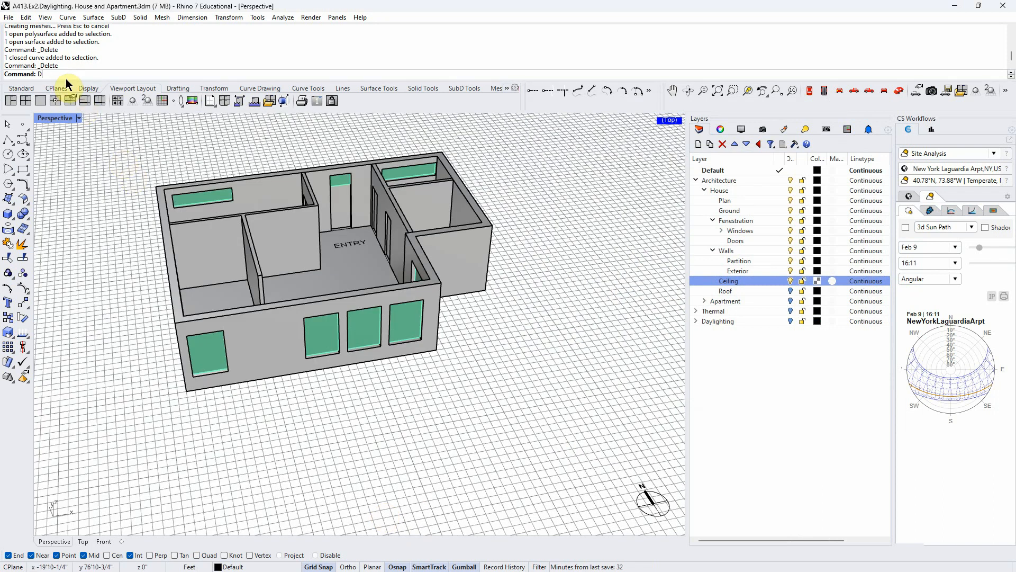
pyautogui.write('isp')
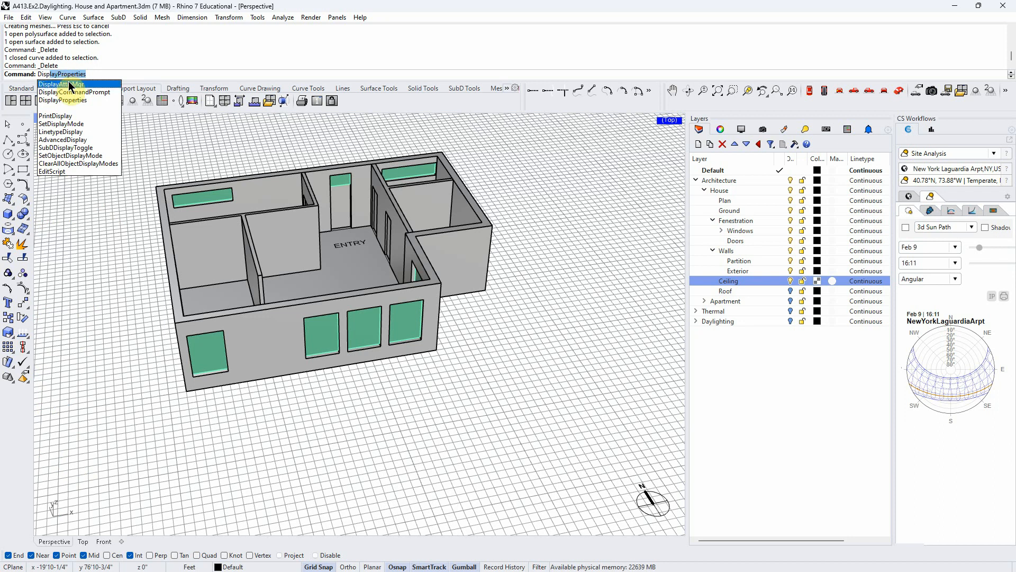
pyautogui.press('BackSpace')
pyautogui.press('BackSpace')
pyautogui.press('BackSpace')
pyautogui.press('BackSpace')
pyautogui.press('BackSpace')
# - Set the object display mode of the house's exterior walls to Wireframe with SetObjectDisplayMode
pyautogui.write('Set')
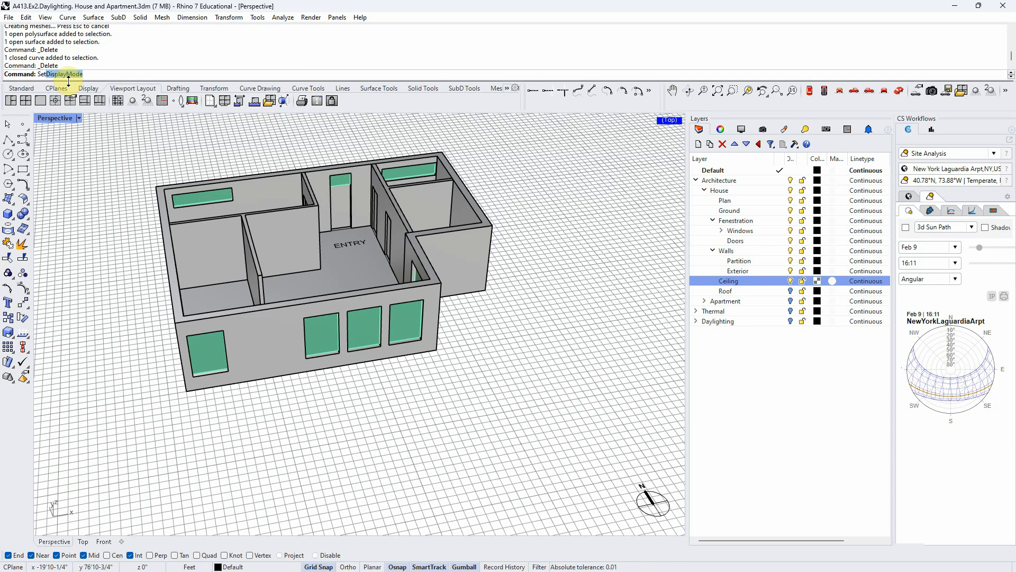
pyautogui.write('O')
pyautogui.press('Return')
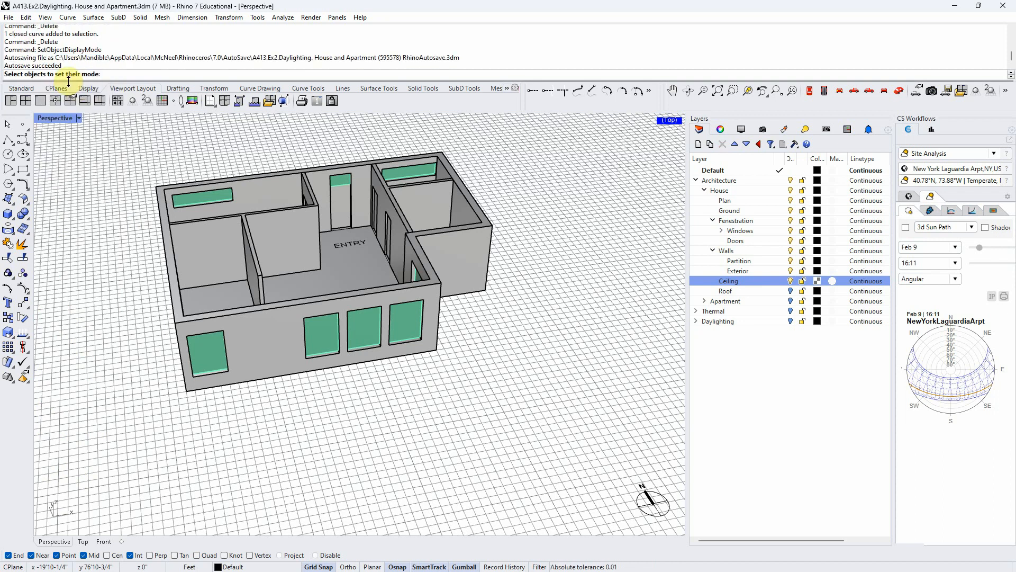
pyautogui.click(251, 358)
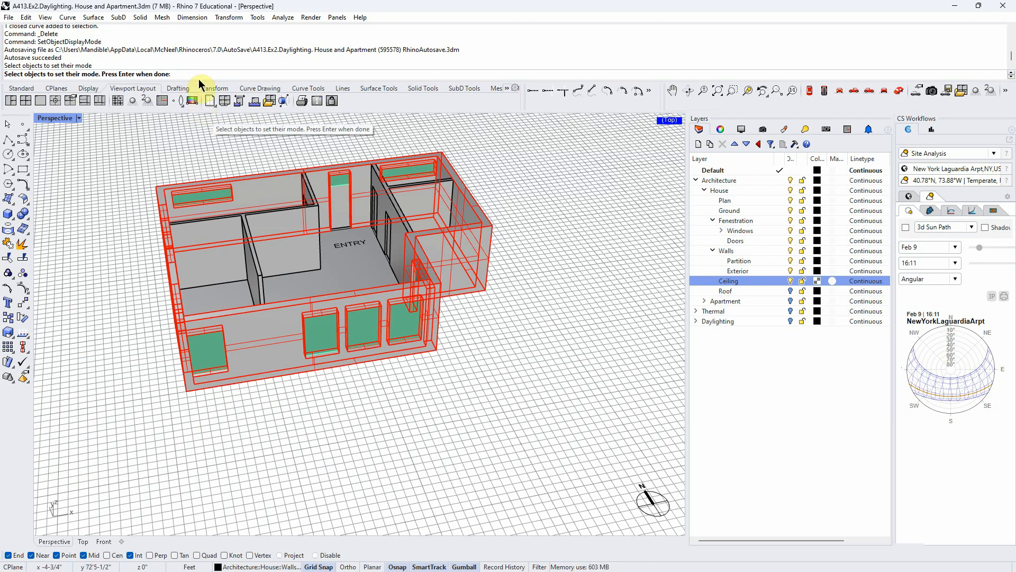
pyautogui.press('Return')
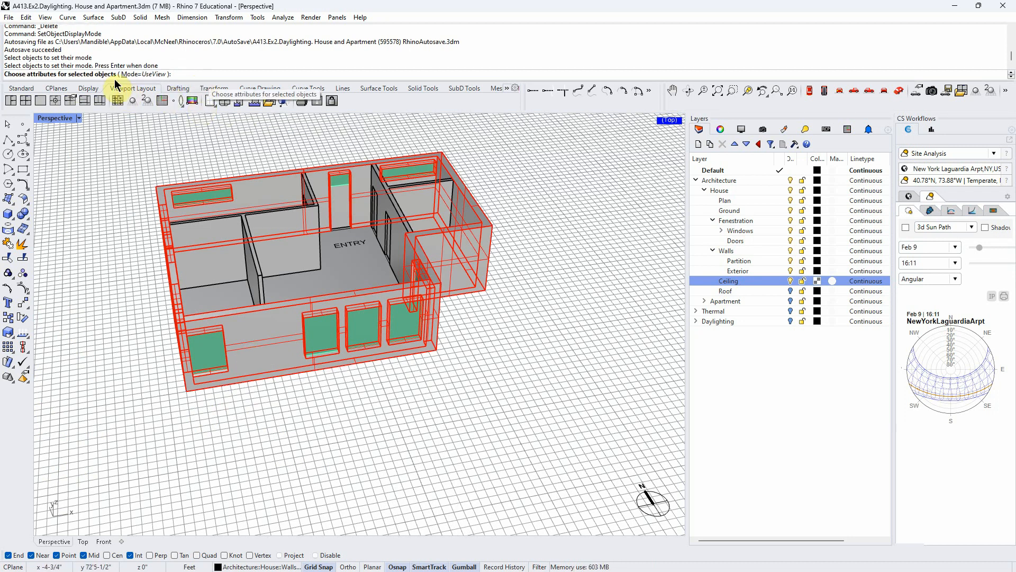
pyautogui.click(162, 76)
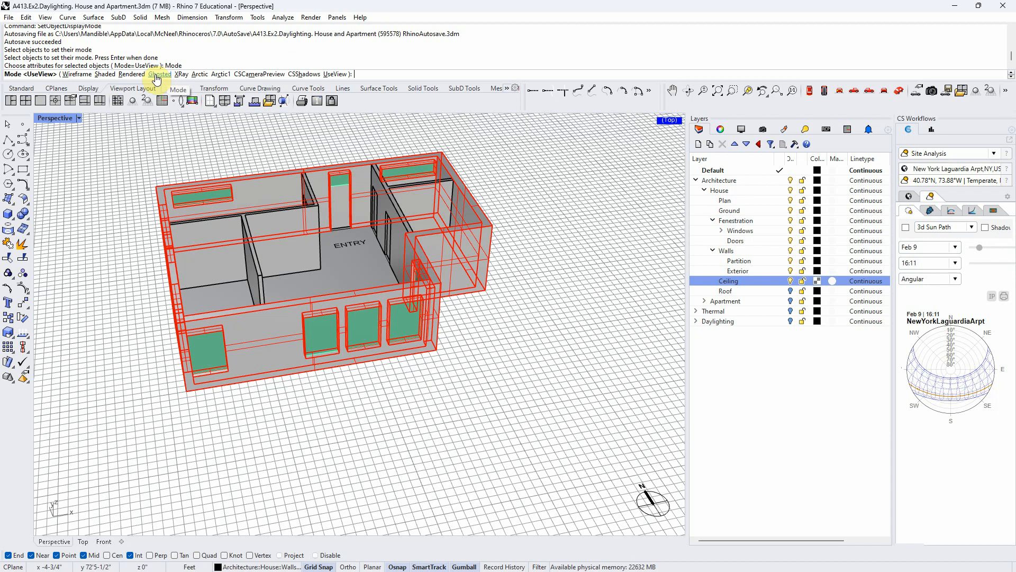
pyautogui.click(84, 75)
# - Look over the house's interior rooms and windows through the wireframe exterior walls, and widen the Site Analysis panel
pyautogui.moveTo(391, 364); pyautogui.dragTo(422, 395, button='right')
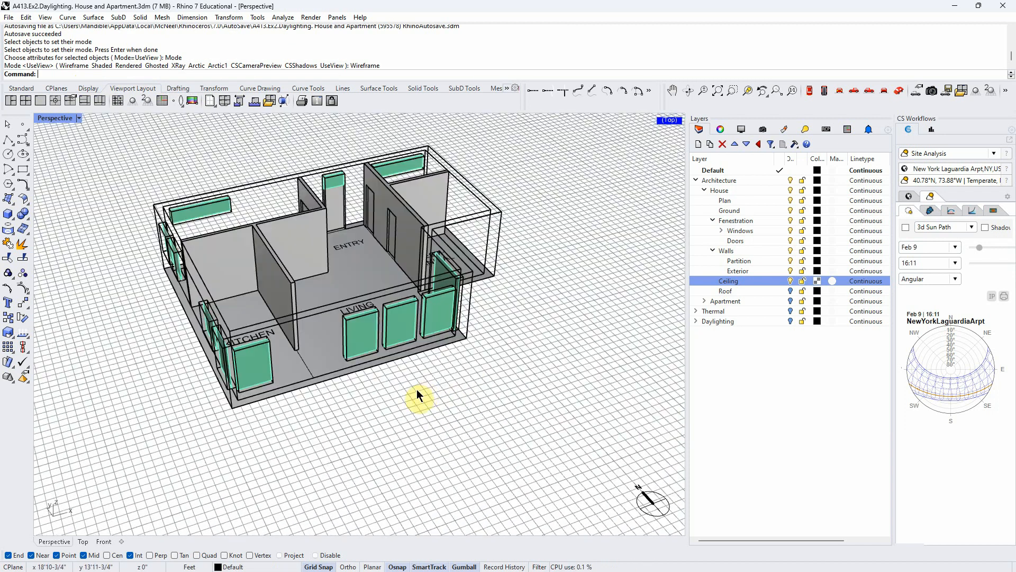
pyautogui.moveTo(411, 249); pyautogui.dragTo(413, 284, button='right')
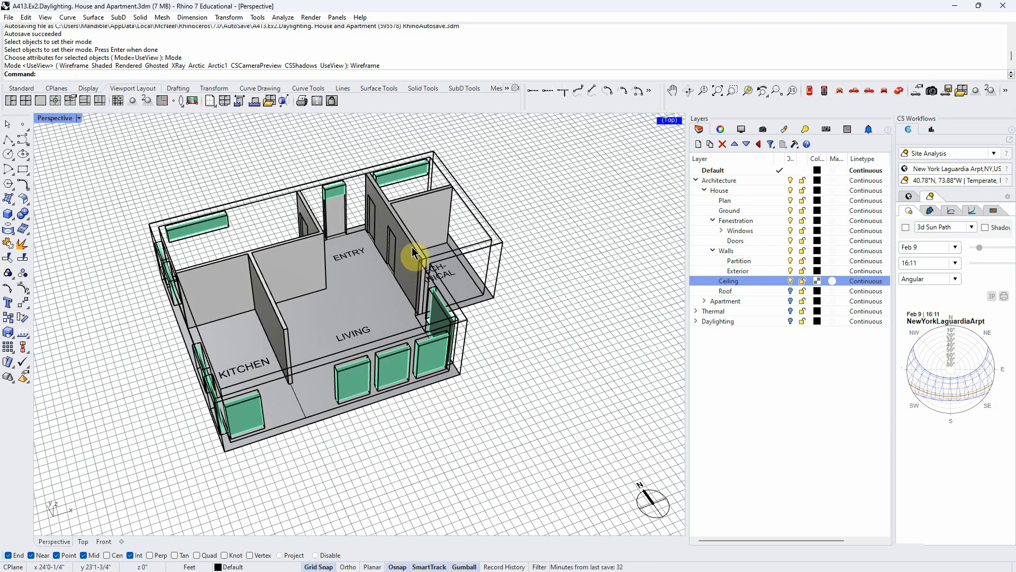
pyautogui.moveTo(411, 335); pyautogui.dragTo(437, 452, button='right')
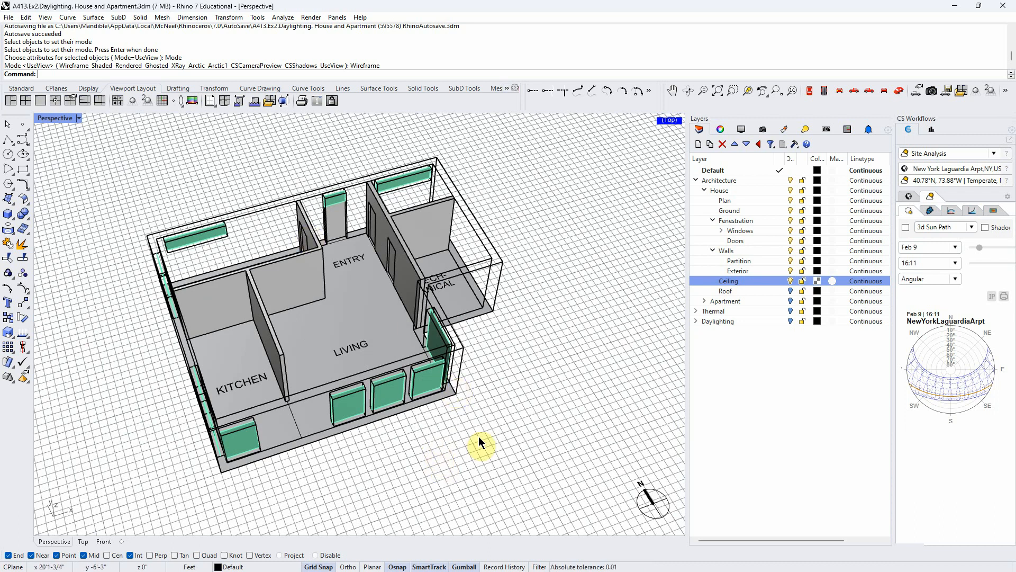
pyautogui.moveTo(484, 440)
pyautogui.mouseDown(button='right')
pyautogui.moveTo(490, 444)
pyautogui.moveTo(420, 453)
pyautogui.moveTo(490, 436)
pyautogui.mouseUp(button='right')
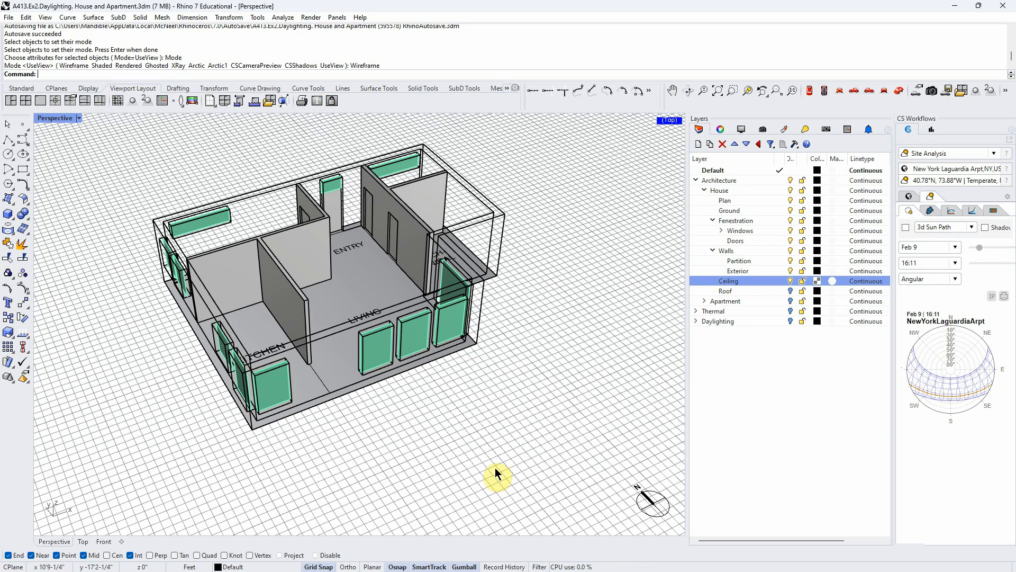
pyautogui.moveTo(422, 428)
pyautogui.mouseDown(button='right')
pyautogui.moveTo(412, 433)
pyautogui.moveTo(424, 445)
pyautogui.mouseUp(button='right')
pyautogui.moveTo(899, 369); pyautogui.dragTo(805, 356)
pyautogui.moveTo(601, 351); pyautogui.dragTo(693, 356)
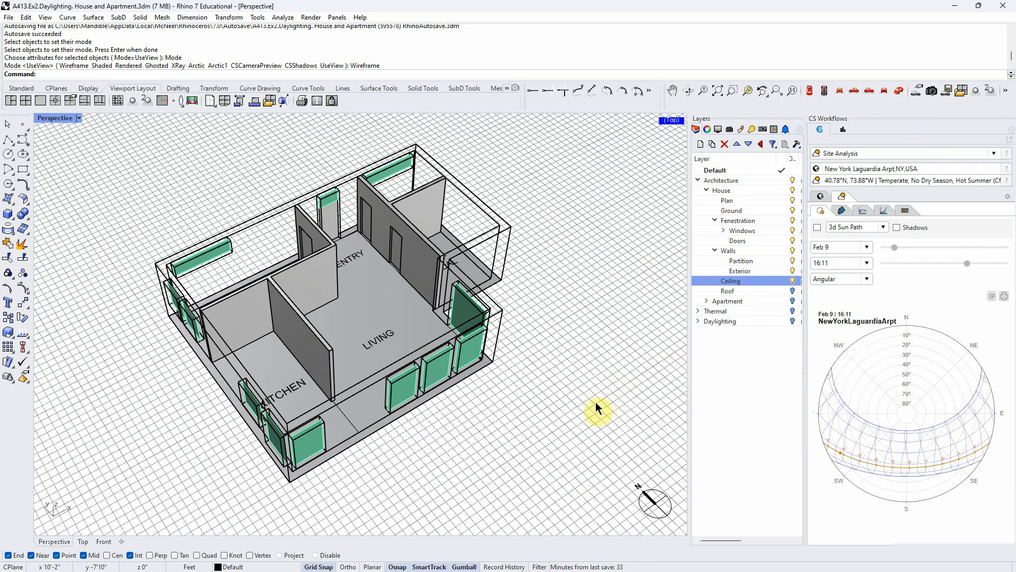
# - Undo the exterior walls' display mode change
pyautogui.hotkey('ctrl', 'z')
pyautogui.moveTo(463, 475)
pyautogui.mouseDown(button='right')
pyautogui.moveTo(437, 460)
pyautogui.moveTo(504, 399)
pyautogui.moveTo(529, 395)
pyautogui.moveTo(426, 348)
pyautogui.moveTo(407, 349)
pyautogui.mouseUp(button='right')
# - Turn on the Roof layer, look over the roofed house from several sides, and turn the layer off again
pyautogui.click(792, 291)
pyautogui.moveTo(333, 245)
pyautogui.mouseDown(button='right')
pyautogui.moveTo(297, 308)
pyautogui.moveTo(336, 252)
pyautogui.mouseUp(button='right')
pyautogui.moveTo(416, 257); pyautogui.dragTo(390, 216, button='right')
pyautogui.moveTo(542, 292); pyautogui.dragTo(397, 408, button='right')
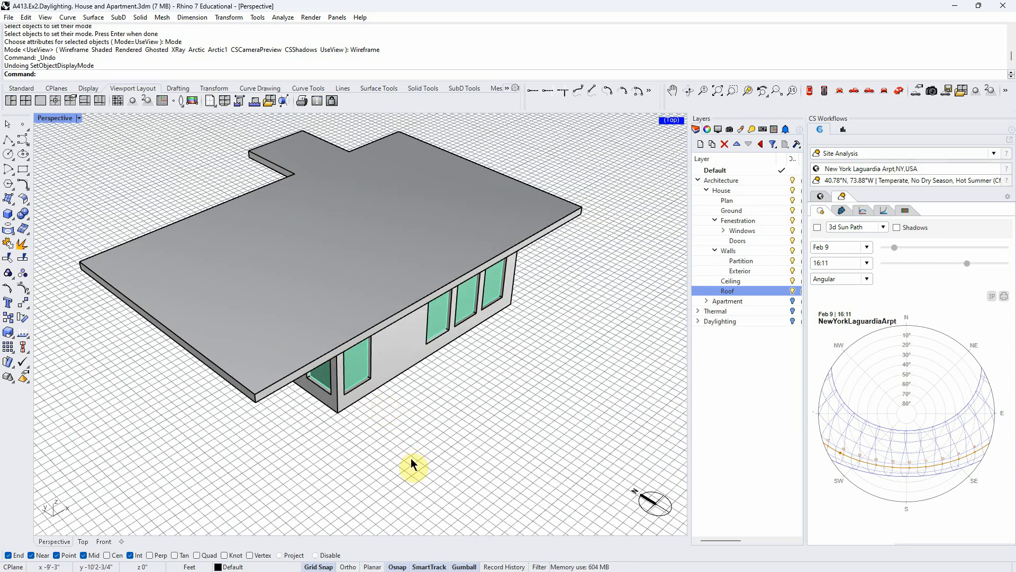
pyautogui.moveTo(411, 459); pyautogui.dragTo(401, 459, button='right')
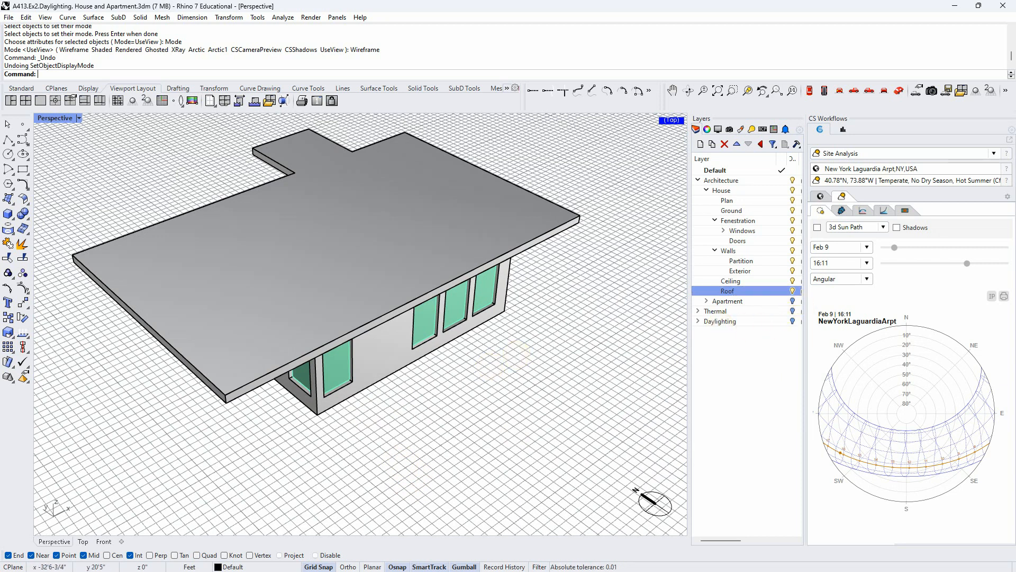
pyautogui.moveTo(367, 440); pyautogui.dragTo(388, 368, button='right')
pyautogui.moveTo(549, 368); pyautogui.dragTo(539, 395, button='right')
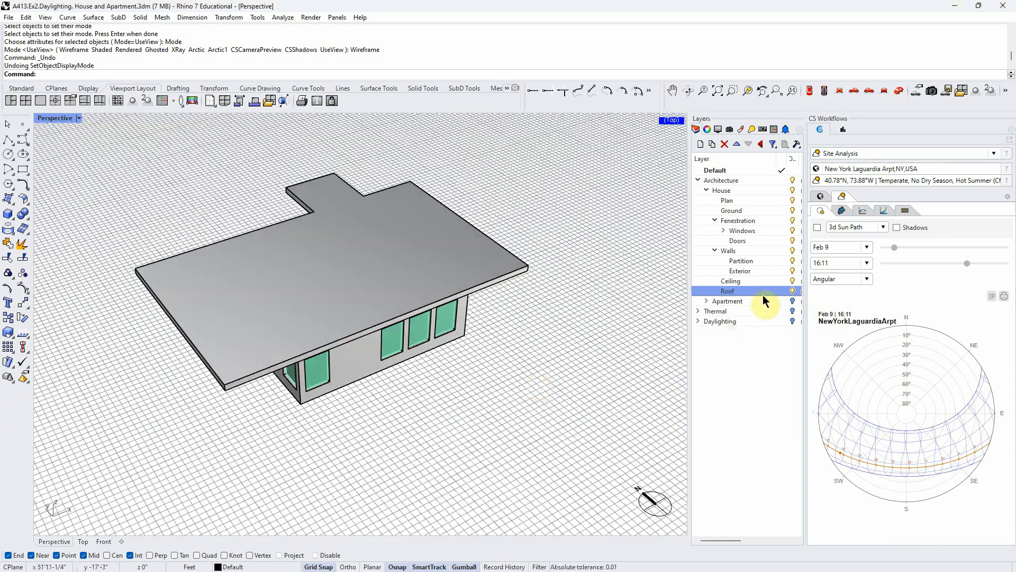
pyautogui.click(793, 290)
pyautogui.moveTo(530, 339); pyautogui.dragTo(445, 435, button='right')
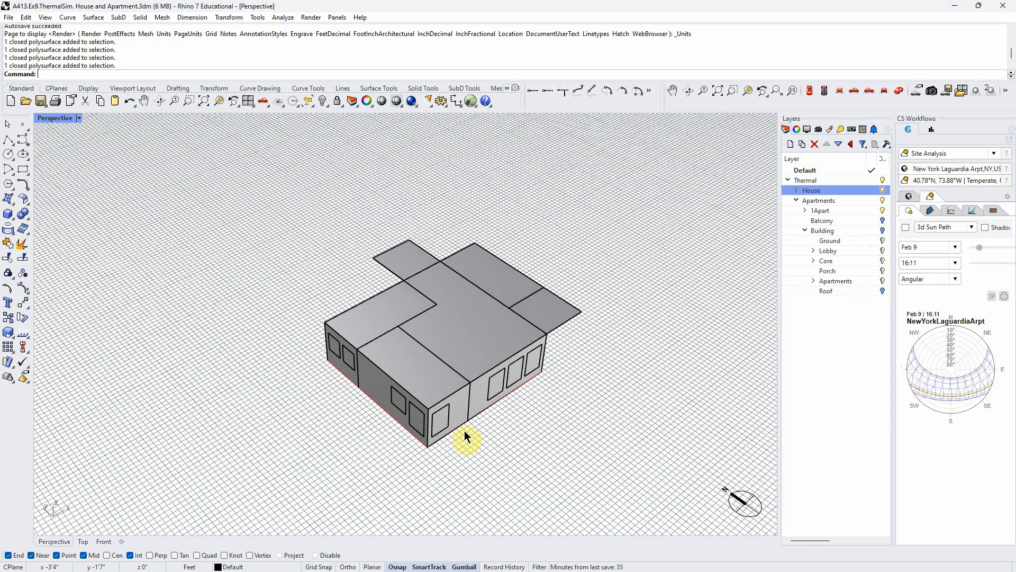
# - In the ThermalSim house and apartment file, turn on the Building layer to show the whole apartment building around the single apartment
pyautogui.moveTo(465, 430); pyautogui.dragTo(532, 420, button='right')
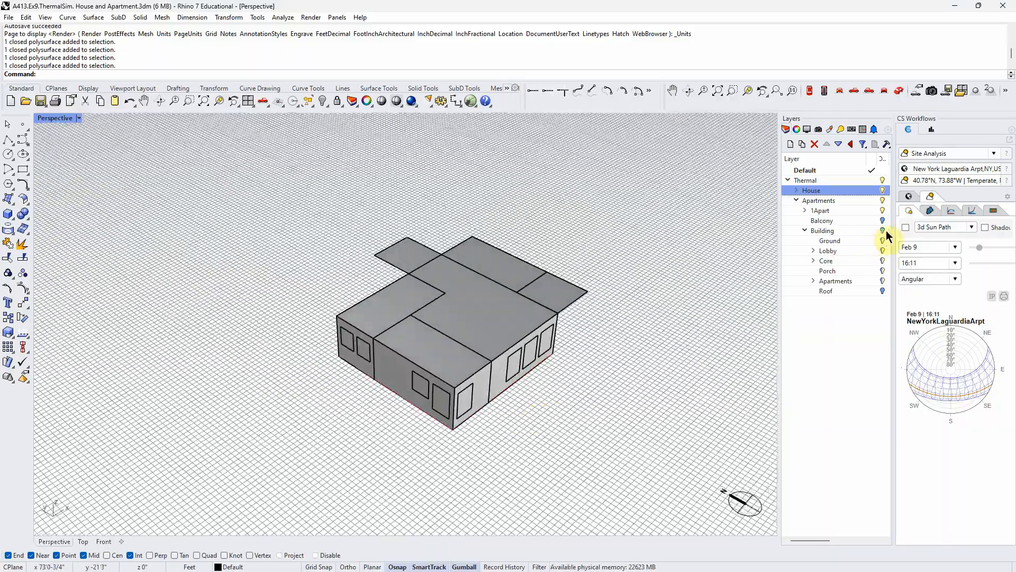
pyautogui.click(884, 231)
pyautogui.moveTo(615, 421); pyautogui.dragTo(616, 416, button='right')
pyautogui.click(486, 291)
pyautogui.click(611, 440)
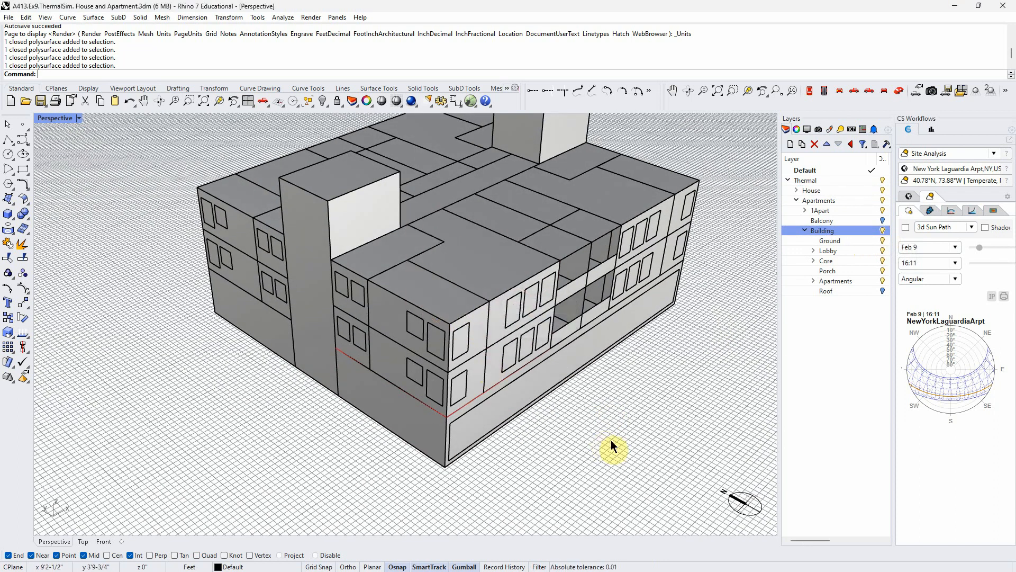
pyautogui.moveTo(615, 384); pyautogui.dragTo(611, 396, button='right')
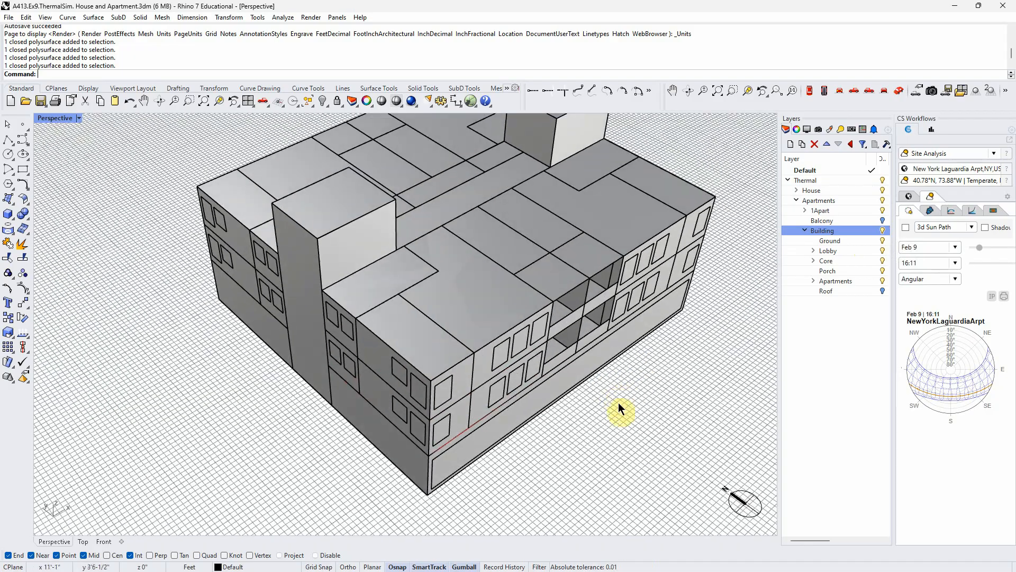
# - Examine the apartment building's thermal zones, including the core volume, roof surfaces and recessed balconies, up close and from a distance
pyautogui.moveTo(274, 399); pyautogui.dragTo(437, 268, button='right')
pyautogui.scroll(5, 423, 254)
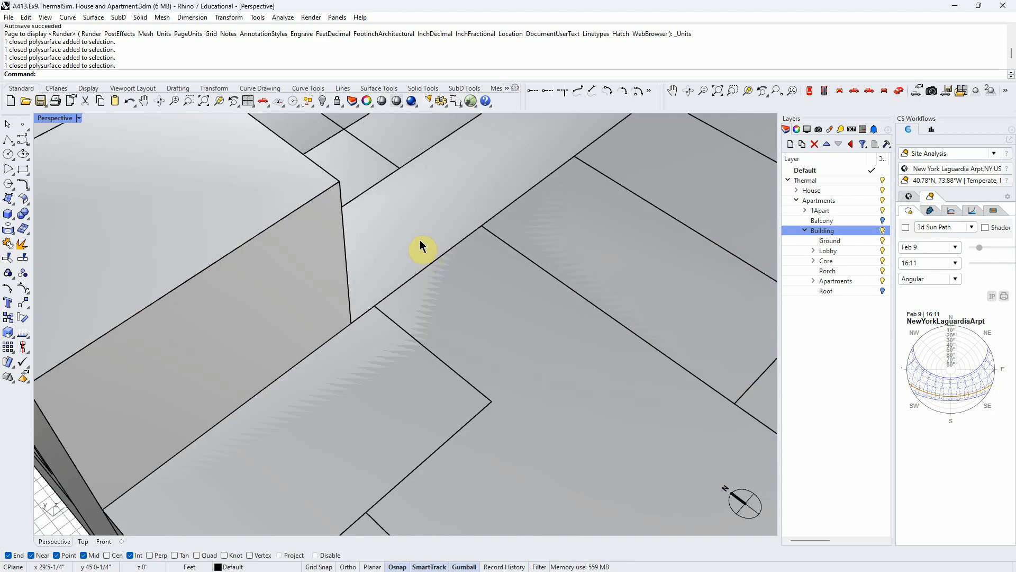
pyautogui.scroll(-7, 437, 238)
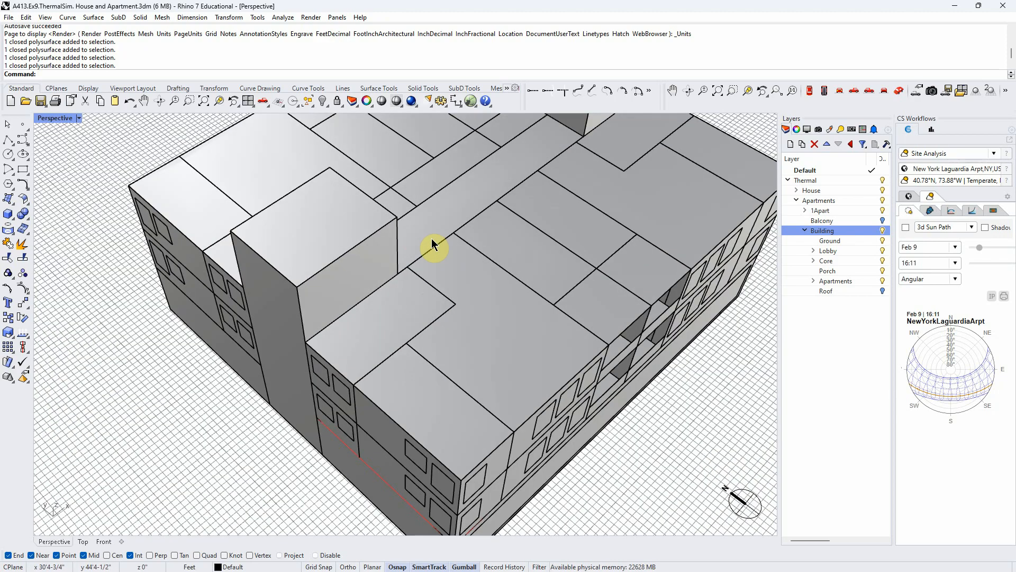
pyautogui.scroll(-7, 437, 241)
pyautogui.moveTo(494, 300); pyautogui.dragTo(453, 343, button='right')
pyautogui.scroll(8, 444, 338)
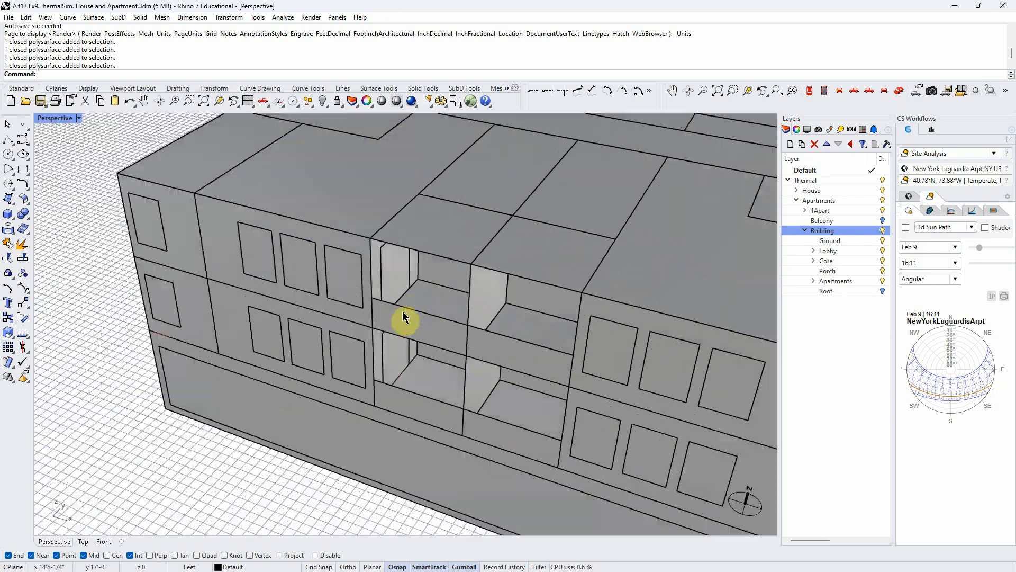
pyautogui.scroll(-11, 428, 295)
pyautogui.moveTo(399, 281); pyautogui.dragTo(411, 289, button='right')
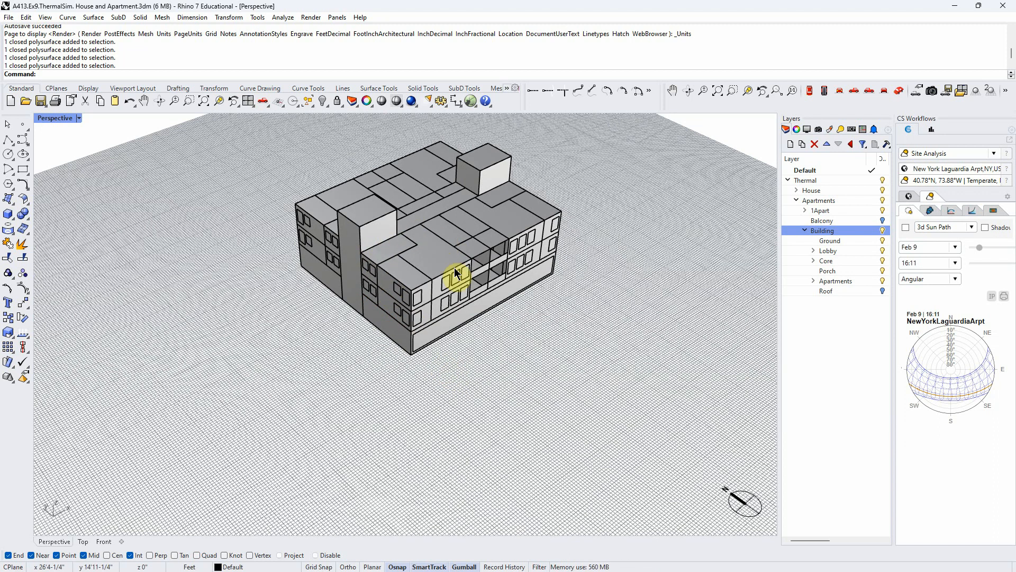
pyautogui.scroll(4, 409, 266)
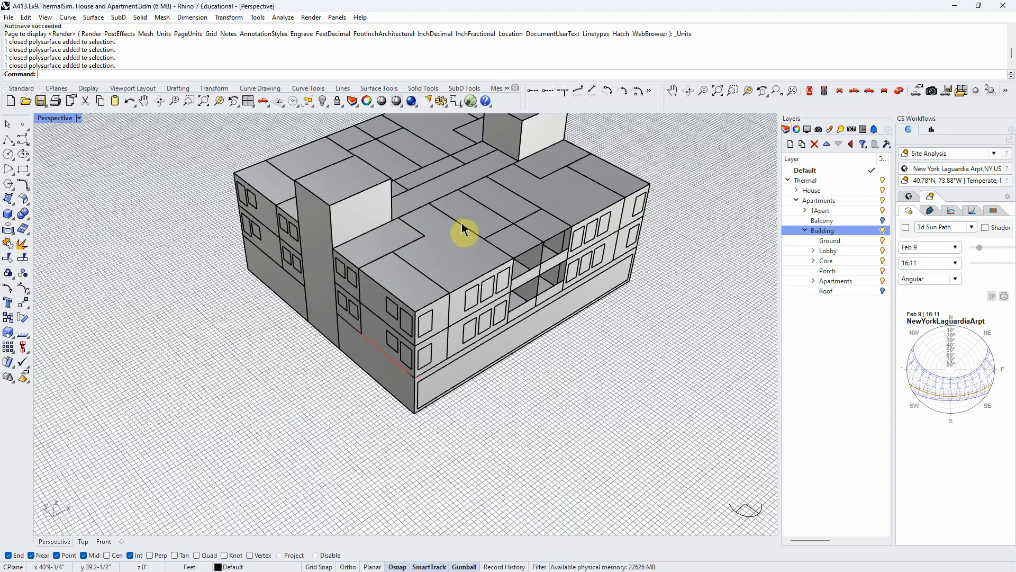
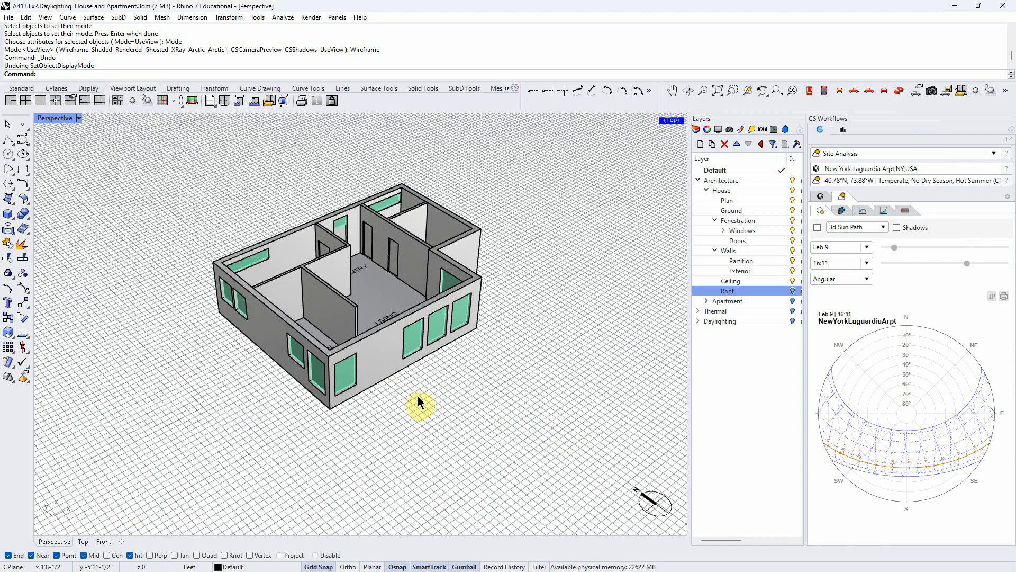
# - Duplicate the House group's Plan and Ground layers together with their objects
pyautogui.moveTo(417, 395); pyautogui.dragTo(412, 432, button='right')
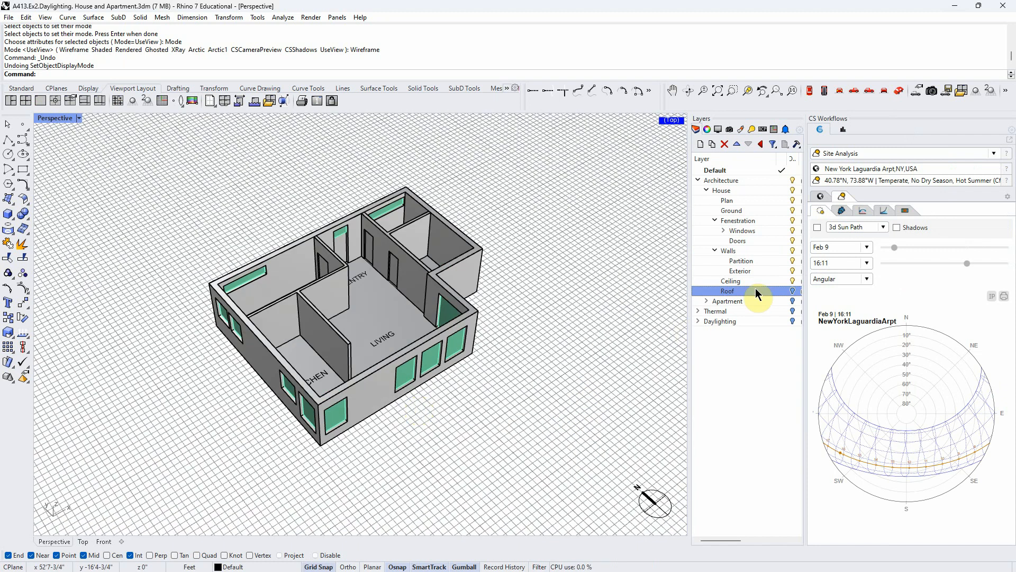
pyautogui.click(724, 192)
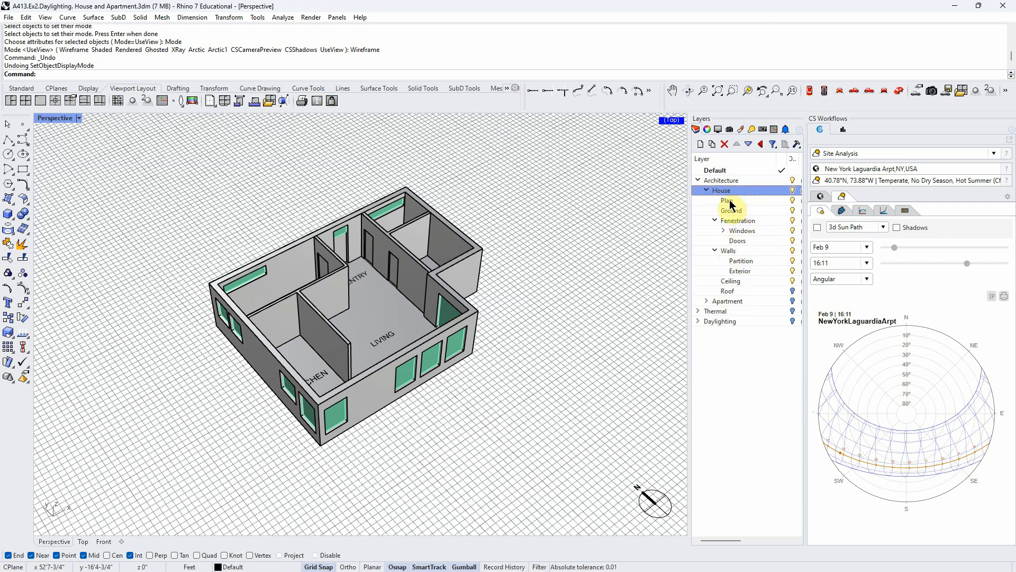
pyautogui.click(731, 204)
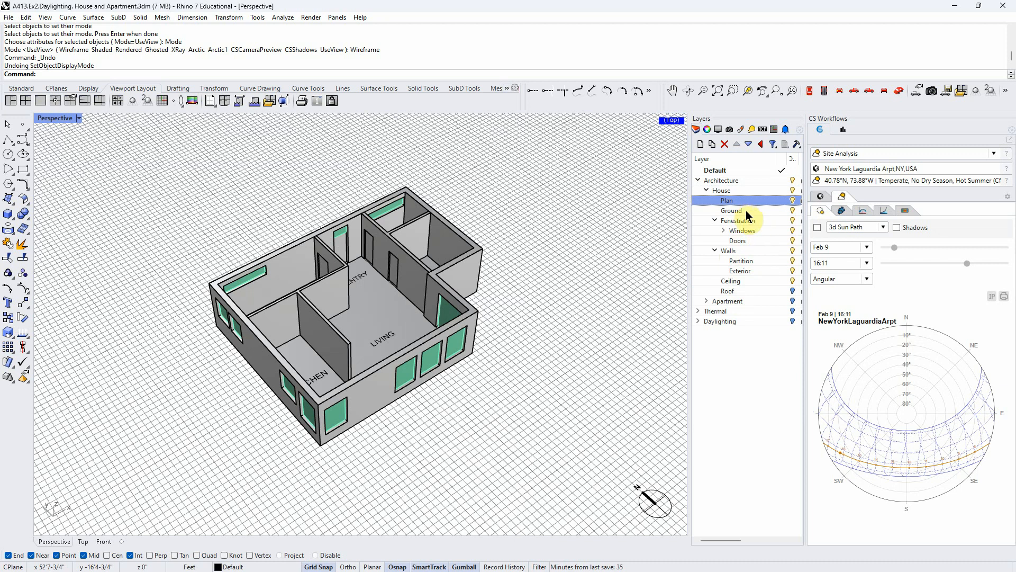
pyautogui.keyDown('shift'); pyautogui.click(747, 210); pyautogui.keyUp('shift')
pyautogui.rightClick(749, 206)
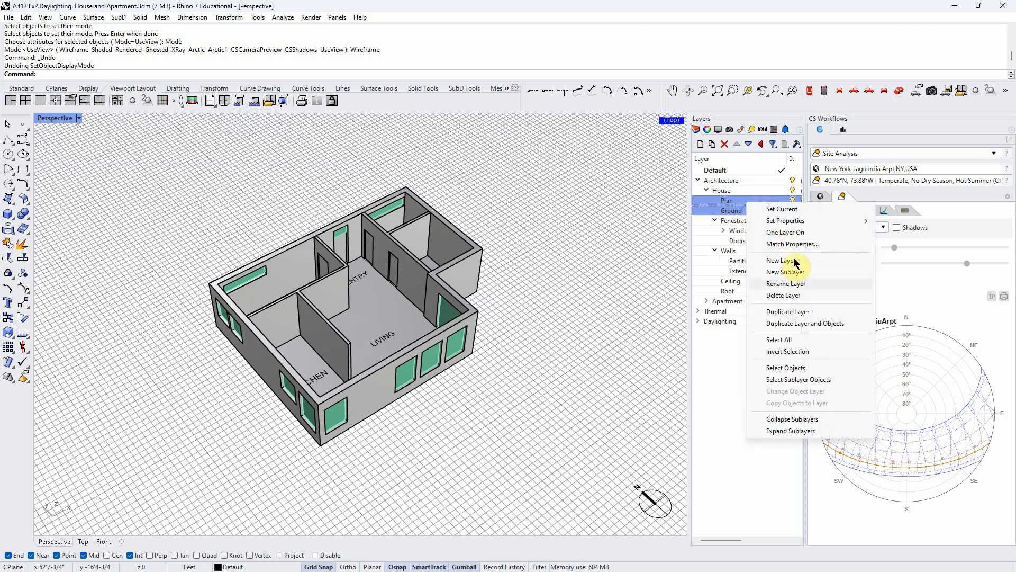
pyautogui.click(805, 323)
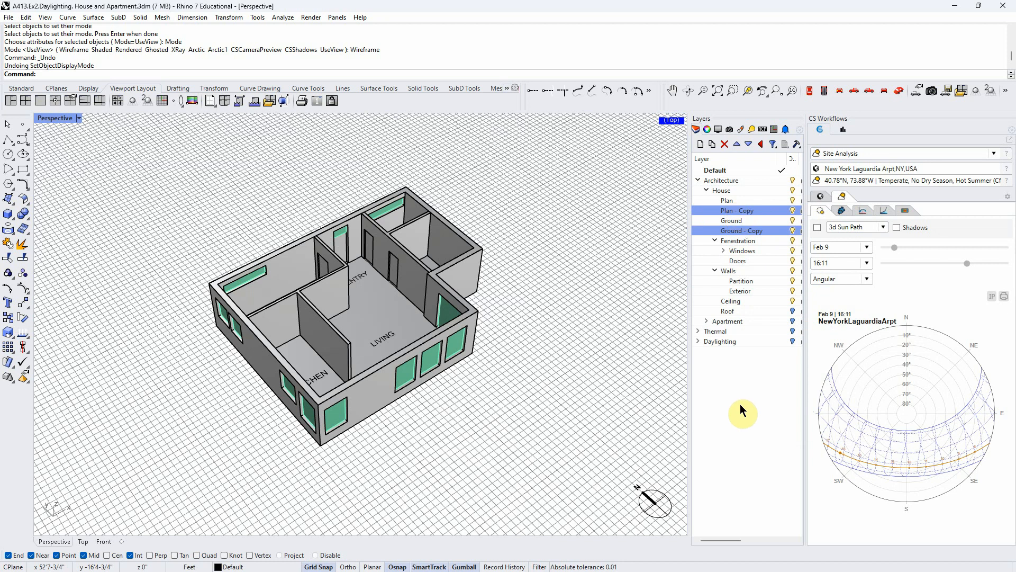
# - Delete the duplicated Plan and Ground layers along with all their objects
pyautogui.press('Delete')
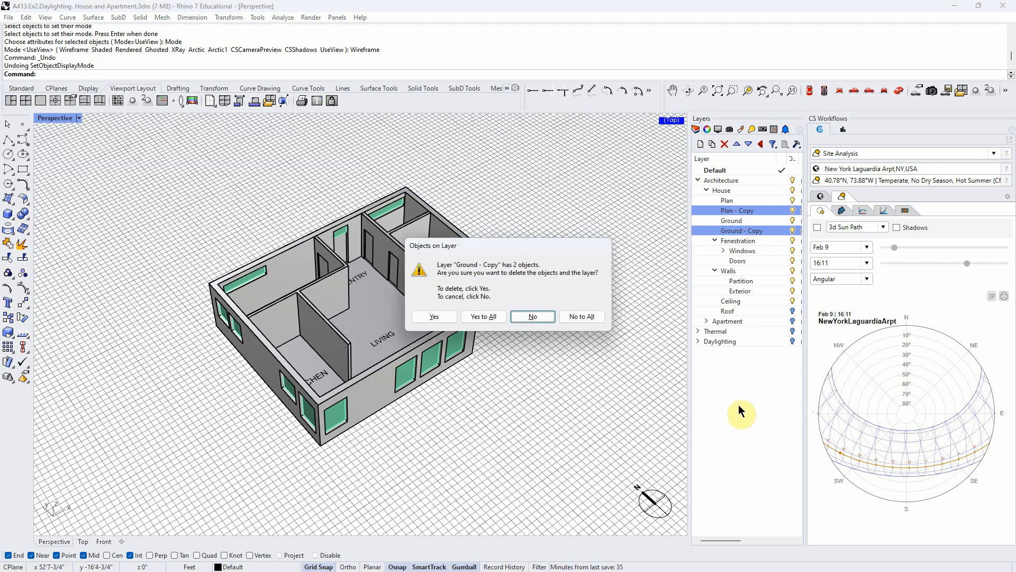
pyautogui.click(445, 317)
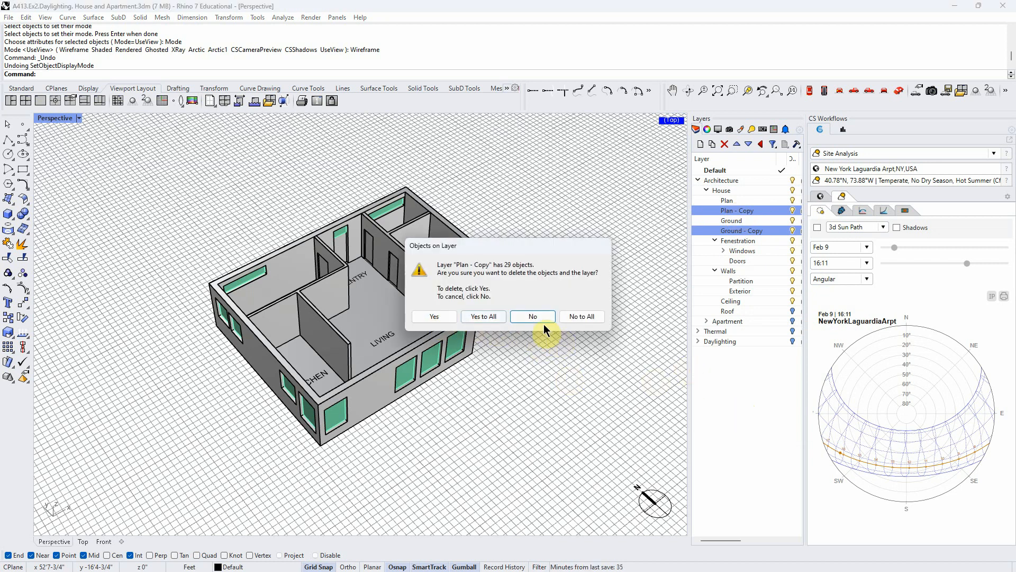
pyautogui.click(476, 316)
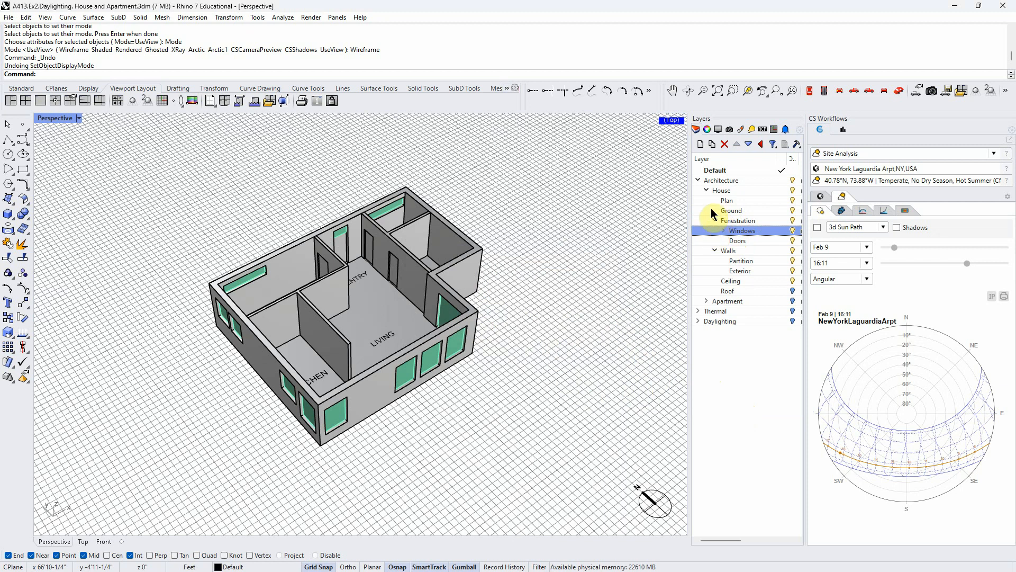
# - Expand the Apartment layer to examine its sublayers beside the House layer's, and look over the house from several sides
pyautogui.click(707, 189)
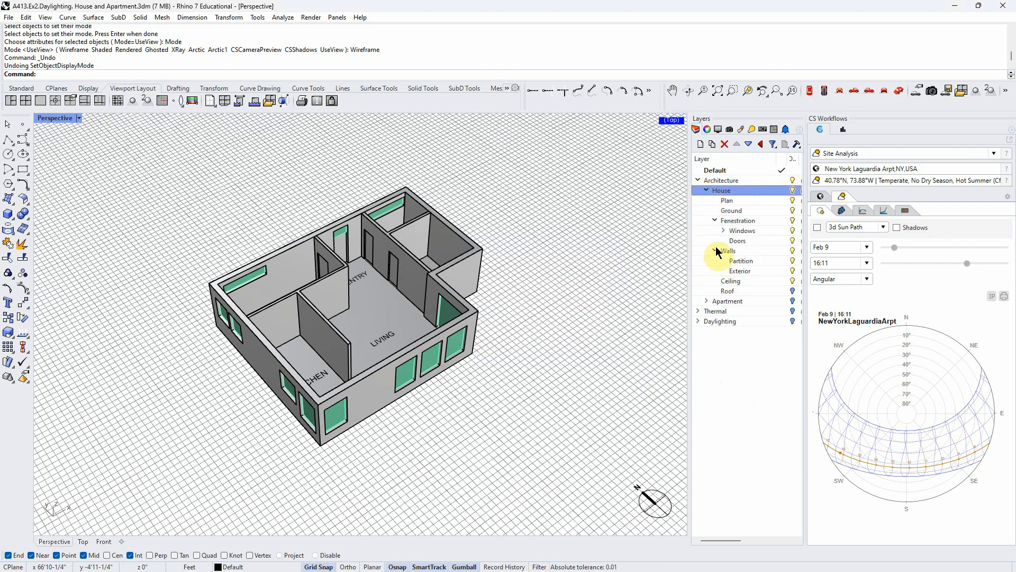
pyautogui.click(727, 202)
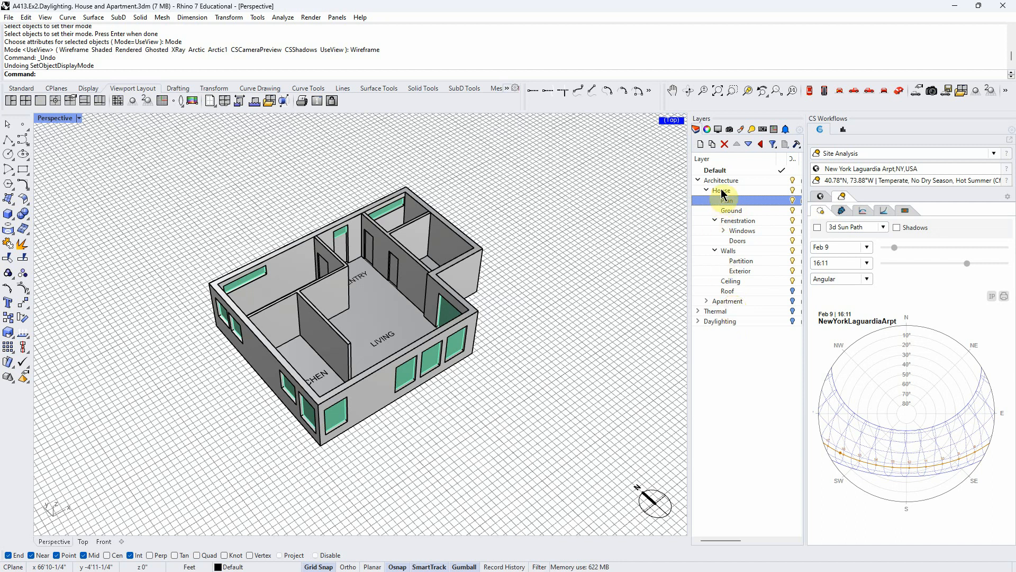
pyautogui.click(706, 301)
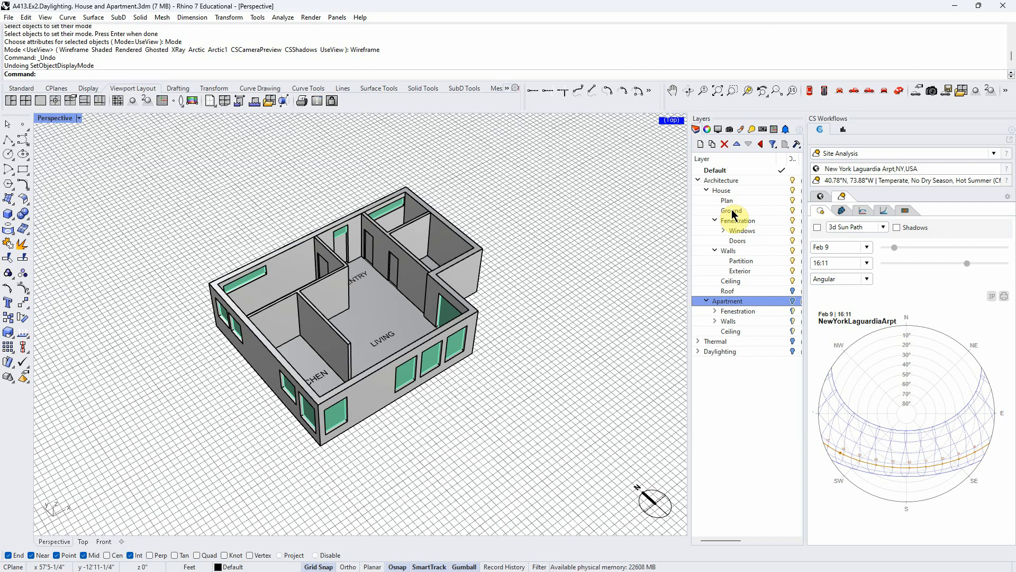
pyautogui.moveTo(535, 422); pyautogui.dragTo(531, 412, button='right')
pyautogui.moveTo(303, 502); pyautogui.dragTo(306, 492, button='right')
pyautogui.click(361, 327)
pyautogui.moveTo(525, 397); pyautogui.dragTo(547, 433, button='right')
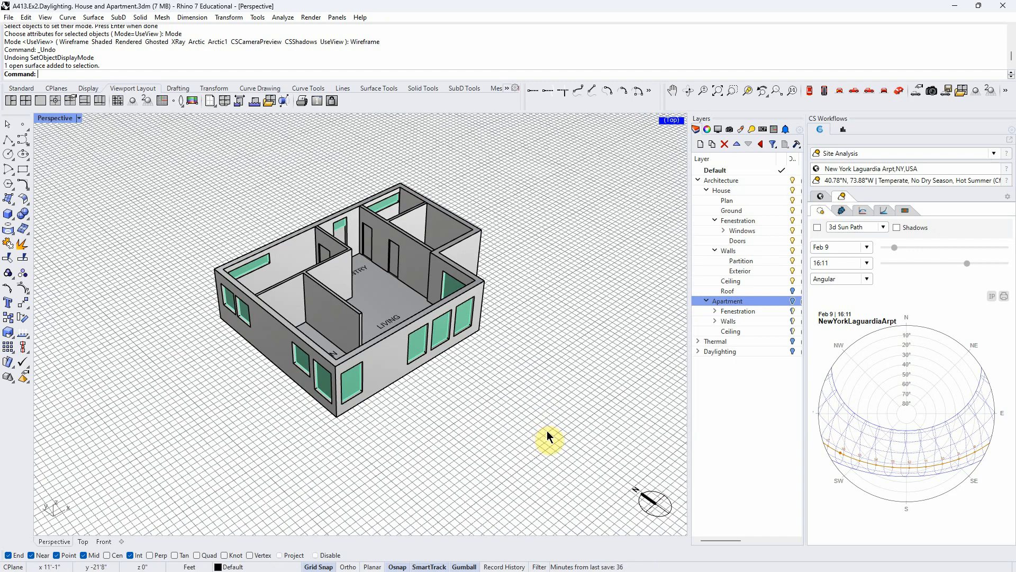
pyautogui.moveTo(548, 436); pyautogui.dragTo(549, 447, button='right')
pyautogui.moveTo(380, 452); pyautogui.dragTo(402, 450, button='right')
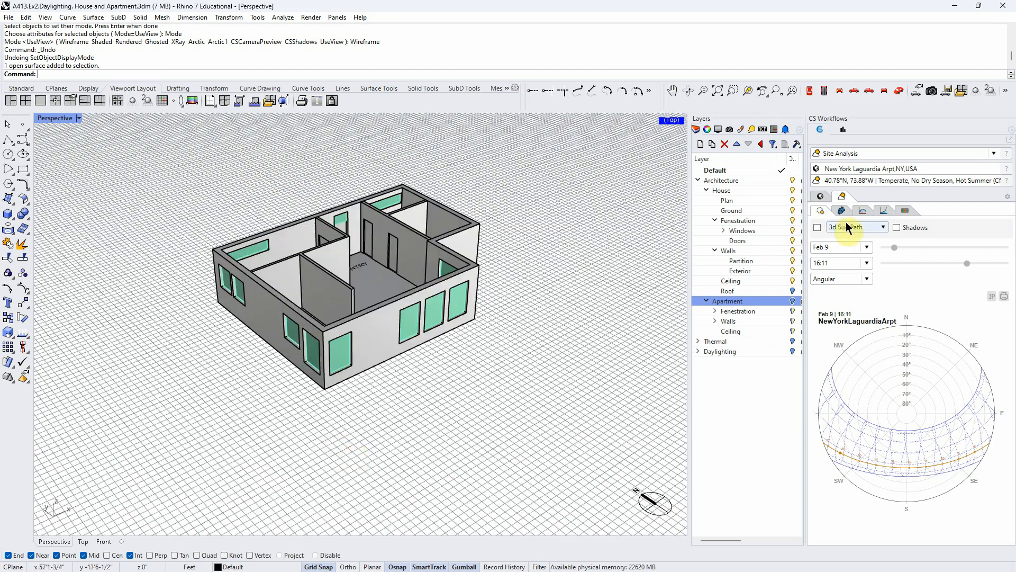
# - Turn off the House layer and turn on the Apartment layer to show the apartment's walls and openings up close
pyautogui.click(794, 191)
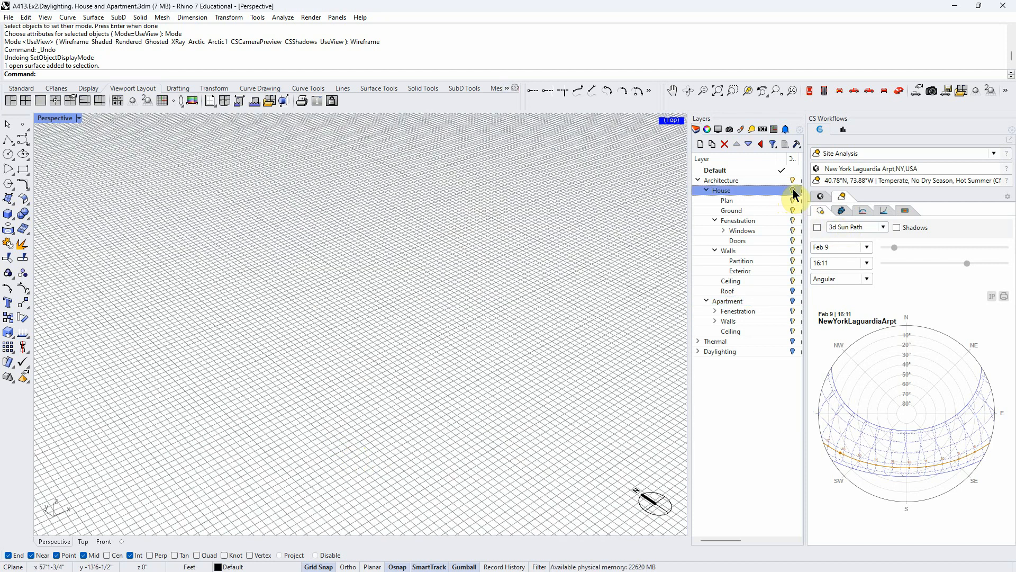
pyautogui.click(793, 301)
pyautogui.moveTo(495, 377); pyautogui.dragTo(399, 402, button='right')
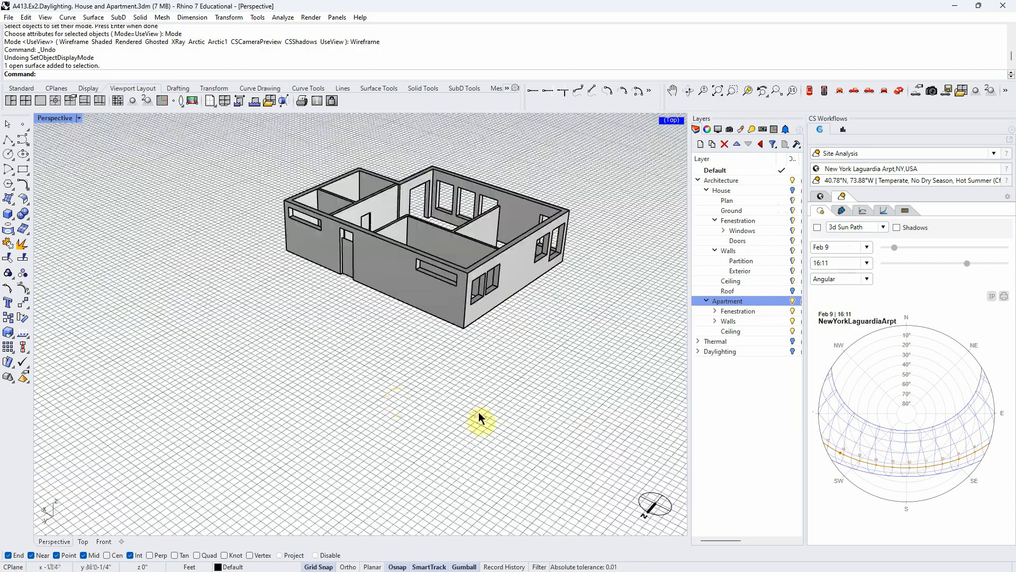
pyautogui.scroll(4, 449, 259)
pyautogui.moveTo(467, 324); pyautogui.dragTo(470, 388, button='right')
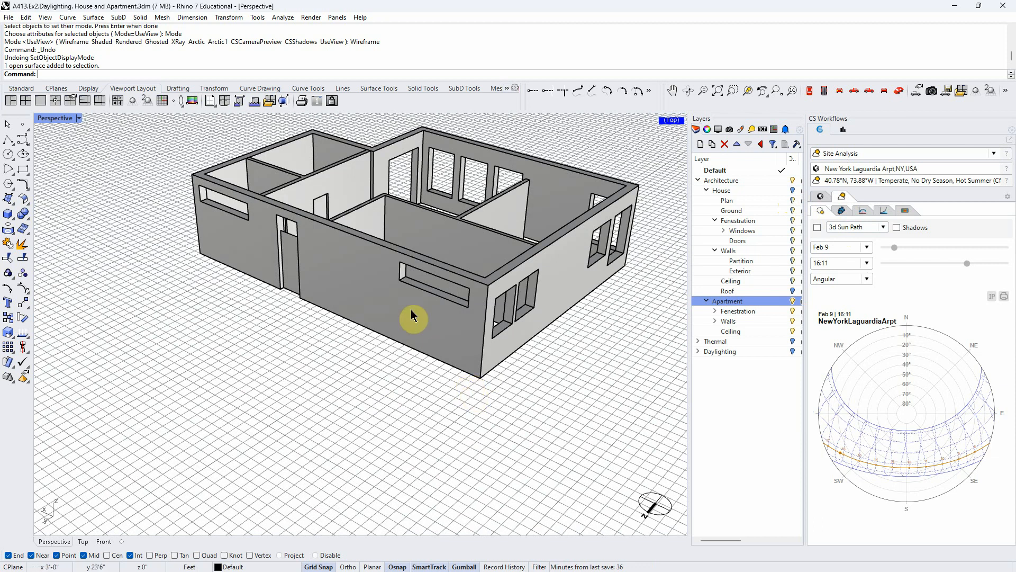
pyautogui.scroll(3, 431, 283)
# - Draw a rectangle from corner to corner of the high horizontal window opening near the end of the apartment's door-side wall
pyautogui.moveTo(354, 423); pyautogui.dragTo(374, 376, button='right')
pyautogui.scroll(-6, 446, 412)
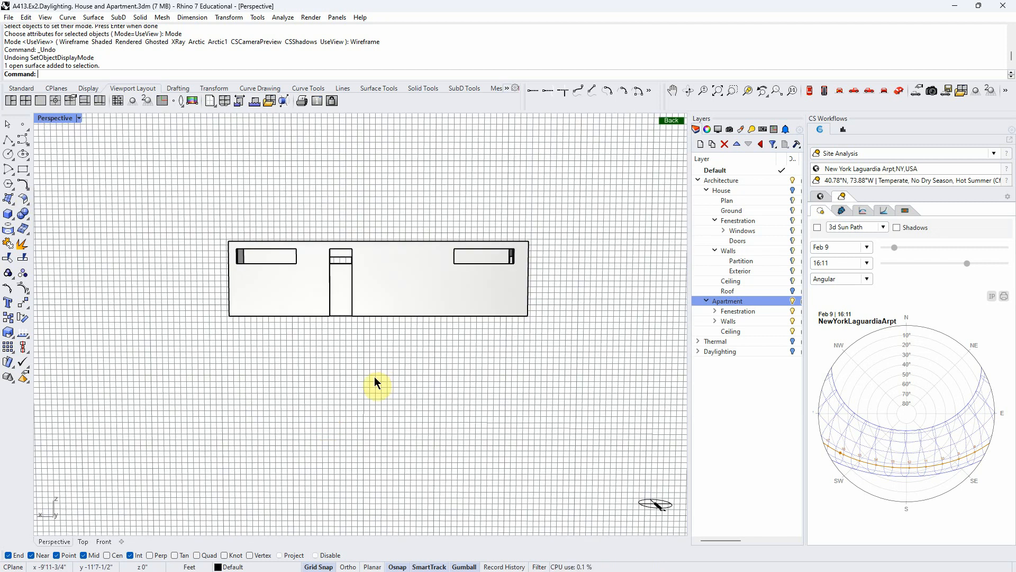
pyautogui.click(23, 169)
pyautogui.scroll(3, 576, 233)
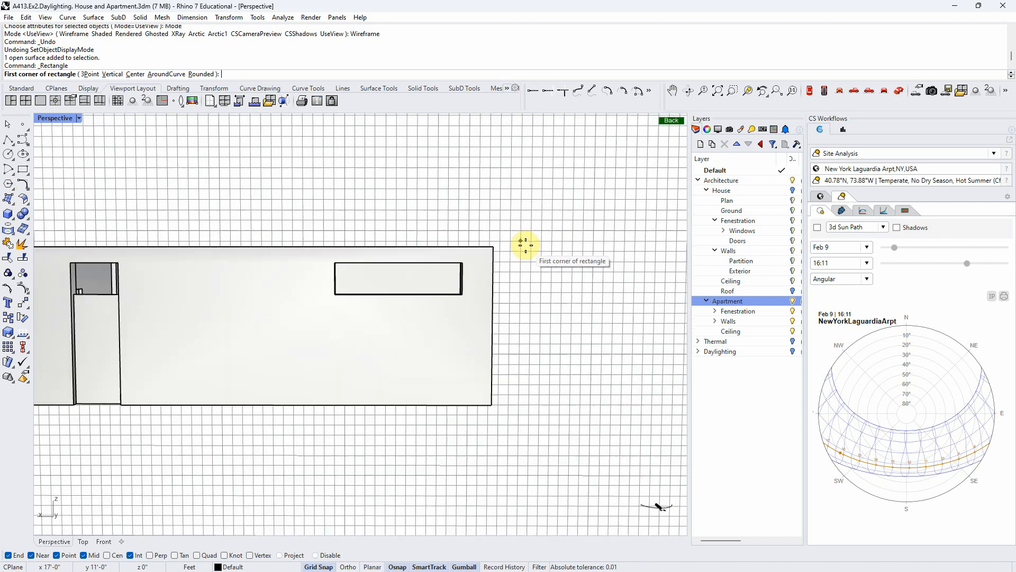
pyautogui.scroll(3, 526, 245)
pyautogui.click(275, 268)
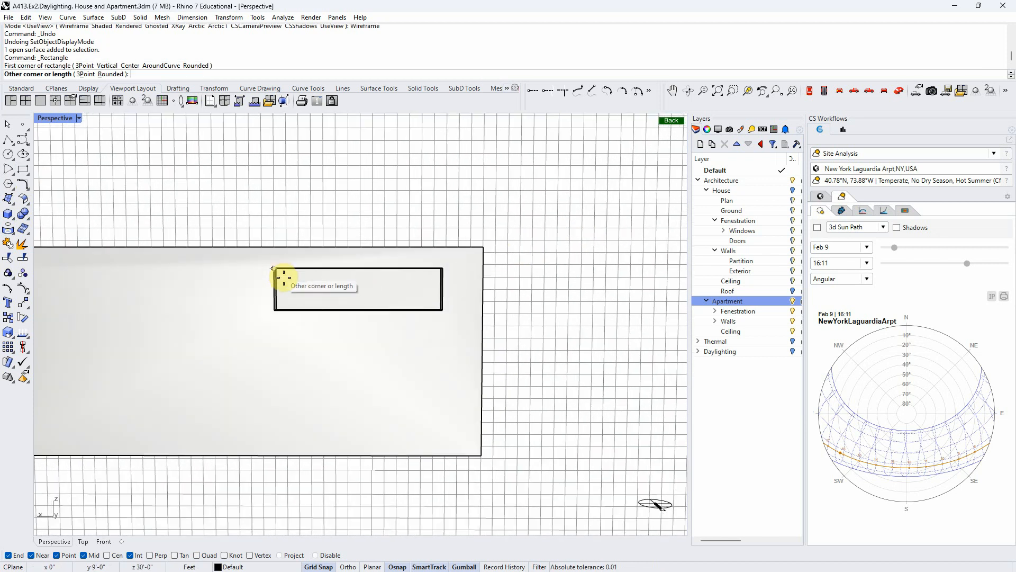
pyautogui.click(443, 311)
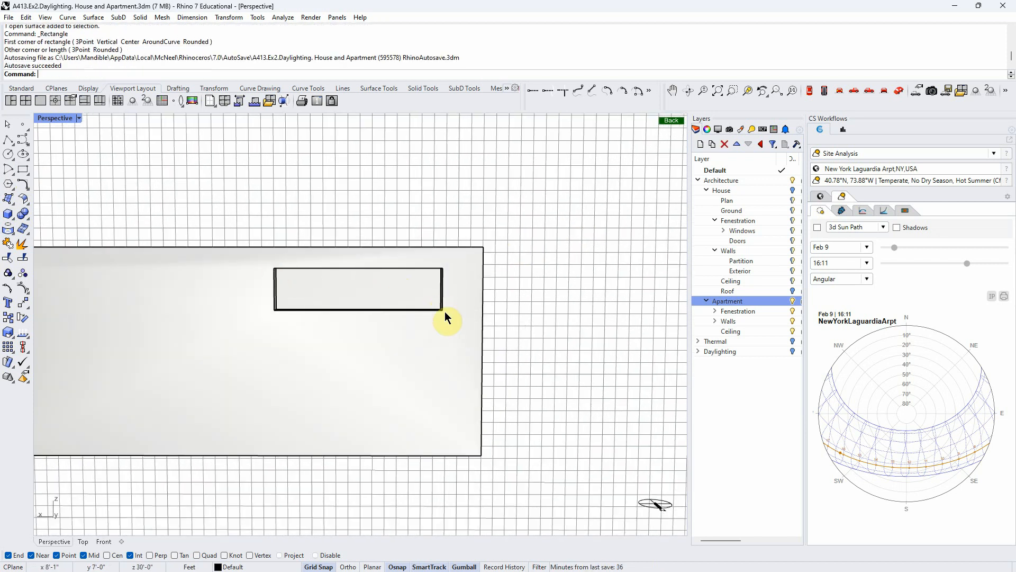
# - Trace the same window opening with a second rectangle and delete one of the two overlapping curves
pyautogui.moveTo(443, 312); pyautogui.dragTo(269, 427, button='right')
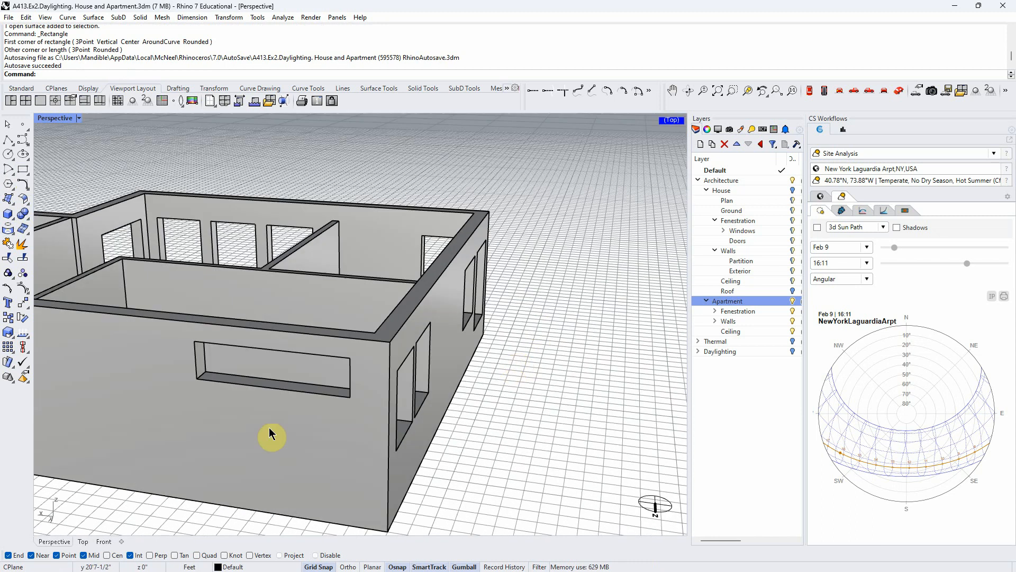
pyautogui.click(23, 168)
pyautogui.moveTo(239, 459); pyautogui.dragTo(270, 418, button='right')
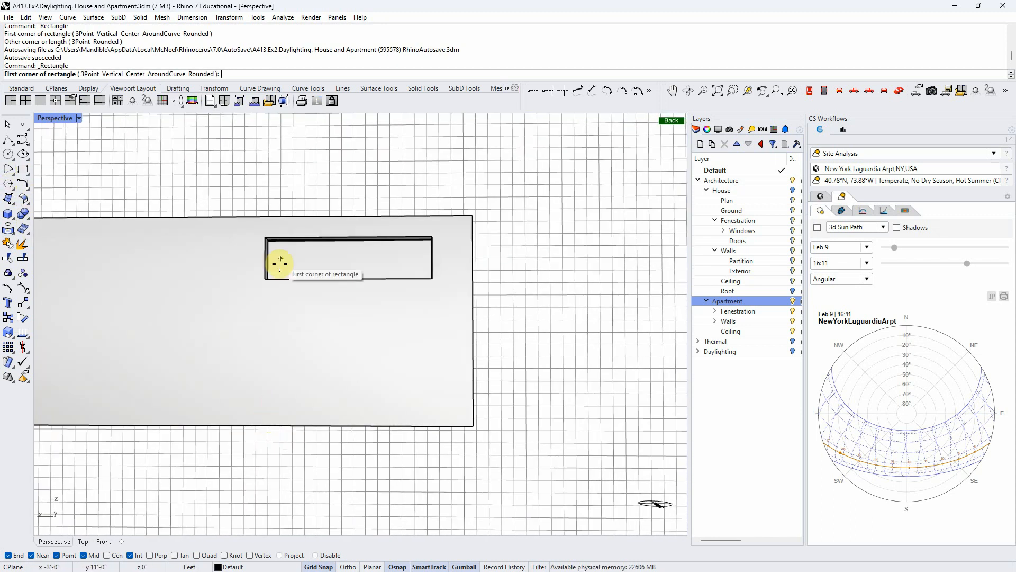
pyautogui.click(266, 238)
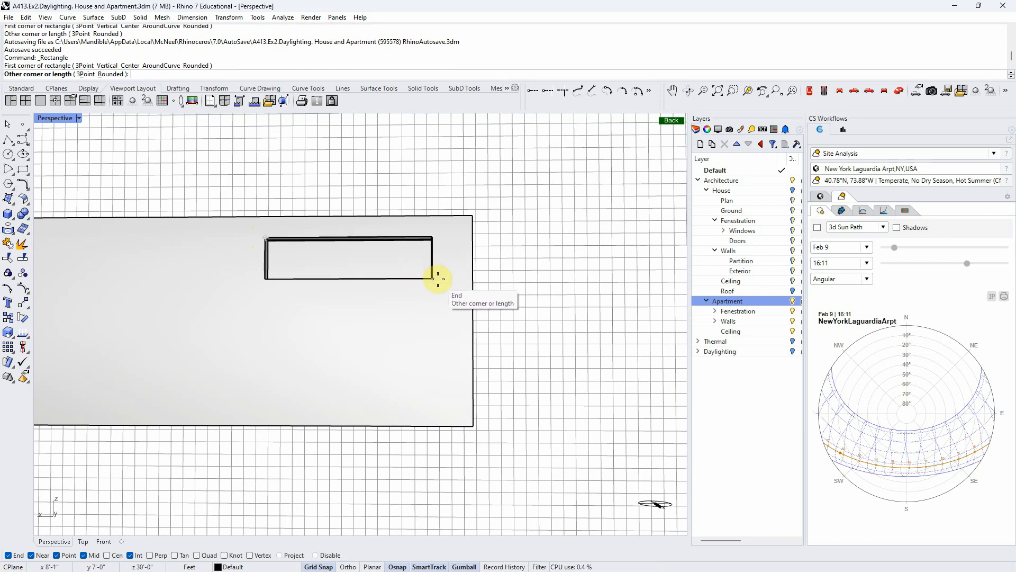
pyautogui.click(437, 279)
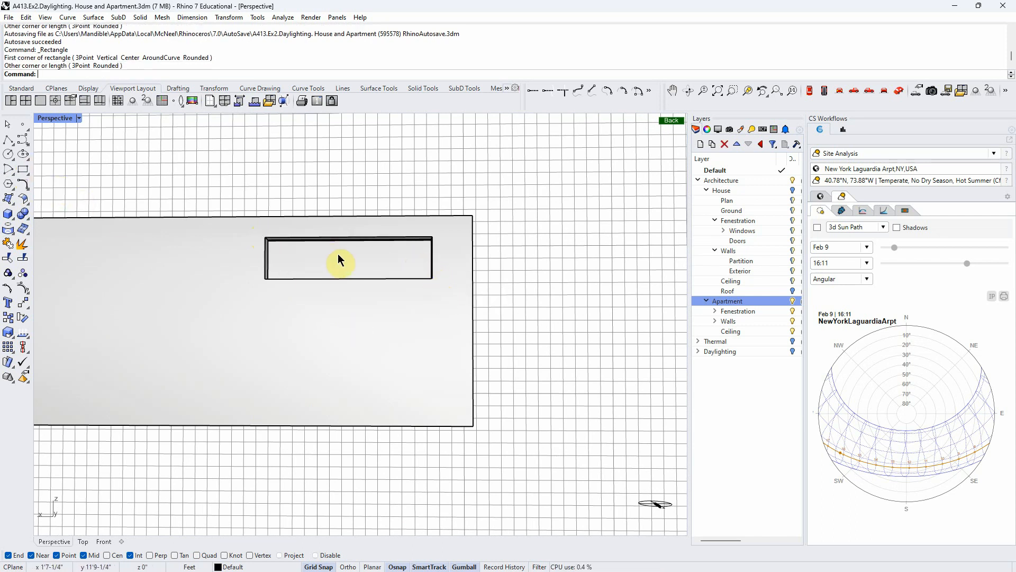
pyautogui.click(336, 238)
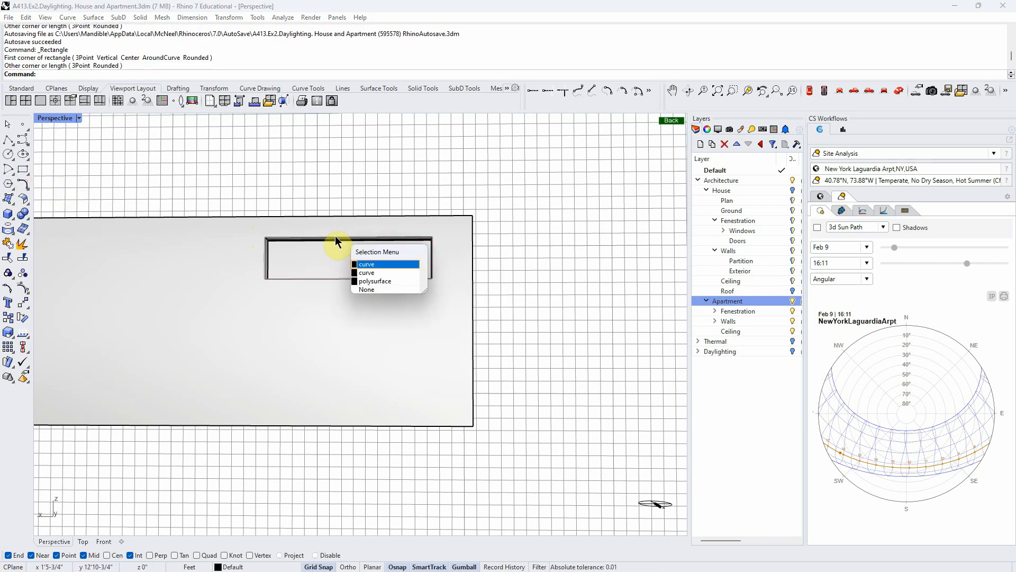
pyautogui.click(373, 266)
pyautogui.press('Delete')
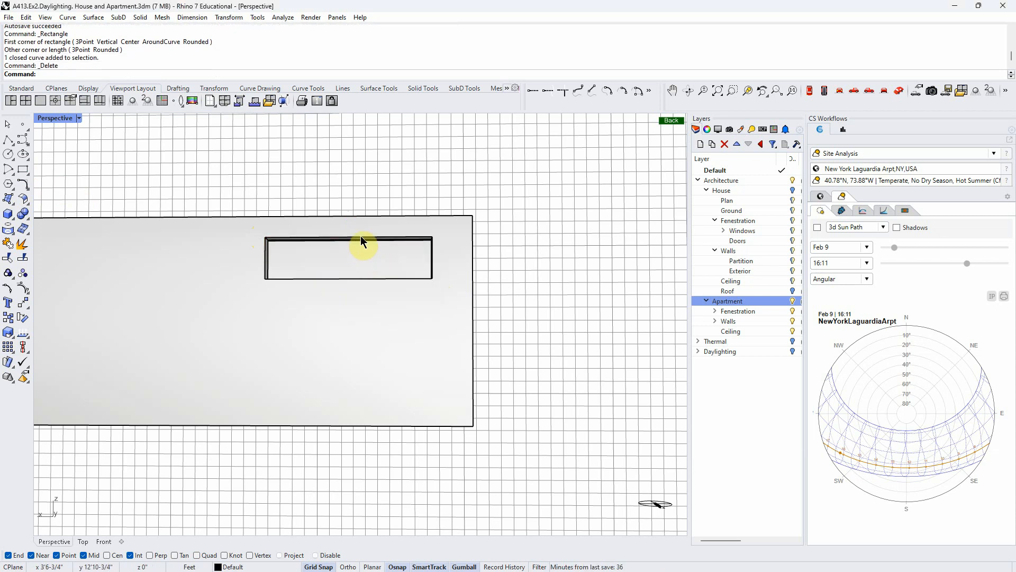
# - Create a planar surface from the remaining window rectangle with PlanarSrf and move the outline curve away from it
pyautogui.click(361, 238)
pyautogui.click(390, 264)
pyautogui.moveTo(585, 315); pyautogui.dragTo(562, 355, button='right')
pyautogui.write('P')
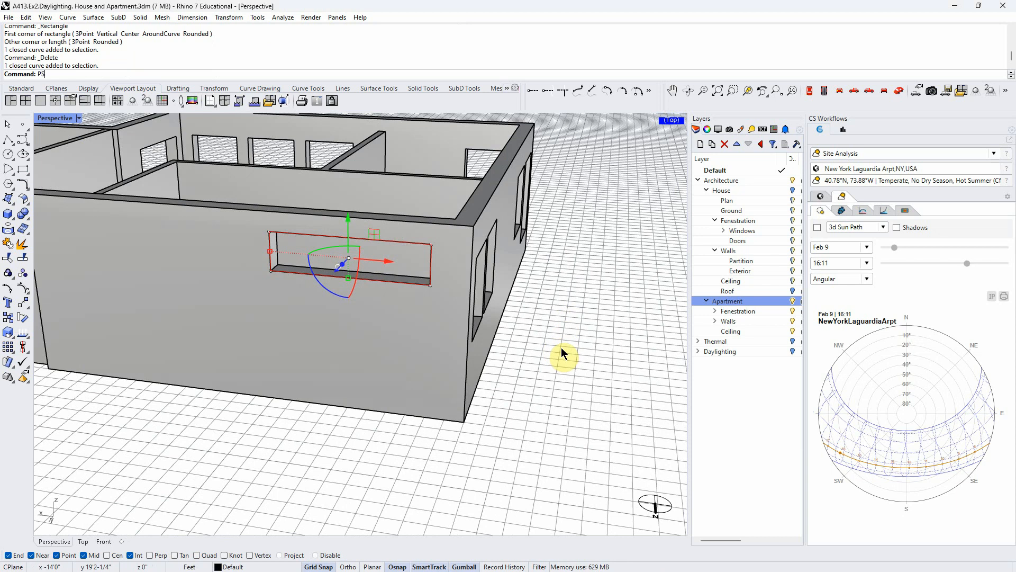
pyautogui.write('S')
pyautogui.press('Return')
pyautogui.moveTo(562, 390); pyautogui.dragTo(479, 490, button='right')
pyautogui.moveTo(328, 264); pyautogui.dragTo(341, 185)
pyautogui.moveTo(341, 185); pyautogui.dragTo(259, 399, button='right')
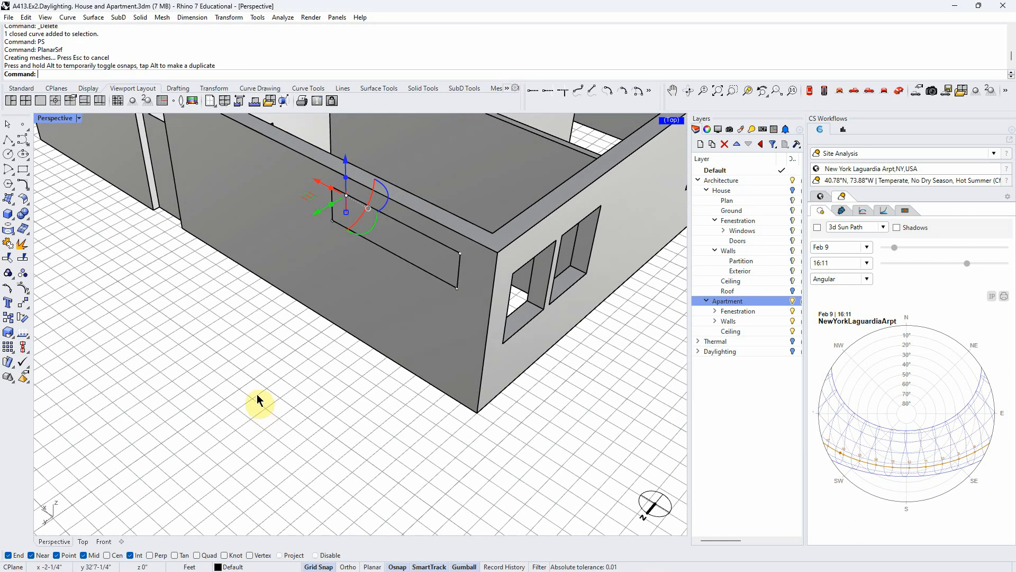
# - Delete the new planar window surface and undo that deletion
pyautogui.scroll(-5, 325, 347)
pyautogui.click(352, 311)
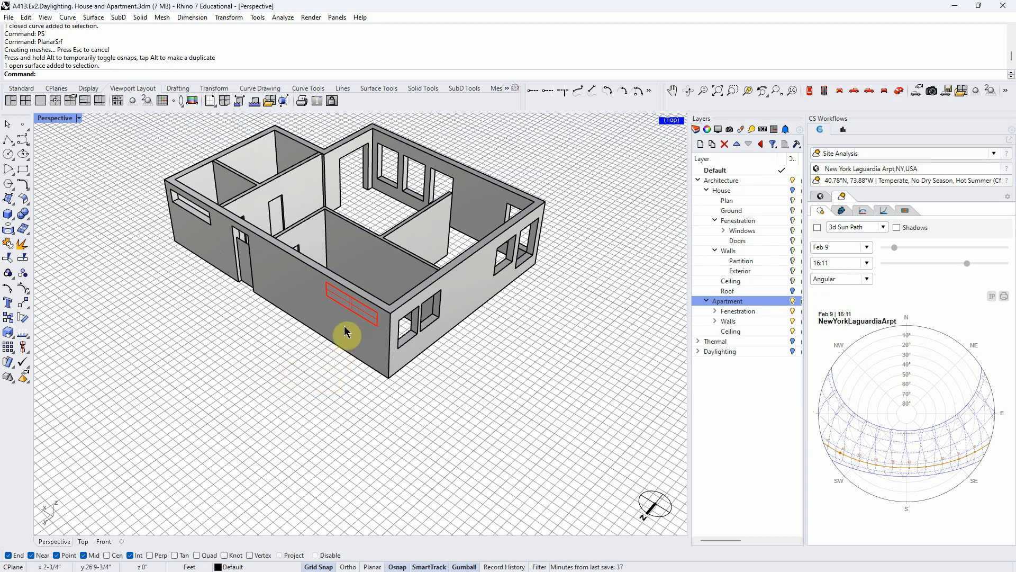
pyautogui.press('Delete')
pyautogui.hotkey('ctrl', 'z')
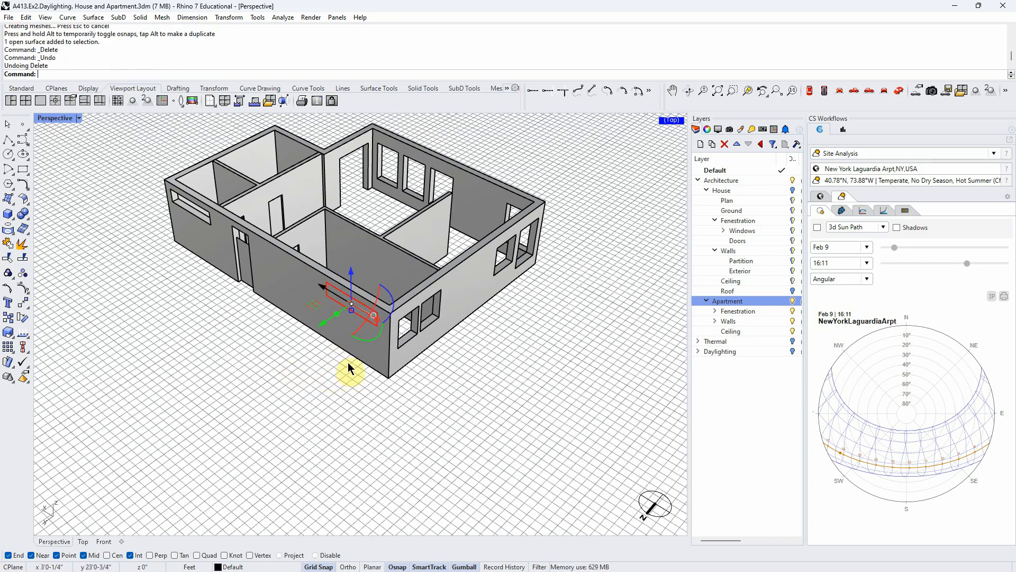
# - Extrude the window surface through the wall's thickness into a closed solid filling the opening, and clear the selection
pyautogui.moveTo(377, 395); pyautogui.dragTo(262, 365, button='right')
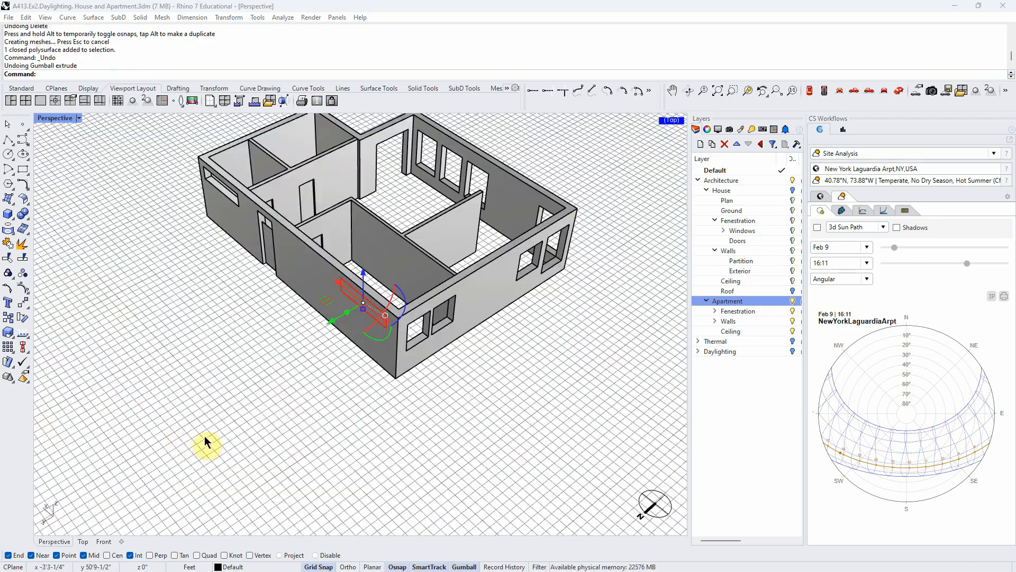
pyautogui.moveTo(263, 431); pyautogui.dragTo(160, 425, button='right')
pyautogui.scroll(3, 437, 267)
pyautogui.moveTo(310, 347); pyautogui.dragTo(325, 291)
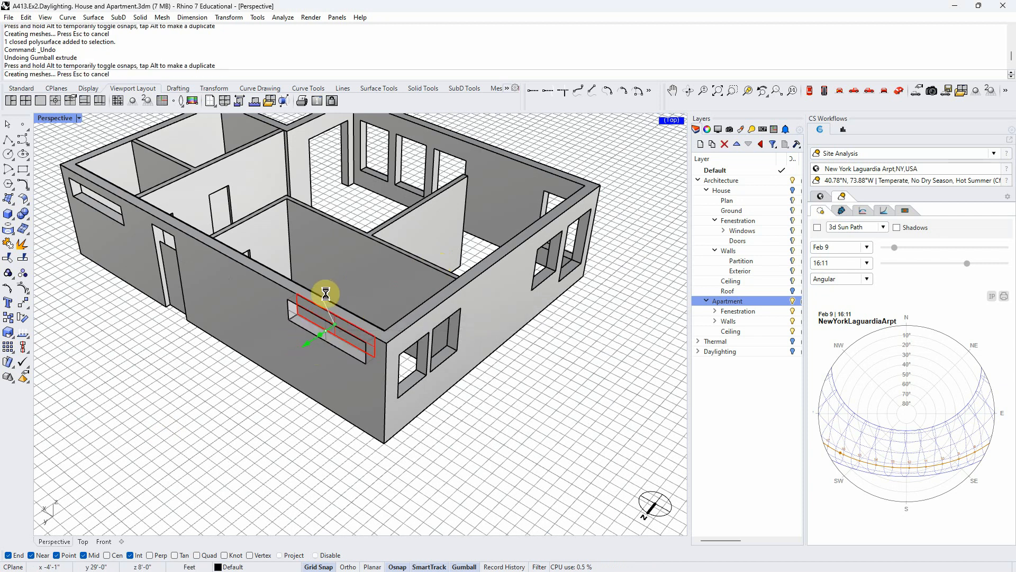
pyautogui.moveTo(316, 430); pyautogui.dragTo(272, 442, button='right')
pyautogui.click(265, 424)
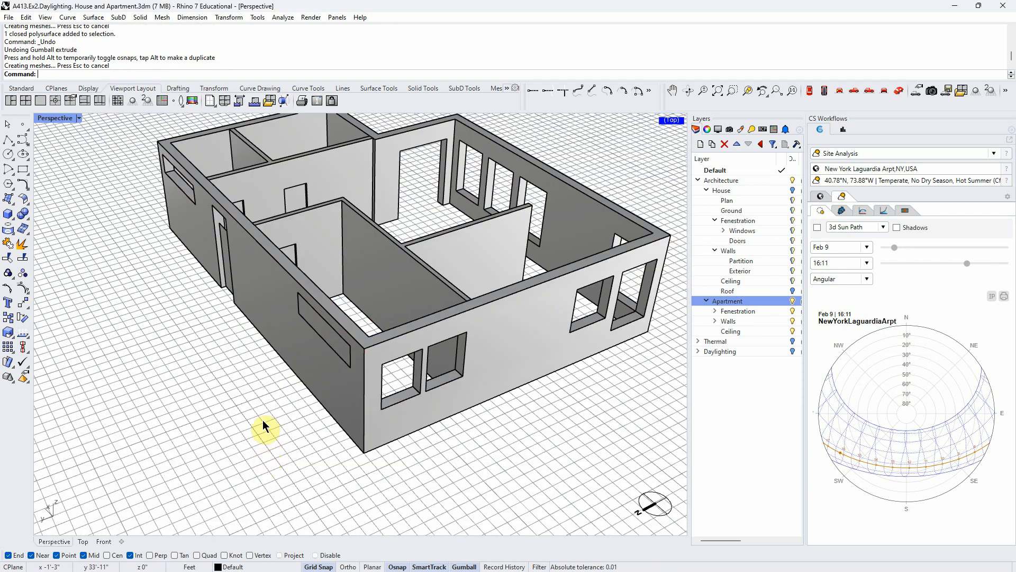
# - Select the new window solid and the exterior walls in turn to examine how they sit as separate objects
pyautogui.click(326, 342)
pyautogui.moveTo(325, 344); pyautogui.dragTo(278, 360, button='right')
pyautogui.keyDown('shift'); pyautogui.click(279, 358); pyautogui.keyUp('shift')
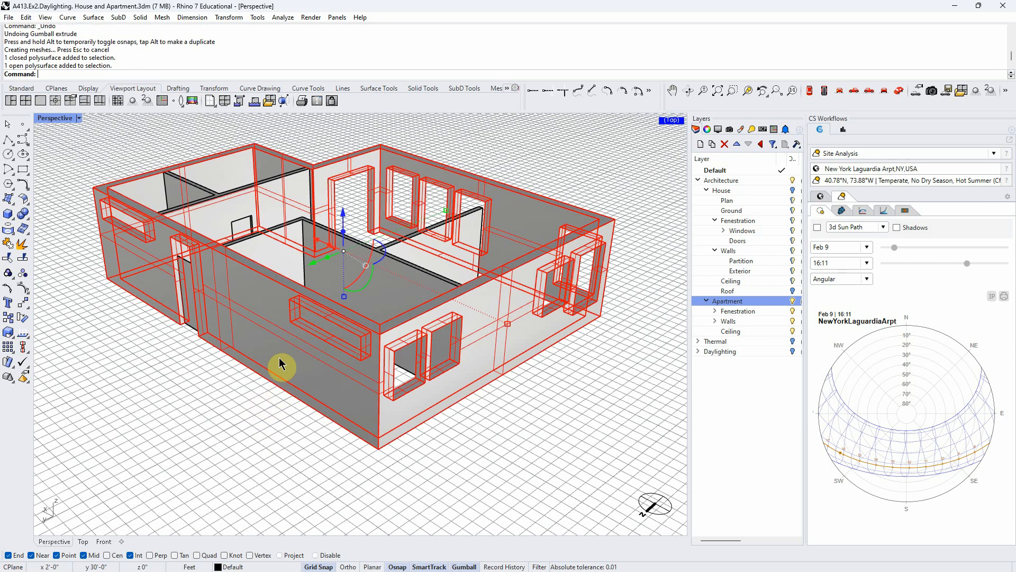
pyautogui.click(256, 428)
pyautogui.click(326, 342)
pyautogui.keyDown('shift'); pyautogui.click(264, 370); pyautogui.keyUp('shift')
pyautogui.scroll(-4, 264, 373)
pyautogui.moveTo(265, 377); pyautogui.dragTo(395, 418, button='right')
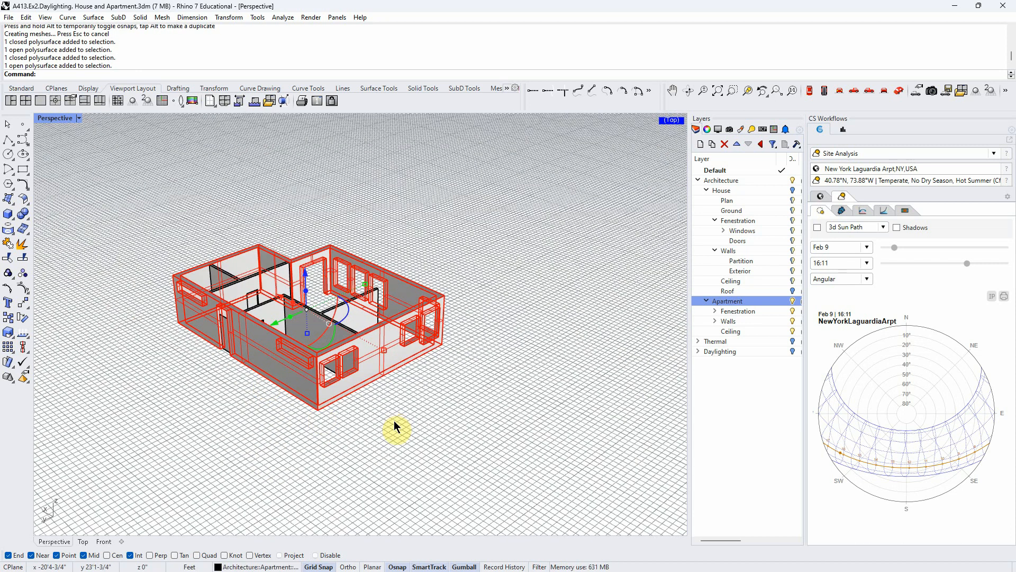
# - Try to unite the exterior walls, window solid and nearby objects with BooleanUnion
pyautogui.write('BooleanDifference')
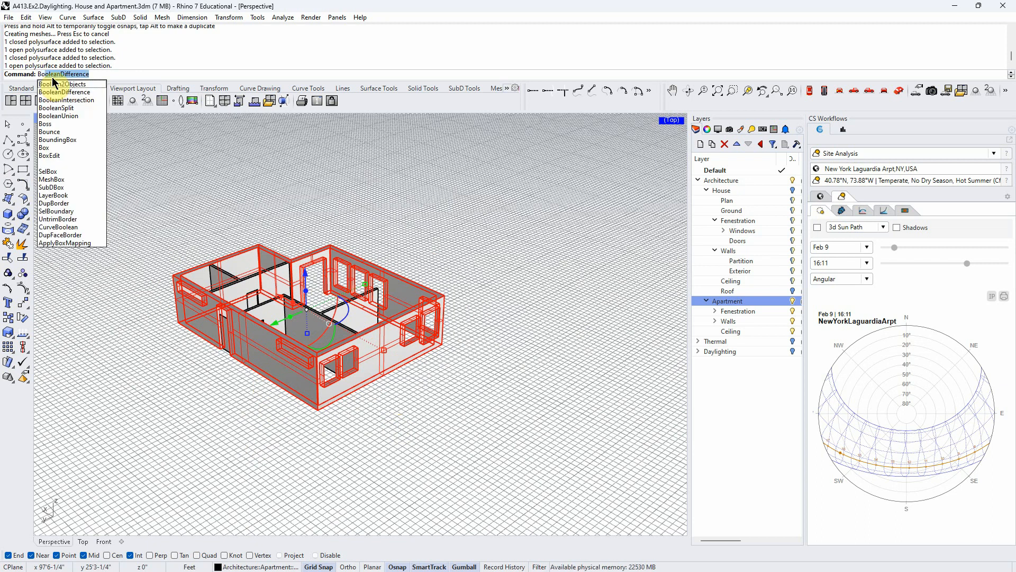
pyautogui.click(55, 116)
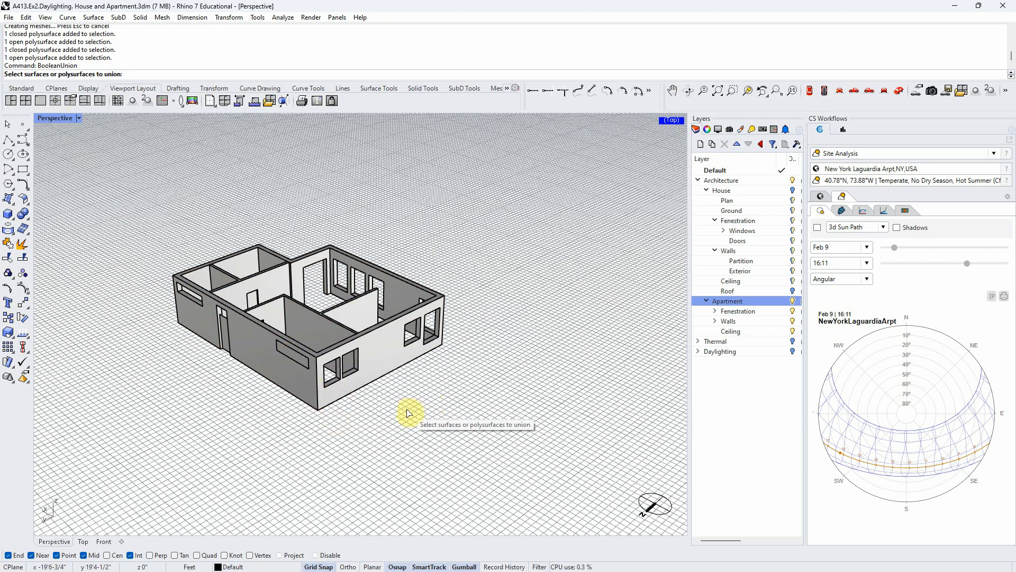
pyautogui.moveTo(391, 411); pyautogui.dragTo(226, 292)
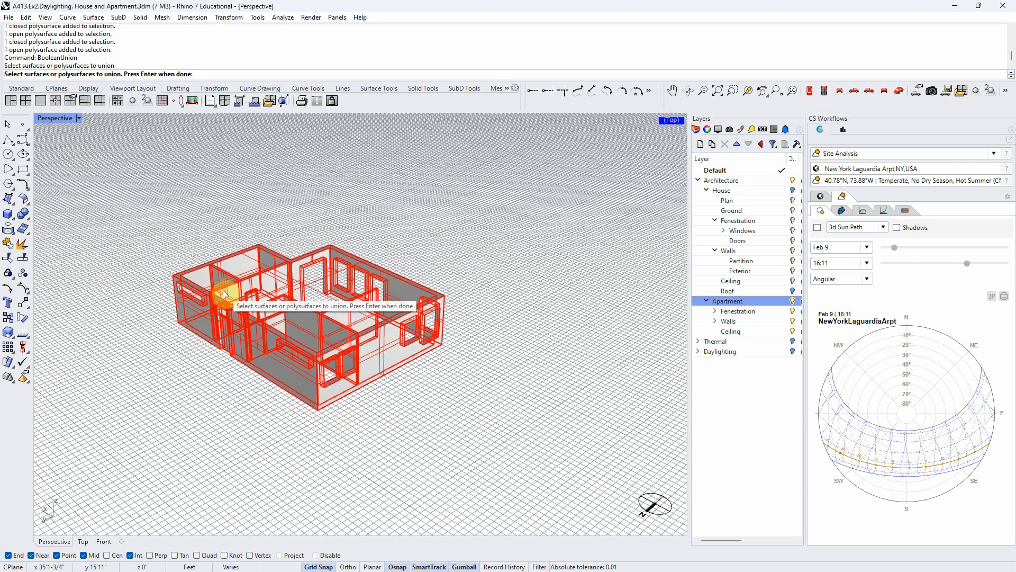
pyautogui.press('Return')
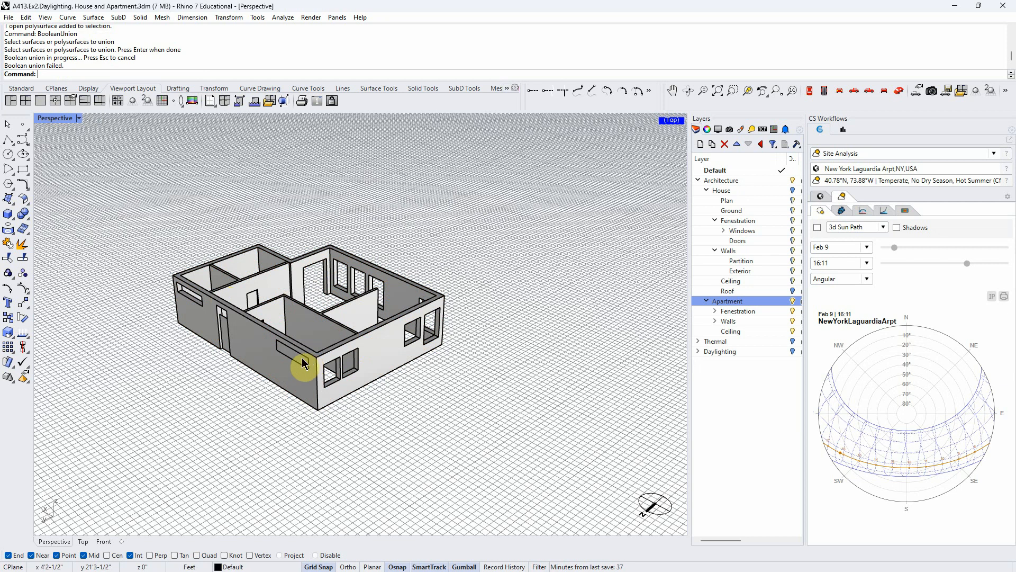
# - Try to merge all coplanar faces of the walls and window objects, and undo the last Boolean union
pyautogui.moveTo(381, 408); pyautogui.dragTo(271, 329)
pyautogui.write('MergeAllCoplanarFaces')
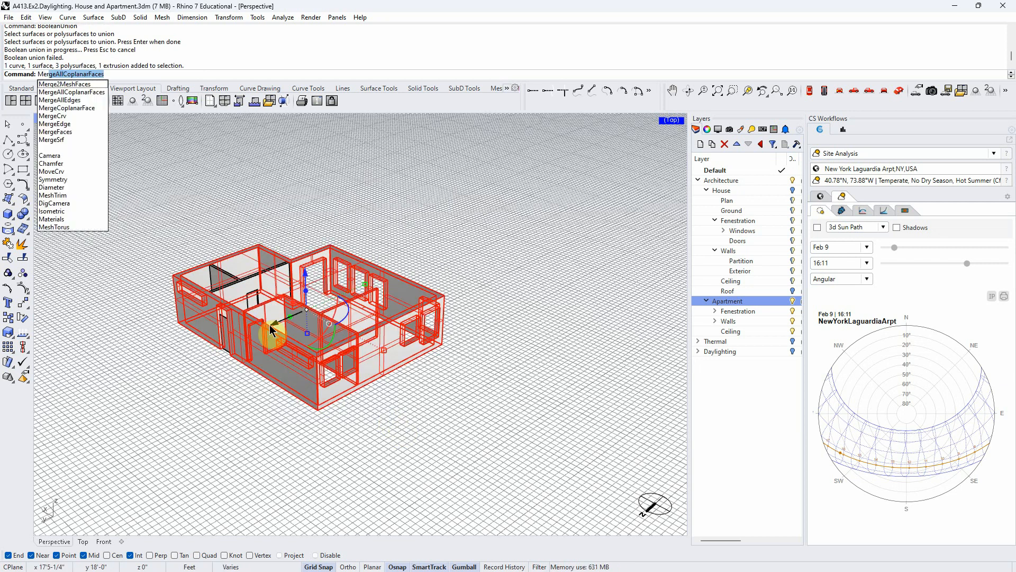
pyautogui.press('Return')
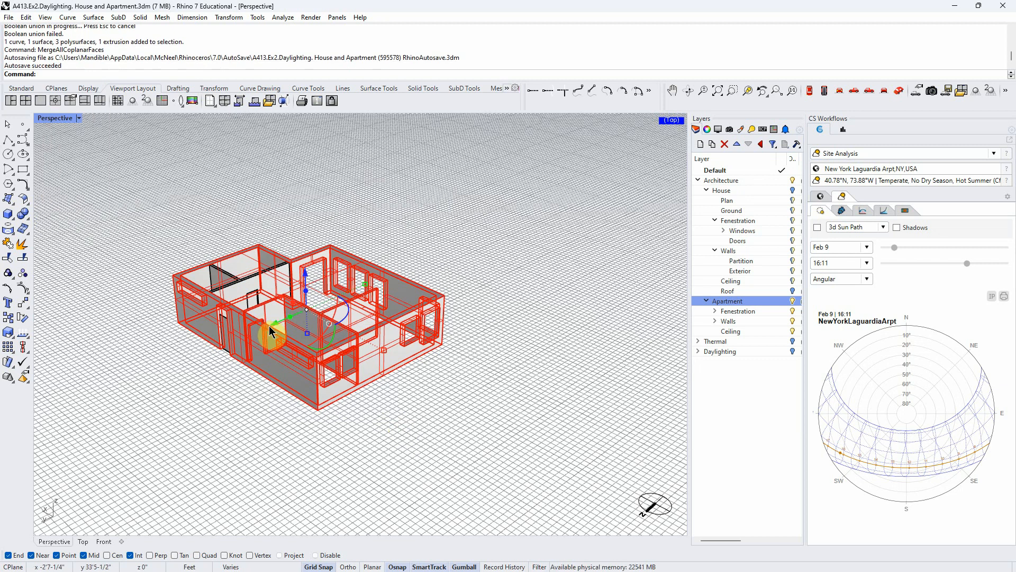
pyautogui.click(273, 399)
pyautogui.scroll(4, 290, 354)
pyautogui.click(296, 351)
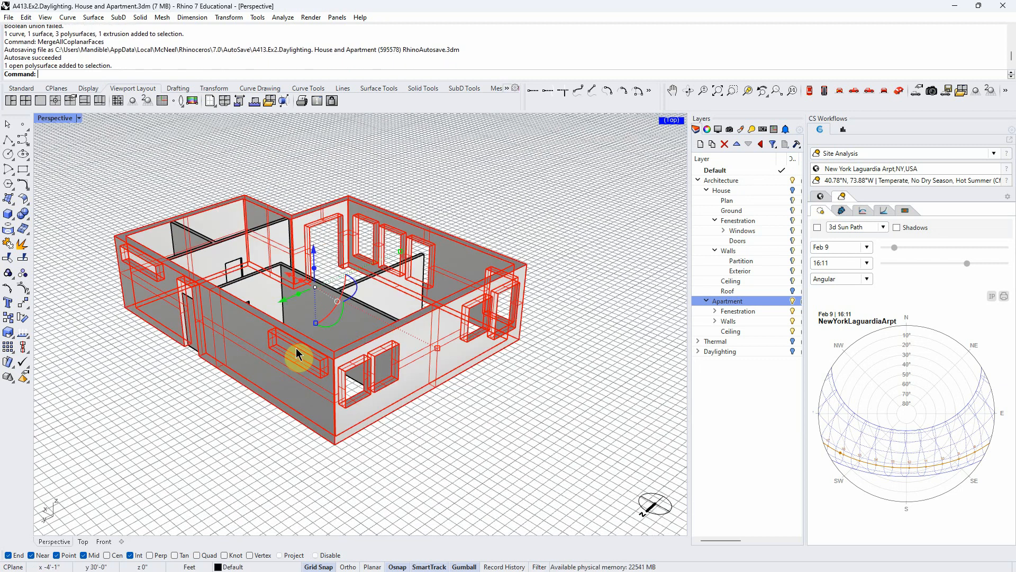
pyautogui.hotkey('ctrl', 'z')
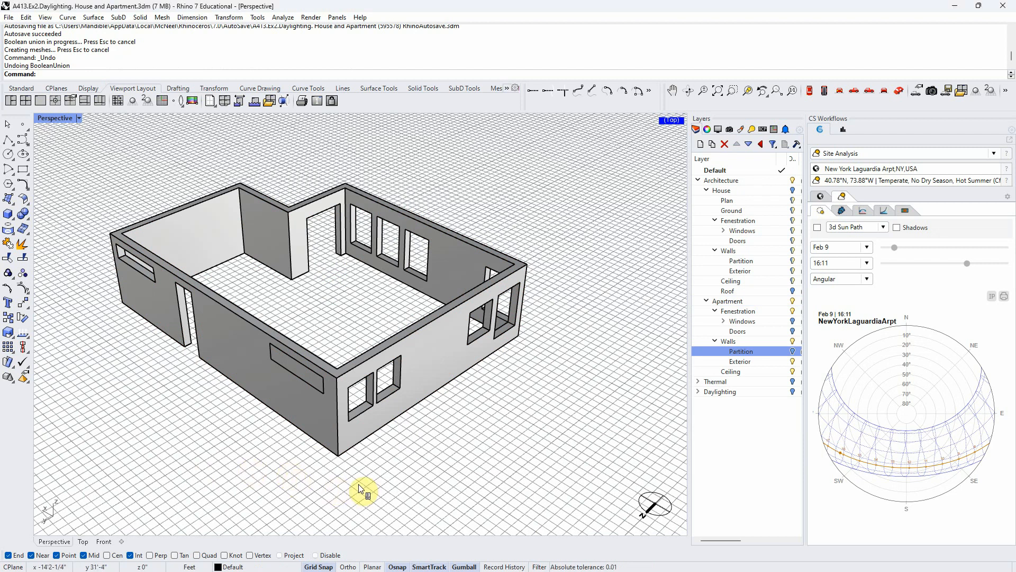
# - Examine the exterior walls around the filled window opening, checking which parts select together or separately
pyautogui.moveTo(382, 463); pyautogui.dragTo(412, 440, button='right')
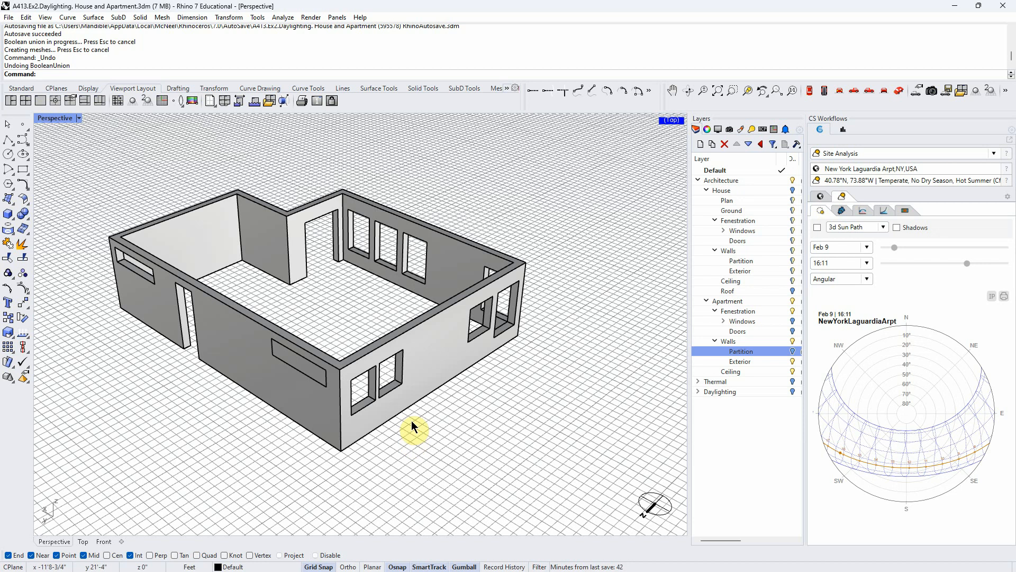
pyautogui.scroll(4, 345, 332)
pyautogui.scroll(-4, 345, 333)
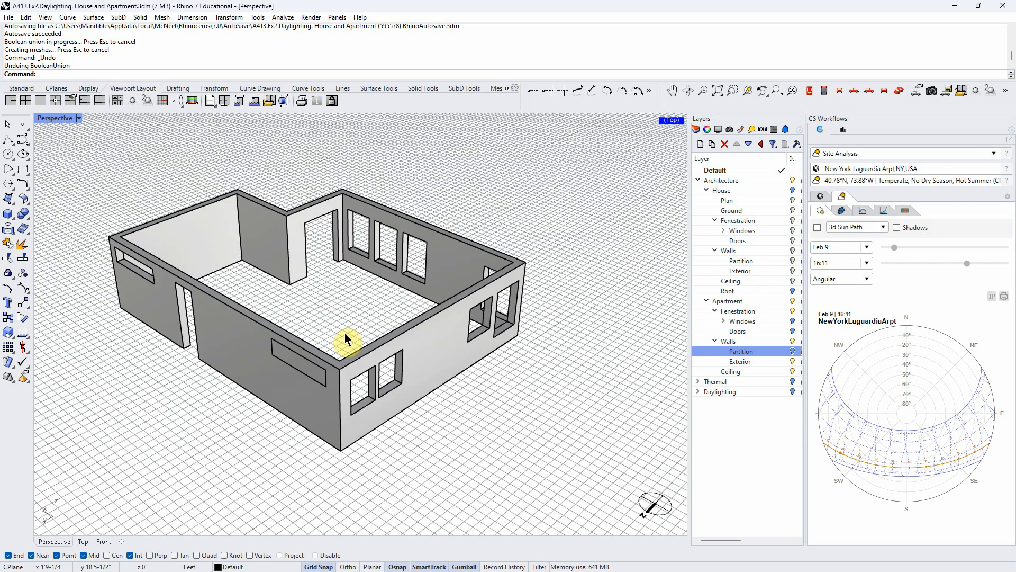
pyautogui.click(360, 422)
pyautogui.click(411, 516)
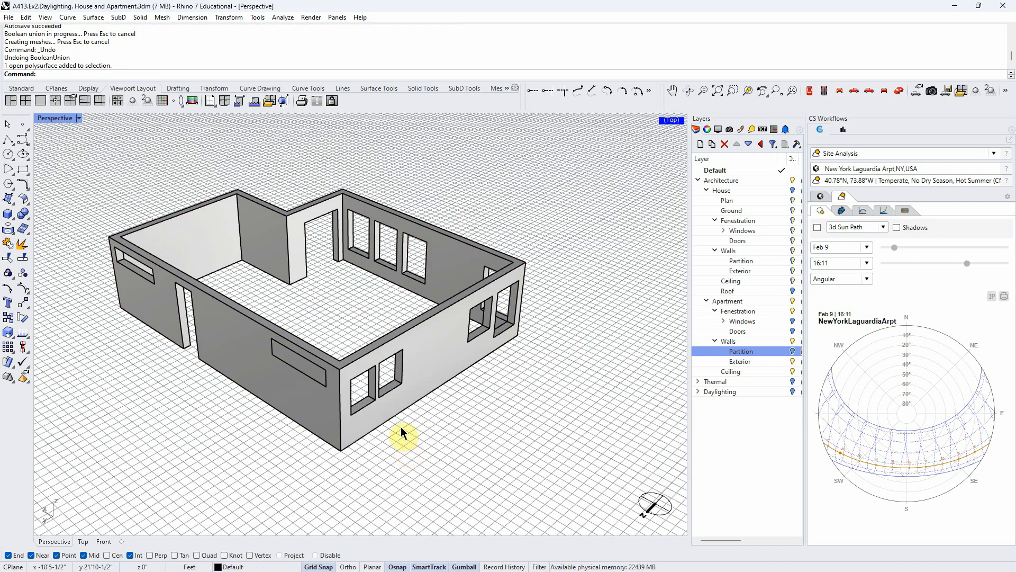
pyautogui.click(423, 367)
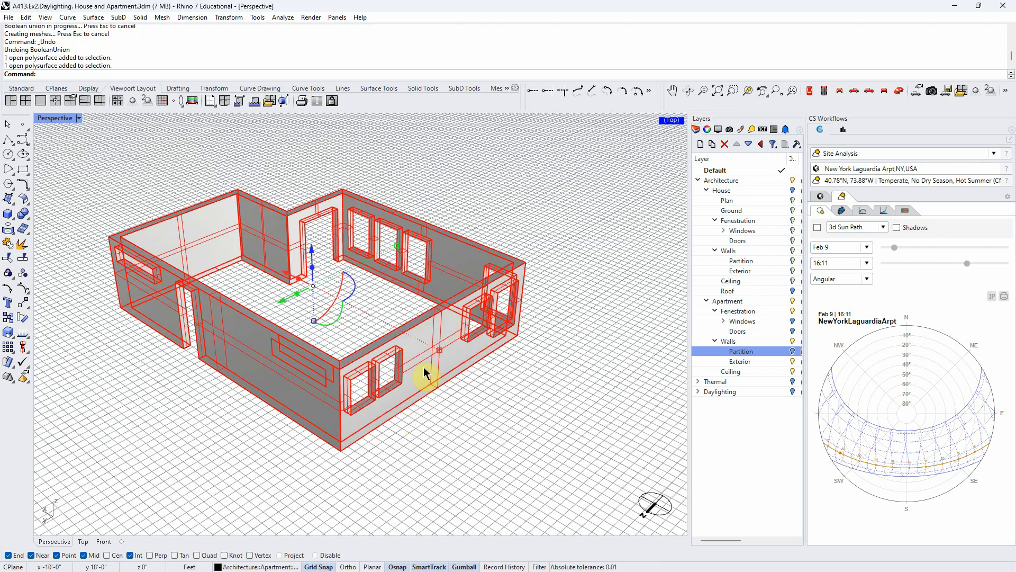
pyautogui.click(393, 440)
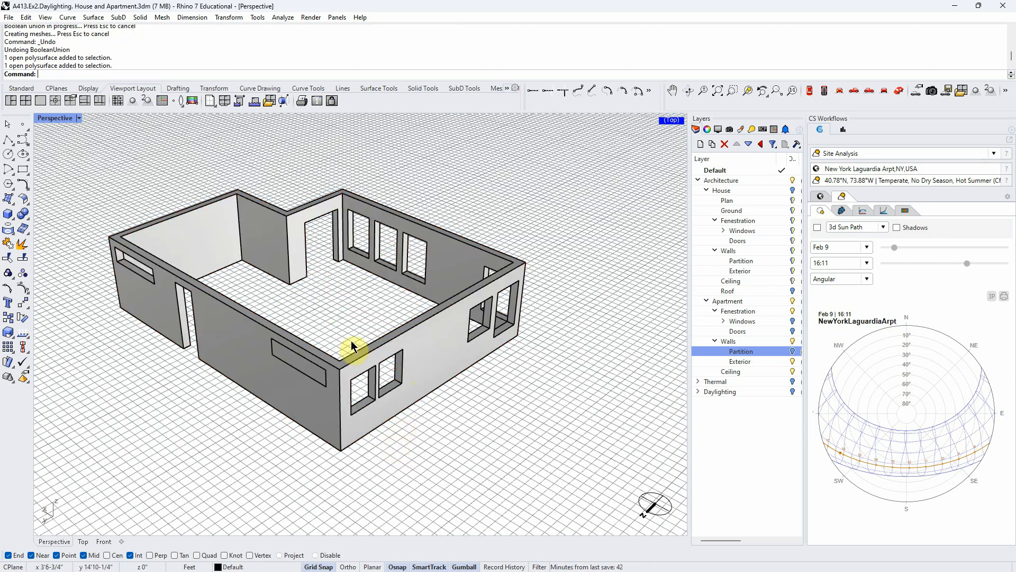
pyautogui.scroll(2, 392, 449)
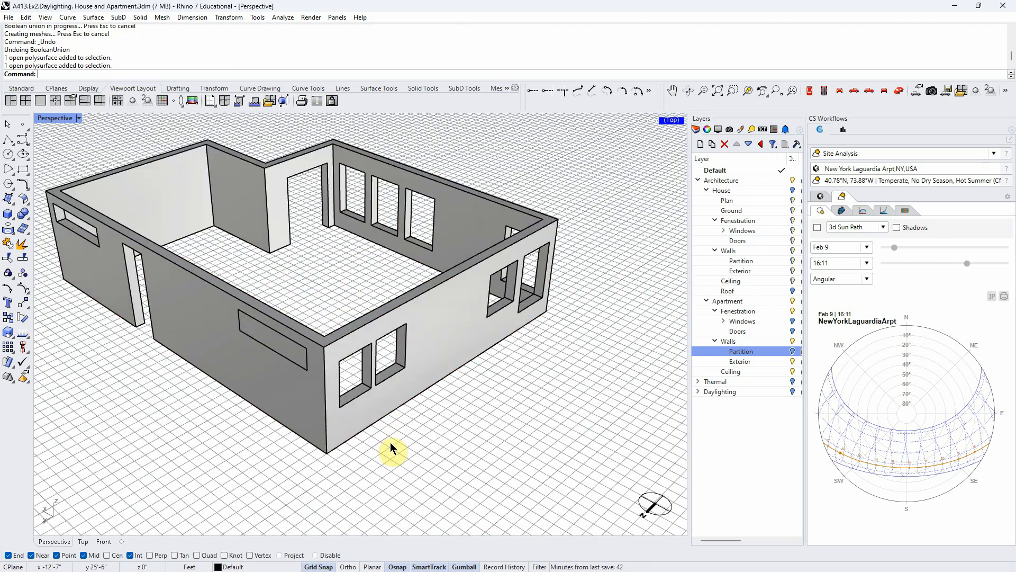
pyautogui.click(355, 420)
pyautogui.click(395, 495)
pyautogui.moveTo(380, 470); pyautogui.dragTo(268, 315)
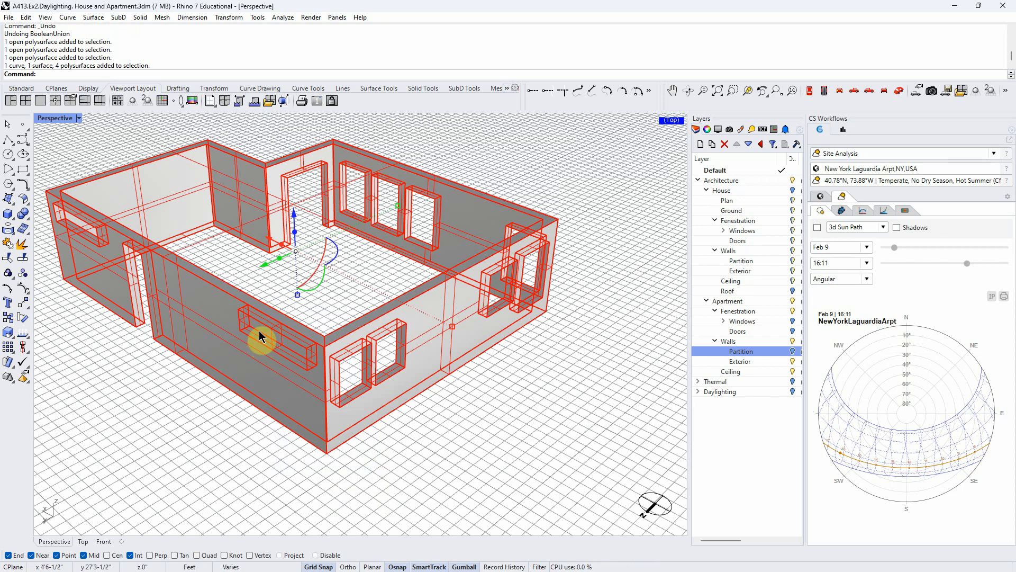
pyautogui.press('Escape')
pyautogui.click(244, 340)
pyautogui.click(490, 486)
# - Try BooleanUnion on everything selected around the filled window opening and the wall corner
pyautogui.moveTo(440, 479); pyautogui.dragTo(253, 314)
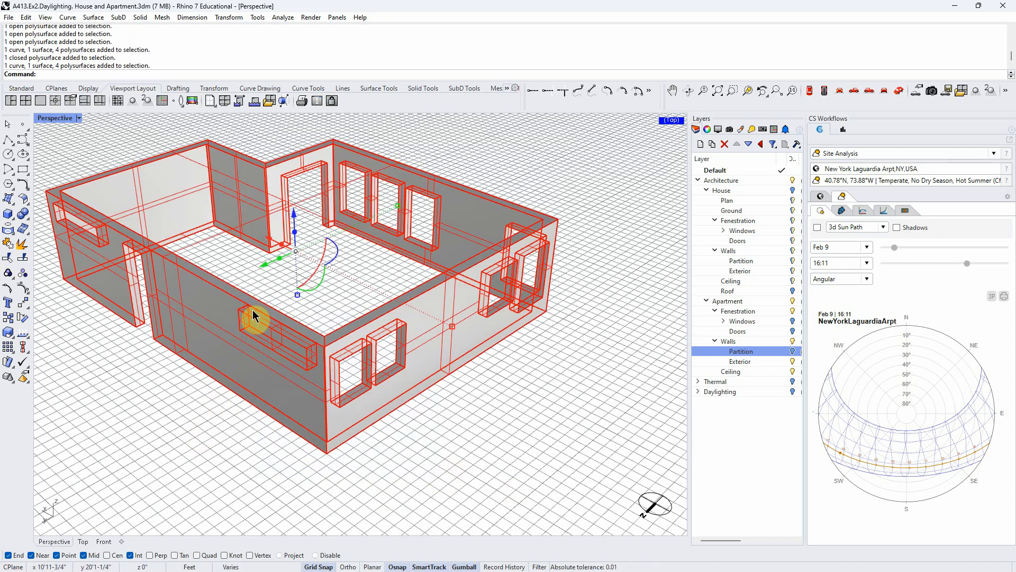
pyautogui.press('Return')
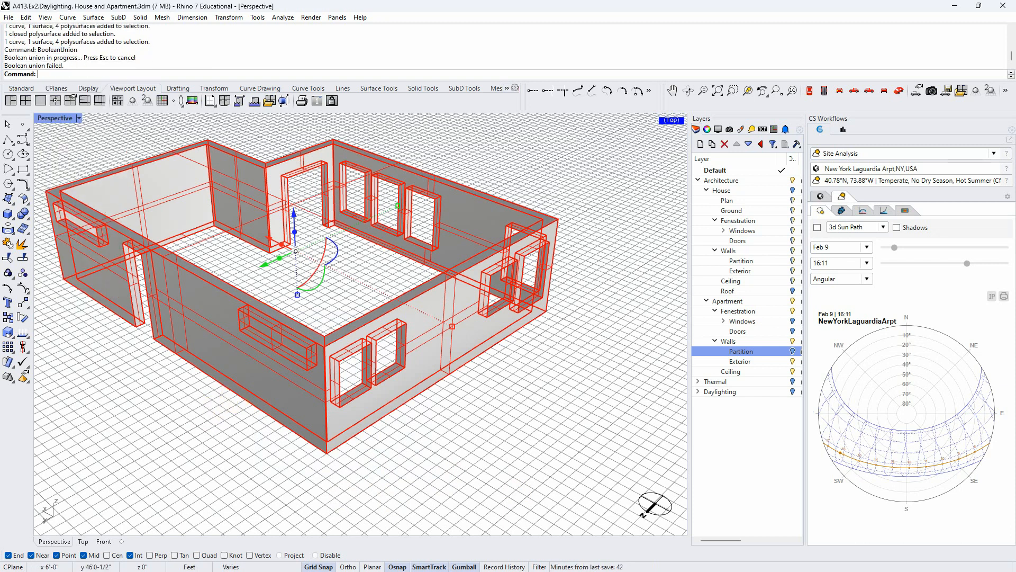
pyautogui.hotkey('ctrl', 'z')
pyautogui.moveTo(415, 487); pyautogui.dragTo(248, 313)
pyautogui.write('BooleanUnion')
pyautogui.press('Return')
# - Unite only the window solid and the exterior walls with BooleanUnion
pyautogui.click(99, 510)
pyautogui.click(322, 408)
pyautogui.click(422, 492)
pyautogui.click(297, 365)
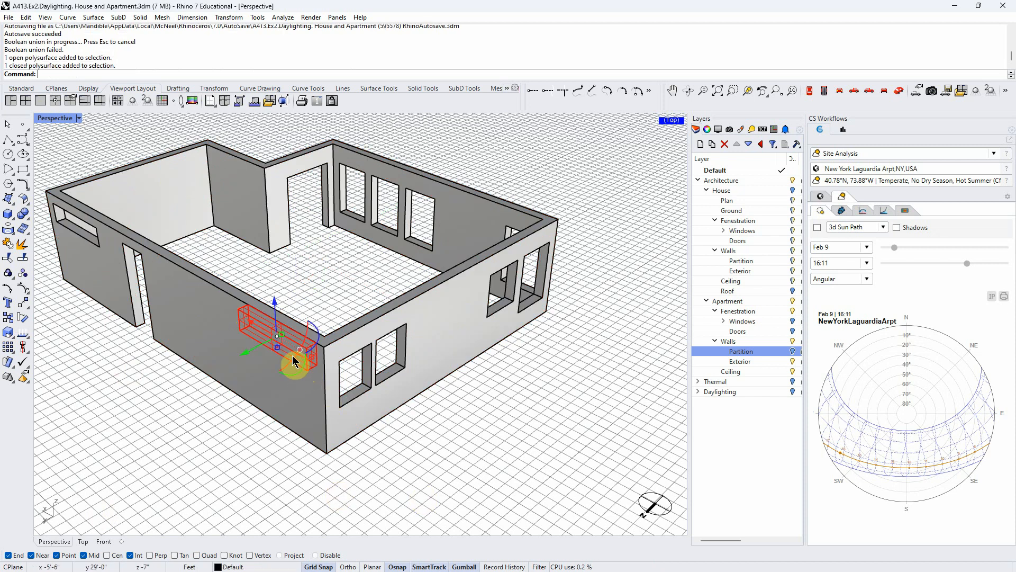
pyautogui.keyDown('shift'); pyautogui.click(394, 360); pyautogui.keyUp('shift')
pyautogui.write('BooleanUnion')
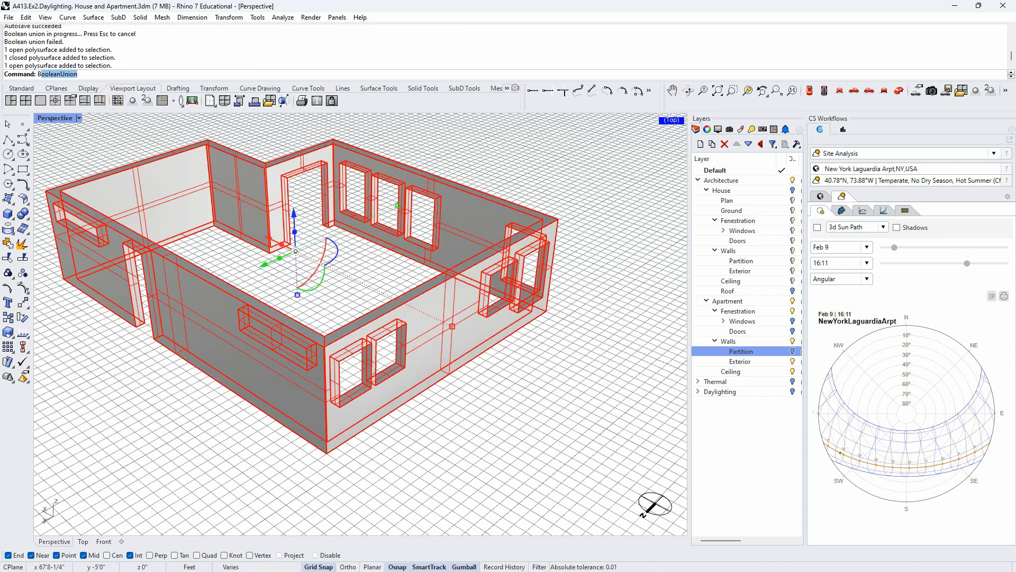
pyautogui.press('Return')
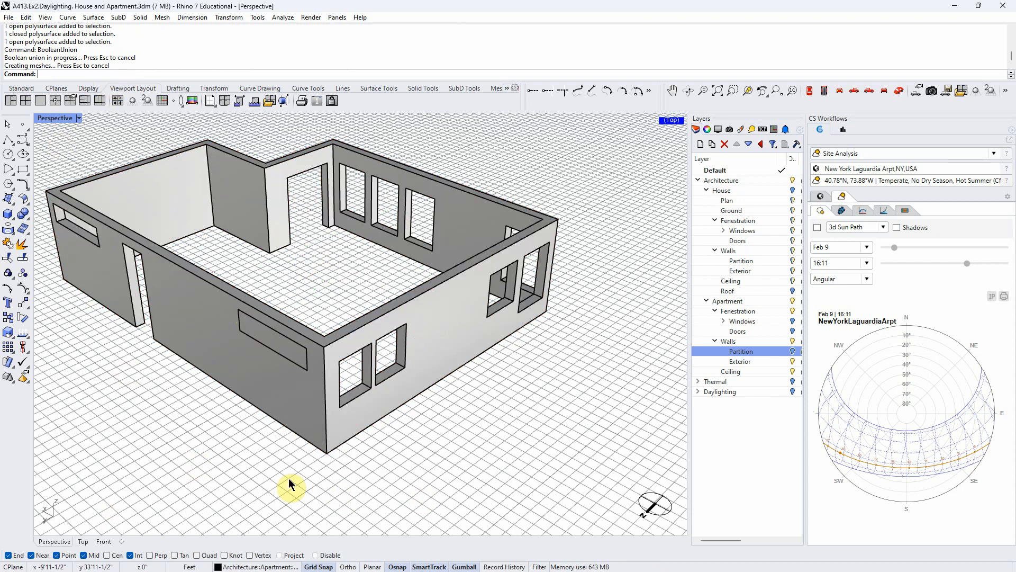
# - Delete the loose window polysurface and the closed outline curve from the filled opening
pyautogui.scroll(2, 290, 343)
pyautogui.click(291, 346)
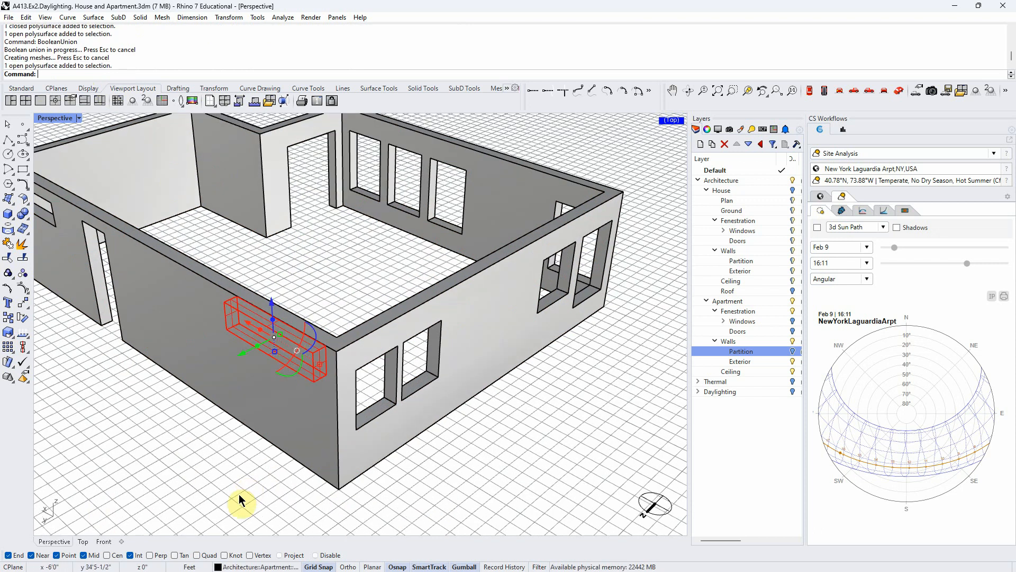
pyautogui.press('Delete')
pyautogui.click(293, 349)
pyautogui.rightClick(294, 350)
pyautogui.press('Delete')
# - Merge all coplanar faces of the exterior walls around the filled opening and delete the leftover window polysurface
pyautogui.click(294, 350)
pyautogui.click(529, 480)
pyautogui.moveTo(530, 480); pyautogui.dragTo(142, 295)
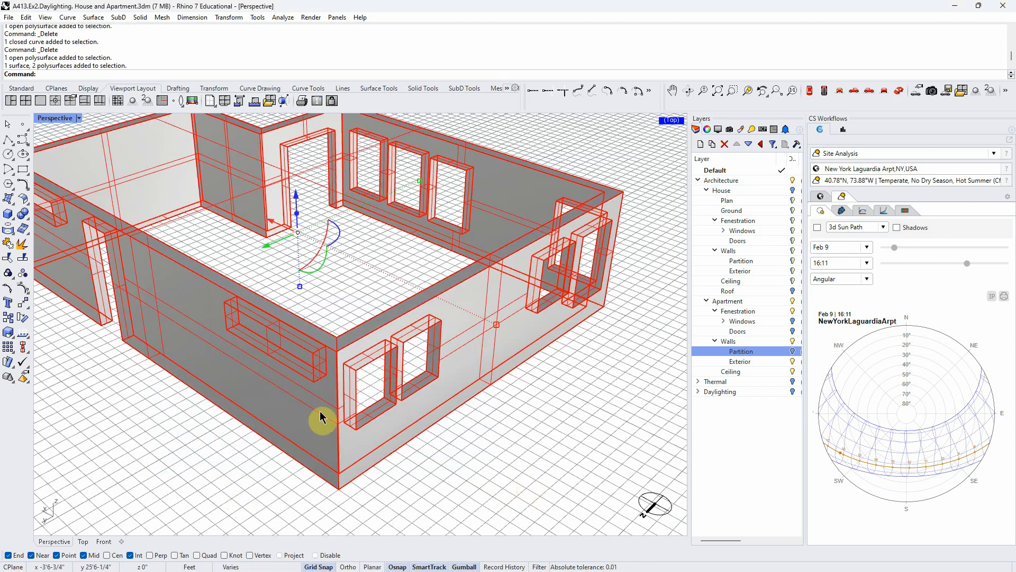
pyautogui.write('MergeAllCoplanarFaces')
pyautogui.press('Return')
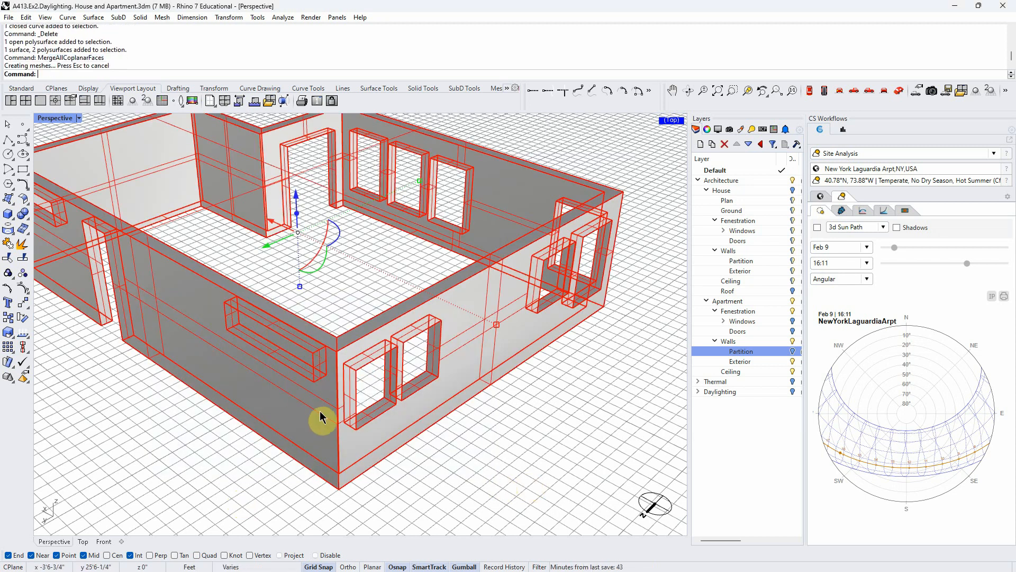
pyautogui.click(293, 348)
pyautogui.press('Delete')
# - Inspect the exterior walls from all sides to check the filled window opening and the remaining openings
pyautogui.moveTo(479, 448)
pyautogui.mouseDown(button='right')
pyautogui.moveTo(511, 447)
pyautogui.moveTo(422, 447)
pyautogui.moveTo(483, 449)
pyautogui.mouseUp(button='right')
pyautogui.scroll(-4, 489, 447)
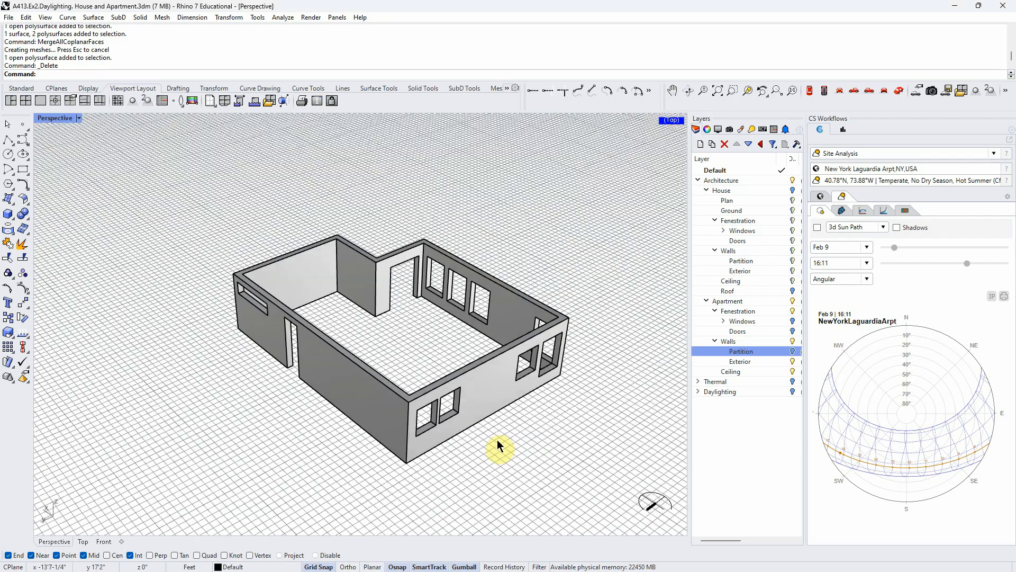
pyautogui.moveTo(357, 455); pyautogui.dragTo(357, 431, button='right')
pyautogui.scroll(2, 374, 378)
pyautogui.moveTo(374, 377); pyautogui.dragTo(375, 408, button='right')
pyautogui.scroll(4, 272, 331)
pyautogui.moveTo(384, 460); pyautogui.dragTo(381, 436, button='right')
pyautogui.moveTo(397, 373); pyautogui.dragTo(374, 405, button='right')
pyautogui.scroll(-3, 371, 400)
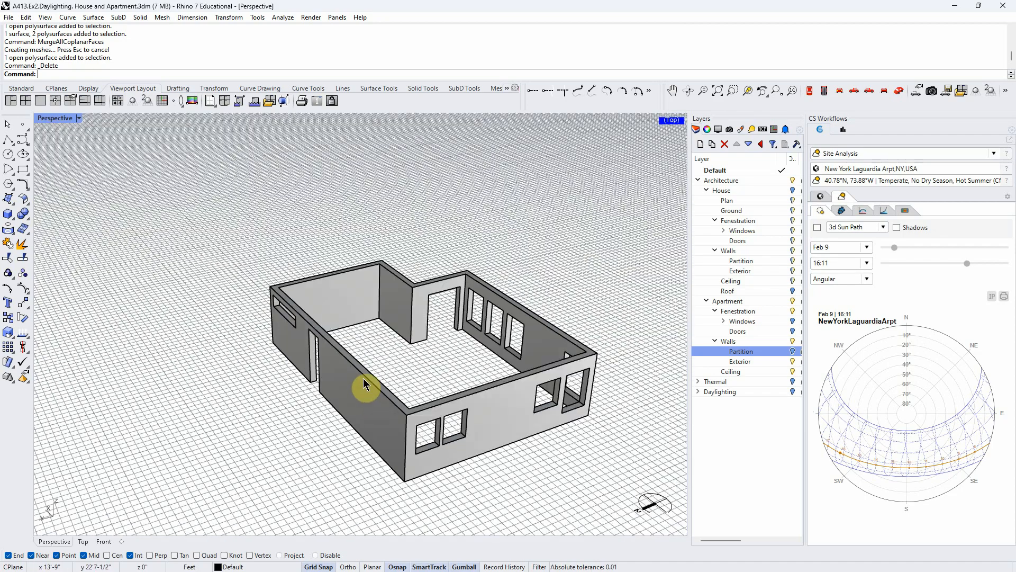
pyautogui.moveTo(553, 478); pyautogui.dragTo(522, 469, button='right')
pyautogui.scroll(-3, 429, 476)
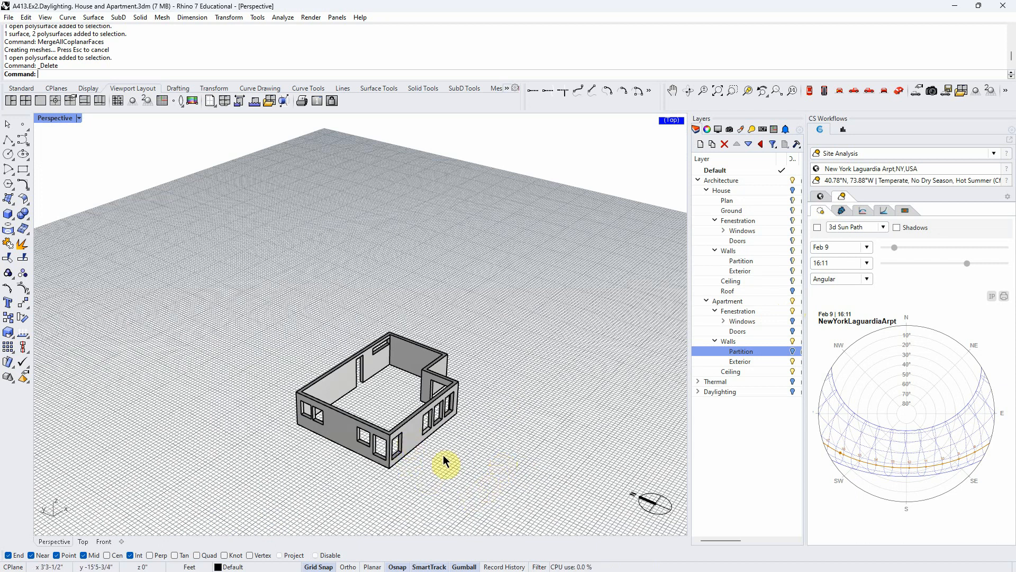
pyautogui.moveTo(486, 475); pyautogui.dragTo(466, 473, button='right')
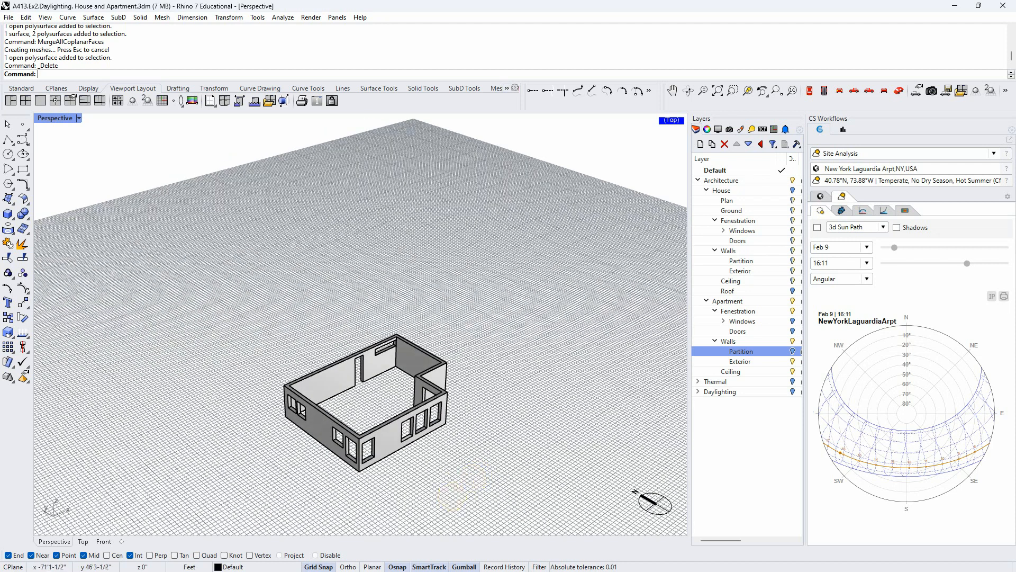
# - Show the apartment's Fenestration and Partition wall layers together with the exterior walls
pyautogui.click(792, 311)
pyautogui.scroll(4, 387, 485)
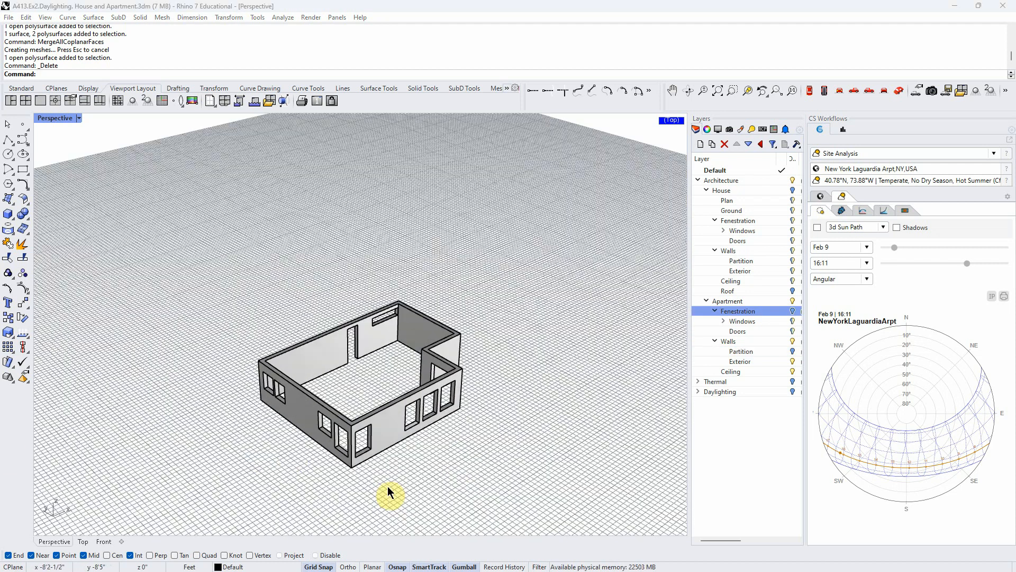
pyautogui.moveTo(386, 484); pyautogui.dragTo(402, 312, button='right')
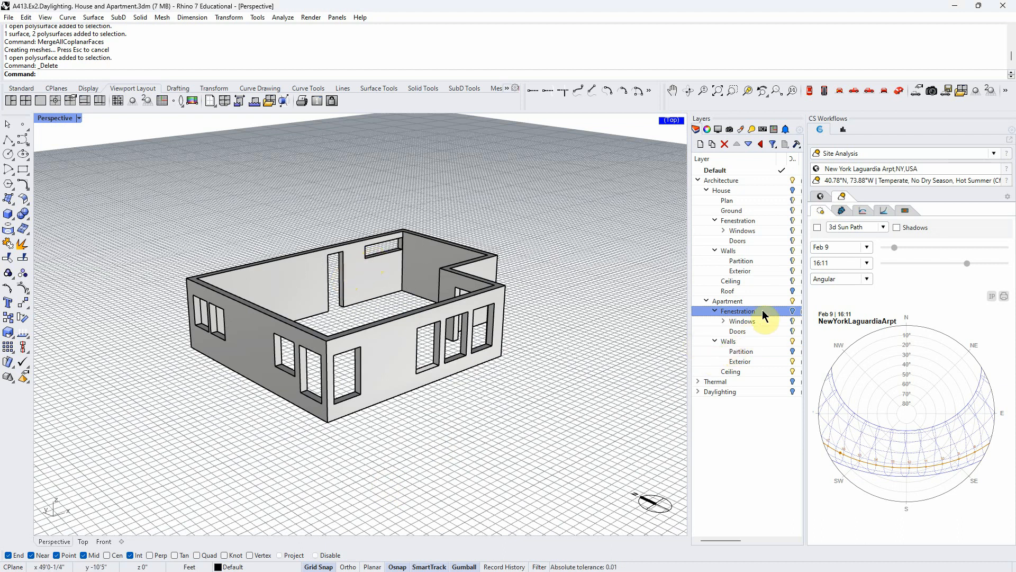
pyautogui.click(794, 311)
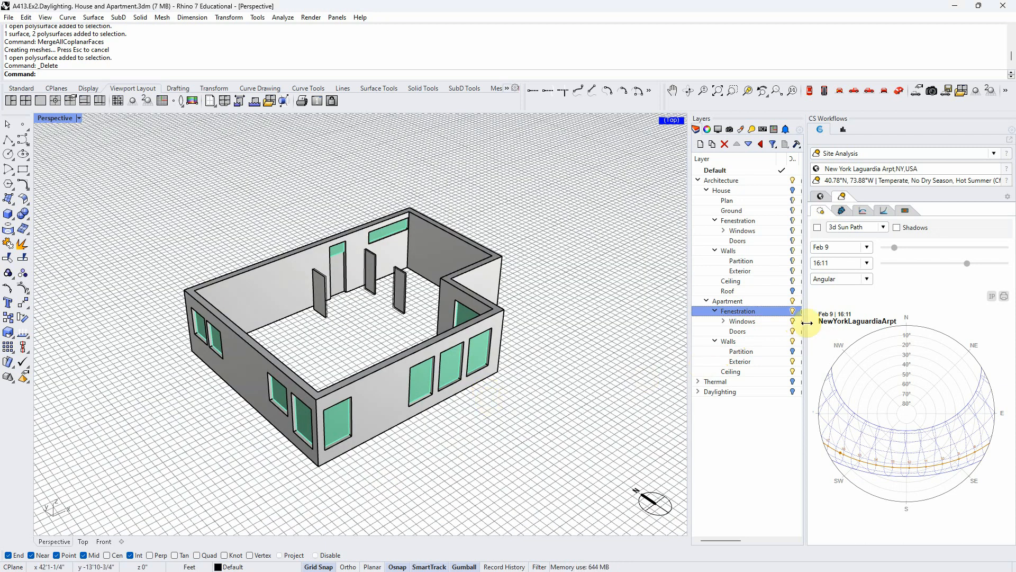
pyautogui.click(792, 352)
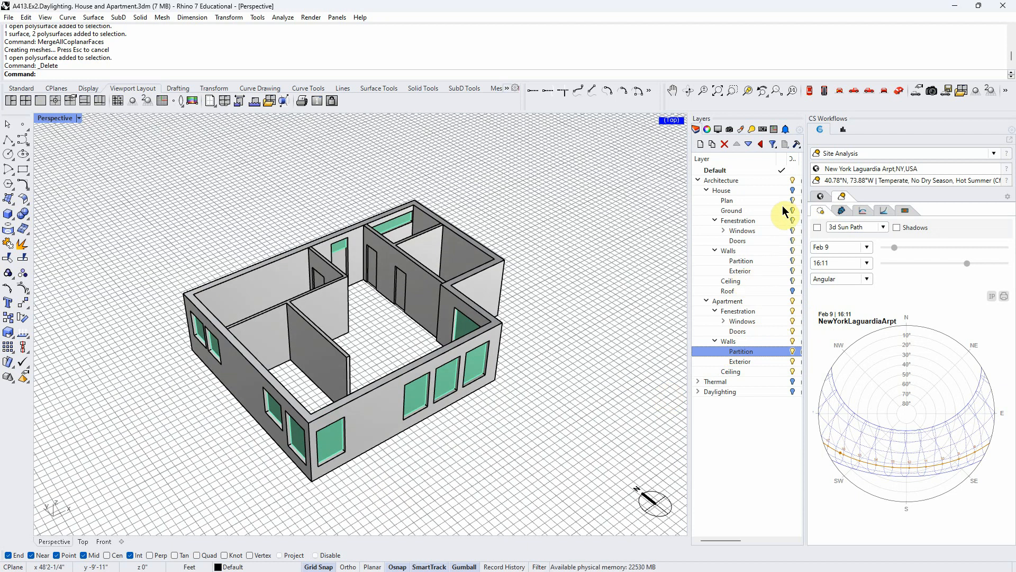
# - Select the apartment's Ceiling layer and widen the layer list to reveal the lock, colour and material columns
pyautogui.click(787, 190)
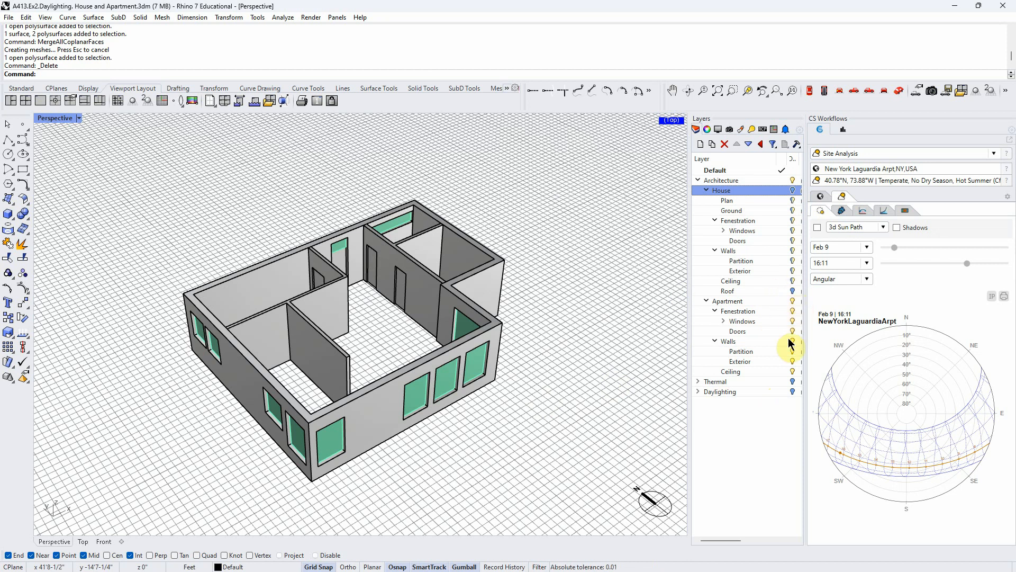
pyautogui.moveTo(582, 408); pyautogui.dragTo(580, 391, button='right')
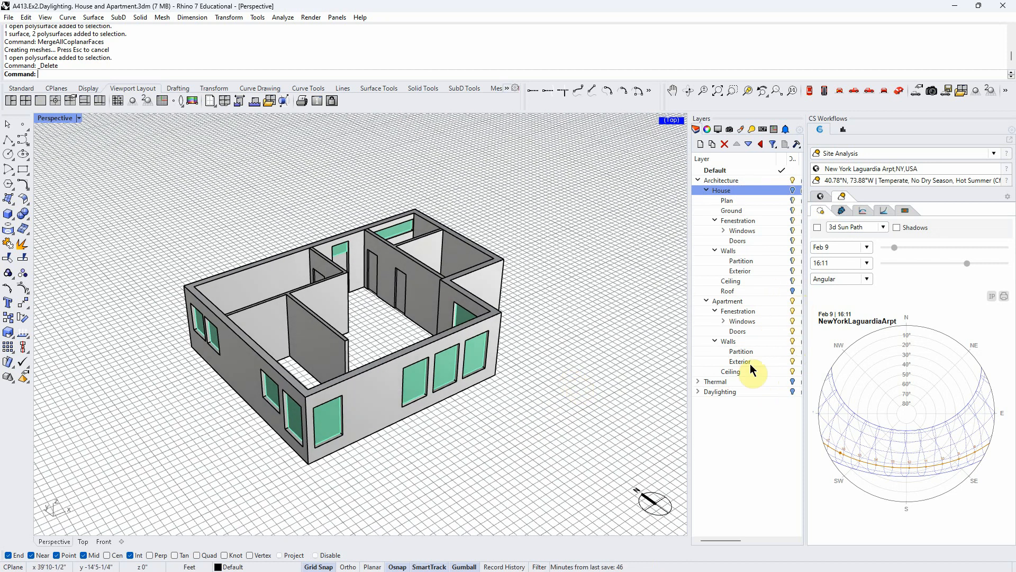
pyautogui.click(793, 374)
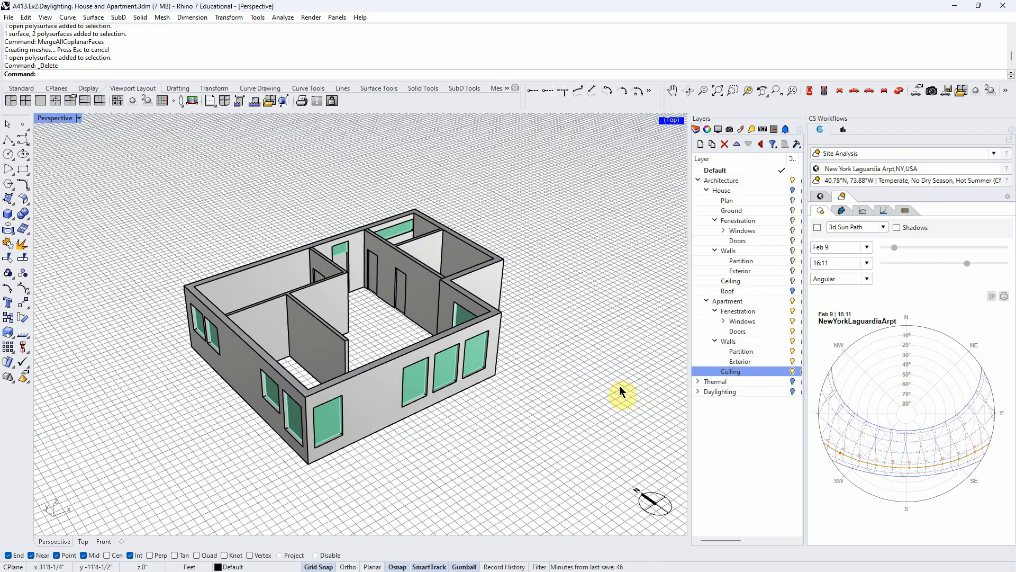
pyautogui.moveTo(691, 336); pyautogui.dragTo(635, 352)
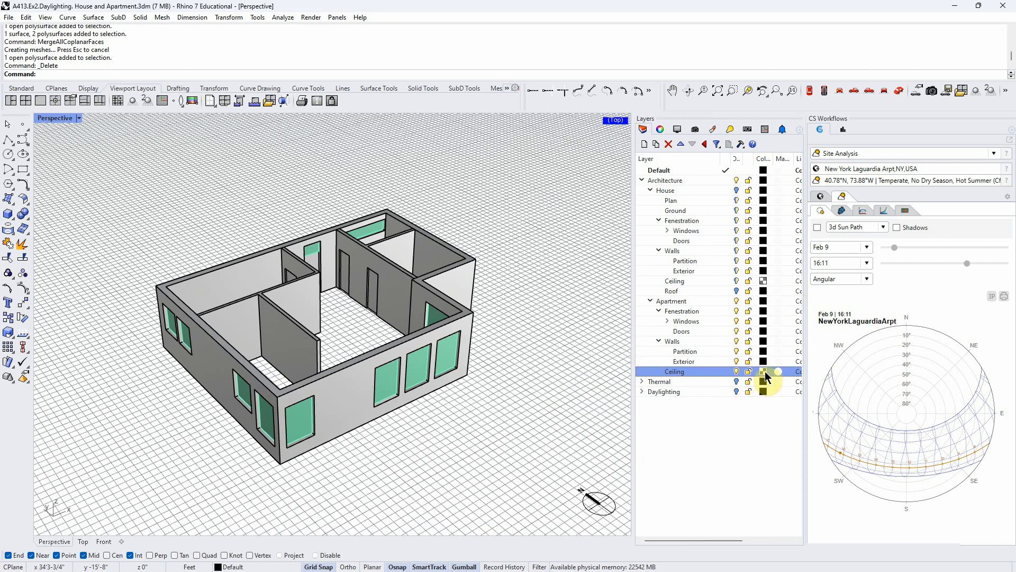
# - Show the House layer with its Roof sublayer and inspect the roofed model from above and below
pyautogui.moveTo(574, 419); pyautogui.dragTo(470, 429, button='right')
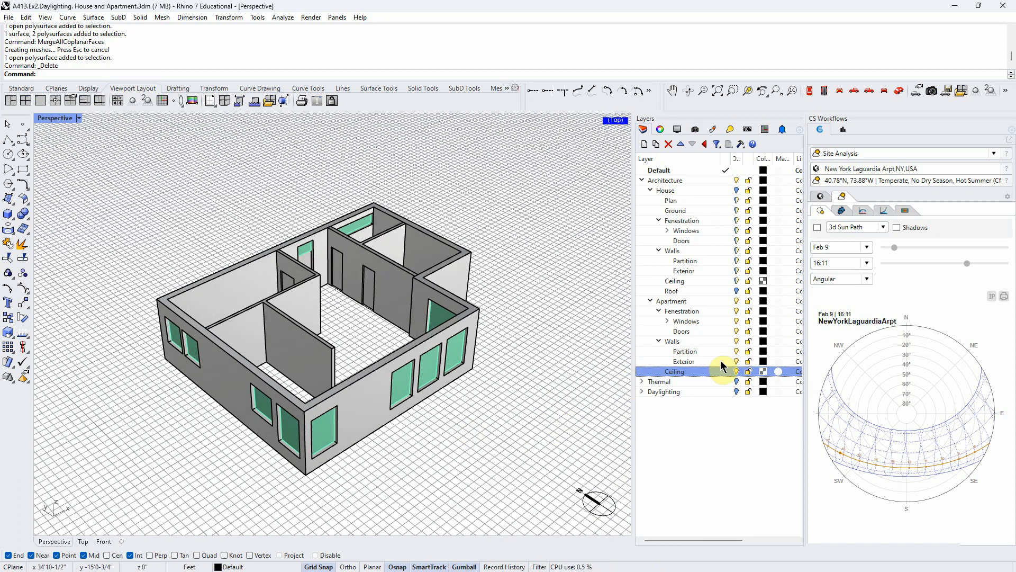
pyautogui.click(738, 291)
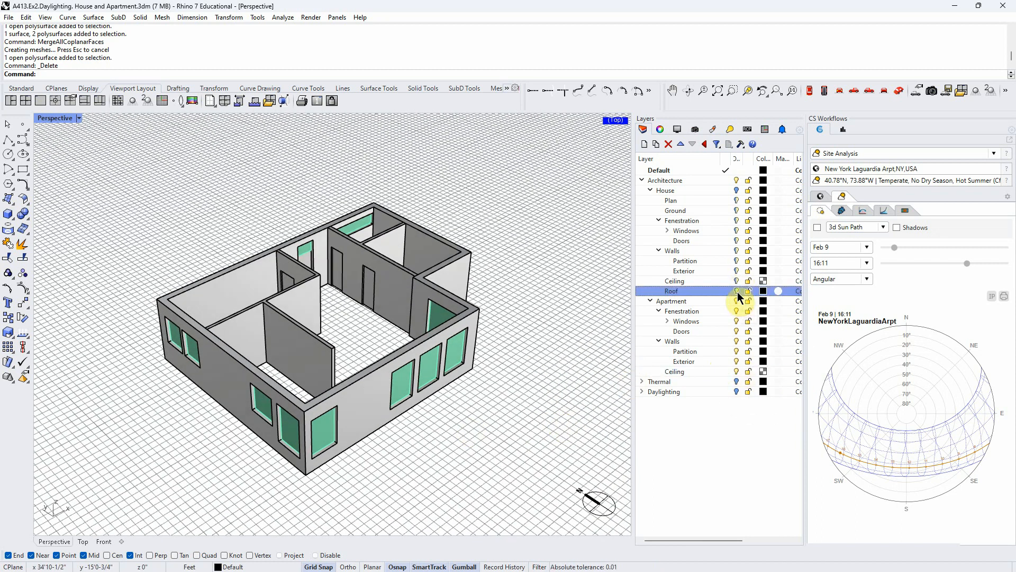
pyautogui.click(737, 191)
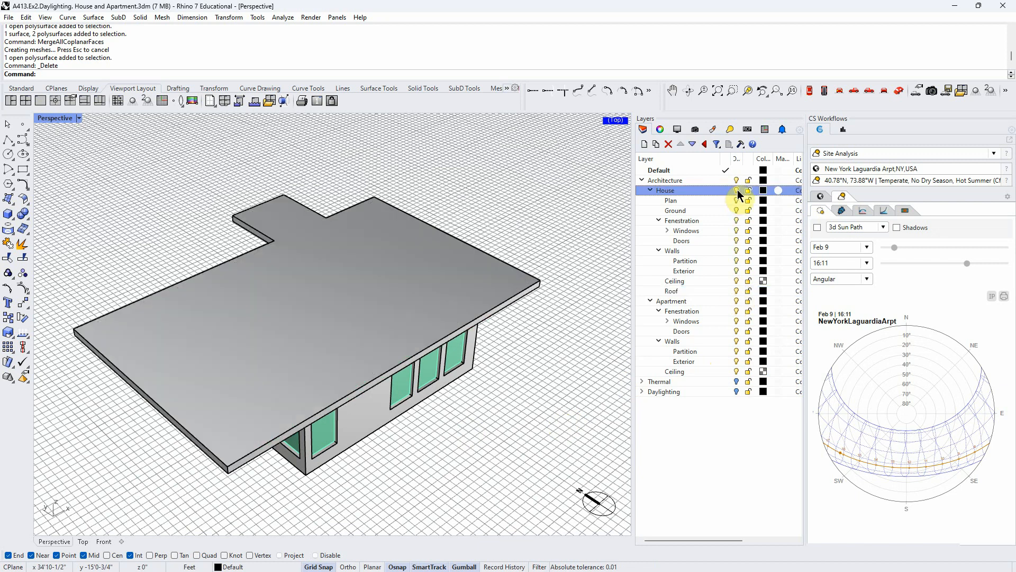
pyautogui.moveTo(545, 433); pyautogui.dragTo(320, 402, button='right')
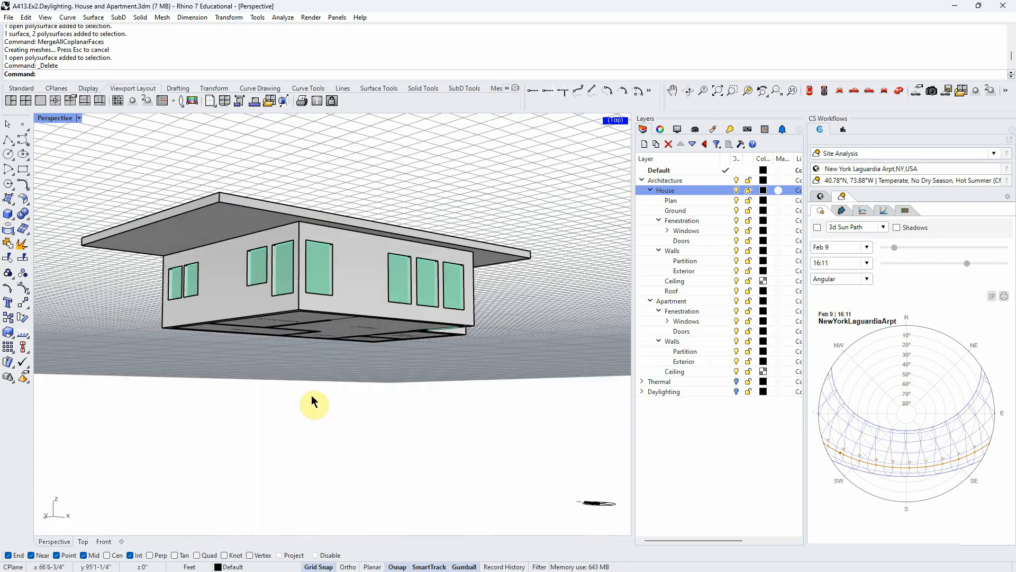
pyautogui.moveTo(311, 255); pyautogui.dragTo(340, 335, button='right')
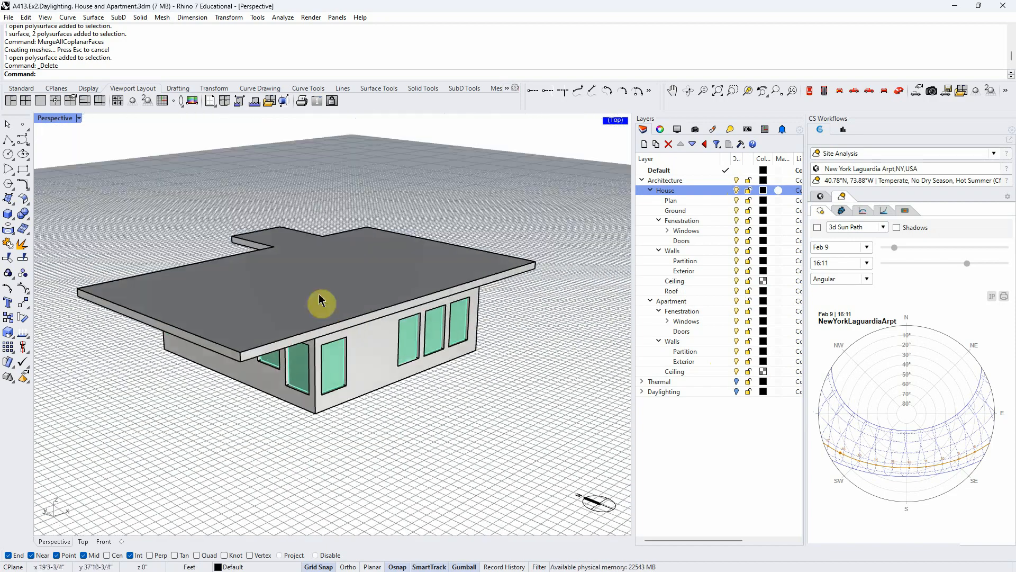
pyautogui.moveTo(275, 311); pyautogui.dragTo(356, 431, button='right')
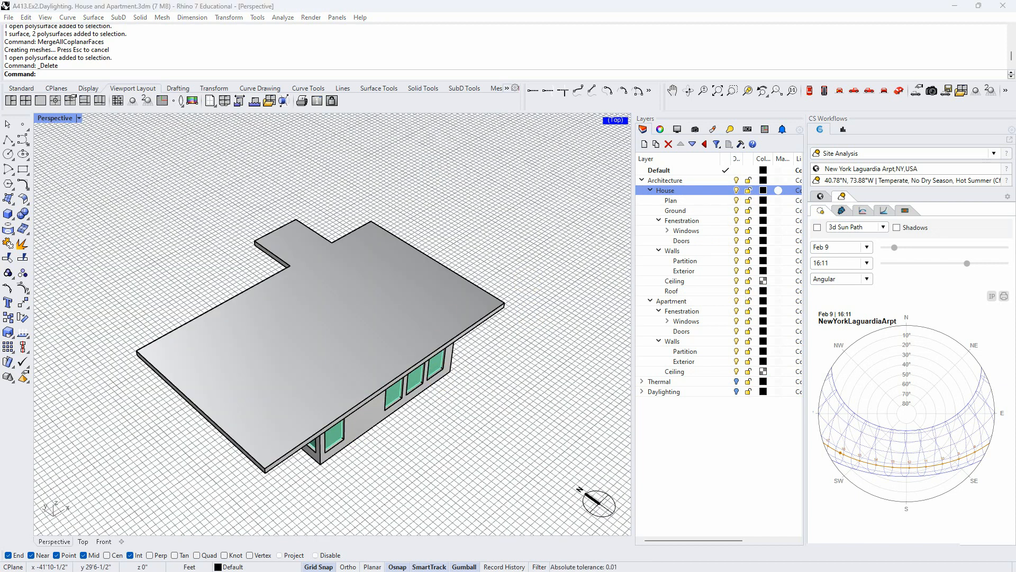
# - Switch to the Ex1 assignment document in Word and review the program and separate-layer modelling requirements
pyautogui.hotkey('alt', 'Tab')
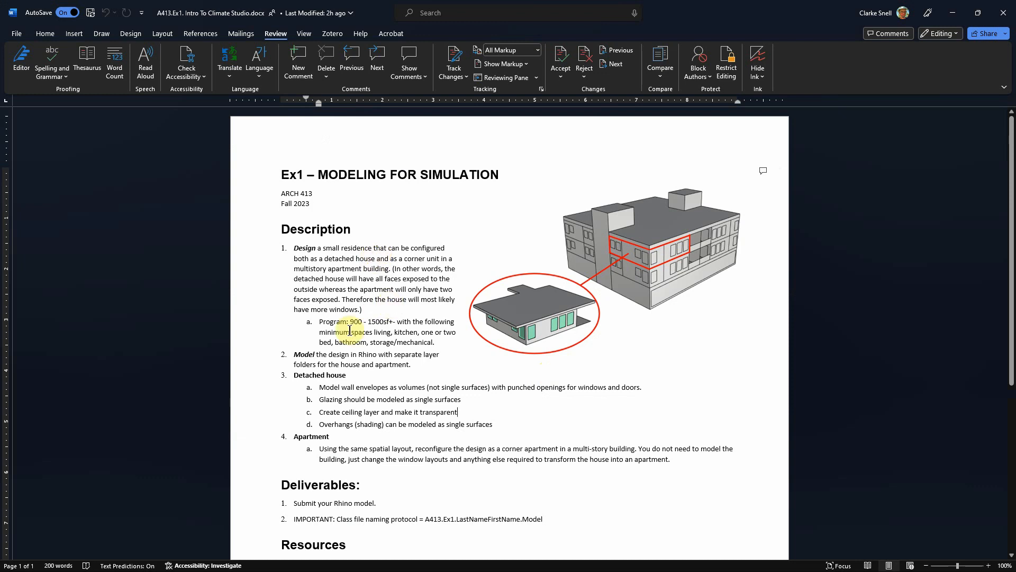
pyautogui.moveTo(320, 320); pyautogui.dragTo(437, 347)
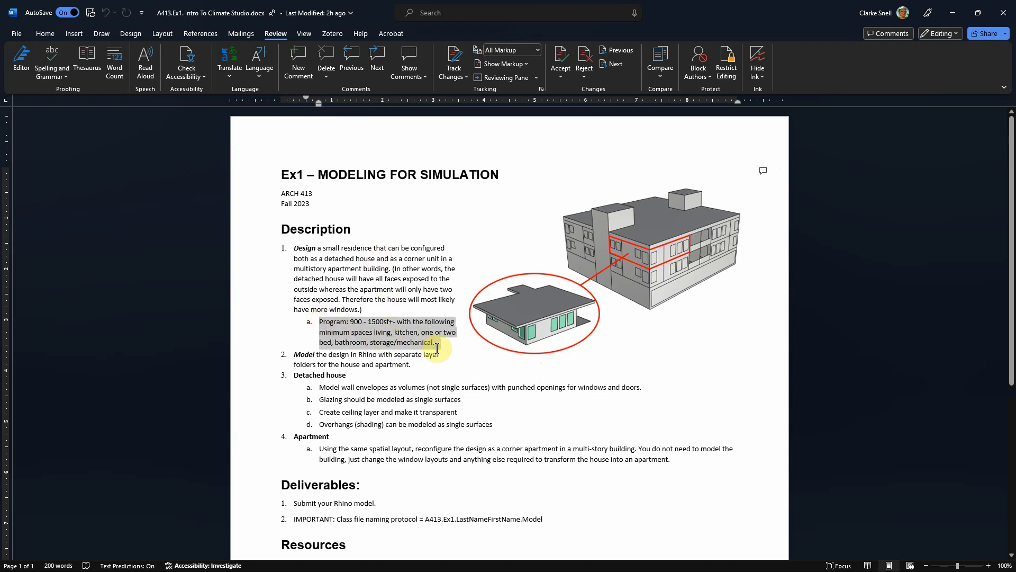
pyautogui.click(479, 363)
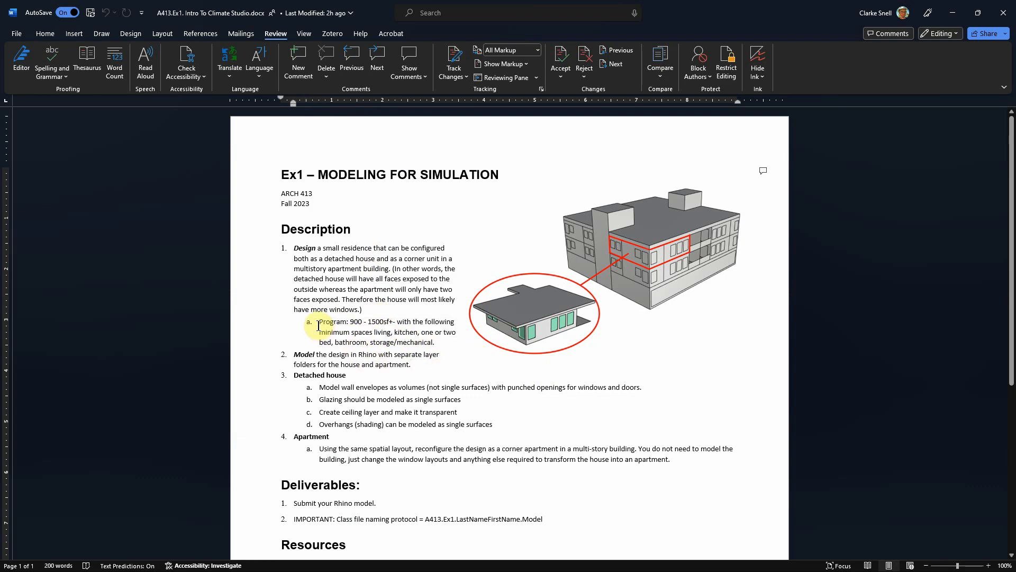
pyautogui.moveTo(320, 322); pyautogui.dragTo(437, 343)
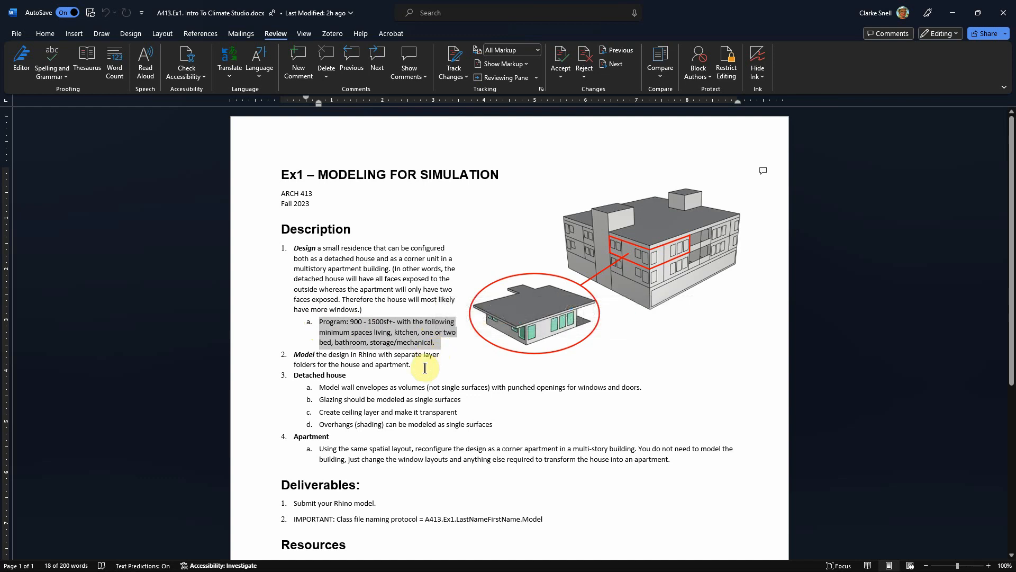
pyautogui.moveTo(377, 355); pyautogui.dragTo(440, 354)
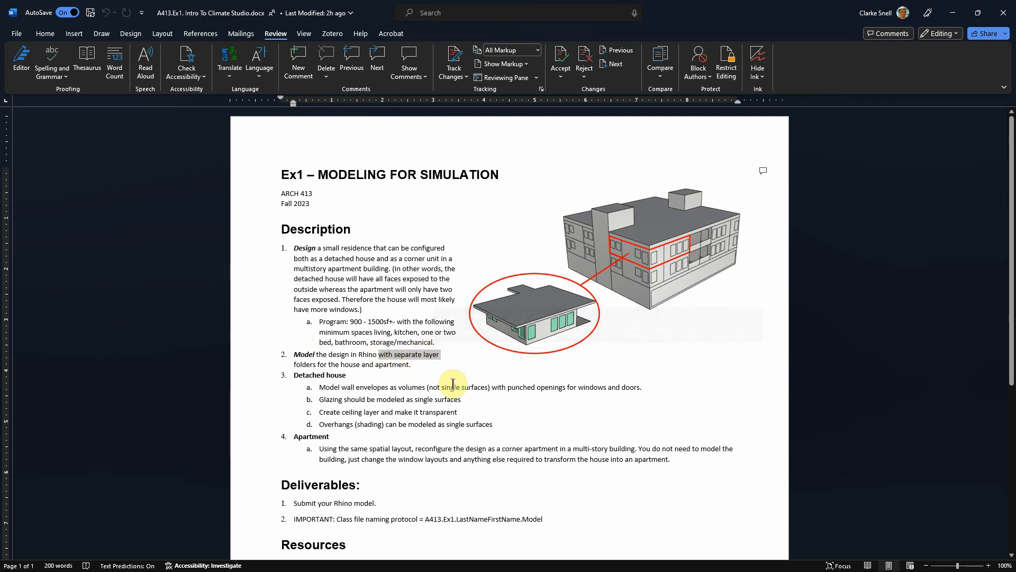
# - Review the Detached house requirements for walls, glazing, ceiling and overhangs, and the Apartment reconfiguration requirement
pyautogui.scroll(-2, 431, 374)
pyautogui.click(518, 361)
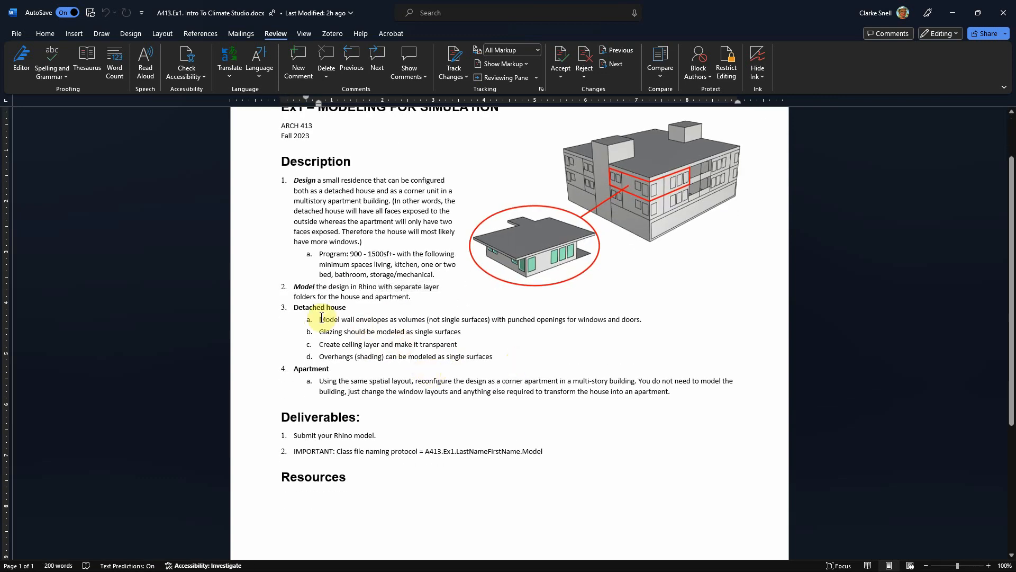
pyautogui.moveTo(322, 320); pyautogui.dragTo(389, 321)
pyautogui.moveTo(319, 333); pyautogui.dragTo(464, 333)
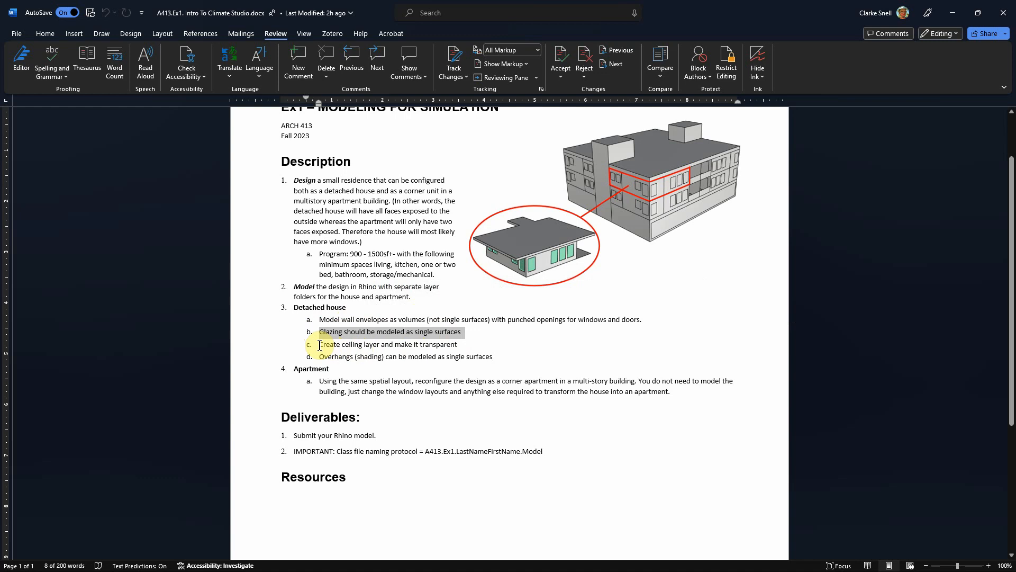
pyautogui.moveTo(319, 344); pyautogui.dragTo(459, 345)
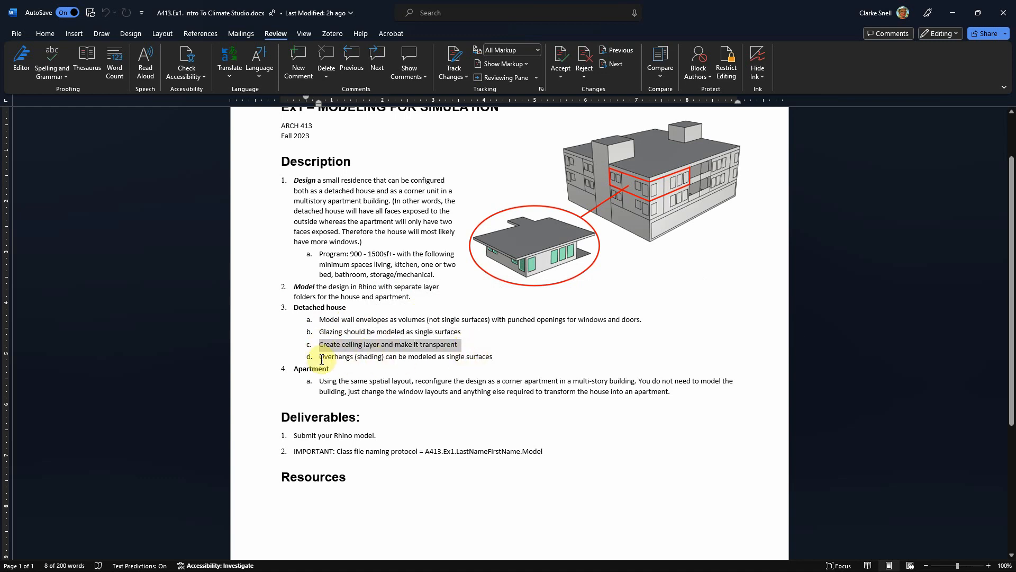
pyautogui.moveTo(319, 356); pyautogui.dragTo(497, 356)
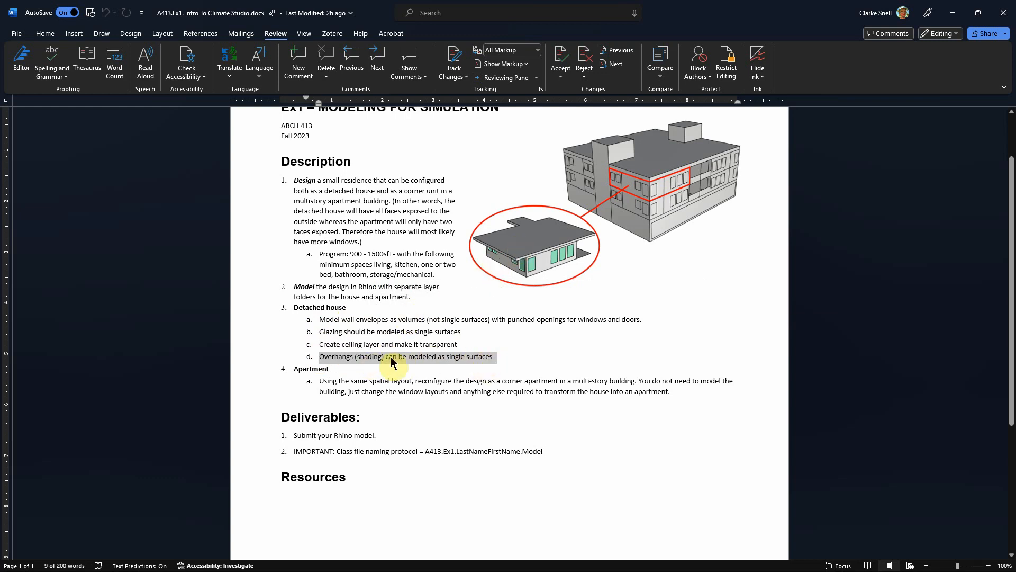
pyautogui.click(378, 411)
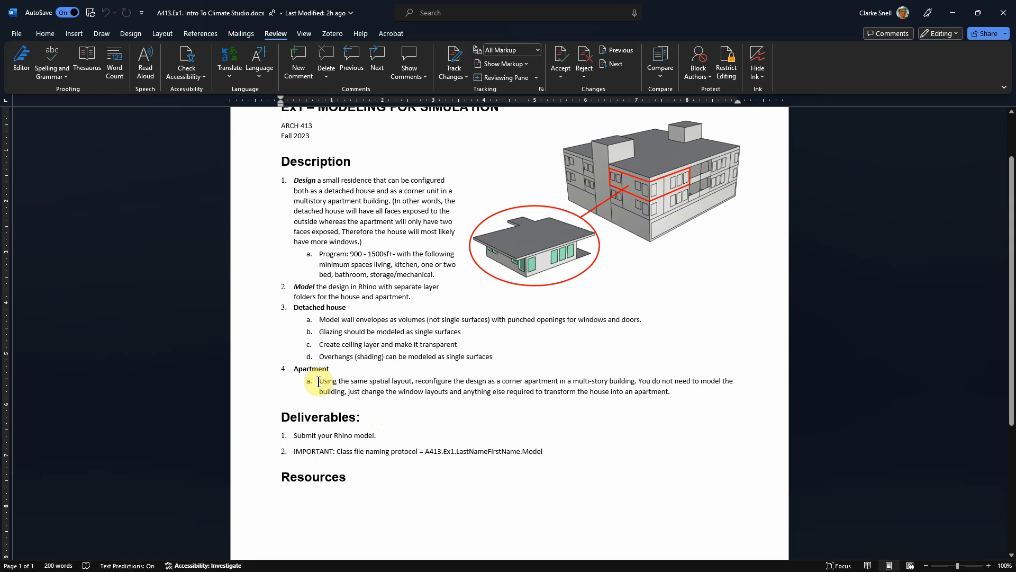
pyautogui.moveTo(320, 380); pyautogui.dragTo(675, 394)
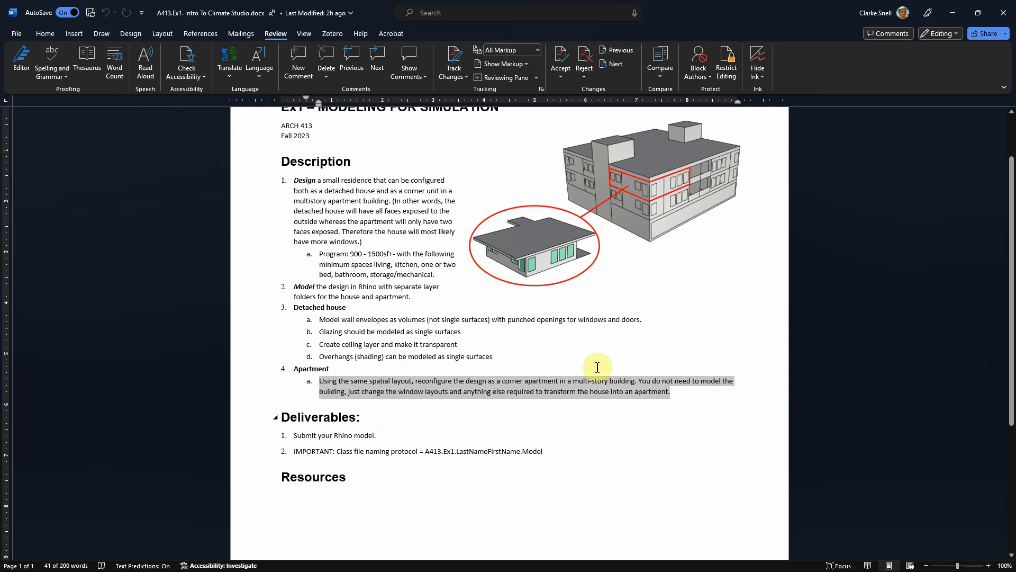
pyautogui.click(405, 419)
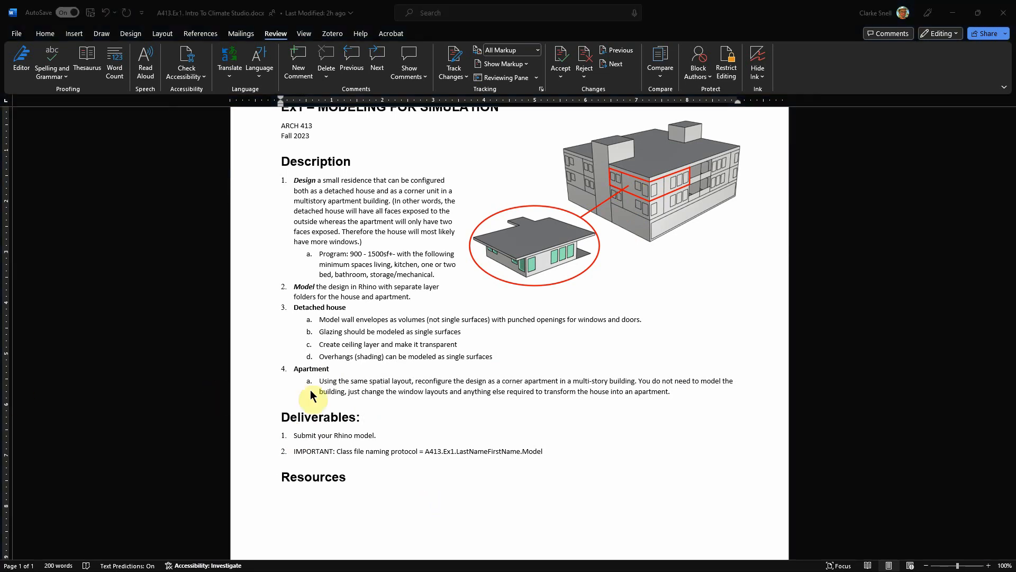
# - Add a first Deliverables item reading "Use class template to create simple layout showing your two configurations of the design (house and apartment)."
pyautogui.click(290, 435)
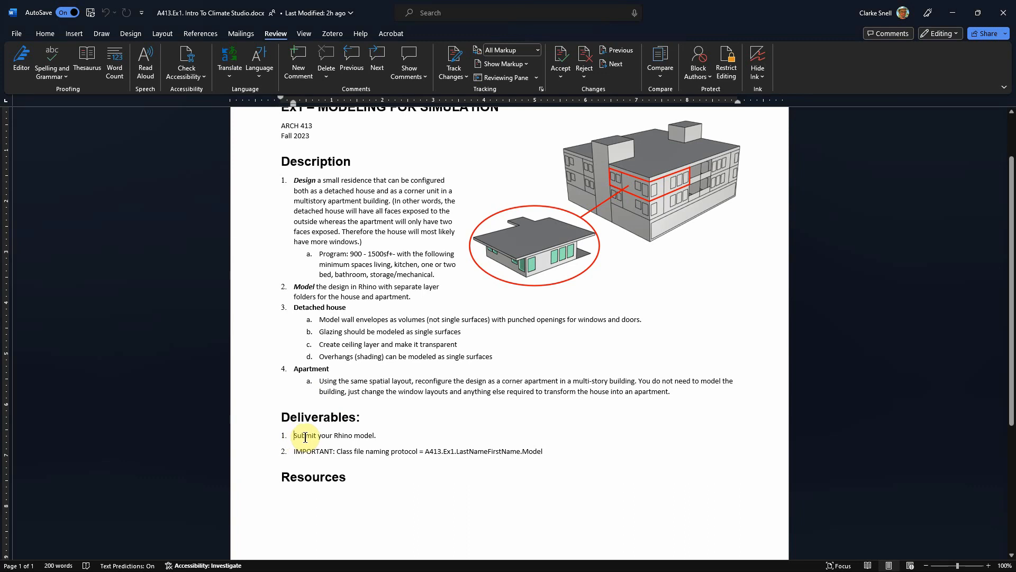
pyautogui.press('Return')
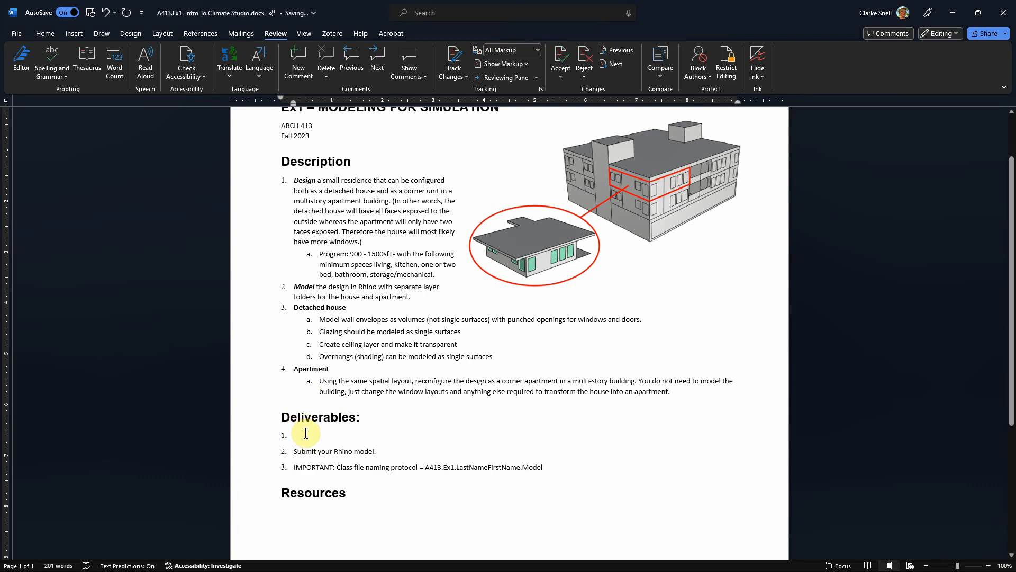
pyautogui.write('Use class template to')
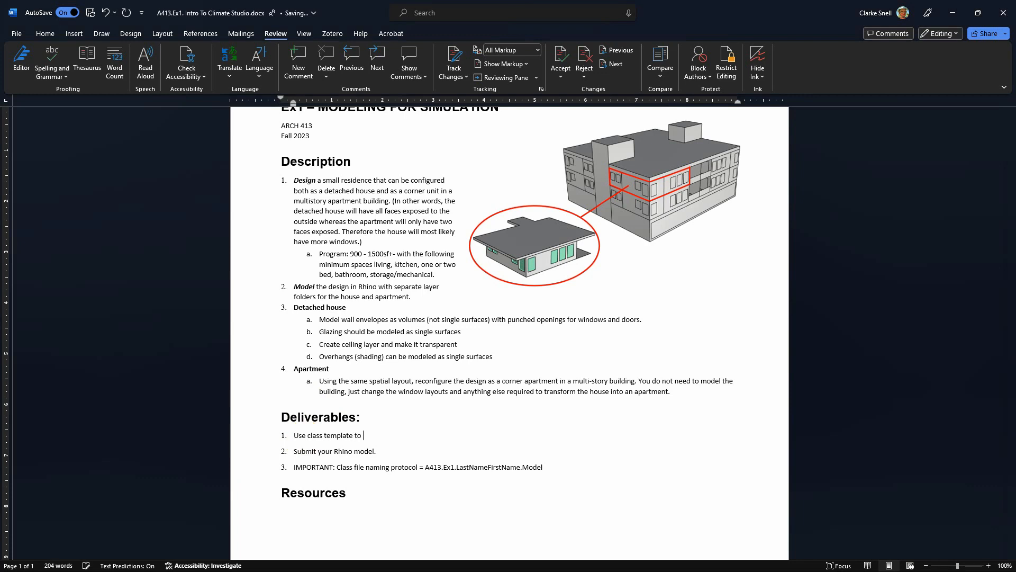
pyautogui.write('ate')
pyautogui.write(' simple layout showing yyour two ')
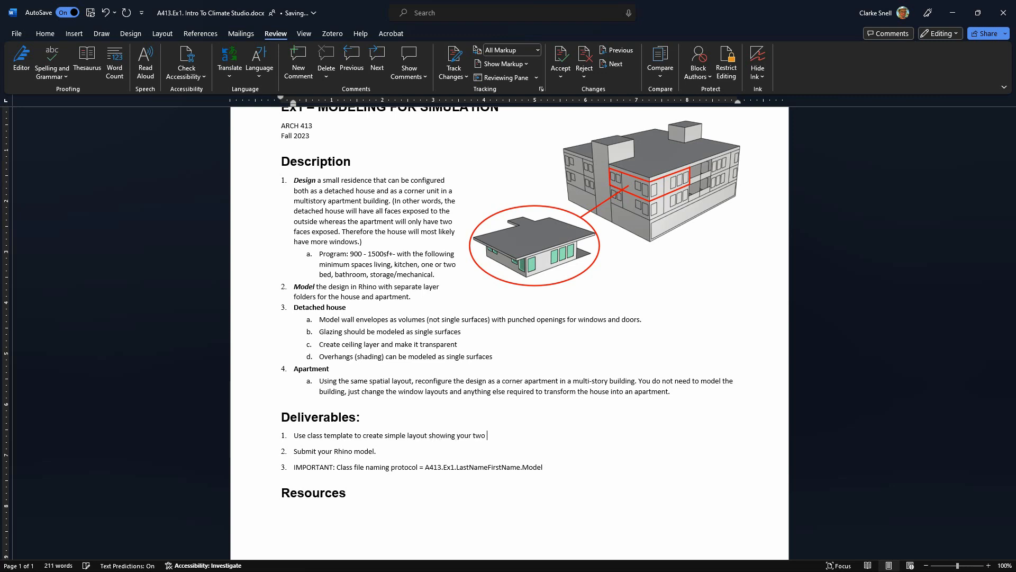
pyautogui.write('configurations of the ')
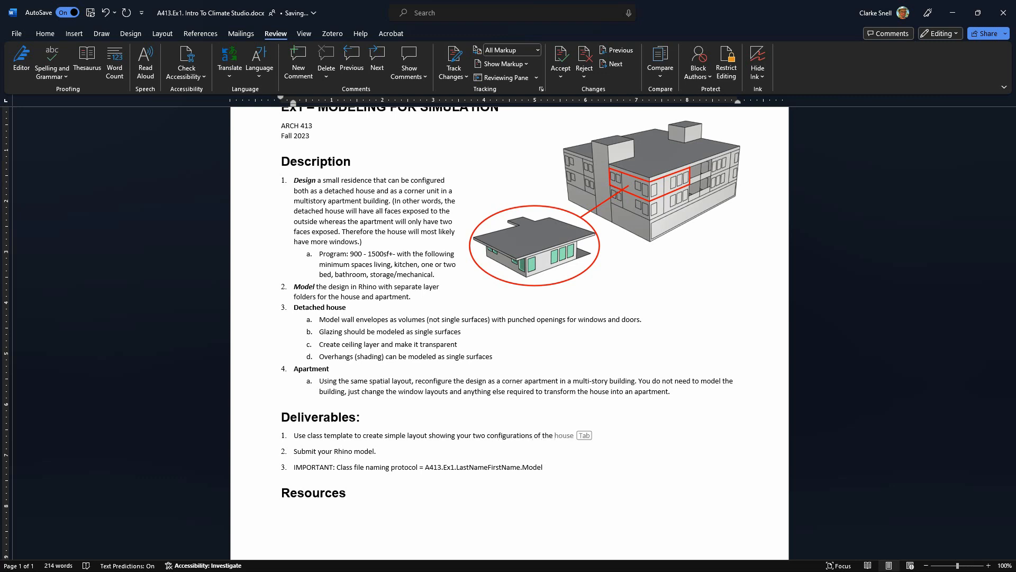
pyautogui.write('design (house and apartment).')
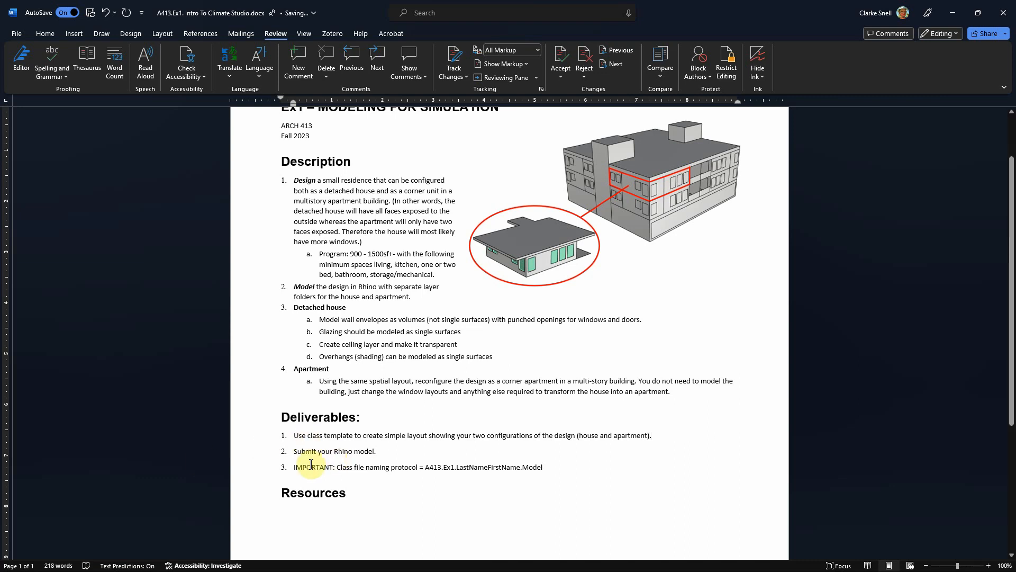
# - Review the three Deliverables items, including the Rhino model submission and the class file naming protocol
pyautogui.click(302, 437)
pyautogui.moveTo(295, 453); pyautogui.dragTo(361, 451)
pyautogui.click(370, 470)
pyautogui.moveTo(293, 468); pyautogui.dragTo(548, 466)
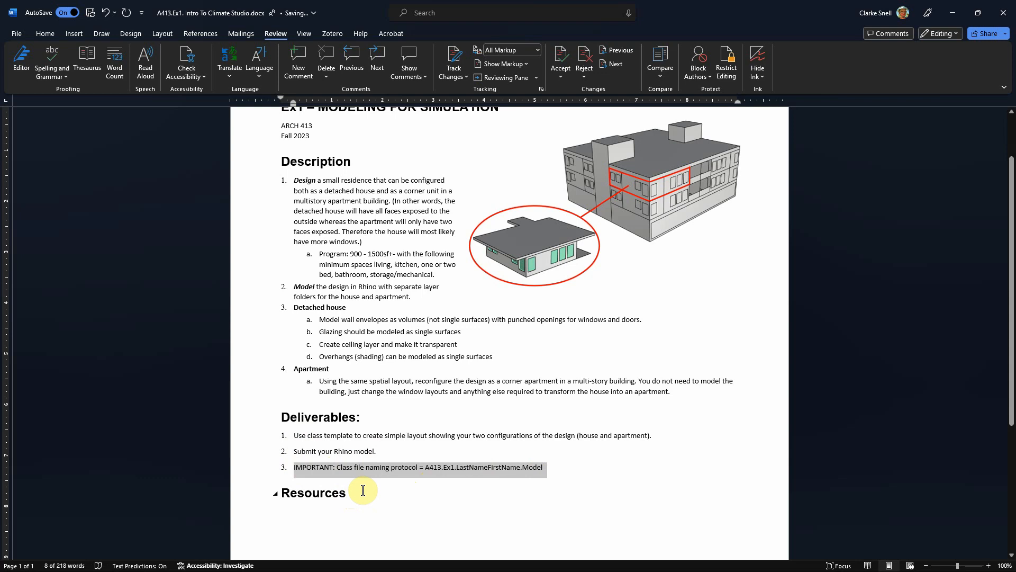
pyautogui.click(363, 489)
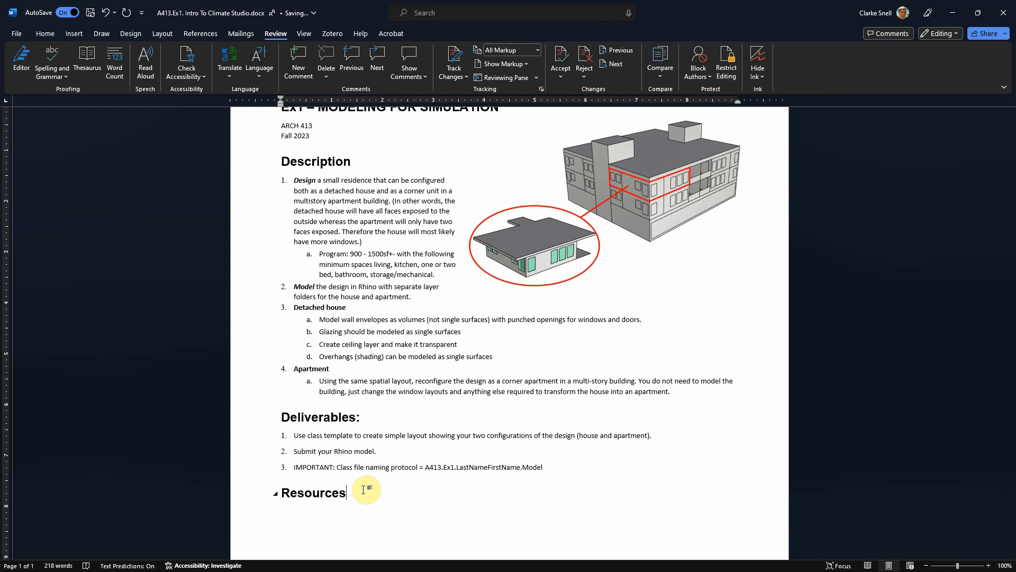
pyautogui.moveTo(425, 466); pyautogui.dragTo(523, 467)
pyautogui.click(524, 468)
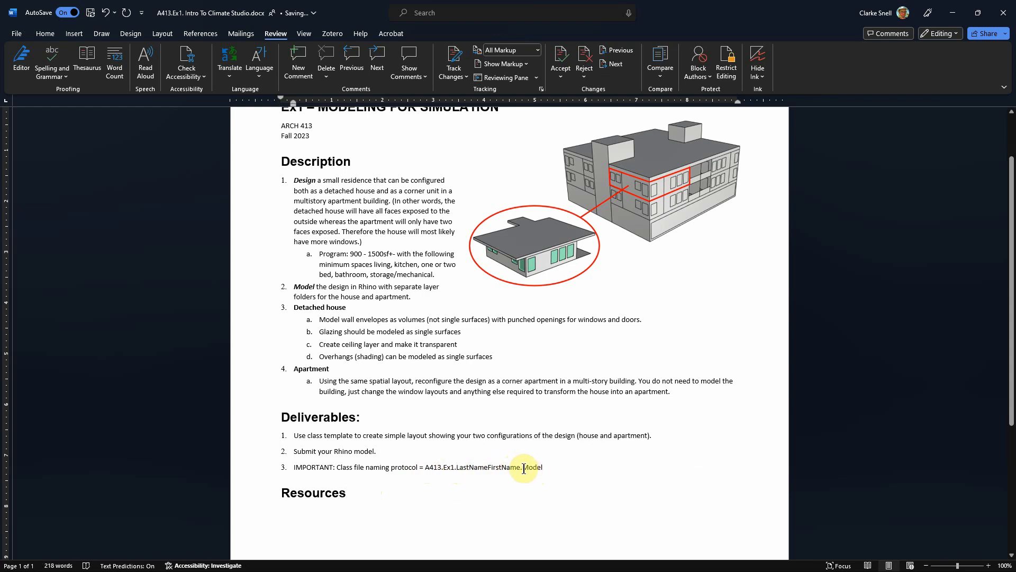
# - Replace "Model" at the end of the file naming protocol with "Description (either “Model” or “Layout”"
pyautogui.click(560, 468)
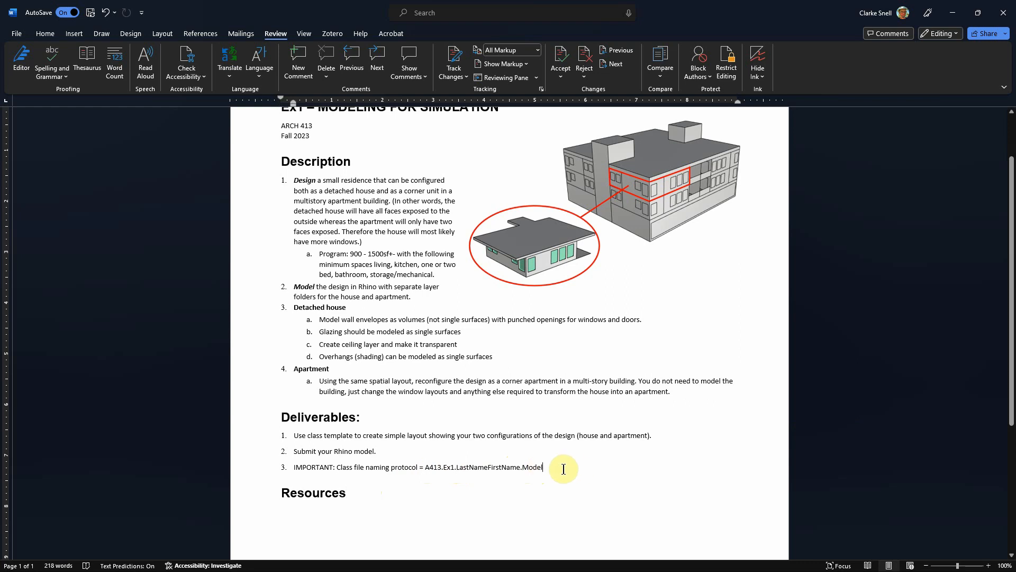
pyautogui.press('BackSpace')
pyautogui.press('BackSpace')
pyautogui.press('BackSpace')
pyautogui.press('BackSpace')
pyautogui.press('BackSpace')
pyautogui.write('Description ')
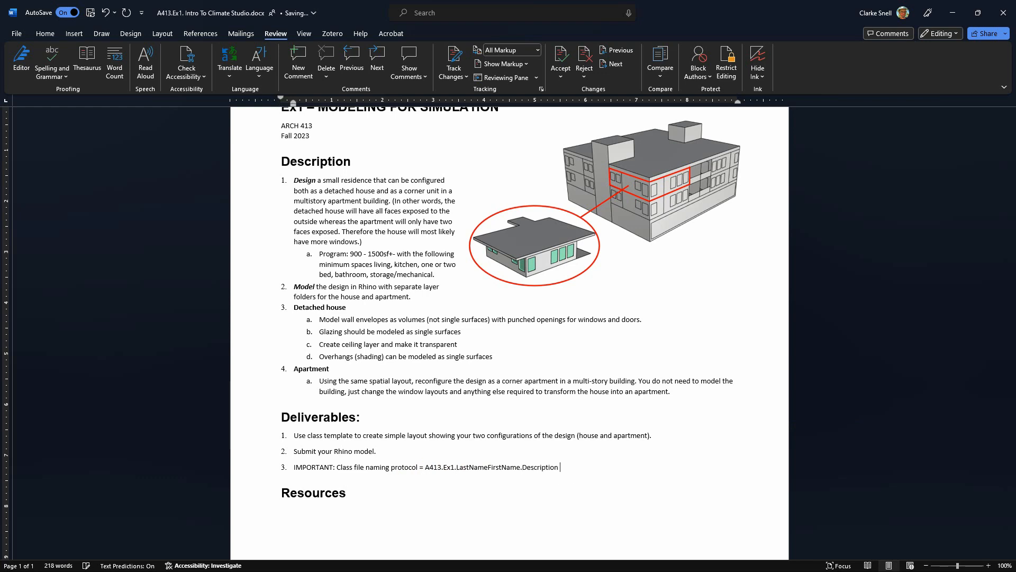
pyautogui.write('(Mo')
pyautogui.write('ther')
pyautogui.write(' "M')
pyautogui.write('odel" or "')
pyautogui.write('Layout"')
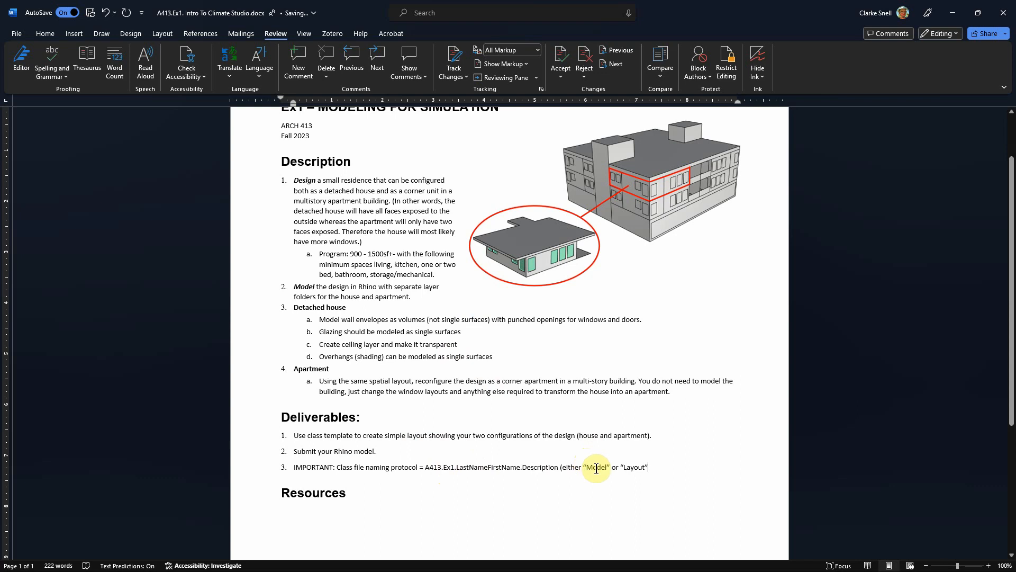
# - Check the revised naming protocol and its Model and Layout options against the layout deliverable
pyautogui.moveTo(425, 468); pyautogui.dragTo(513, 467)
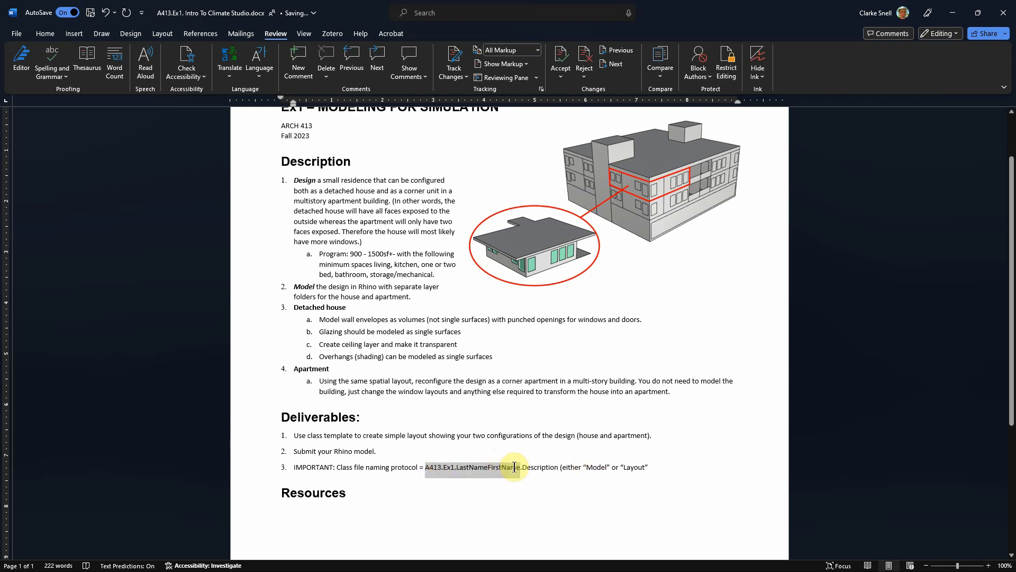
pyautogui.click(604, 471)
pyautogui.moveTo(586, 468); pyautogui.dragTo(597, 468)
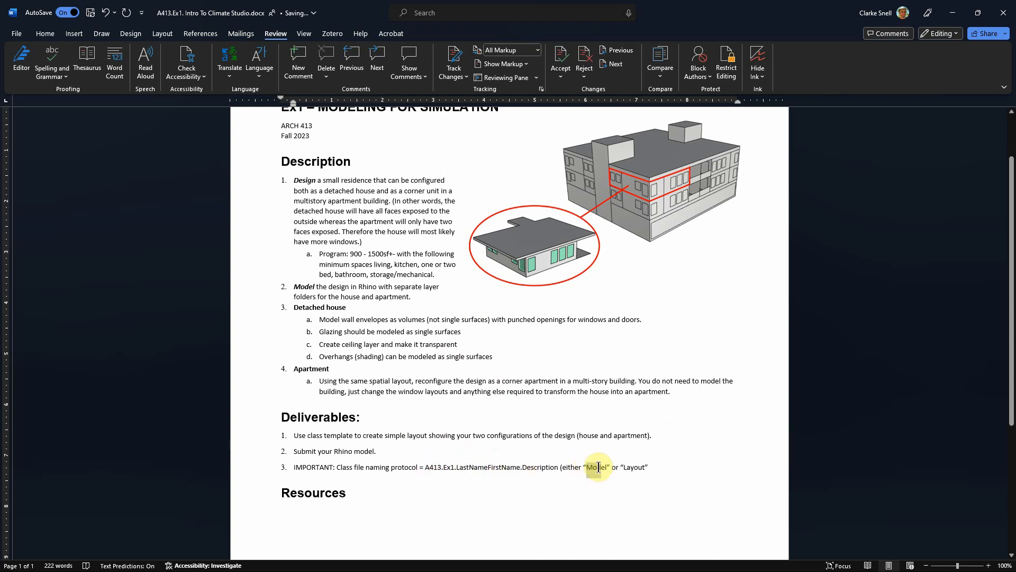
pyautogui.click(629, 493)
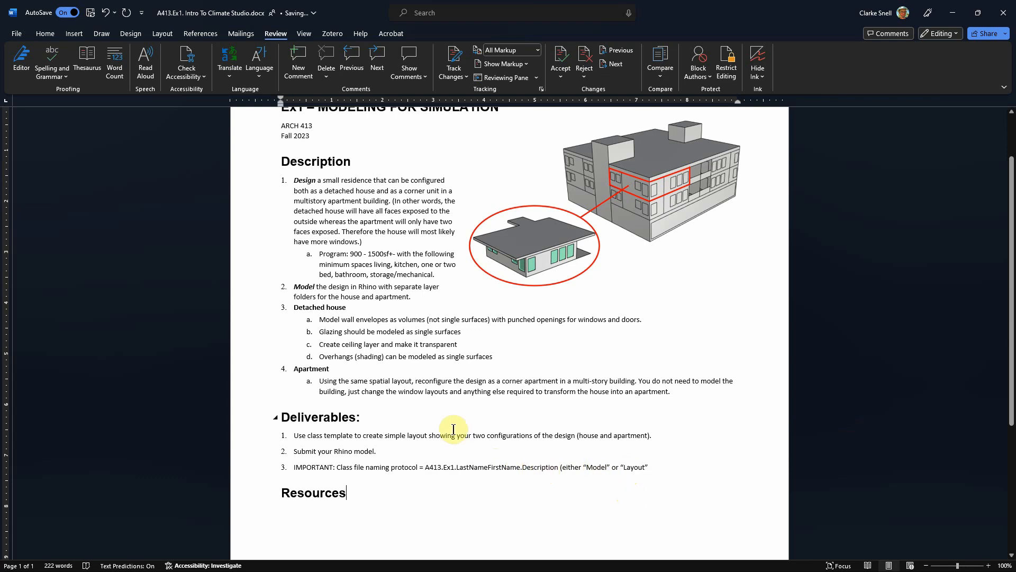
pyautogui.moveTo(429, 435); pyautogui.dragTo(487, 436)
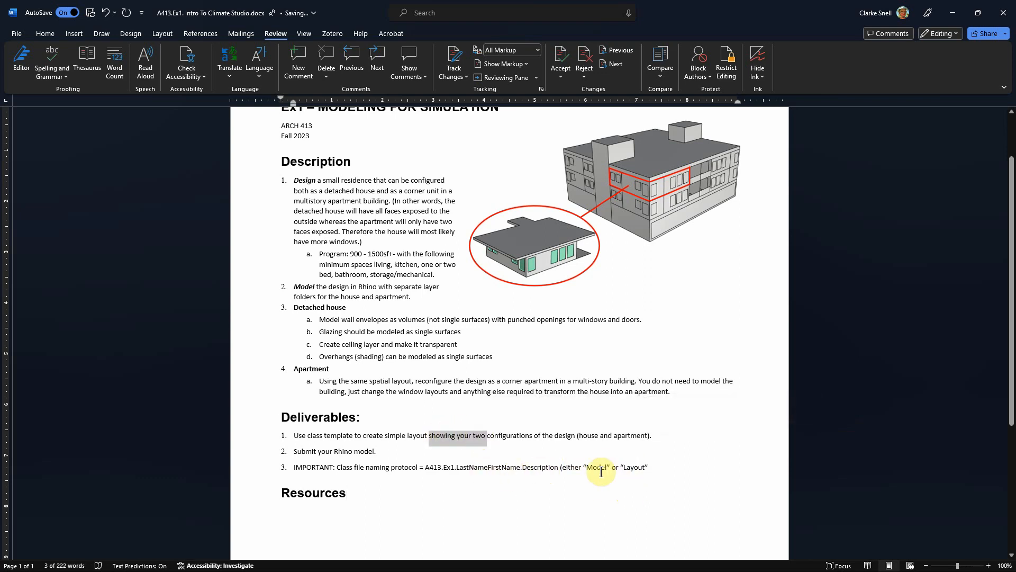
pyautogui.moveTo(625, 466); pyautogui.dragTo(651, 467)
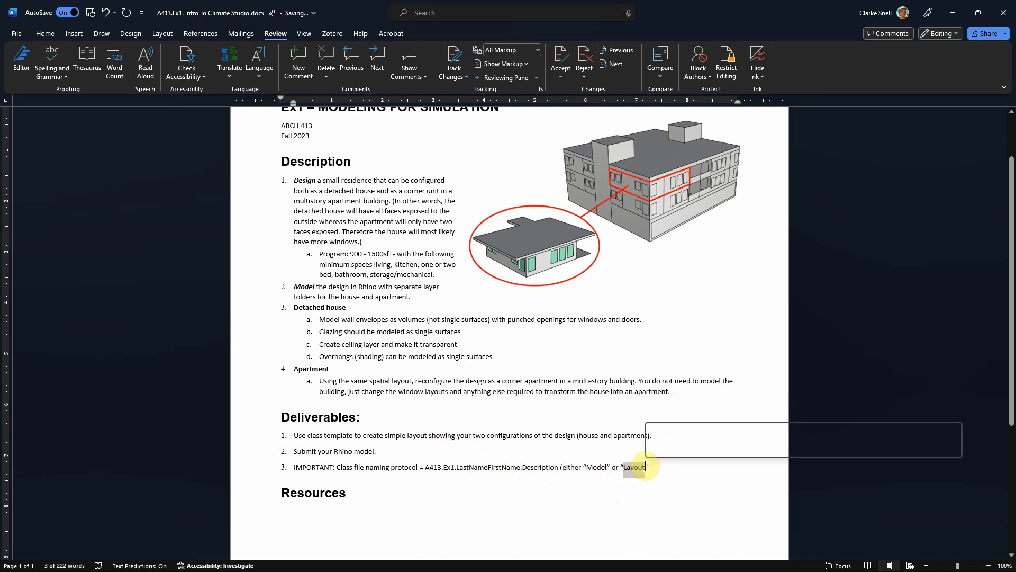
# - Examine the parts of the file naming protocol in the third Deliverables item, from the course and exercise prefix to the Description
pyautogui.click(546, 494)
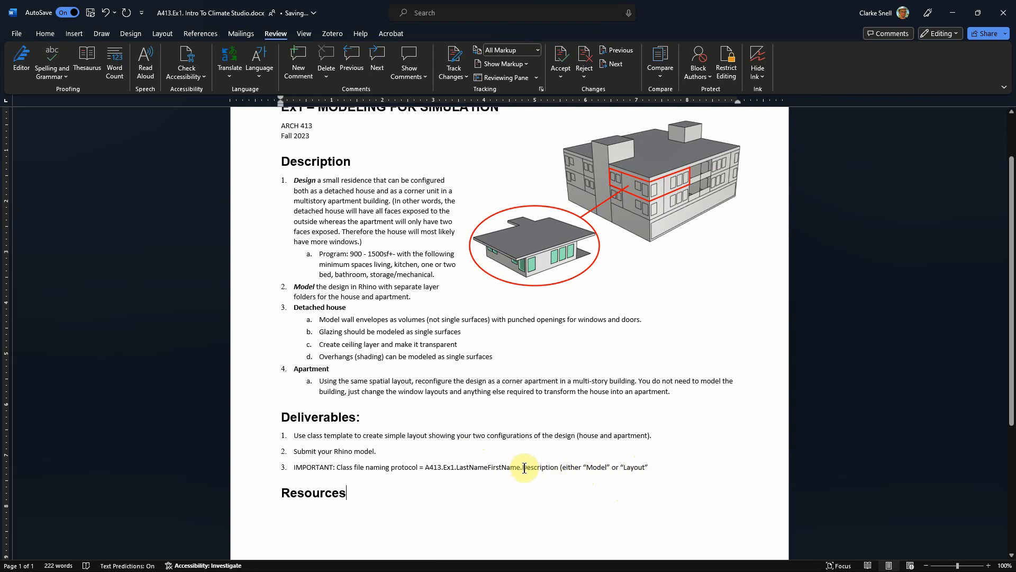
pyautogui.moveTo(427, 466); pyautogui.dragTo(545, 471)
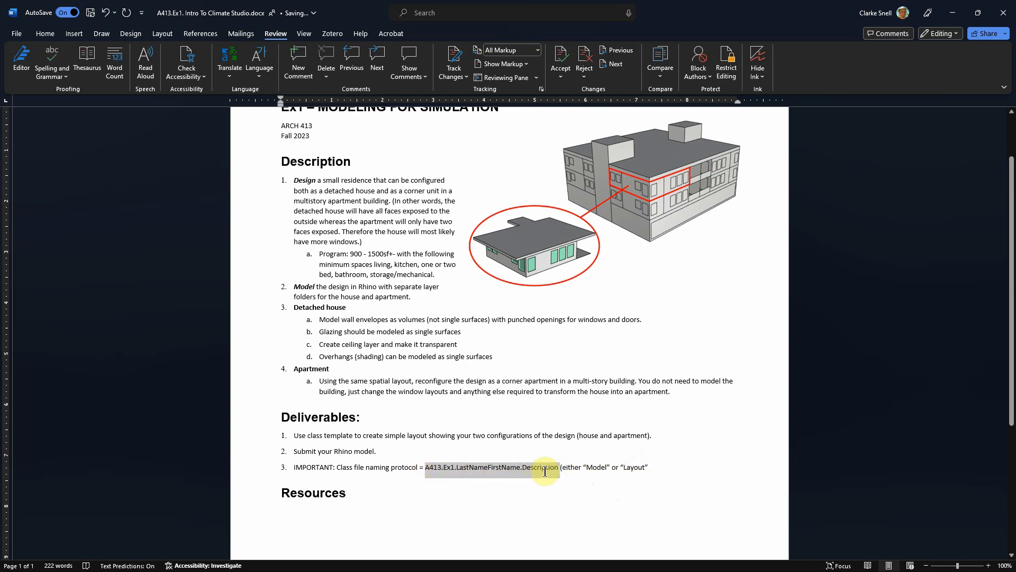
pyautogui.click(609, 485)
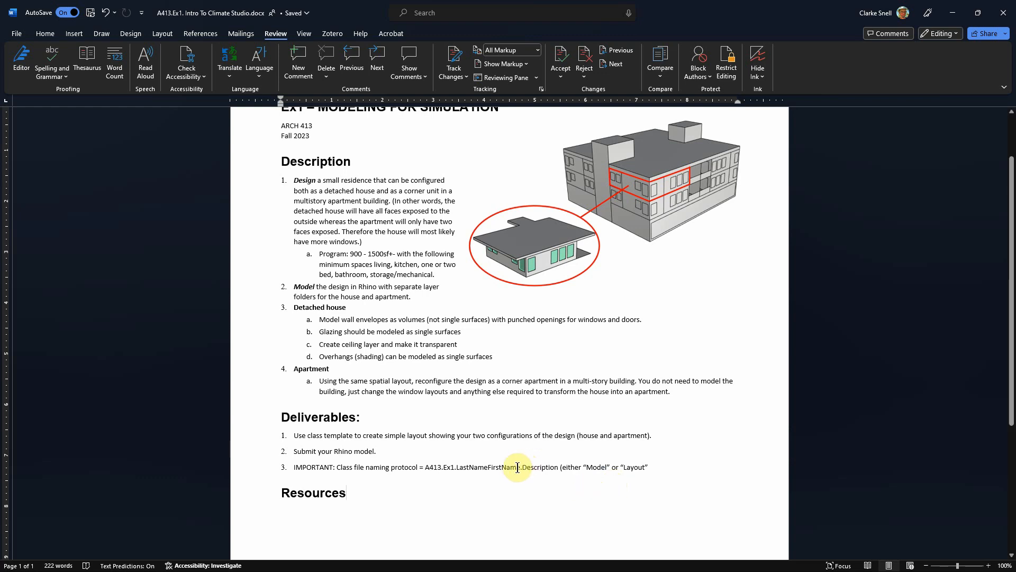
pyautogui.moveTo(523, 467); pyautogui.dragTo(557, 469)
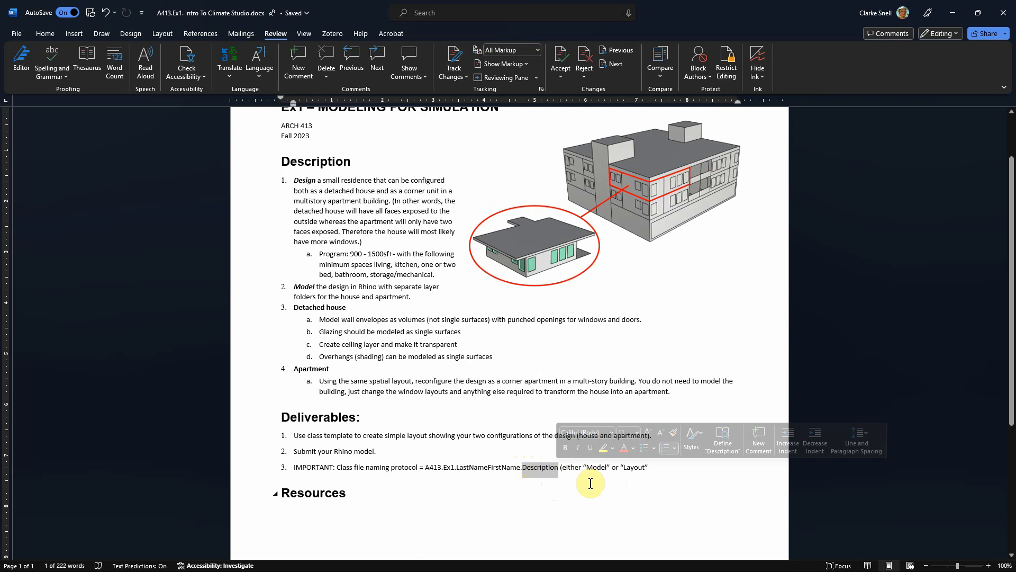
pyautogui.click(539, 474)
pyautogui.doubleClick(525, 467)
pyautogui.moveTo(427, 469); pyautogui.dragTo(540, 469)
pyautogui.click(527, 481)
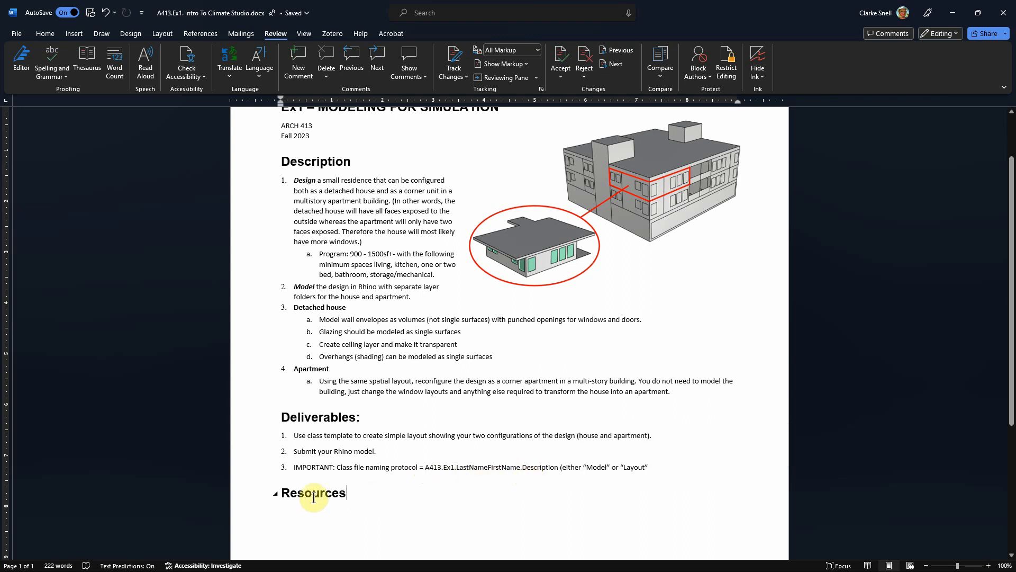
# - Examine the Resources heading below the Deliverables and look over the rest of the assignment sheet
pyautogui.moveTo(281, 493); pyautogui.dragTo(342, 494)
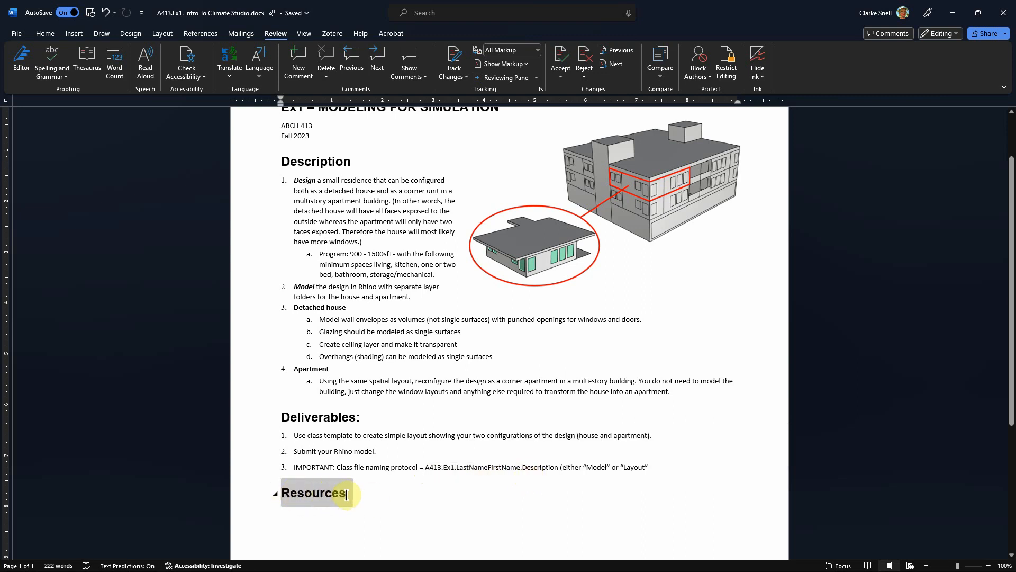
pyautogui.click(348, 494)
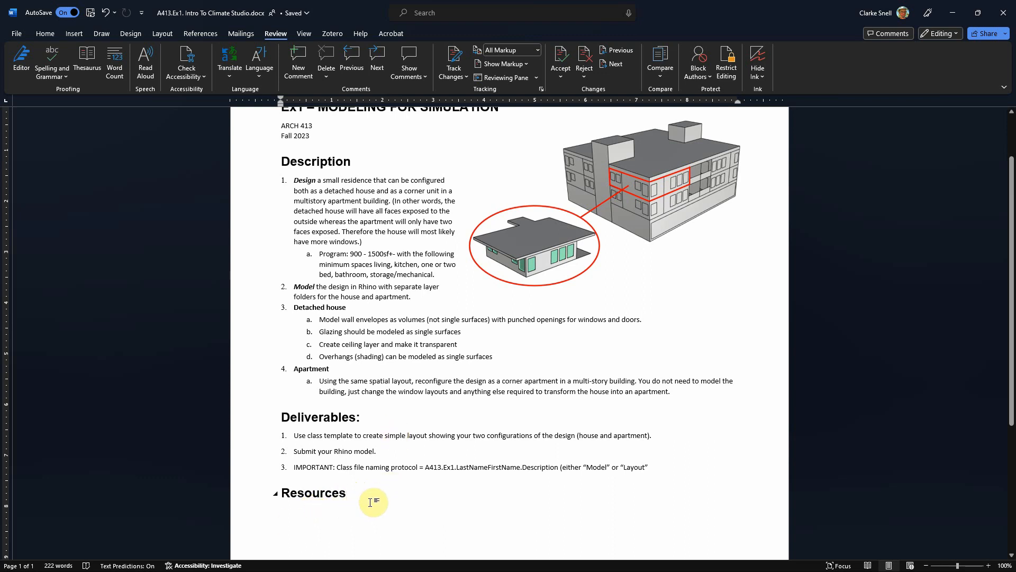
pyautogui.scroll(3, 364, 504)
pyautogui.scroll(-3, 364, 506)
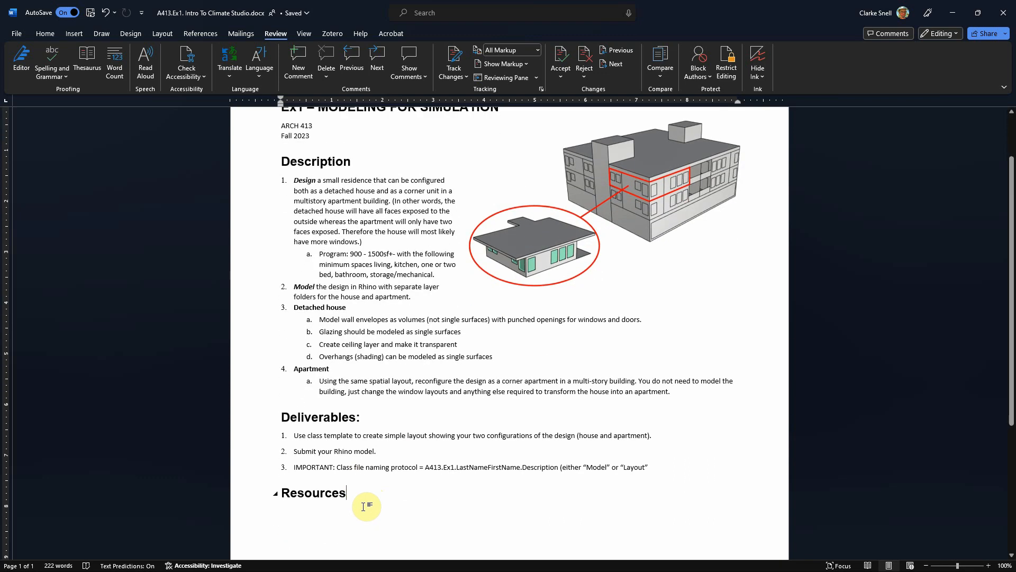